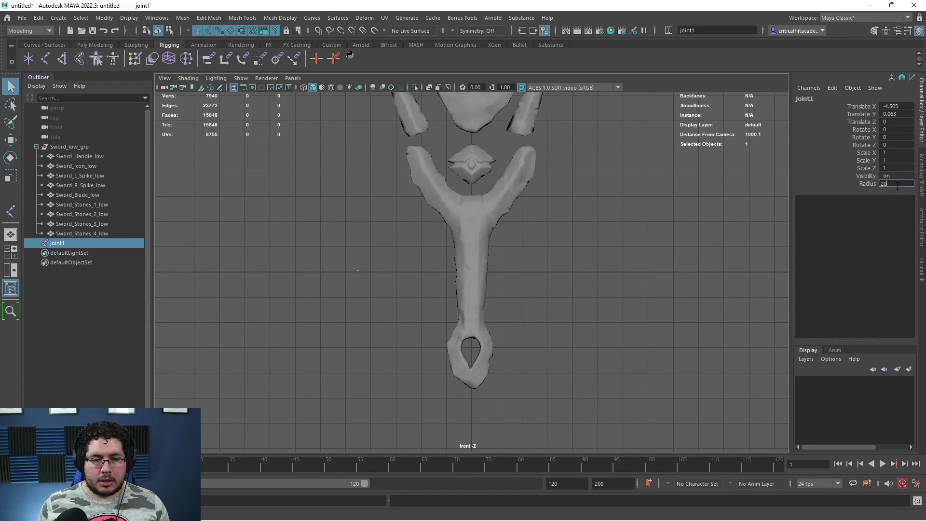
# Set the selected joint's radius to 10.
pyautogui.write('10')
pyautogui.press('Return')
pyautogui.press('w')
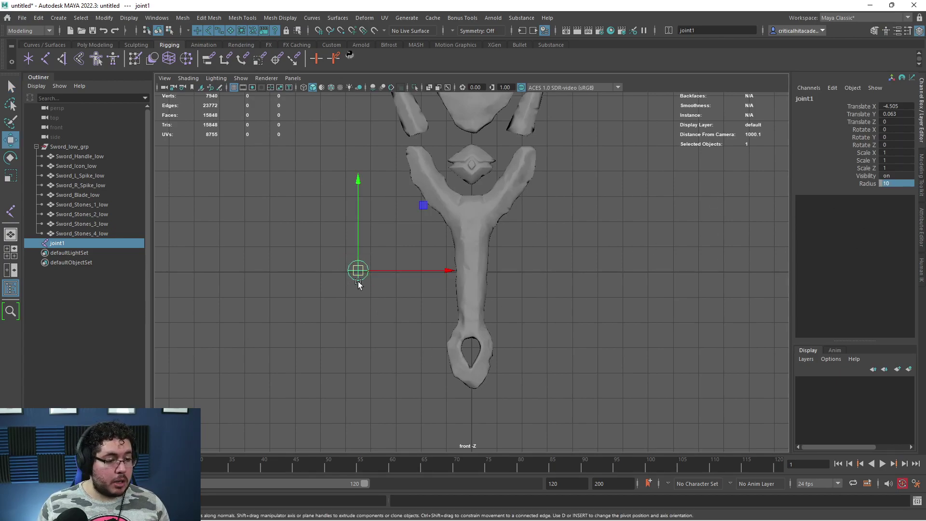
# Snap the joint horizontally to the sword's centre line at X 0 and switch the view to wireframe display.
pyautogui.moveTo(399, 271); pyautogui.dragTo(500, 270)
pyautogui.hotkey('ctrl', 'z')
pyautogui.press('x')
pyautogui.moveTo(425, 272); pyautogui.dragTo(478, 272)
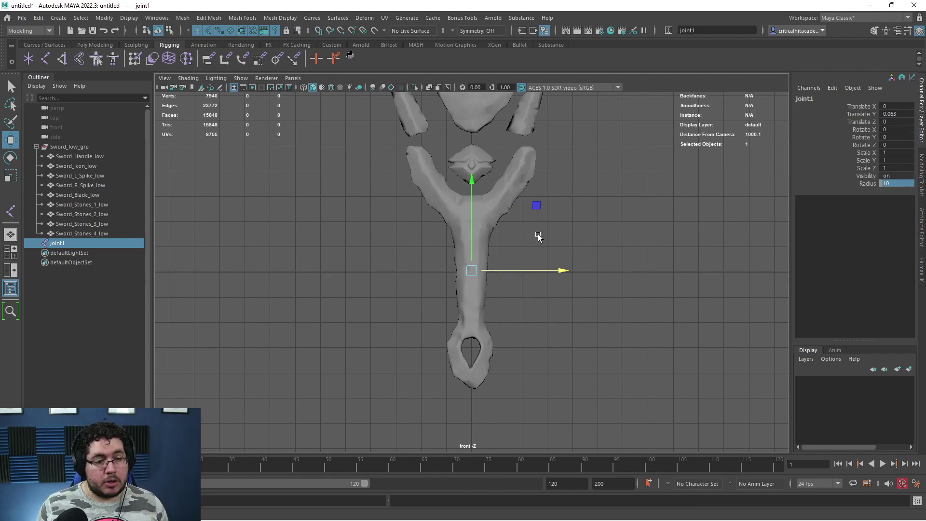
pyautogui.press('4')
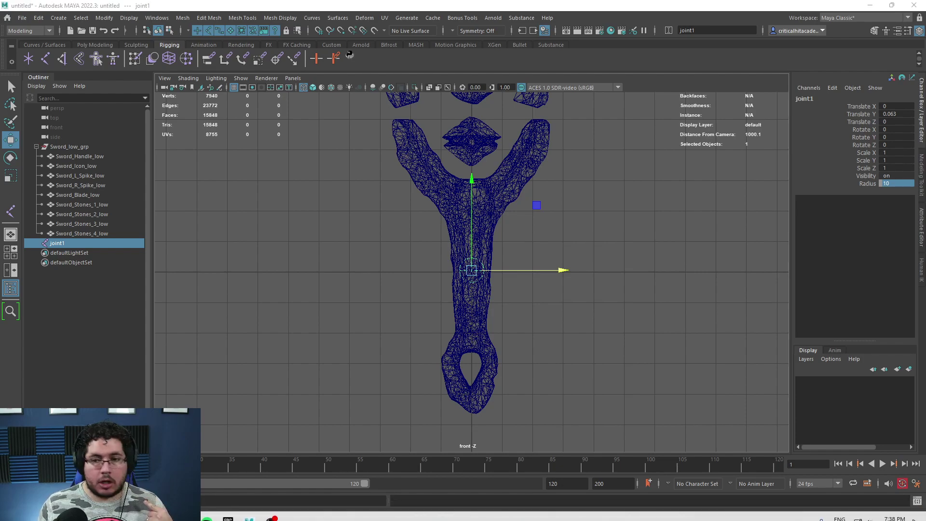
# Switch to the web browser and search Google for the Orb brushes on Gumroad.
pyautogui.moveTo(482, 0); pyautogui.dragTo(482, 2)
pyautogui.click(487, 28)
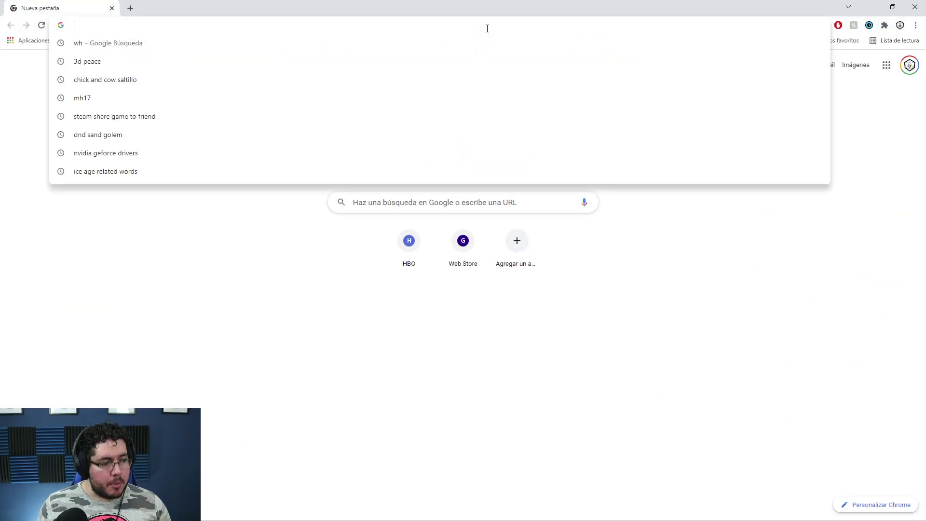
pyautogui.write('gumroad orb bruses')
pyautogui.press('Return')
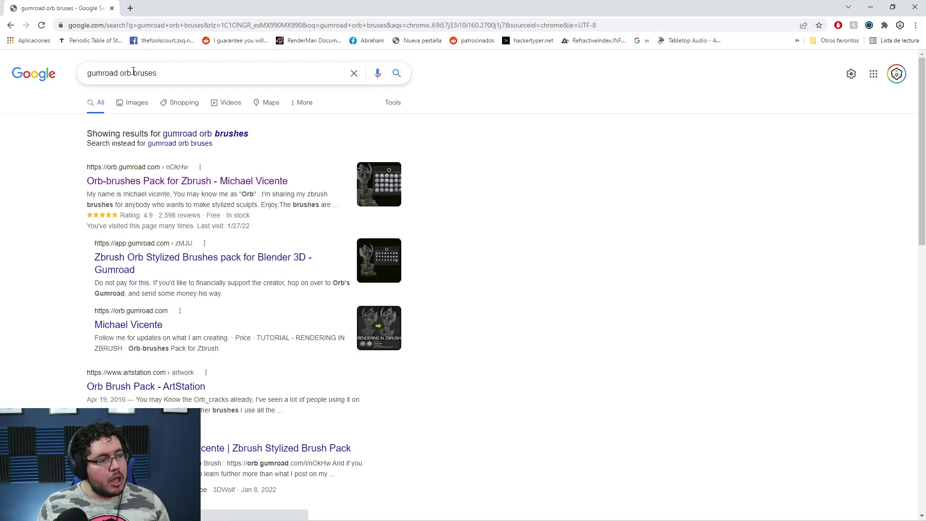
# Open the Orb-brushes Pack for Zbrush page, look over its contents, and return to Maya.
pyautogui.click(141, 181)
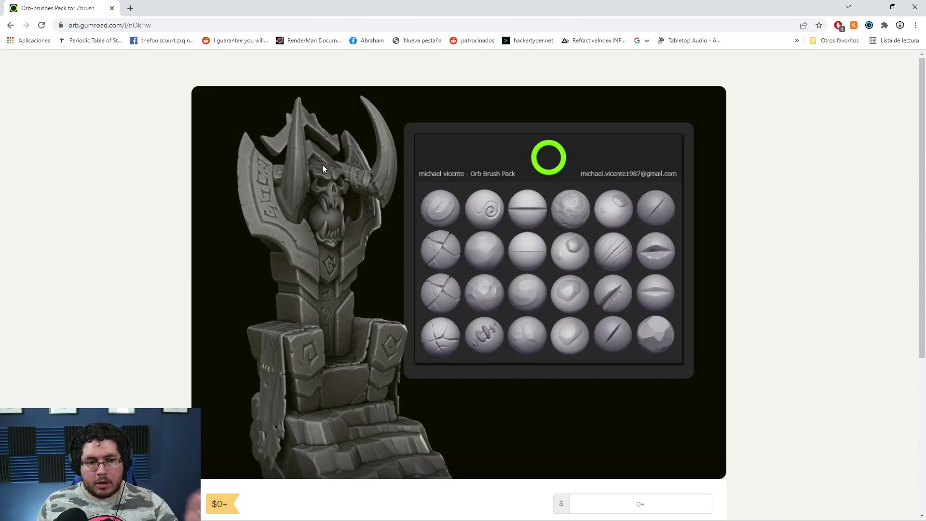
pyautogui.scroll(-1, 323, 167)
pyautogui.scroll(-3, 322, 164)
pyautogui.scroll(3, 322, 164)
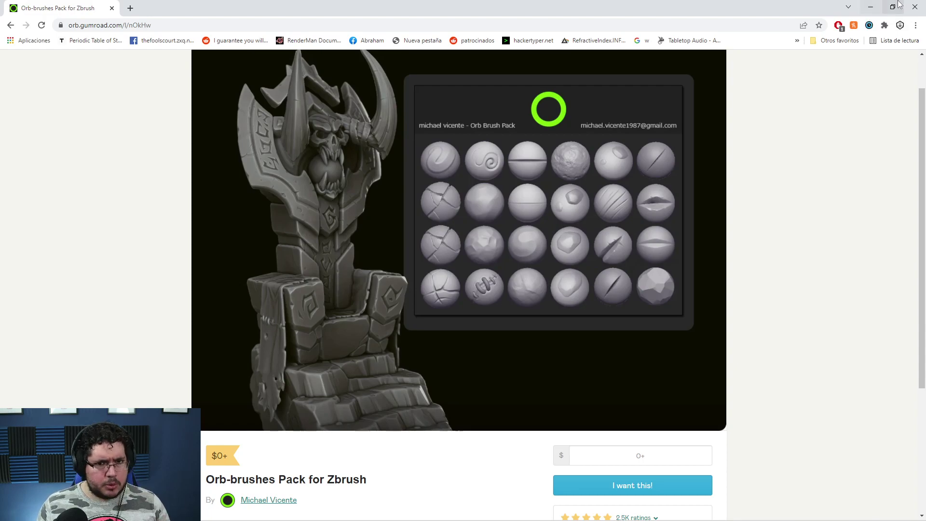
pyautogui.click(872, 9)
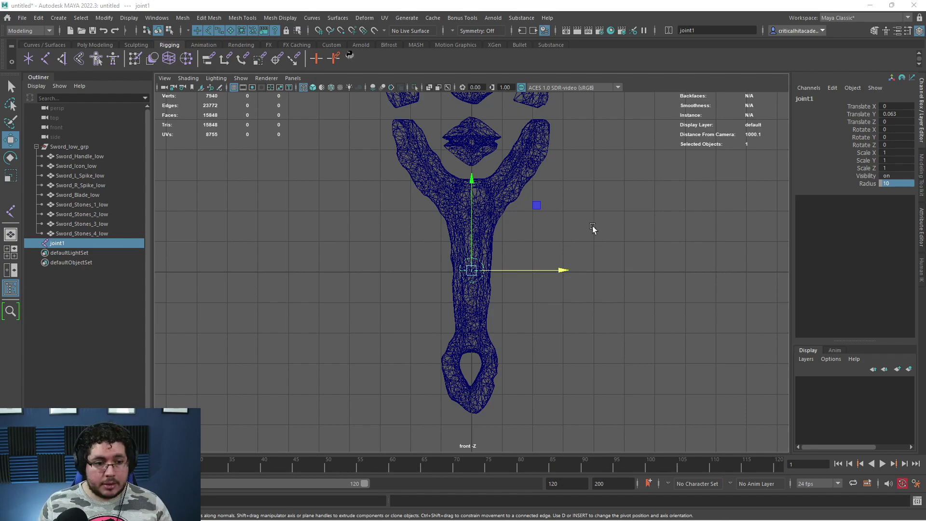
# Duplicate joint1 and move the copy up to the centre of the emblem, at about Y 4.248.
pyautogui.click(535, 236)
pyautogui.scroll(-2, 525, 230)
pyautogui.keyDown('alt'); pyautogui.moveTo(525, 230); pyautogui.dragTo(547, 294, button='middle'); pyautogui.keyUp('alt')
pyautogui.click(58, 241)
pyautogui.scroll(-1, 417, 288)
pyautogui.scroll(2, 516, 261)
pyautogui.hotkey('ctrl', 'd')
pyautogui.moveTo(521, 255); pyautogui.dragTo(522, 122)
pyautogui.keyDown('alt'); pyautogui.moveTo(516, 164); pyautogui.dragTo(517, 237, button='middle'); pyautogui.keyUp('alt')
pyautogui.scroll(3, 527, 295)
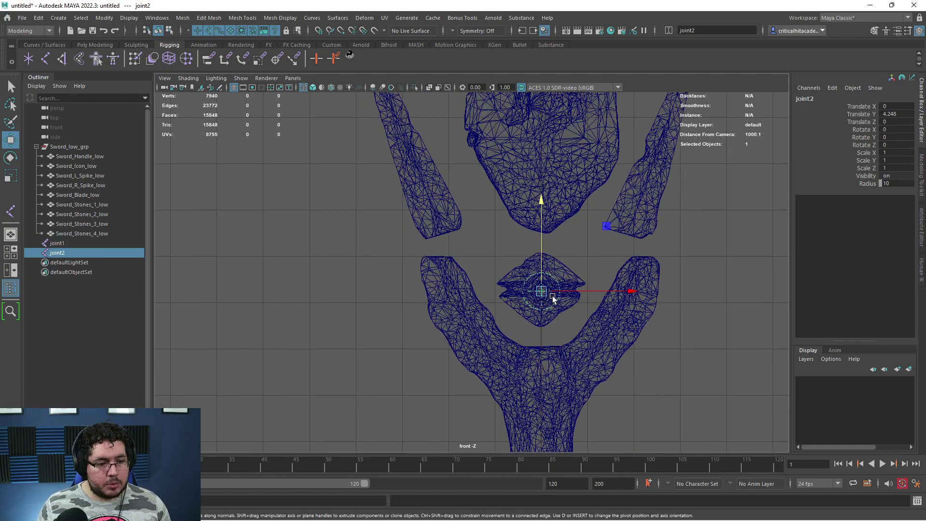
# Duplicate the emblem joint into three more joints placed at the bases of both spikes and of the blade.
pyautogui.keyDown('alt'); pyautogui.moveTo(570, 295); pyautogui.dragTo(541, 319, button='middle'); pyautogui.keyUp('alt')
pyautogui.scroll(-5, 545, 319)
pyautogui.hotkey('ctrl', 'd')
pyautogui.moveTo(494, 296); pyautogui.dragTo(458, 276)
pyautogui.scroll(2, 560, 268)
pyautogui.hotkey('ctrl', 'd')
pyautogui.hotkey('ctrl', 'd')
pyautogui.keyDown('alt'); pyautogui.moveTo(459, 279); pyautogui.dragTo(434, 270, button='middle'); pyautogui.keyUp('alt')
pyautogui.moveTo(434, 268); pyautogui.dragTo(498, 252)
# Try to move the blade-base joint higher up along the blade.
pyautogui.scroll(-3, 536, 249)
pyautogui.scroll(1, 536, 248)
pyautogui.keyDown('alt'); pyautogui.moveTo(509, 196); pyautogui.dragTo(511, 280, button='middle'); pyautogui.keyUp('alt')
pyautogui.moveTo(491, 262); pyautogui.dragTo(493, 231)
pyautogui.hotkey('ctrl', 'z')
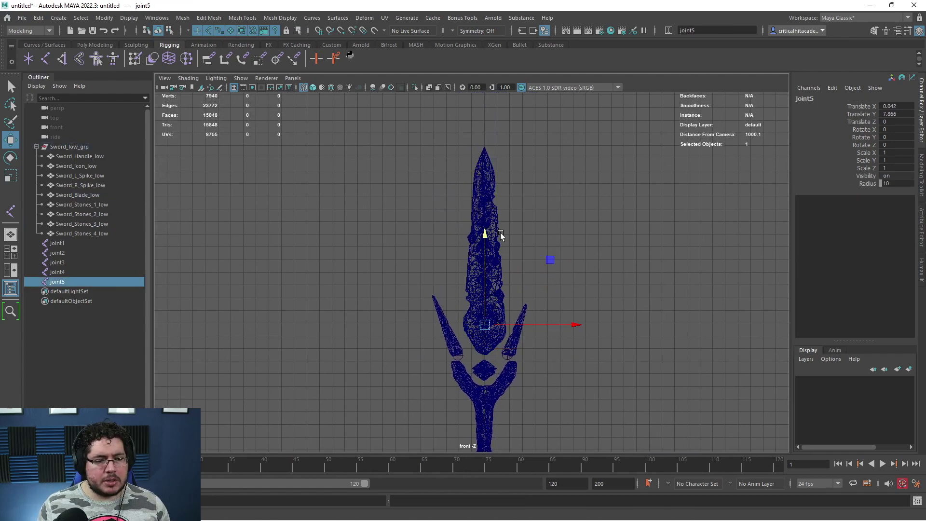
# Examine the stones along the blade's edges to see where further joints are needed.
pyautogui.scroll(1, 500, 275)
pyautogui.click(565, 260)
pyautogui.scroll(2, 528, 230)
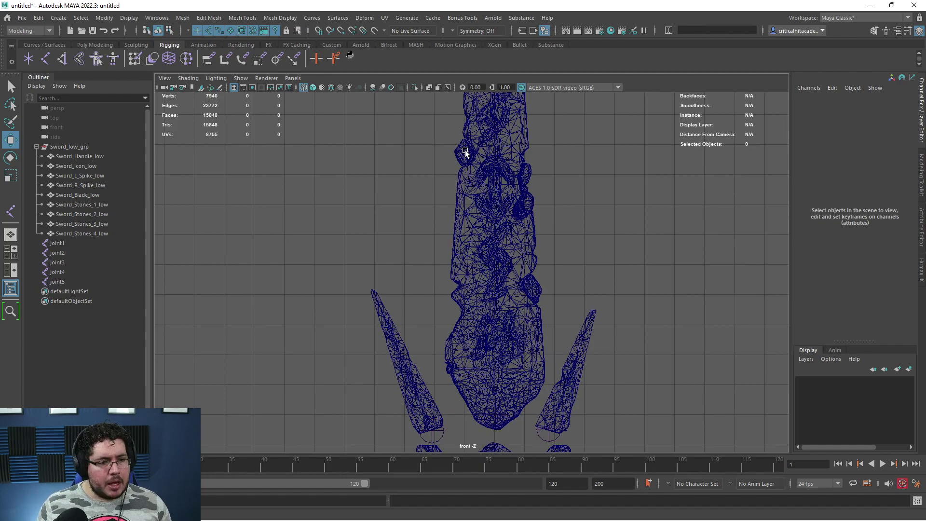
pyautogui.click(464, 150)
pyautogui.scroll(1, 432, 227)
pyautogui.click(433, 227)
pyautogui.scroll(-3, 464, 319)
pyautogui.keyDown('alt'); pyautogui.moveTo(471, 340); pyautogui.dragTo(482, 258, button='middle'); pyautogui.keyUp('alt')
pyautogui.scroll(2, 489, 256)
pyautogui.scroll(-1, 531, 345)
pyautogui.scroll(1, 515, 310)
pyautogui.scroll(-1, 515, 311)
# Duplicate the blade-base joint and move the copy up onto a stone on the blade's edge.
pyautogui.click(76, 282)
pyautogui.scroll(-2, 424, 306)
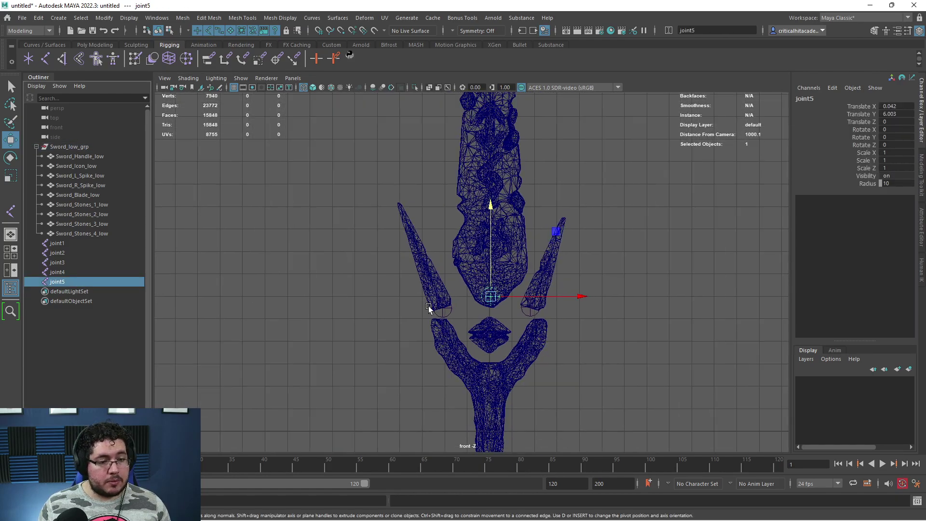
pyautogui.scroll(1, 554, 311)
pyautogui.scroll(1, 550, 295)
pyautogui.scroll(1, 551, 296)
pyautogui.scroll(-1, 564, 316)
pyautogui.scroll(1, 567, 316)
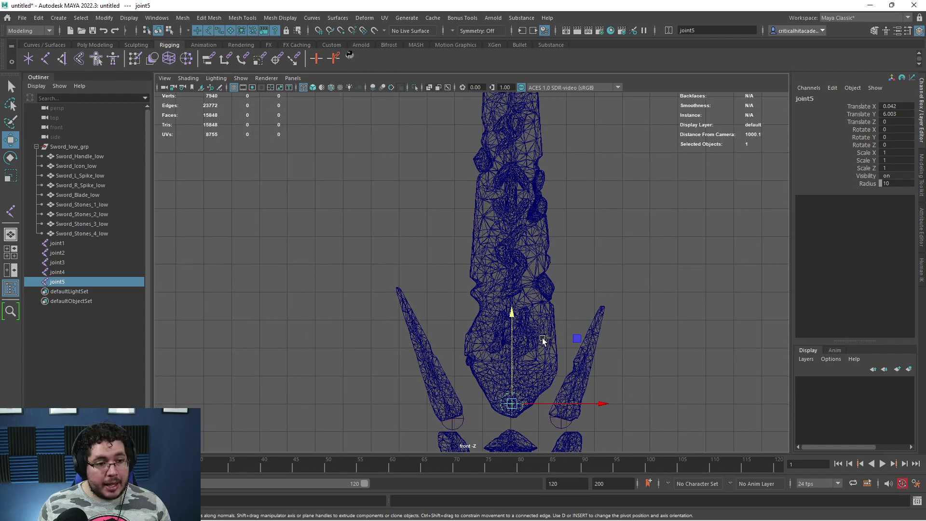
pyautogui.hotkey('ctrl', 'd')
pyautogui.scroll(-2, 542, 339)
pyautogui.keyDown('alt'); pyautogui.moveTo(500, 282); pyautogui.dragTo(502, 336, button='middle'); pyautogui.keyUp('alt')
pyautogui.scroll(1, 502, 337)
pyautogui.moveTo(503, 438); pyautogui.dragTo(536, 348)
# Duplicate the stone joint twice more, placing the last copy on the blade's lowest left-edge stone at about X -1.492, Y 7.554.
pyautogui.hotkey('ctrl', 'd')
pyautogui.keyDown('alt'); pyautogui.moveTo(551, 377); pyautogui.dragTo(559, 314, button='middle'); pyautogui.keyUp('alt')
pyautogui.scroll(2, 559, 314)
pyautogui.hotkey('ctrl', 'd')
pyautogui.moveTo(578, 298); pyautogui.dragTo(484, 391)
pyautogui.scroll(2, 640, 312)
pyautogui.keyDown('alt'); pyautogui.moveTo(642, 311); pyautogui.dragTo(593, 203, button='middle'); pyautogui.keyUp('alt')
pyautogui.click(618, 254)
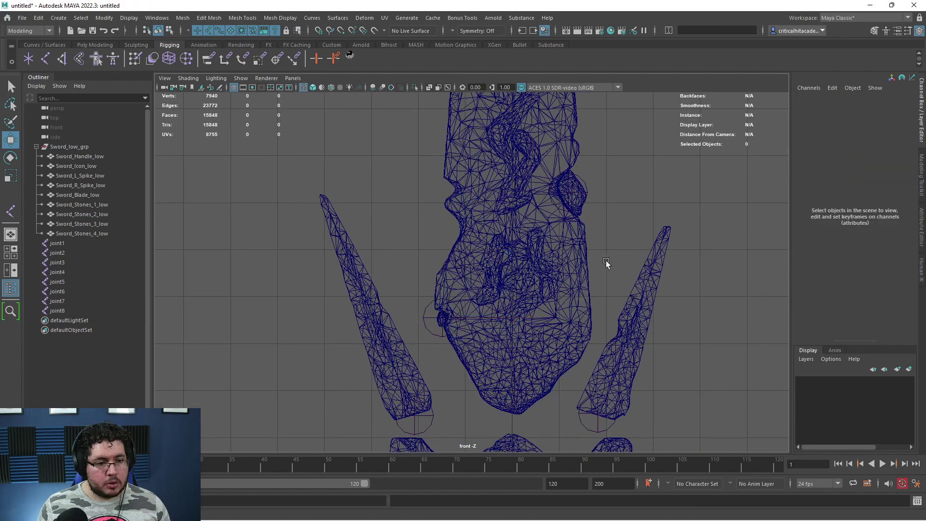
# Examine the stone mesh Sword_Stones_3_low and the joint placement along the sword.
pyautogui.scroll(-4, 511, 227)
pyautogui.scroll(5, 515, 209)
pyautogui.click(505, 241)
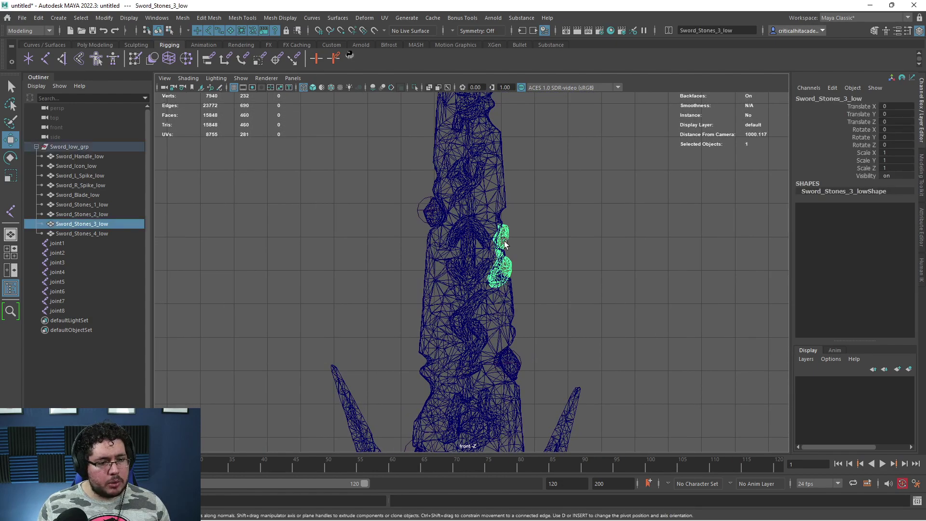
pyautogui.click(523, 254)
pyautogui.click(509, 240)
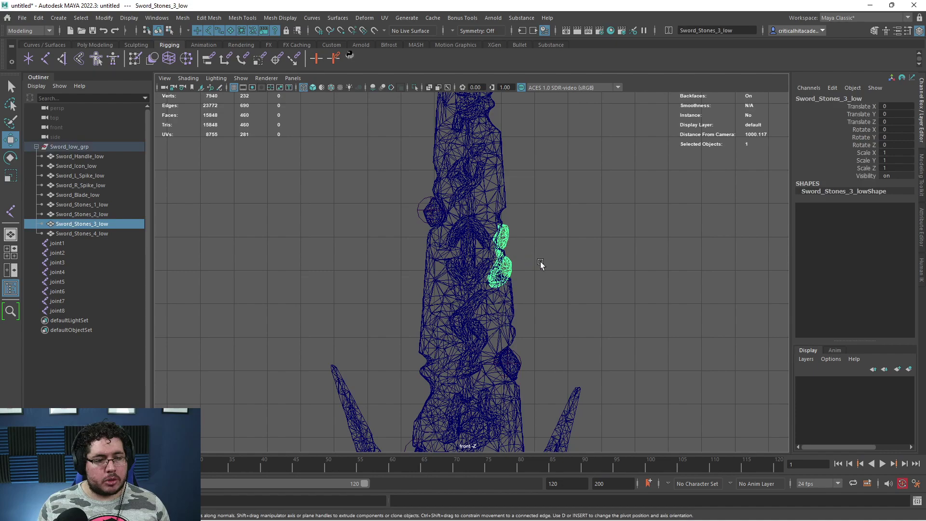
pyautogui.scroll(-4, 529, 259)
pyautogui.scroll(1, 564, 306)
pyautogui.keyDown('alt'); pyautogui.moveTo(549, 341); pyautogui.dragTo(600, 179, button='middle'); pyautogui.keyUp('alt')
pyautogui.scroll(2, 441, 234)
pyautogui.scroll(2, 600, 184)
# Rename the handle joint joint1 to root_jnt.
pyautogui.click(79, 243)
pyautogui.scroll(-3, 667, 386)
pyautogui.keyDown('alt'); pyautogui.moveTo(667, 386); pyautogui.dragTo(649, 334, button='middle'); pyautogui.keyUp('alt')
pyautogui.scroll(3, 678, 284)
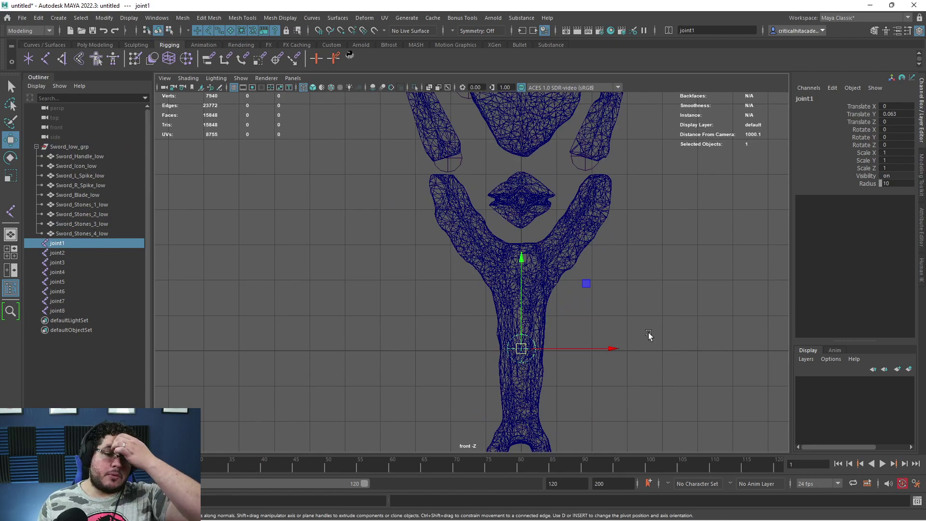
pyautogui.doubleClick(65, 245)
pyautogui.write('root')
pyautogui.press('Return')
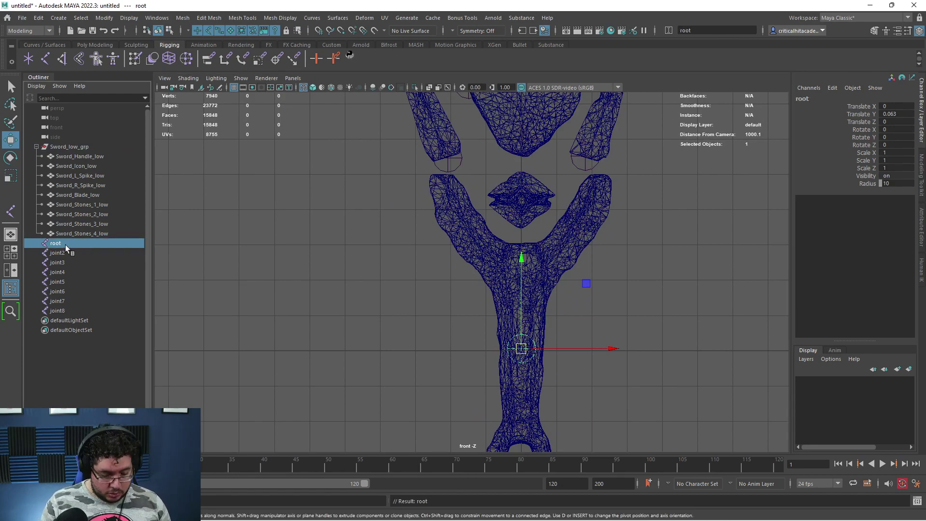
pyautogui.doubleClick(73, 245)
pyautogui.write('_jnt')
pyautogui.press('Return')
# Rename the emblem joint joint2 to emblem_jnt.
pyautogui.click(69, 253)
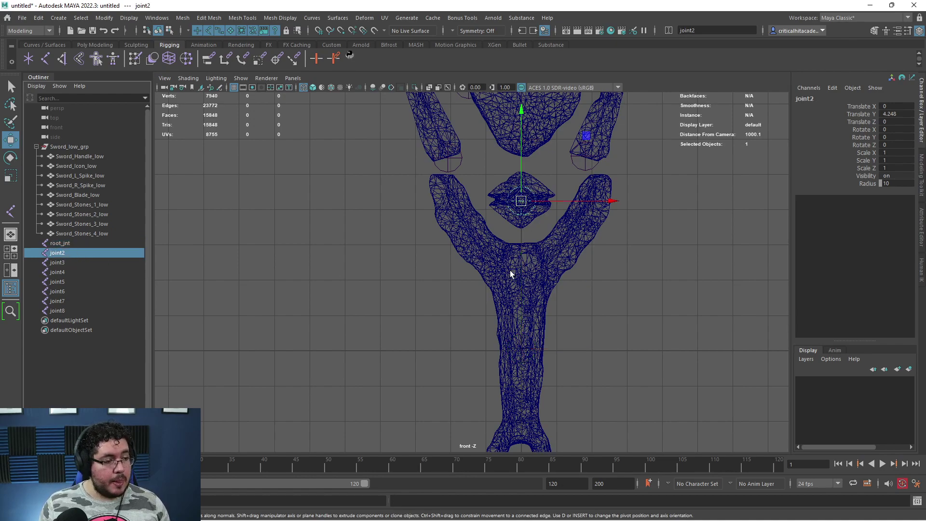
pyautogui.keyDown('alt'); pyautogui.moveTo(486, 273); pyautogui.dragTo(483, 345, button='middle'); pyautogui.keyUp('alt')
pyautogui.doubleClick(78, 255)
pyautogui.write('em')
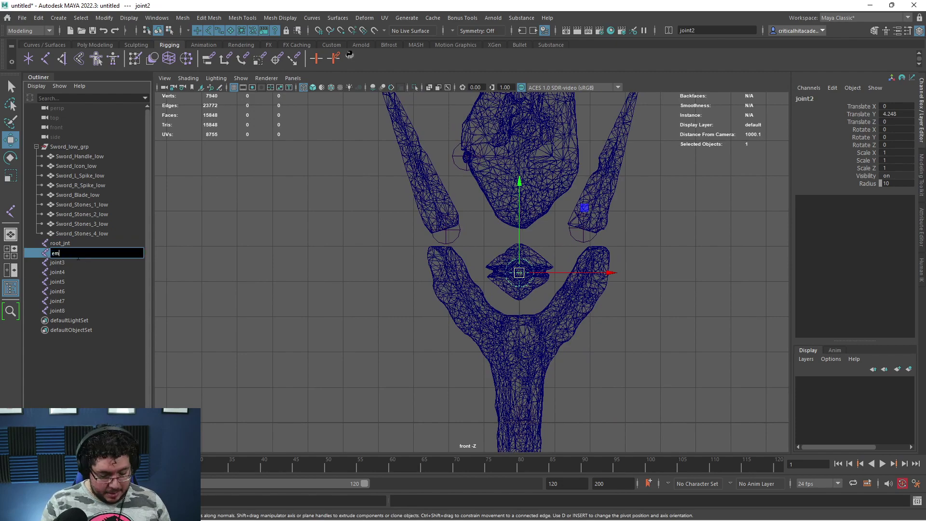
pyautogui.write('blem_jbnt')
pyautogui.press('BackSpace')
pyautogui.write('ointnt')
pyautogui.press('Return')
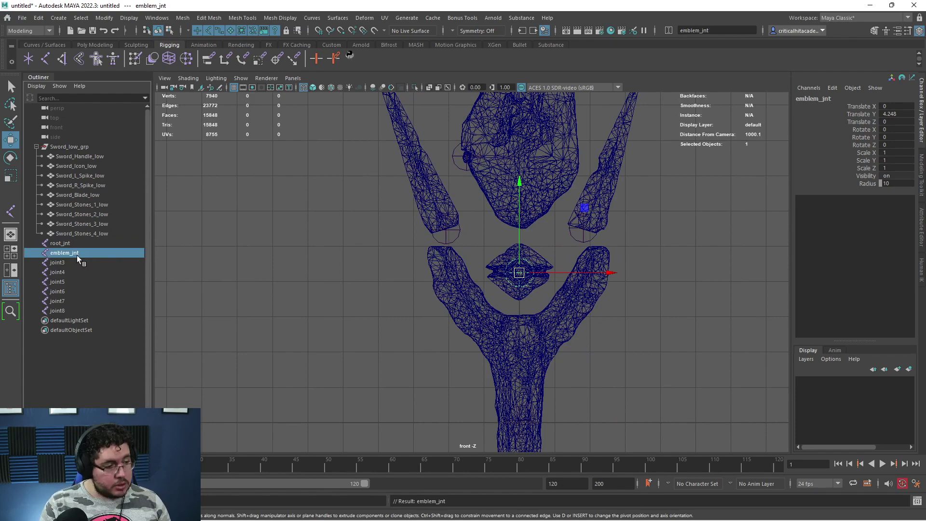
# Rename joint3, at the base of the right-hand spike, to l_spike_jnt.
pyautogui.scroll(-5, 585, 343)
pyautogui.click(587, 351)
pyautogui.scroll(3, 530, 349)
pyautogui.scroll(2, 529, 350)
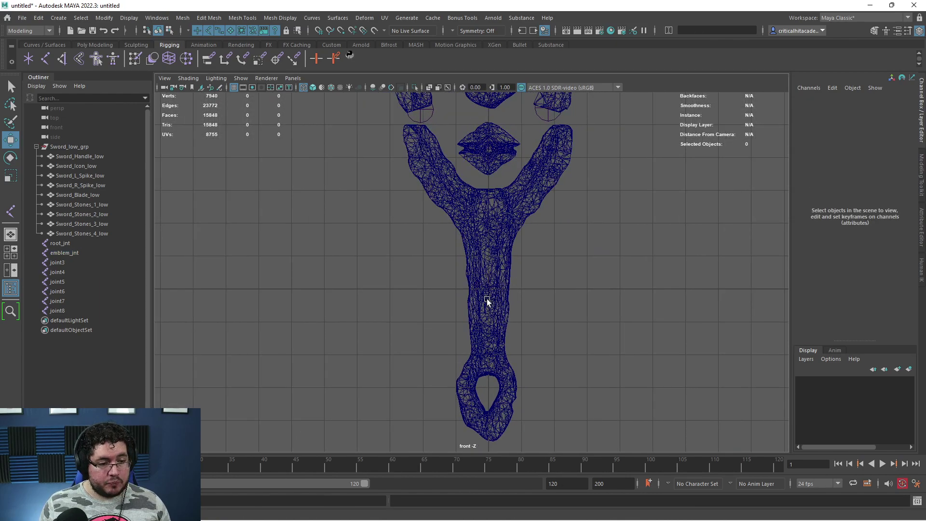
pyautogui.scroll(2, 516, 289)
pyautogui.scroll(2, 517, 290)
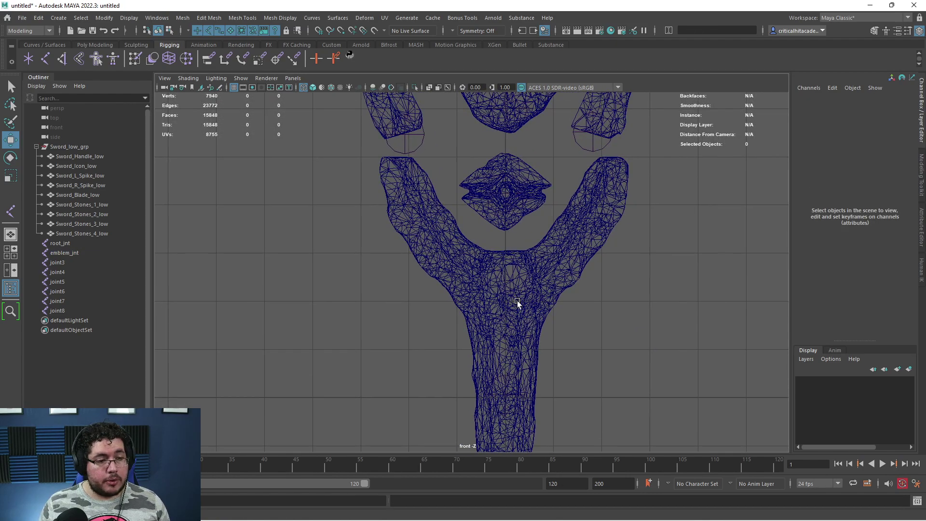
pyautogui.click(66, 262)
pyautogui.doubleClick(103, 261)
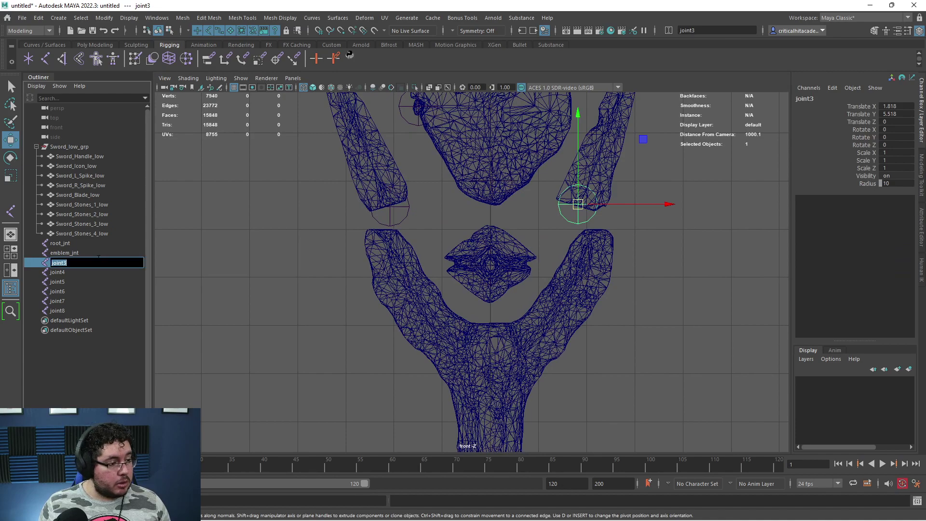
pyautogui.write('L')
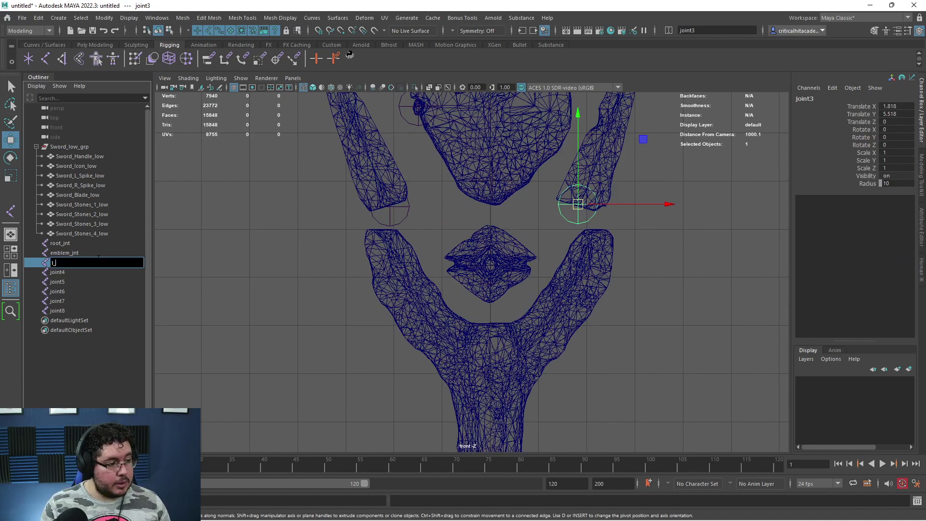
pyautogui.write('_spike_jnt')
pyautogui.press('Return')
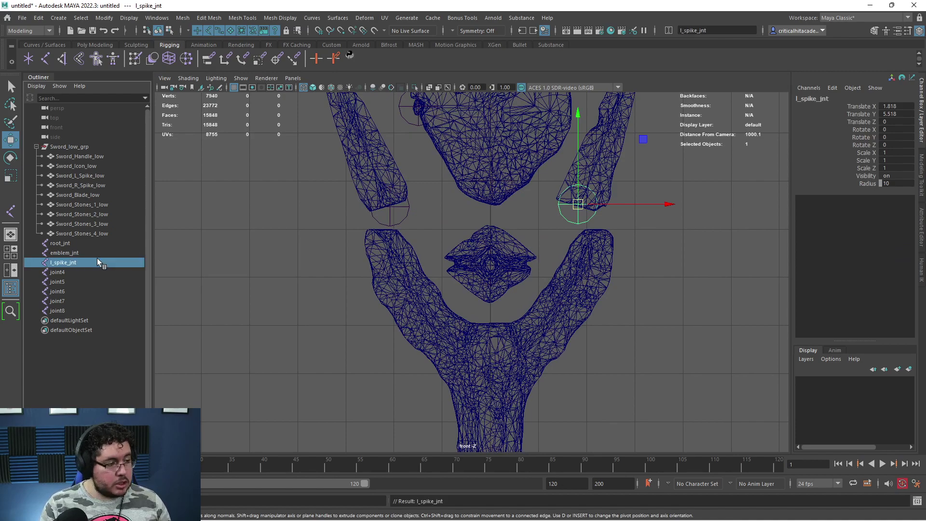
# Rename joint4, at the base of the opposite spike, to r_spike_jnt.
pyautogui.doubleClick(75, 274)
pyautogui.write('r_')
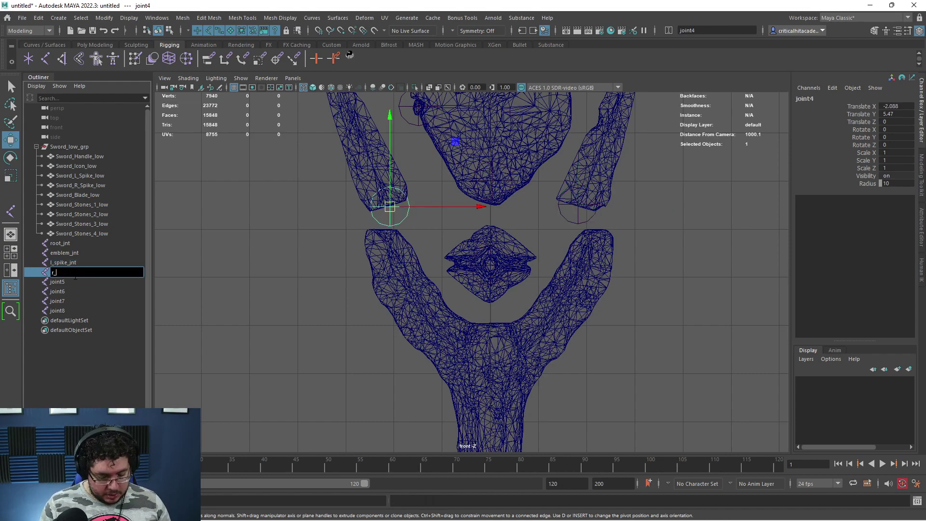
pyautogui.write('spike_jnt')
pyautogui.press('Return')
# Rotate both spike joints about Z to follow their spikes' slant, with r_spike_jnt at about 22.4 degrees.
pyautogui.keyDown('alt'); pyautogui.moveTo(436, 239); pyautogui.dragTo(449, 317, button='middle'); pyautogui.keyUp('alt')
pyautogui.click(428, 299)
pyautogui.click(420, 296)
pyautogui.press('e')
pyautogui.moveTo(445, 207); pyautogui.dragTo(413, 208)
pyautogui.click(591, 284)
pyautogui.moveTo(625, 207); pyautogui.dragTo(658, 219)
pyautogui.click(672, 216)
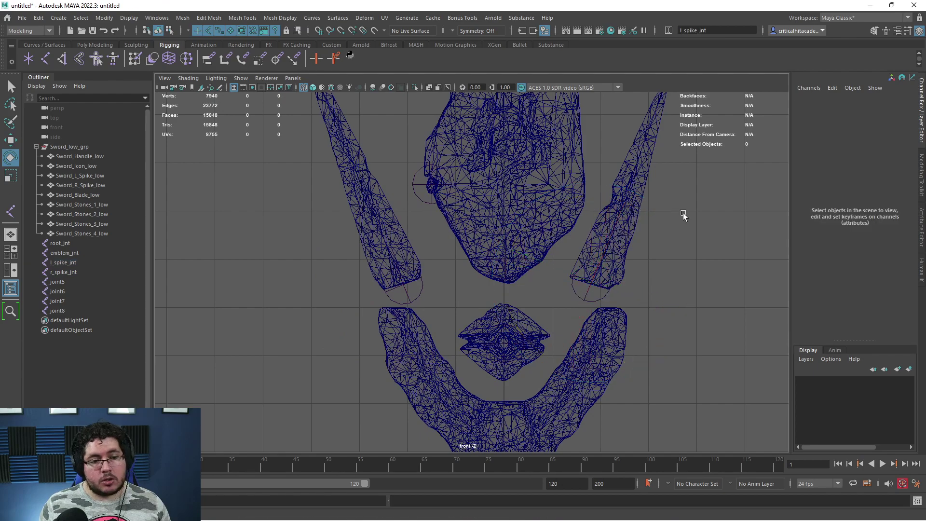
# Select both spike joints together and freeze their transformations.
pyautogui.click(596, 302)
pyautogui.press('q')
pyautogui.keyDown('shift'); pyautogui.click(424, 302); pyautogui.keyUp('shift')
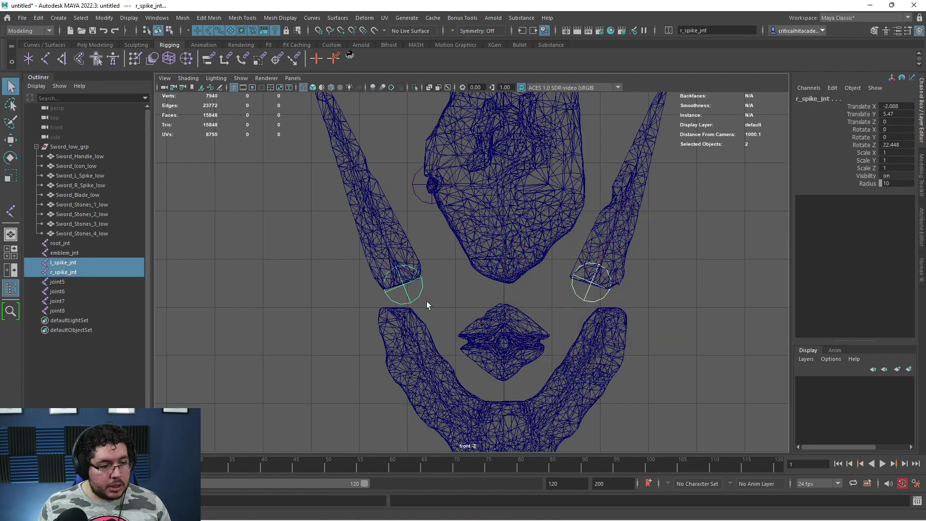
pyautogui.click(94, 45)
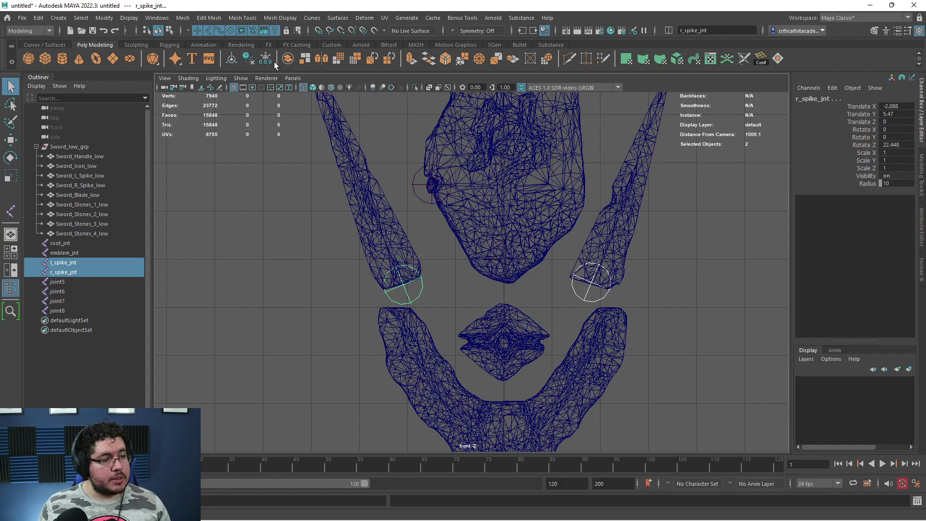
pyautogui.click(306, 198)
# Rename joint5, at the base of the blade, to blade_jnt.
pyautogui.scroll(-4, 464, 303)
pyautogui.scroll(1, 434, 287)
pyautogui.click(430, 284)
pyautogui.scroll(3, 456, 337)
pyautogui.keyDown('alt'); pyautogui.moveTo(471, 338); pyautogui.dragTo(468, 265, button='middle'); pyautogui.keyUp('alt')
pyautogui.scroll(-1, 468, 265)
pyautogui.click(104, 282)
pyautogui.keyDown('alt'); pyautogui.moveTo(417, 228); pyautogui.dragTo(394, 311, button='middle'); pyautogui.keyUp('alt')
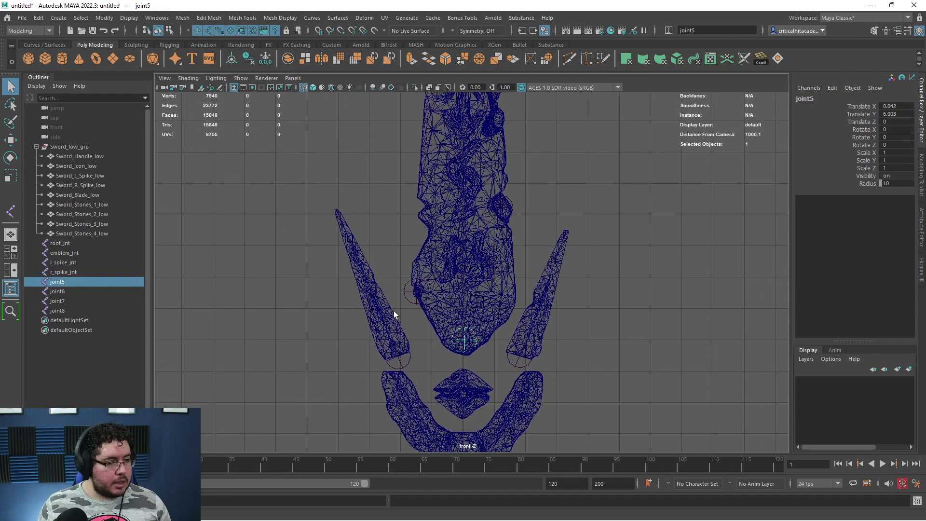
pyautogui.doubleClick(79, 282)
pyautogui.write('blade_jnt')
pyautogui.press('Return')
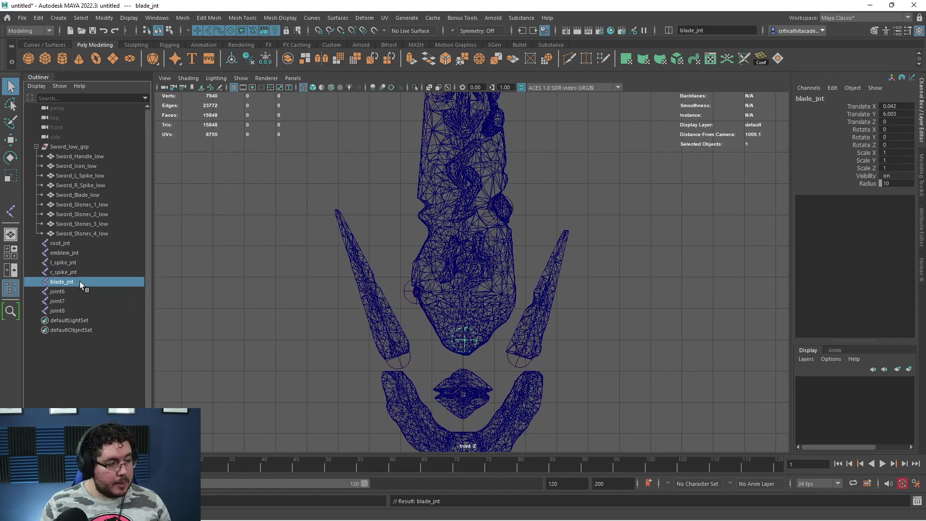
# Rename joint8, at the lowest stone on the blade's edge, to stoneA_jnt.
pyautogui.click(411, 289)
pyautogui.doubleClick(66, 310)
pyautogui.write('stonea_jnt')
pyautogui.press('Return')
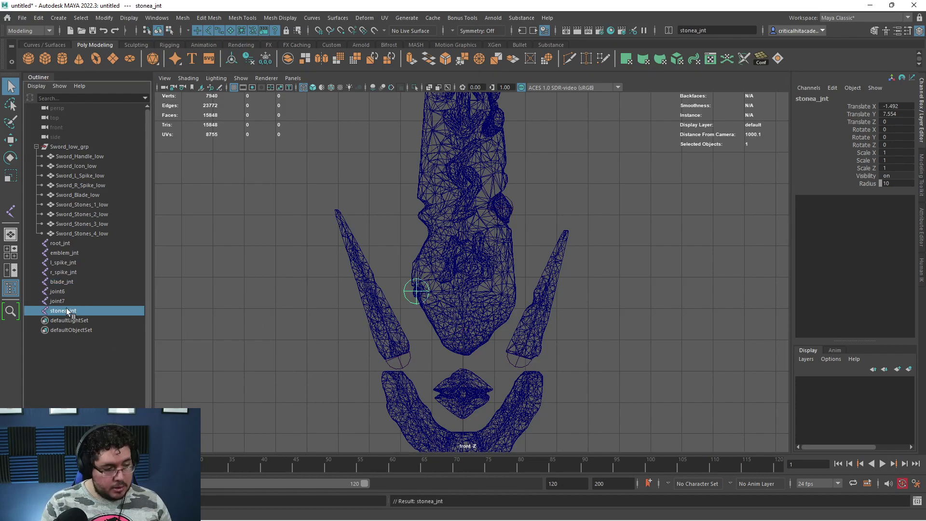
pyautogui.doubleClick(64, 313)
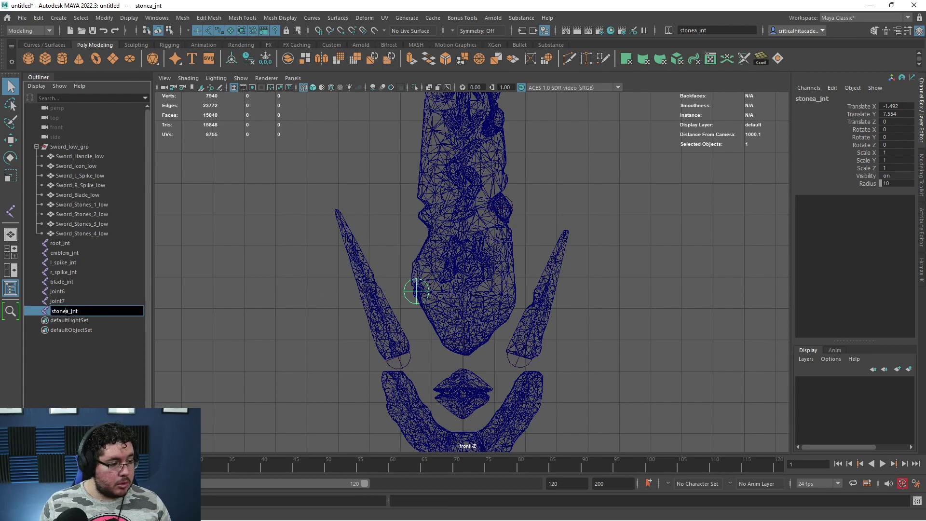
pyautogui.press('BackSpace')
pyautogui.press('capslock')
pyautogui.write('A')
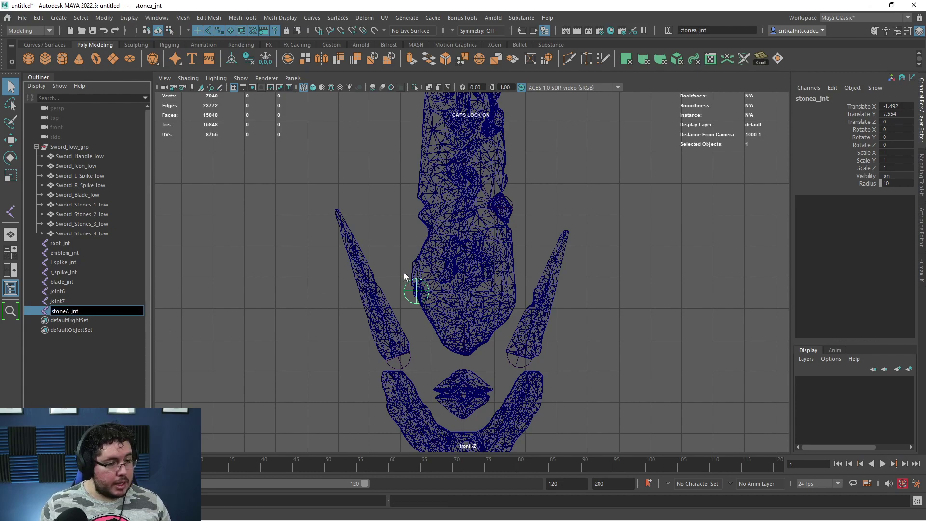
# Rename joint7, at the stone on the opposite blade edge, to stoneB_jnt.
pyautogui.click(505, 208)
pyautogui.doubleClick(77, 301)
pyautogui.write('STONE')
pyautogui.press('BackSpace')
pyautogui.press('BackSpace')
pyautogui.press('BackSpace')
pyautogui.press('BackSpace')
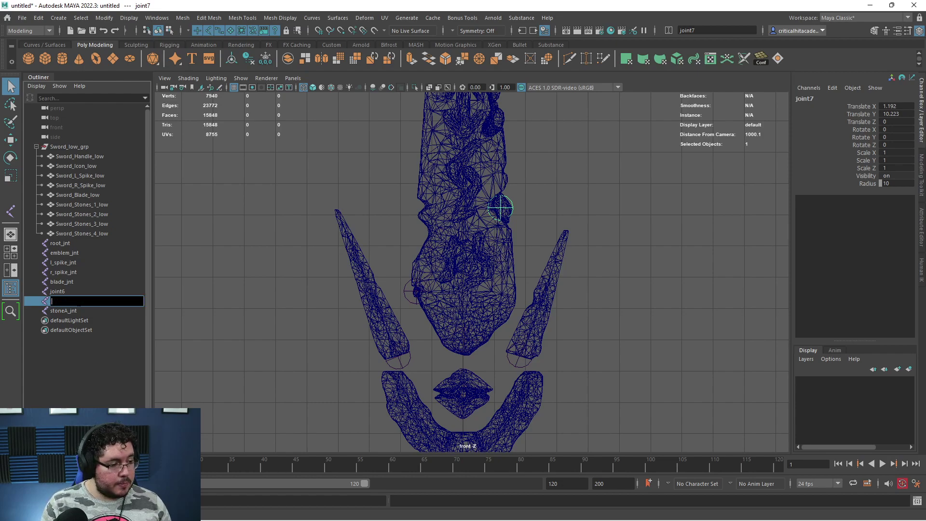
pyautogui.write('ST')
pyautogui.press('BackSpace')
pyautogui.press('BackSpace')
pyautogui.press('capslock')
pyautogui.write('sotne')
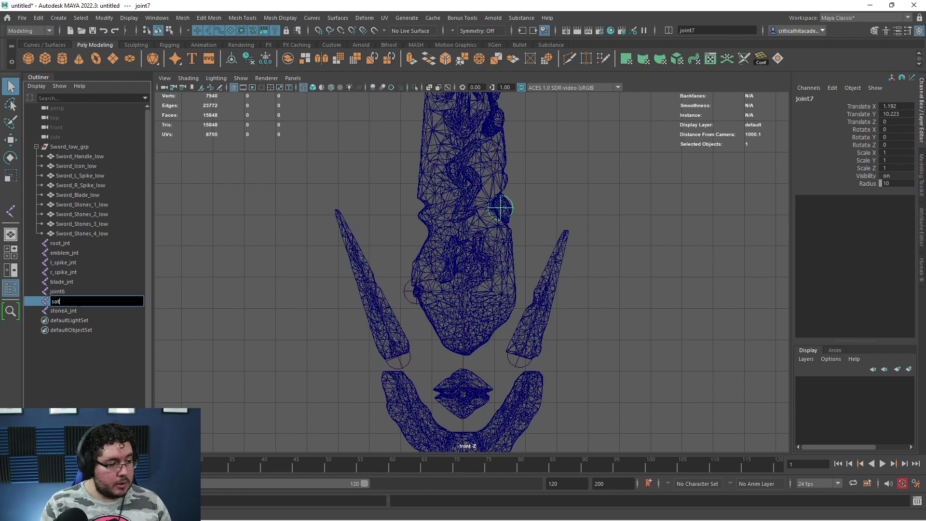
pyautogui.press('BackSpace')
pyautogui.write('tion')
pyautogui.press('BackSpace')
pyautogui.press('BackSpace')
pyautogui.write('oneB_jnt')
pyautogui.press('Return')
# Rename joint6, at the stone higher up the blade, to stoneC_jnt.
pyautogui.keyDown('alt'); pyautogui.moveTo(543, 193); pyautogui.dragTo(536, 342, button='middle'); pyautogui.keyUp('alt')
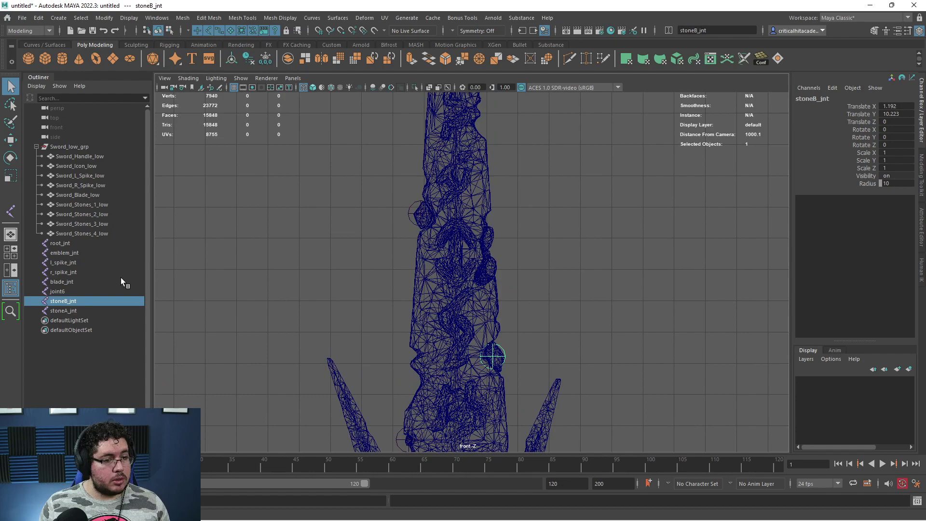
pyautogui.click(73, 291)
pyautogui.click(64, 299)
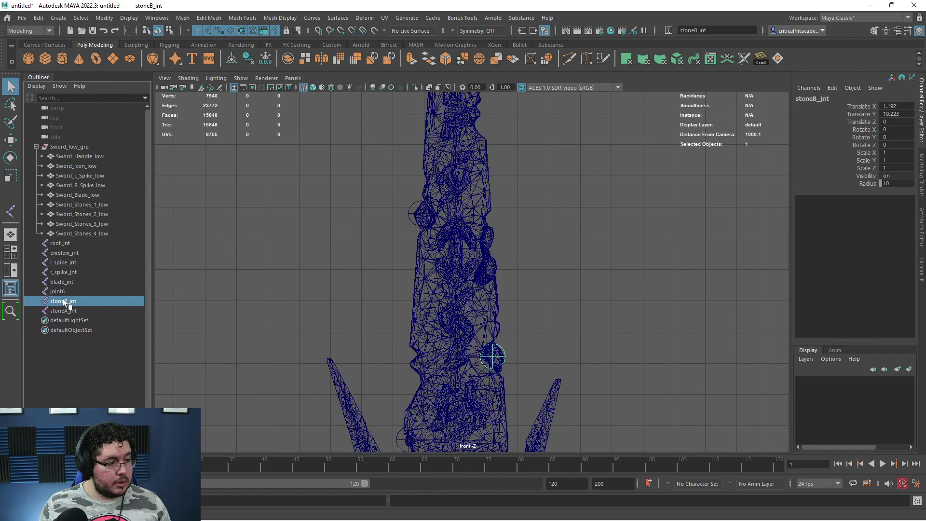
pyautogui.doubleClick(73, 293)
pyautogui.write('stoneB_jnt')
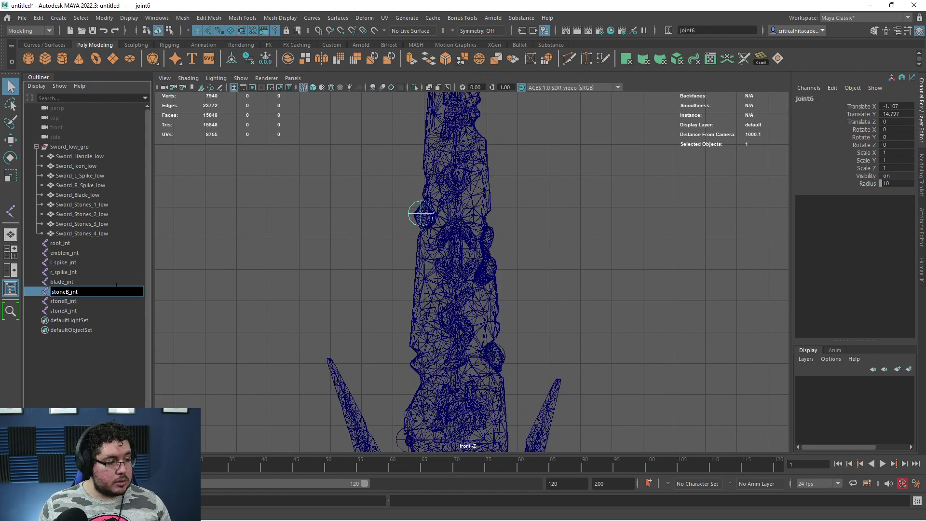
pyautogui.press('BackSpace')
pyautogui.write('C')
pyautogui.press('Return')
# Parent stoneA_jnt, stoneB_jnt and stoneC_jnt under blade_jnt and expand it to check the connections.
pyautogui.scroll(-3, 262, 300)
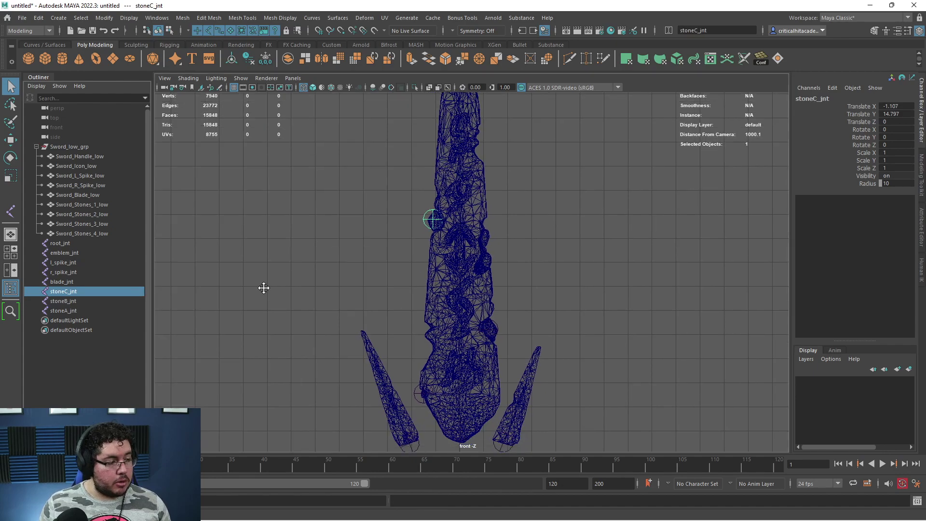
pyautogui.keyDown('ctrl'); pyautogui.click(63, 303); pyautogui.keyUp('ctrl')
pyautogui.keyDown('ctrl'); pyautogui.click(71, 309); pyautogui.keyUp('ctrl')
pyautogui.keyDown('ctrl'); pyautogui.click(61, 283); pyautogui.keyUp('ctrl')
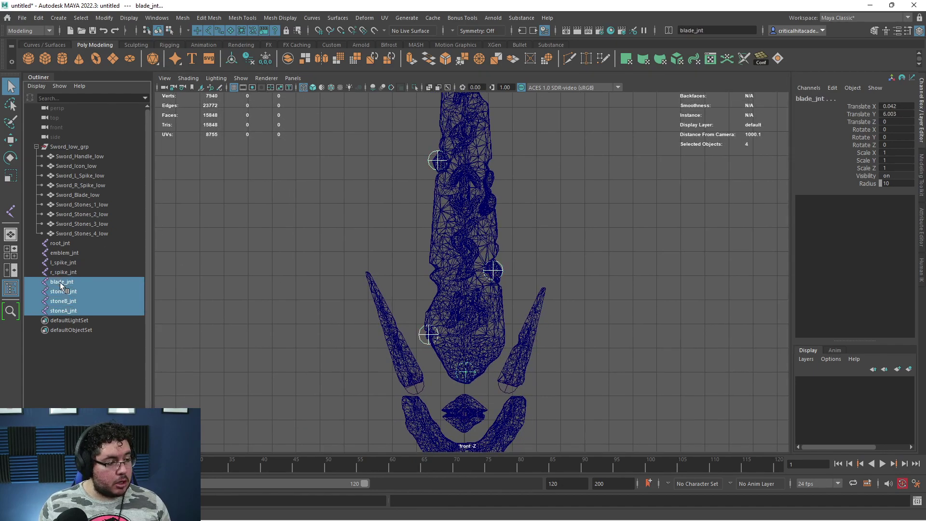
pyautogui.press('p')
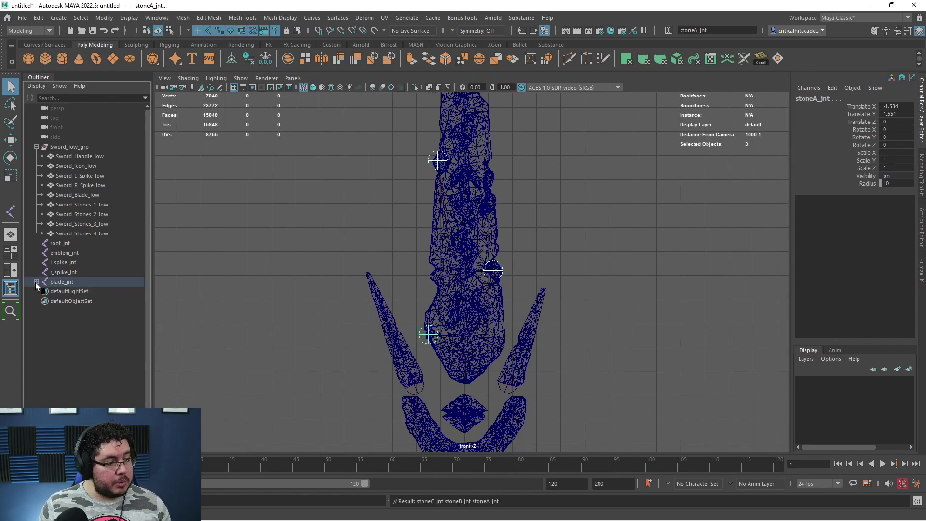
pyautogui.click(36, 282)
pyautogui.click(73, 281)
pyautogui.press('w')
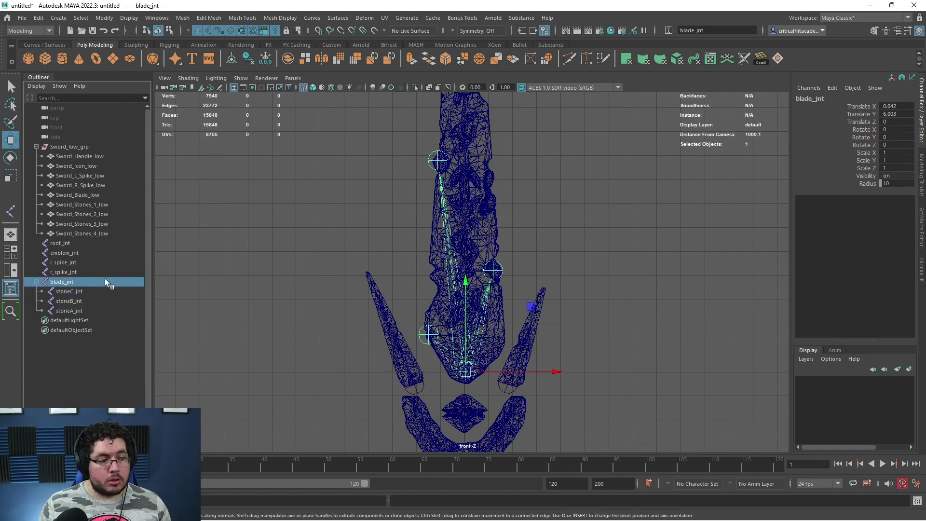
# Parent blade_jnt, emblem_jnt, l_spike_jnt and r_spike_jnt under root_jnt.
pyautogui.keyDown('alt'); pyautogui.moveTo(340, 318); pyautogui.dragTo(296, 211, button='middle'); pyautogui.keyUp('alt')
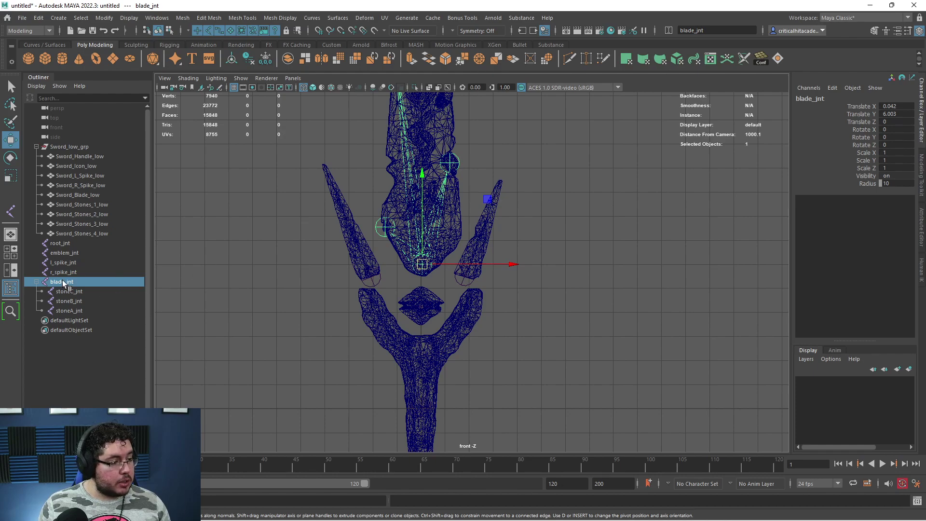
pyautogui.keyDown('ctrl'); pyautogui.click(71, 244); pyautogui.keyUp('ctrl')
pyautogui.press('p')
pyautogui.moveTo(64, 253); pyautogui.dragTo(69, 272)
pyautogui.keyDown('ctrl'); pyautogui.click(62, 242); pyautogui.keyUp('ctrl')
pyautogui.press('p')
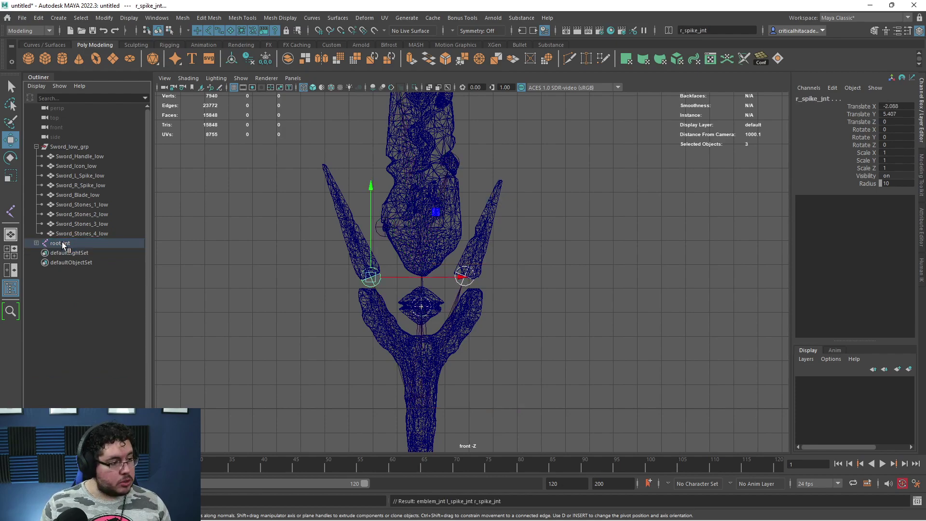
# Expand the root_jnt and blade_jnt hierarchies and check the emblem and spike joints under the root.
pyautogui.click(36, 243)
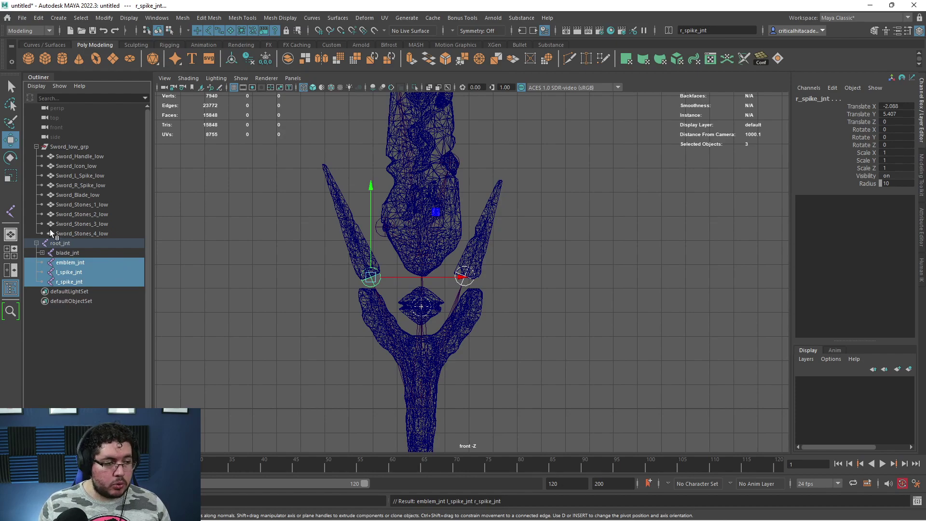
pyautogui.click(42, 253)
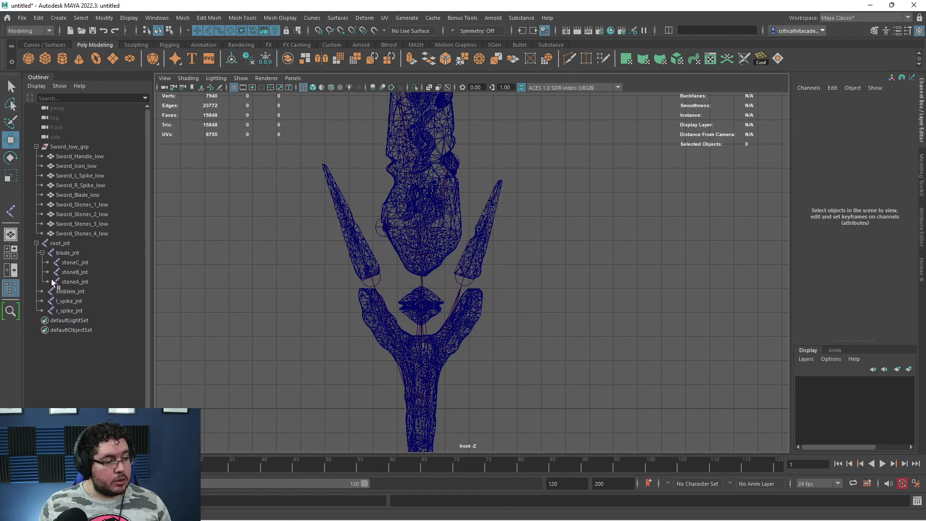
pyautogui.click(58, 295)
pyautogui.click(65, 303)
pyautogui.click(72, 313)
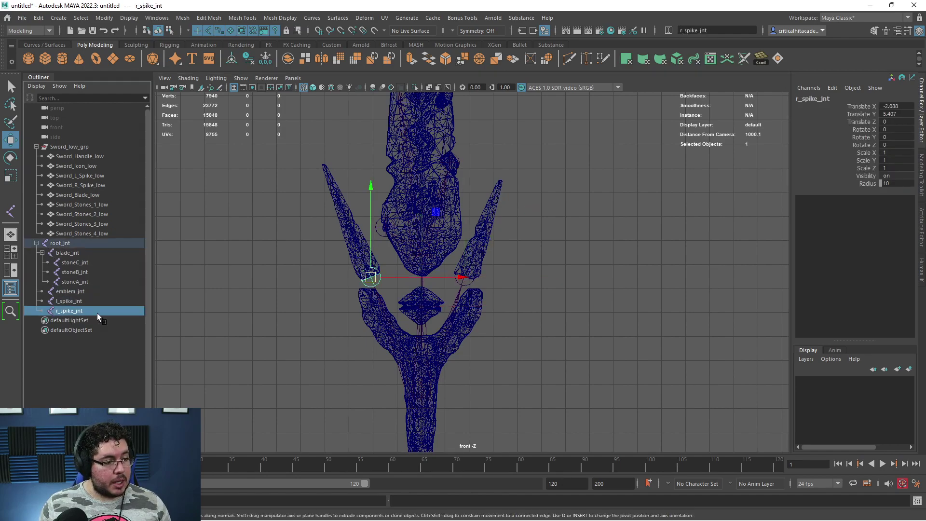
# Hide the sword geometry to examine the skeleton alone, and show the geometry again.
pyautogui.click(279, 293)
pyautogui.scroll(-2, 377, 314)
pyautogui.keyDown('alt'); pyautogui.moveTo(394, 319); pyautogui.dragTo(384, 284, button='middle'); pyautogui.keyUp('alt')
pyautogui.scroll(-2, 367, 276)
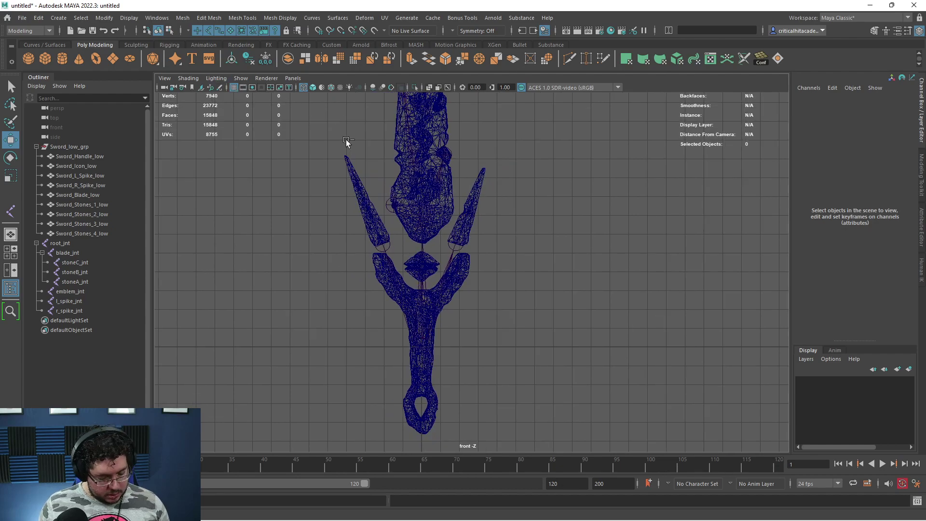
pyautogui.hotkey('alt', '2')
pyautogui.scroll(-2, 470, 208)
pyautogui.keyDown('alt'); pyautogui.moveTo(483, 214); pyautogui.dragTo(482, 273, button='middle'); pyautogui.keyUp('alt')
pyautogui.scroll(1, 482, 272)
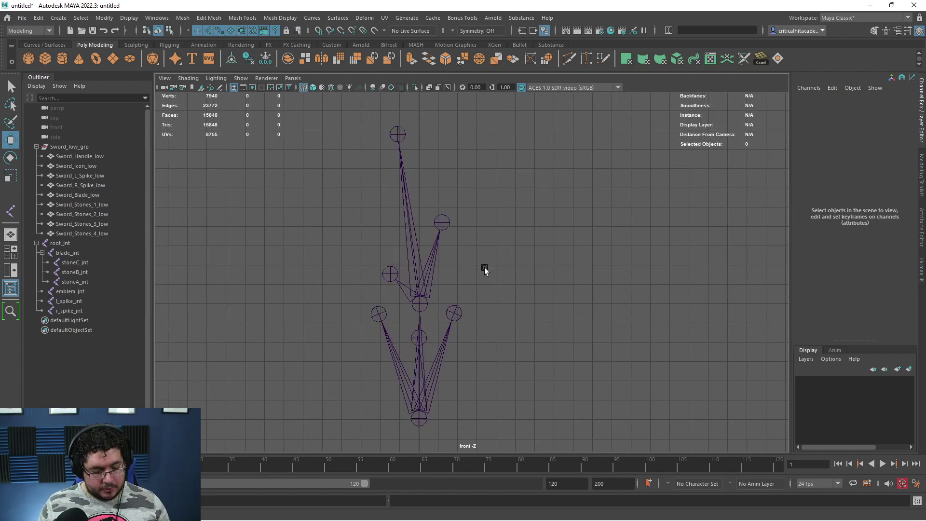
pyautogui.hotkey('ctrl', 'shift', 'h')
pyautogui.scroll(-2, 535, 281)
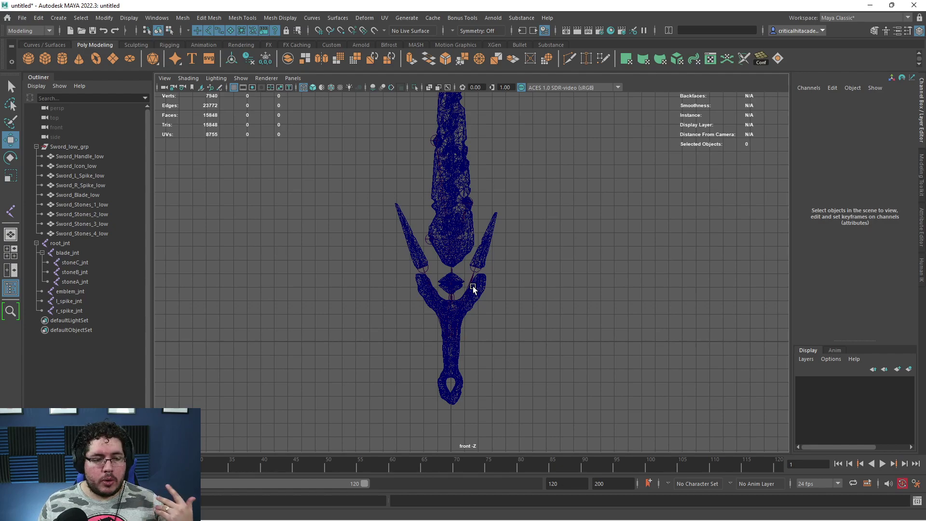
pyautogui.keyDown('alt'); pyautogui.moveTo(472, 288); pyautogui.dragTo(561, 306, button='right'); pyautogui.keyUp('alt')
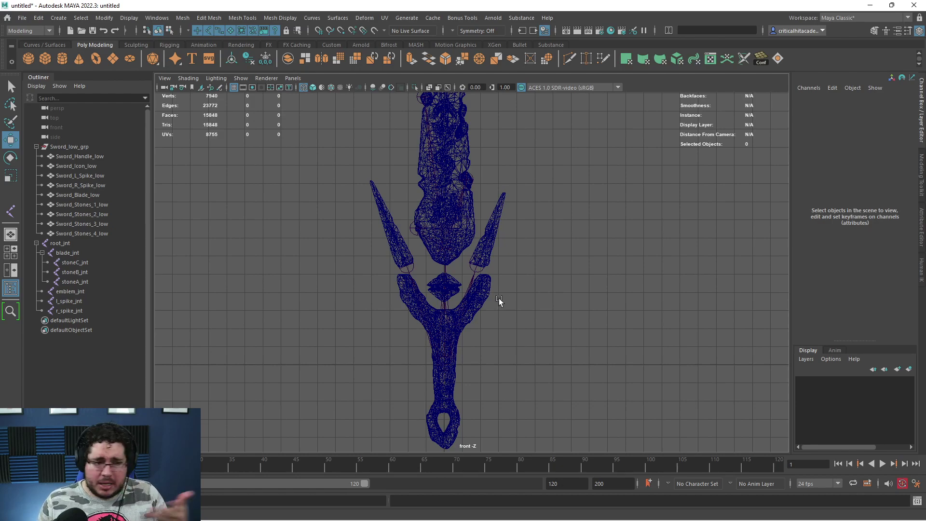
pyautogui.scroll(5, 439, 293)
pyautogui.scroll(-4, 438, 292)
pyautogui.scroll(5, 465, 324)
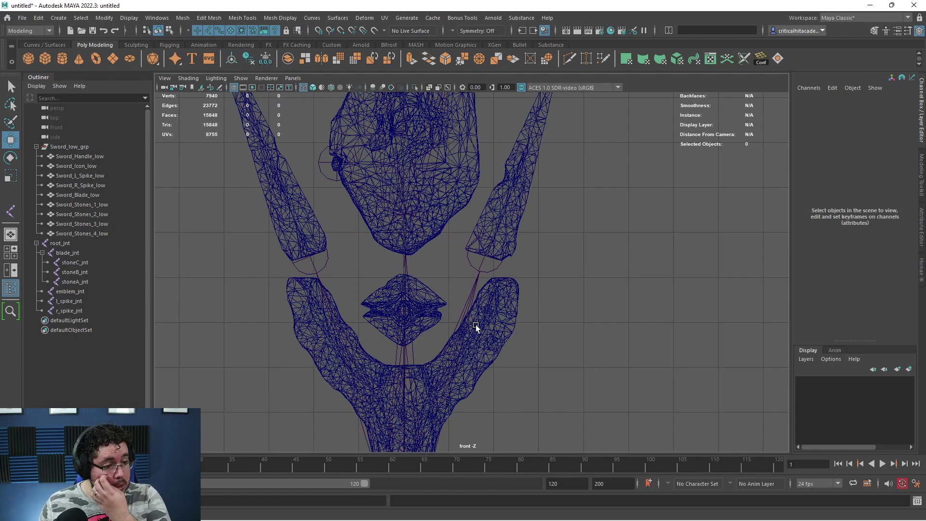
pyautogui.scroll(-3, 476, 326)
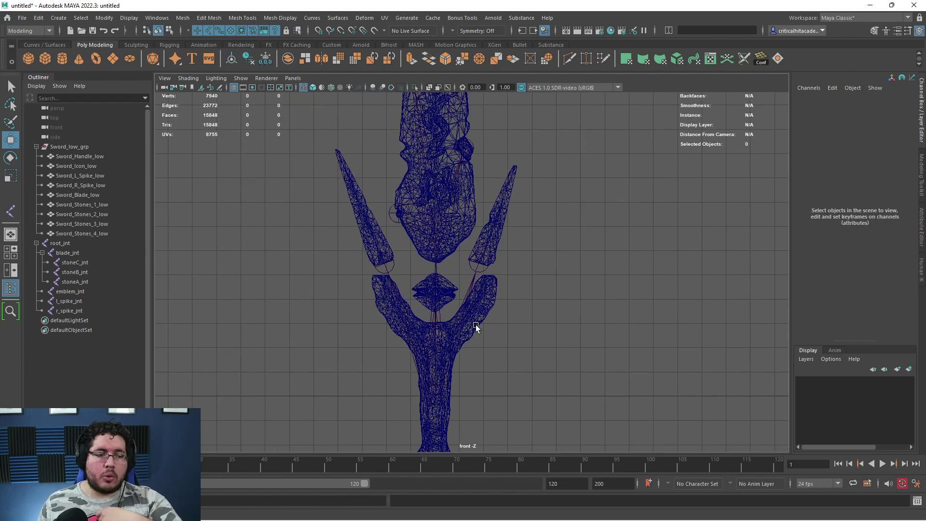
pyautogui.press('a')
pyautogui.scroll(-3, 404, 303)
pyautogui.scroll(4, 404, 303)
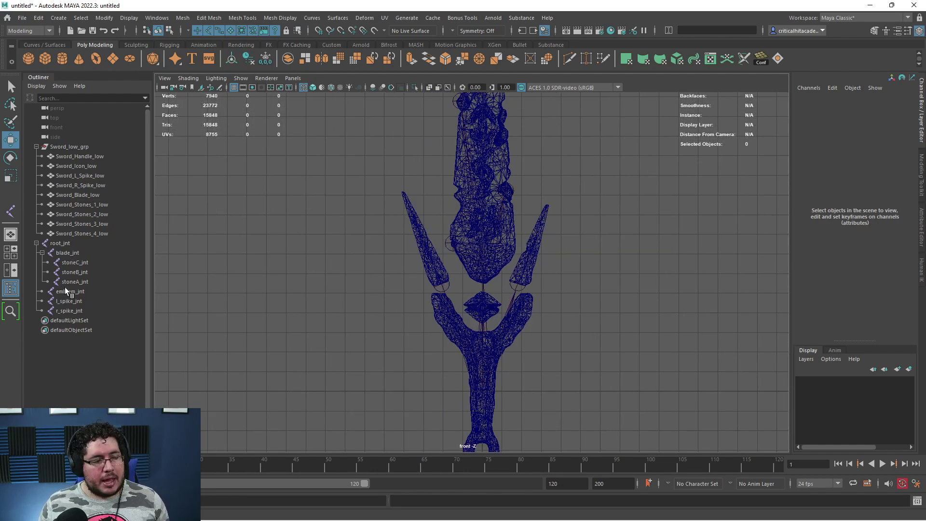
pyautogui.scroll(-3, 539, 295)
pyautogui.scroll(-1, 548, 277)
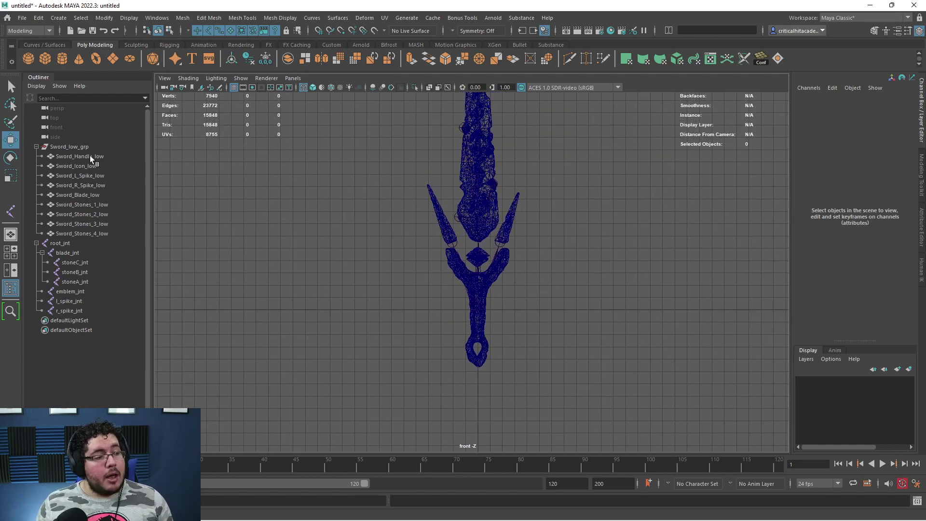
# Combine all the meshes in Sword_low_grp into a single object and delete its construction history.
pyautogui.click(90, 156)
pyautogui.click(99, 233)
pyautogui.scroll(4, 406, 207)
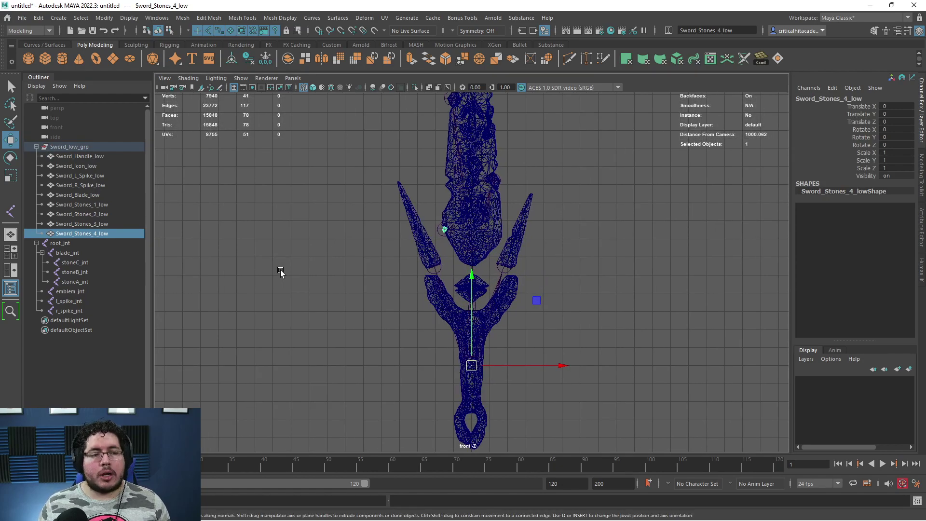
pyautogui.keyDown('shift'); pyautogui.click(66, 155); pyautogui.keyUp('shift')
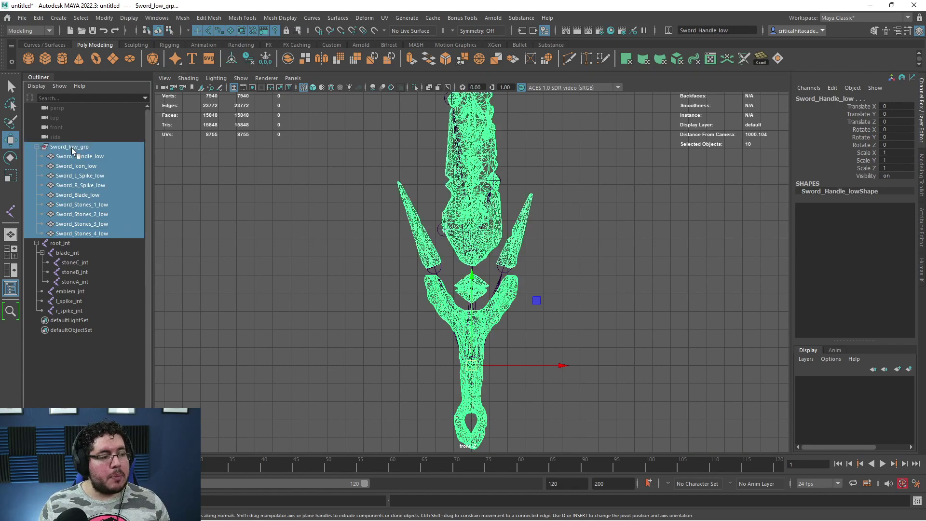
pyautogui.click(287, 58)
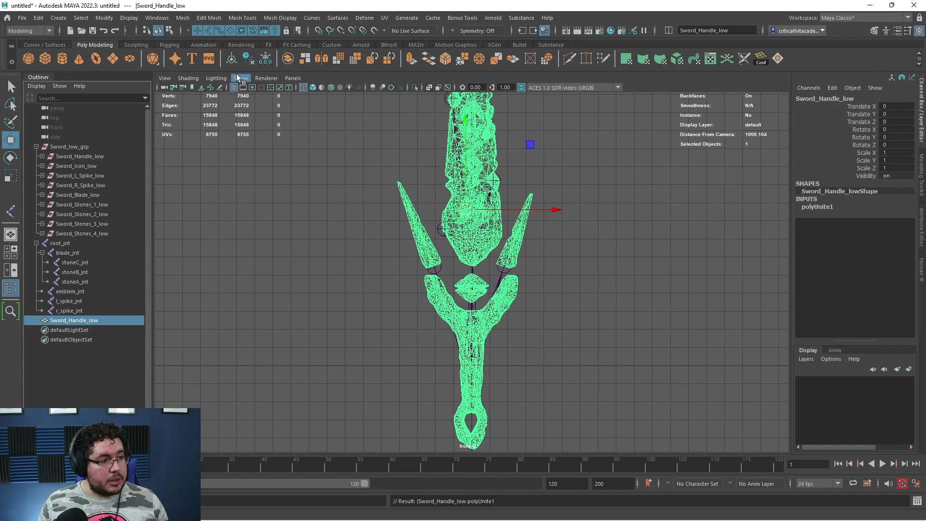
pyautogui.hotkey('alt', 'shift', 'd')
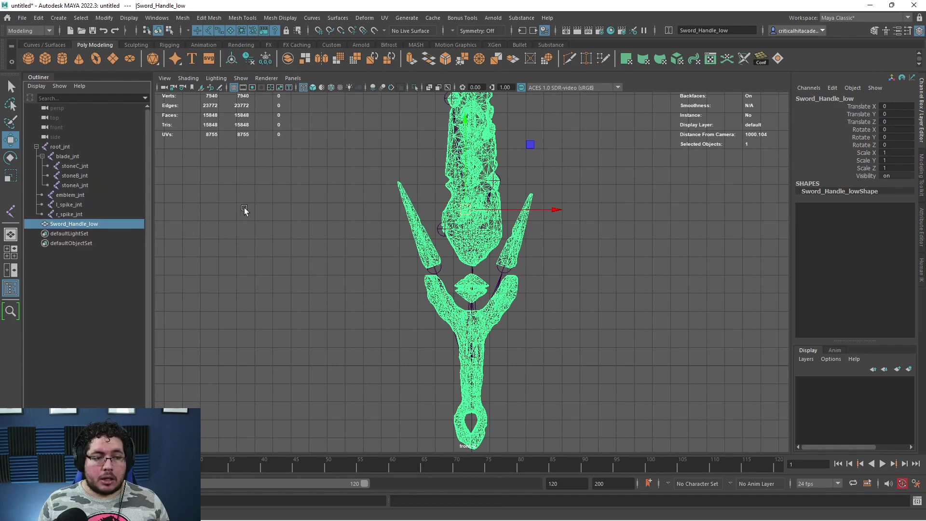
# Bind Sword_Handle_low to all joints from root_jnt to r_spike_jnt with Bind Skin, using selected joints, closest distance and 5 max influences.
pyautogui.scroll(2, 312, 273)
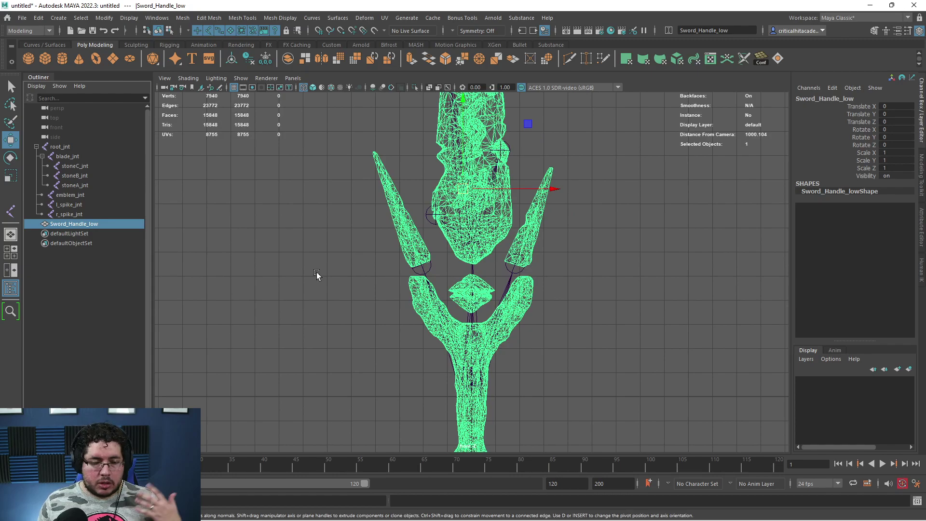
pyautogui.scroll(2, 317, 274)
pyautogui.scroll(2, 343, 283)
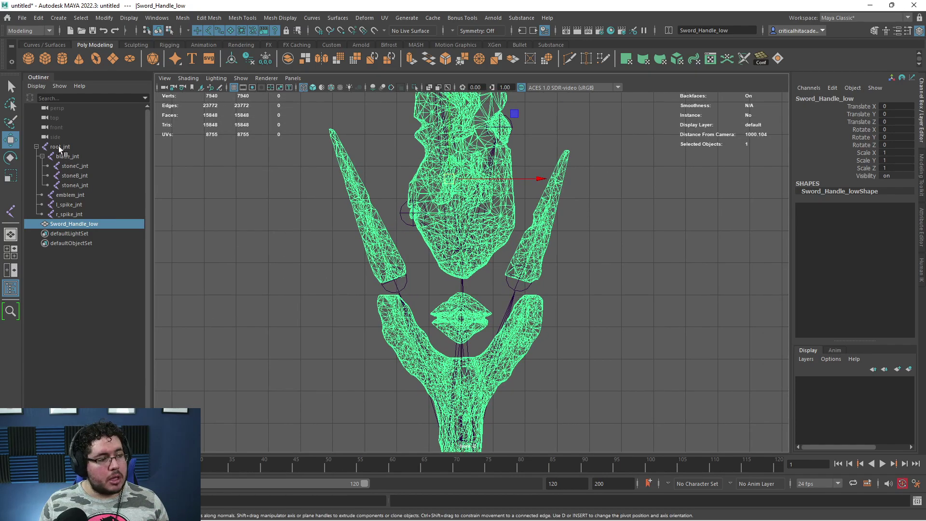
pyautogui.click(58, 147)
pyautogui.moveTo(63, 153); pyautogui.dragTo(73, 223)
pyautogui.scroll(-2, 245, 223)
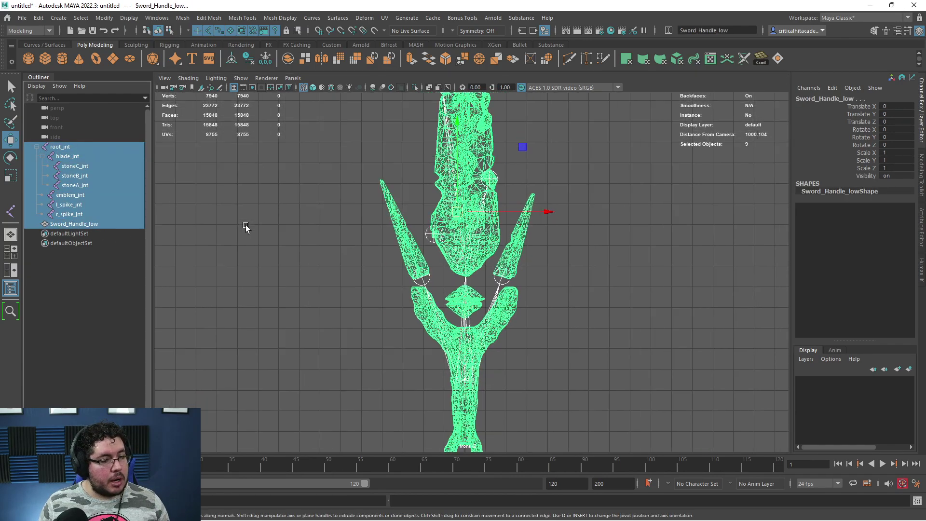
pyautogui.scroll(-2, 442, 183)
pyautogui.click(46, 30)
pyautogui.click(28, 51)
pyautogui.click(210, 18)
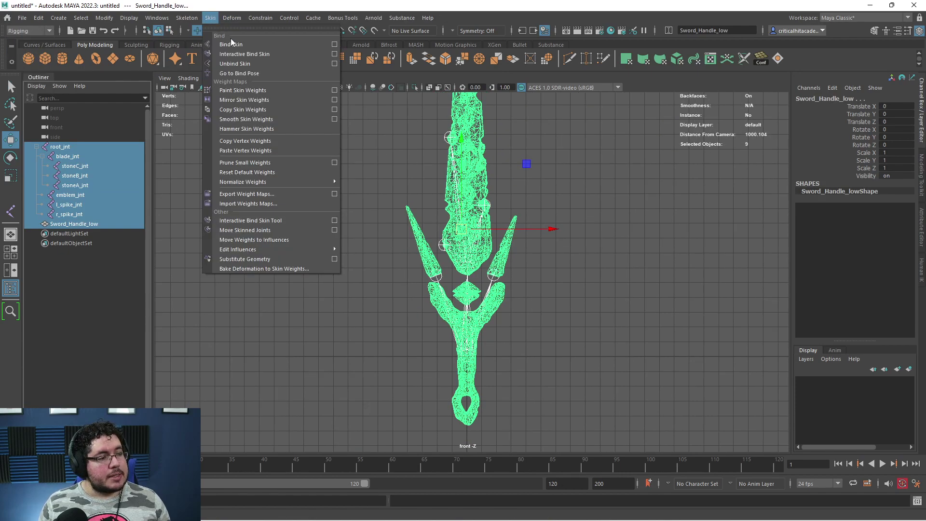
pyautogui.click(335, 43)
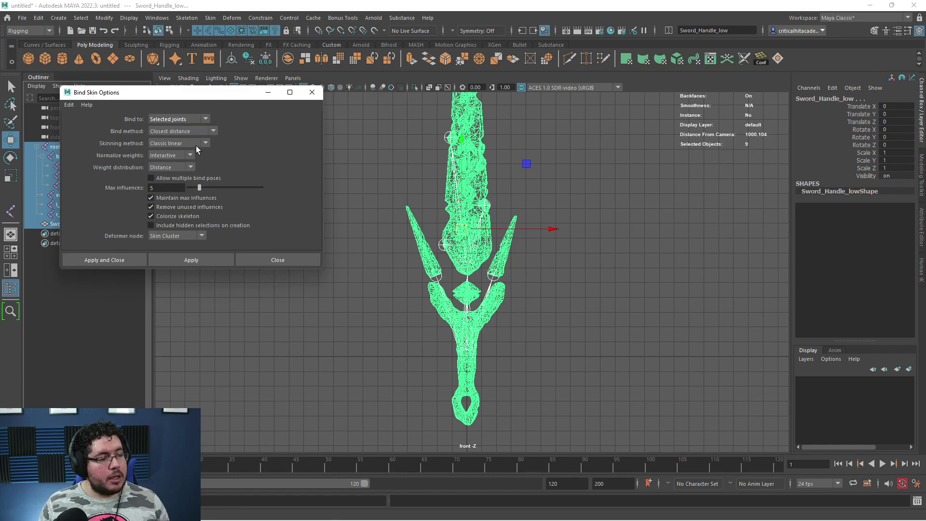
pyautogui.click(176, 188)
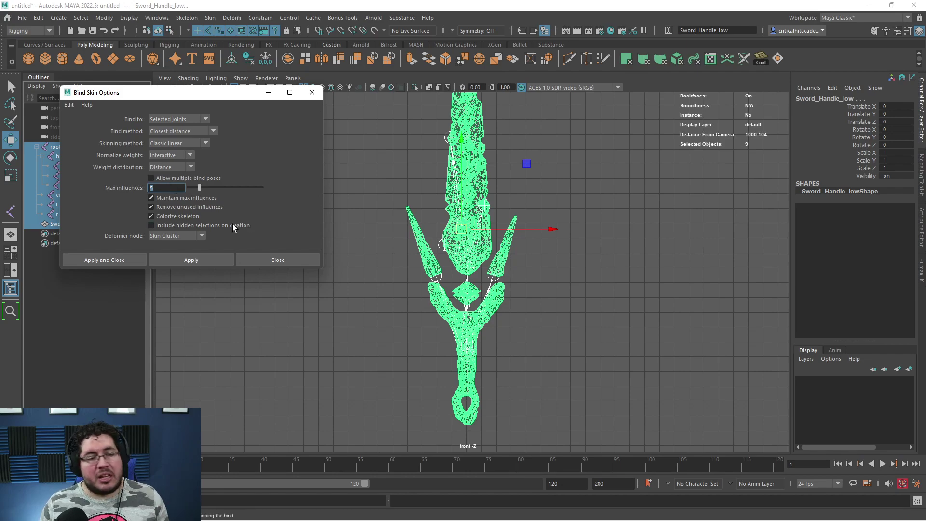
pyautogui.click(211, 259)
pyautogui.click(389, 155)
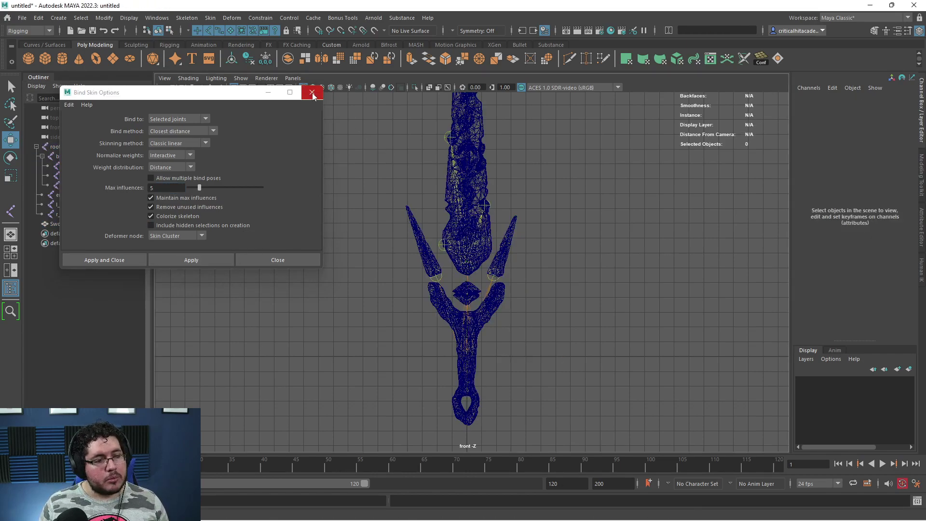
# Show the bound sword in shaded mode in the perspective view.
pyautogui.press('5')
pyautogui.press('space')
pyautogui.moveTo(472, 262); pyautogui.dragTo(474, 247)
pyautogui.scroll(-6, 482, 268)
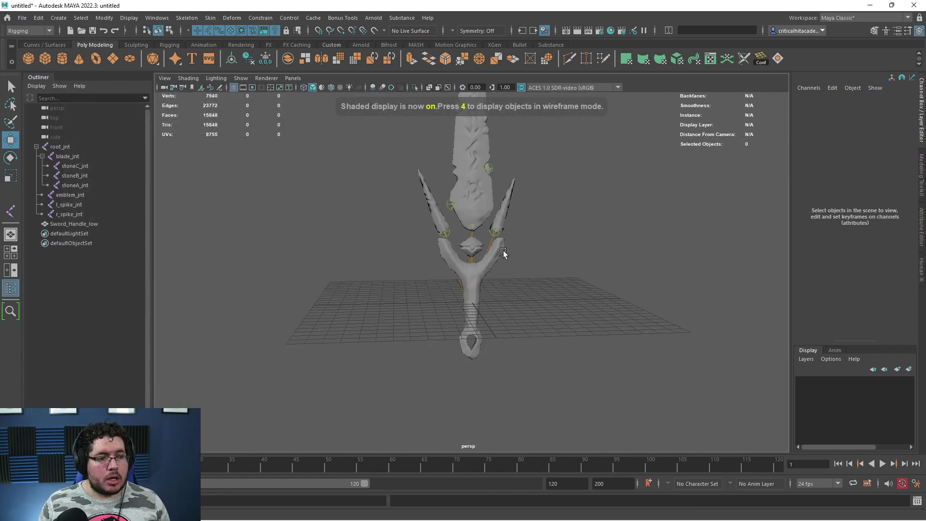
pyautogui.scroll(2, 503, 253)
# Move r_spike_jnt away from the handle to test the binding, and undo the move.
pyautogui.click(429, 299)
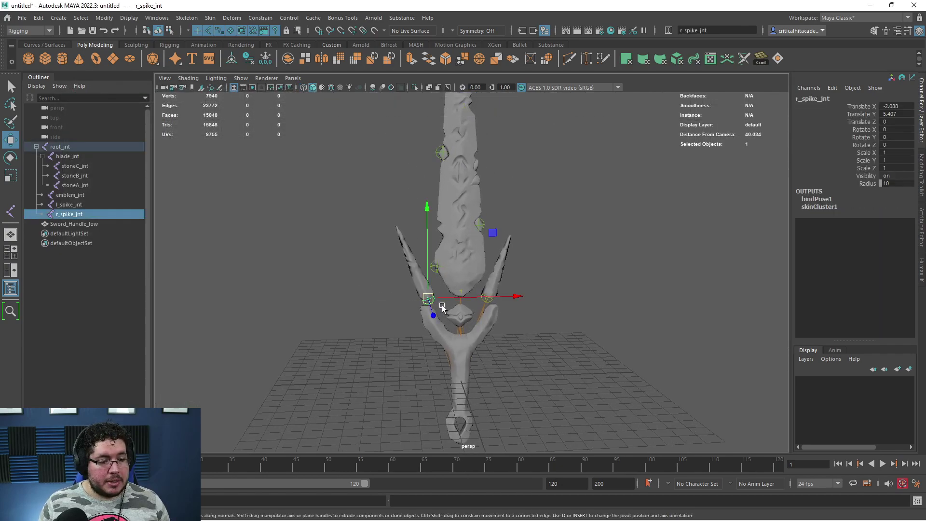
pyautogui.moveTo(429, 299); pyautogui.dragTo(396, 224)
pyautogui.hotkey('ctrl', 'z')
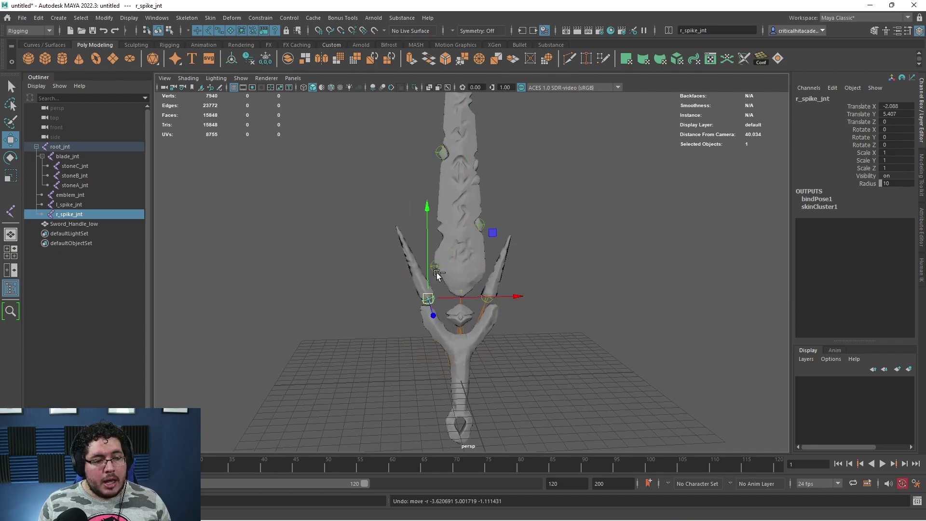
pyautogui.scroll(1, 557, 305)
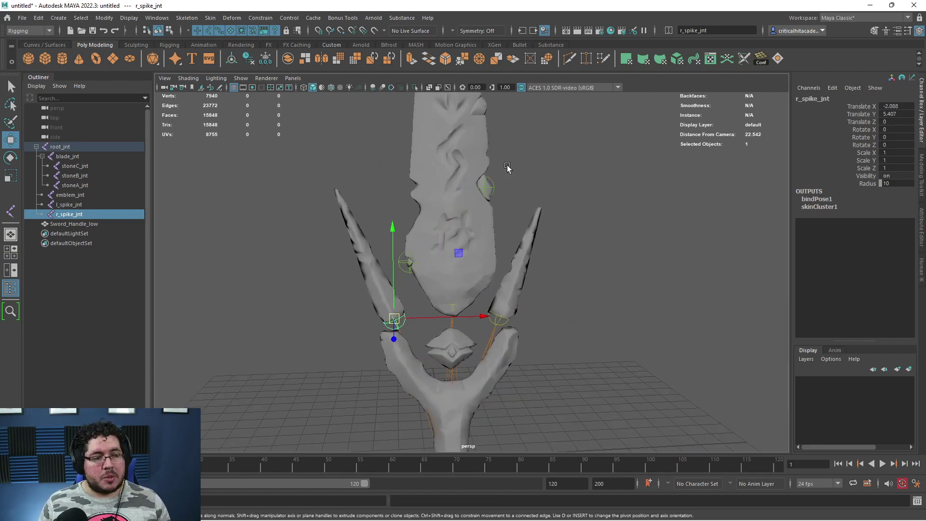
pyautogui.scroll(2, 504, 220)
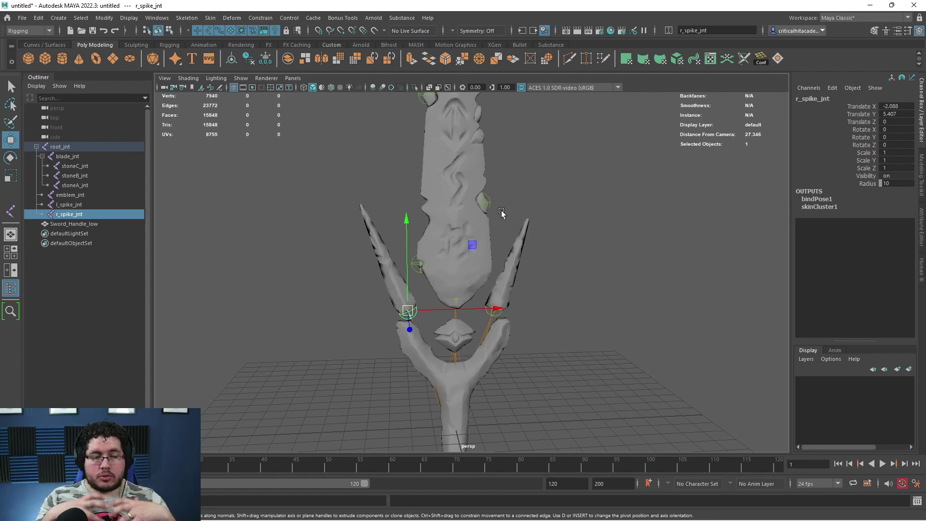
# Select the Sword_Handle_low mesh, activate the Paint Skin Weights tool and open its tool settings.
pyautogui.scroll(2, 527, 258)
pyautogui.keyDown('alt'); pyautogui.moveTo(529, 262); pyautogui.dragTo(581, 256, button='middle'); pyautogui.keyUp('alt')
pyautogui.scroll(4, 581, 257)
pyautogui.click(584, 258)
pyautogui.scroll(-5, 459, 289)
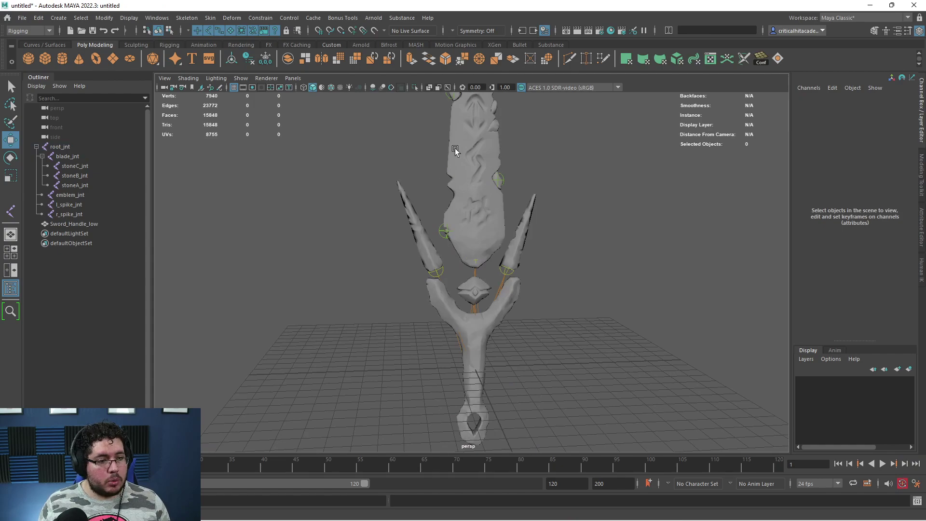
pyautogui.click(533, 203)
pyautogui.keyDown('alt'); pyautogui.moveTo(556, 222); pyautogui.dragTo(555, 306, button='middle'); pyautogui.keyUp('alt')
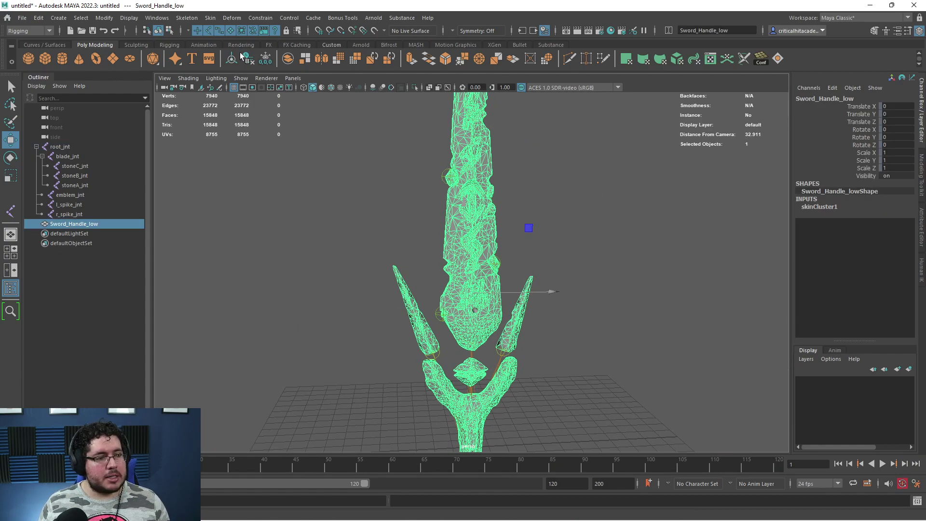
pyautogui.click(211, 18)
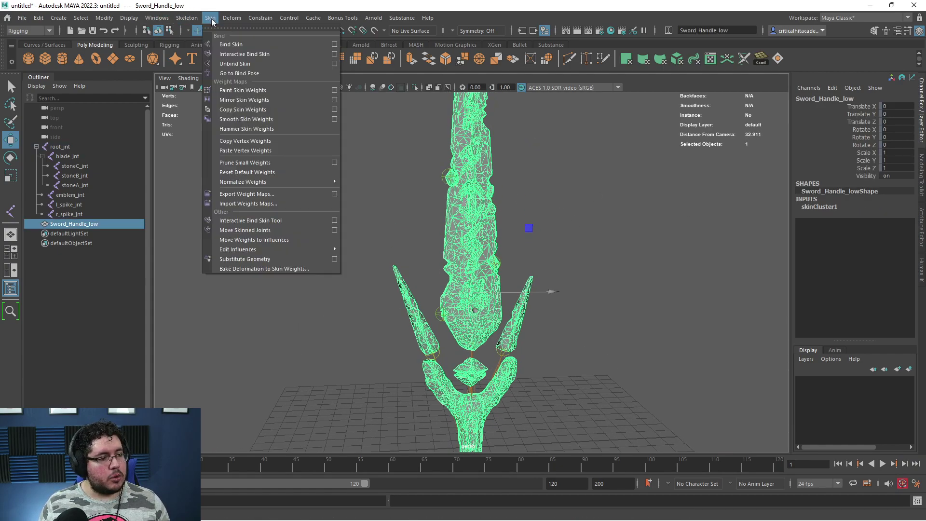
pyautogui.click(238, 90)
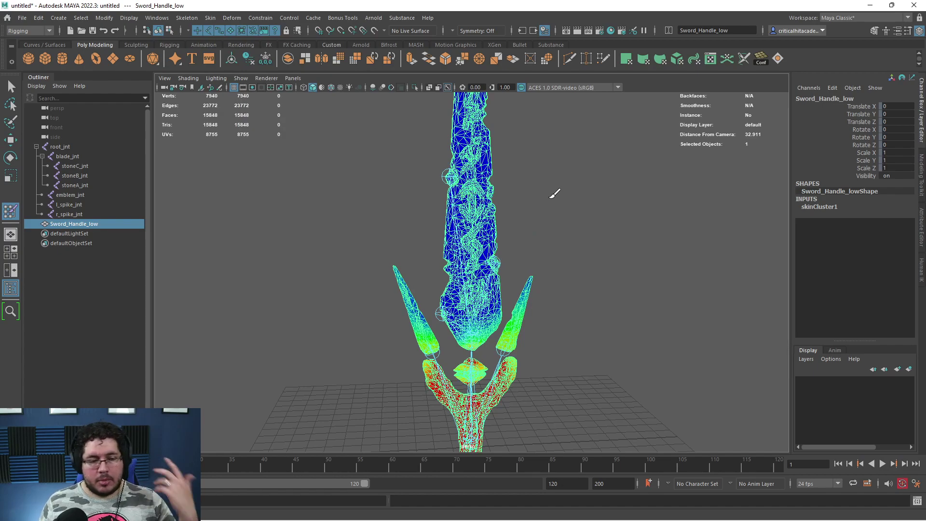
pyautogui.doubleClick(16, 213)
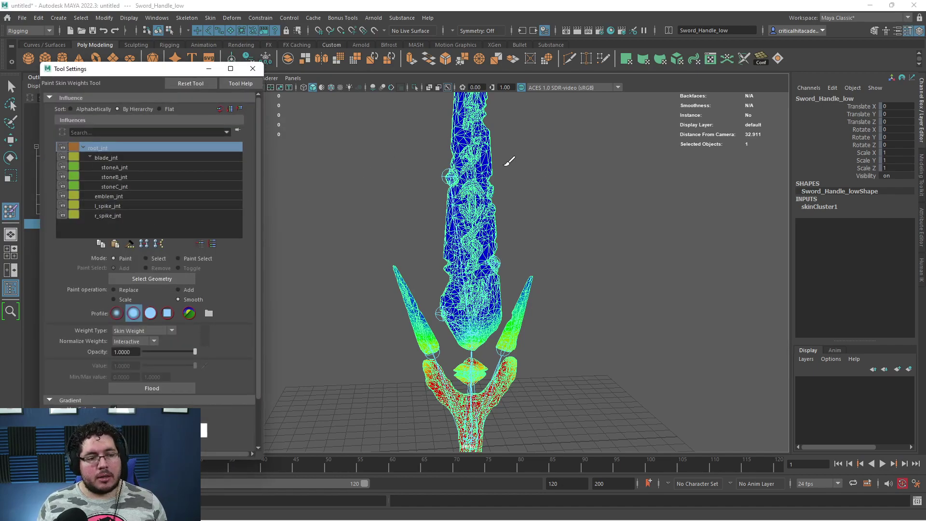
# Flood the whole sword with root_jnt weight using the Replace operation at value 1.0.
pyautogui.scroll(-3, 509, 215)
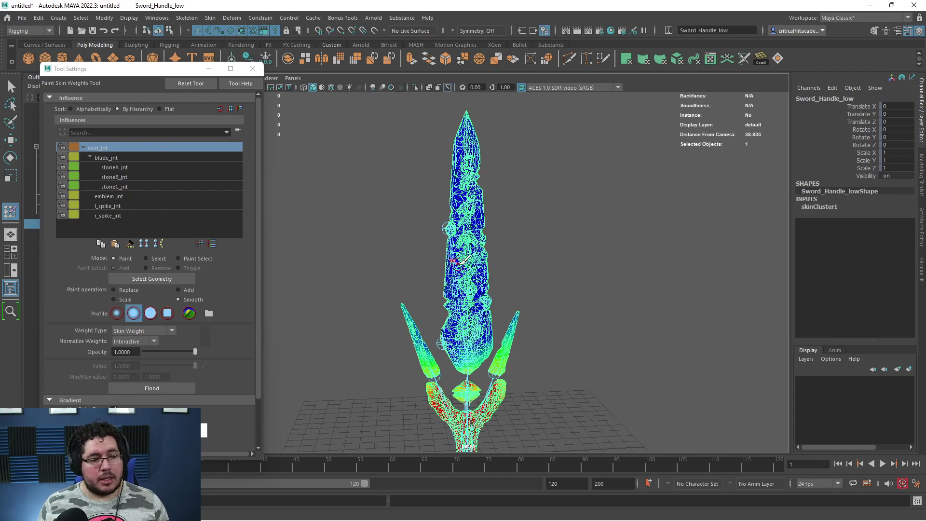
pyautogui.scroll(4, 459, 256)
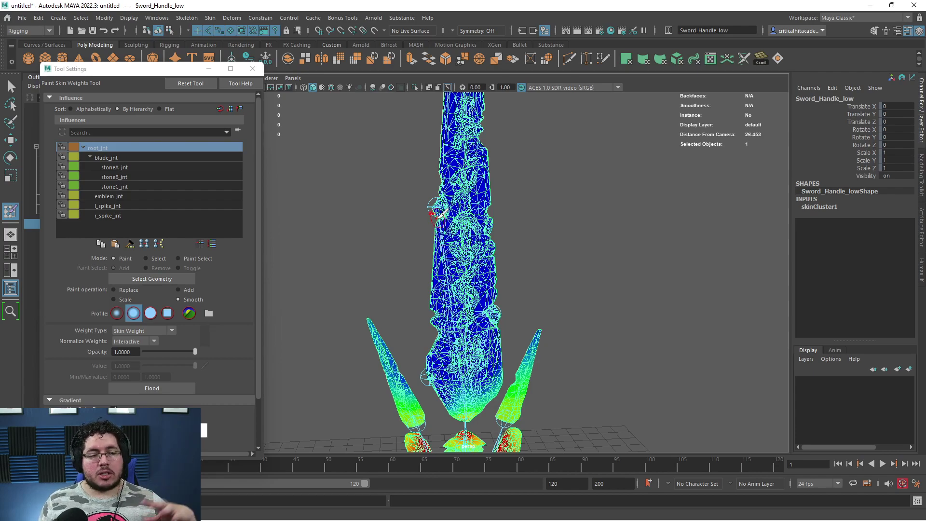
pyautogui.keyDown('alt'); pyautogui.moveTo(438, 214); pyautogui.dragTo(415, 283, button='right'); pyautogui.keyUp('alt')
pyautogui.keyDown('alt'); pyautogui.moveTo(415, 283); pyautogui.dragTo(396, 207, button='middle'); pyautogui.keyUp('alt')
pyautogui.keyDown('alt'); pyautogui.moveTo(396, 207); pyautogui.dragTo(432, 230, button='right'); pyautogui.keyUp('alt')
pyautogui.keyDown('alt'); pyautogui.moveTo(521, 159); pyautogui.dragTo(574, 230, button='middle'); pyautogui.keyUp('alt')
pyautogui.keyDown('alt'); pyautogui.moveTo(578, 231); pyautogui.dragTo(565, 231, button='right'); pyautogui.keyUp('alt')
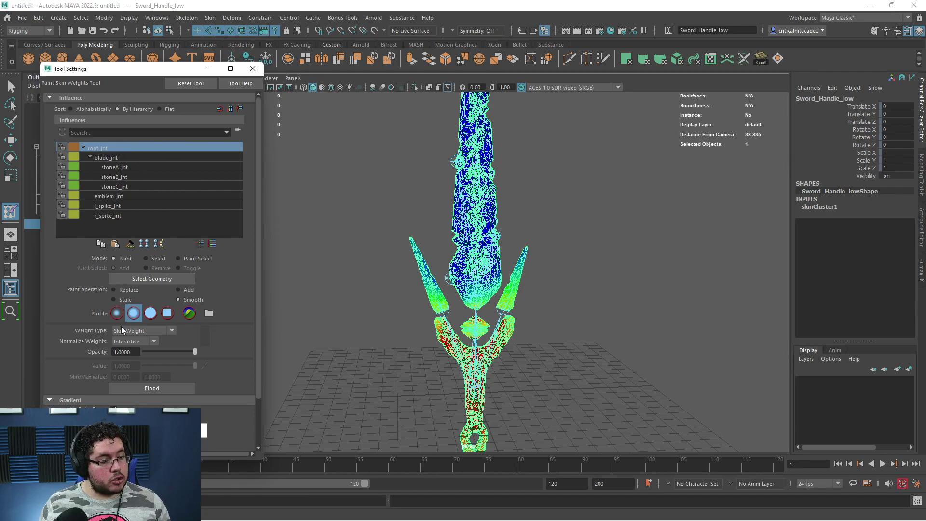
pyautogui.click(127, 292)
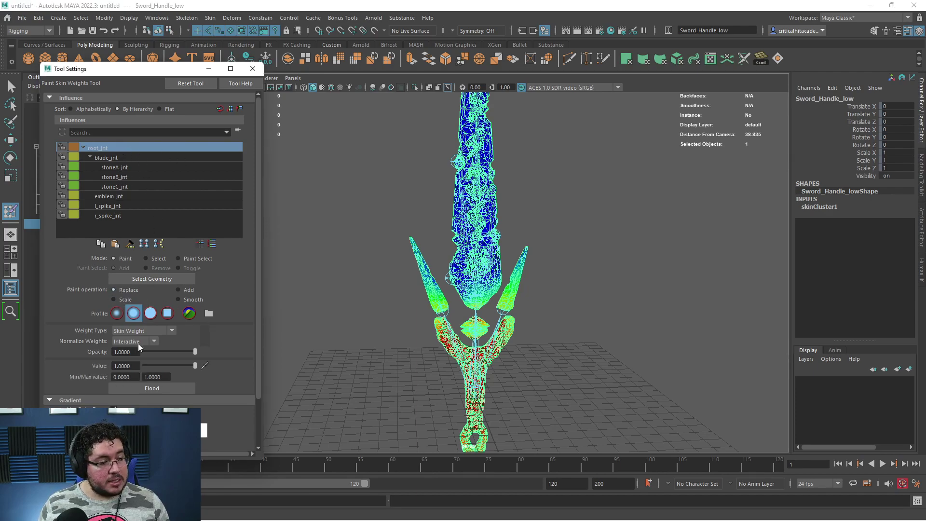
pyautogui.click(158, 389)
pyautogui.scroll(5, 585, 289)
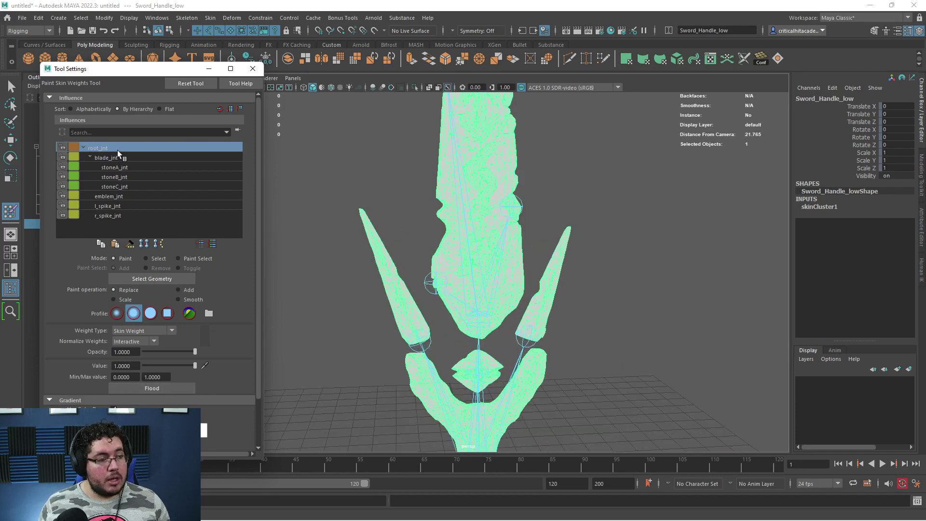
# Try moving the root joint and check stoneB_jnt to test the flooded weights, and undo the movement.
pyautogui.scroll(-8, 430, 268)
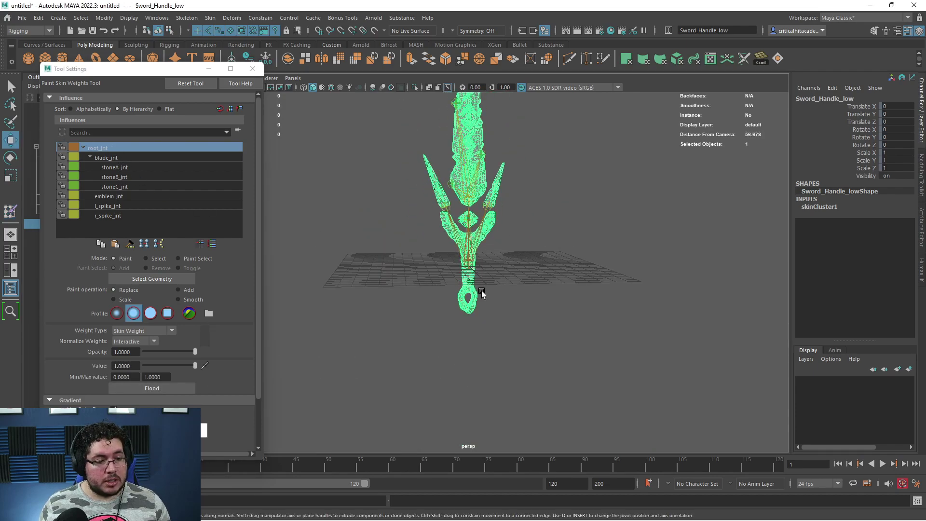
pyautogui.press('w')
pyautogui.click(470, 265)
pyautogui.moveTo(471, 264); pyautogui.dragTo(445, 238)
pyautogui.hotkey('ctrl', 'z')
pyautogui.click(526, 221)
pyautogui.click(479, 159)
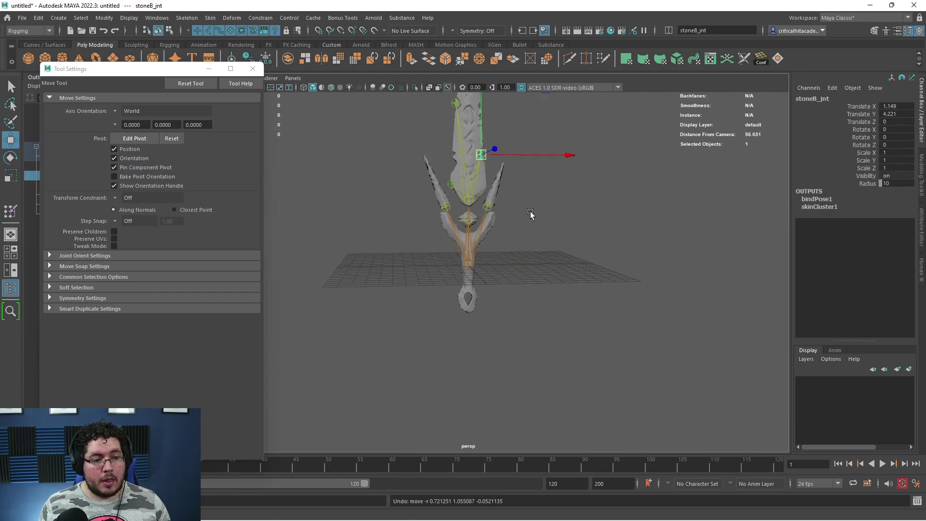
pyautogui.scroll(5, 456, 214)
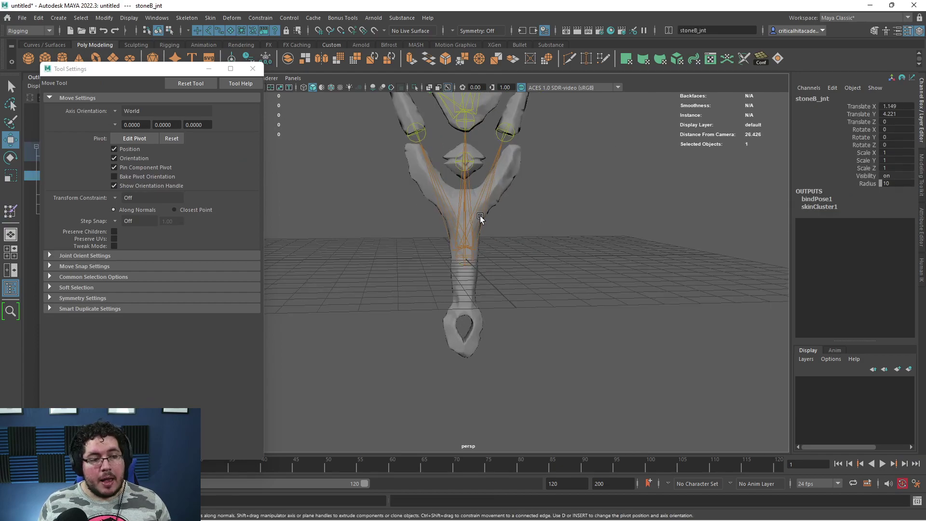
pyautogui.scroll(2, 480, 218)
# Return to painting skin weights on Sword_Handle_low and choose blade_jnt as the influence.
pyautogui.press('y')
pyautogui.press('q')
pyautogui.click(408, 149)
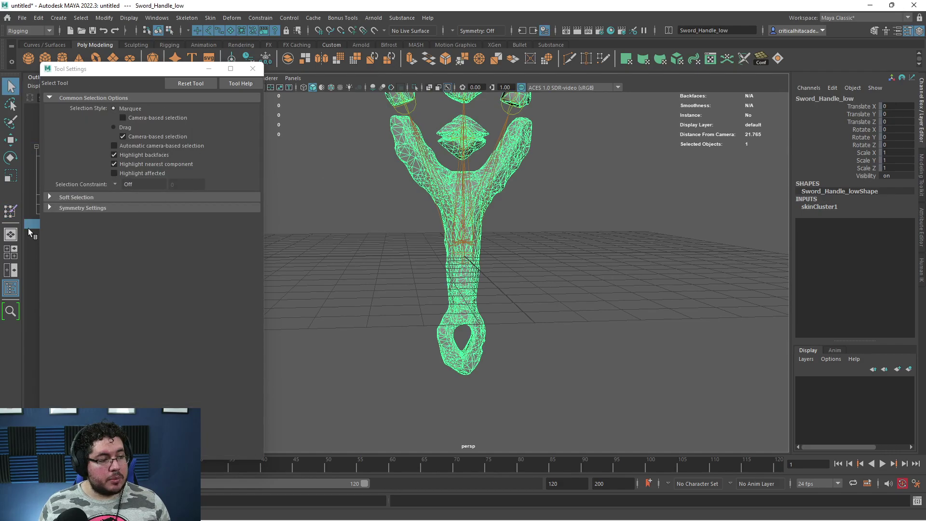
pyautogui.press('y')
pyautogui.keyDown('alt'); pyautogui.moveTo(400, 213); pyautogui.dragTo(371, 313, button='middle'); pyautogui.keyUp('alt')
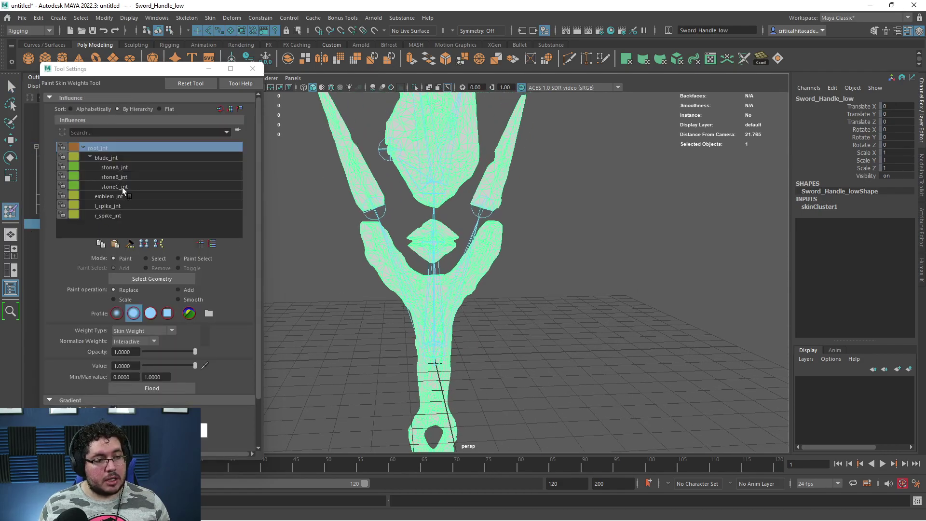
pyautogui.click(111, 159)
pyautogui.keyDown('alt'); pyautogui.moveTo(491, 114); pyautogui.dragTo(490, 235, button='middle'); pyautogui.keyUp('alt')
pyautogui.scroll(4, 493, 232)
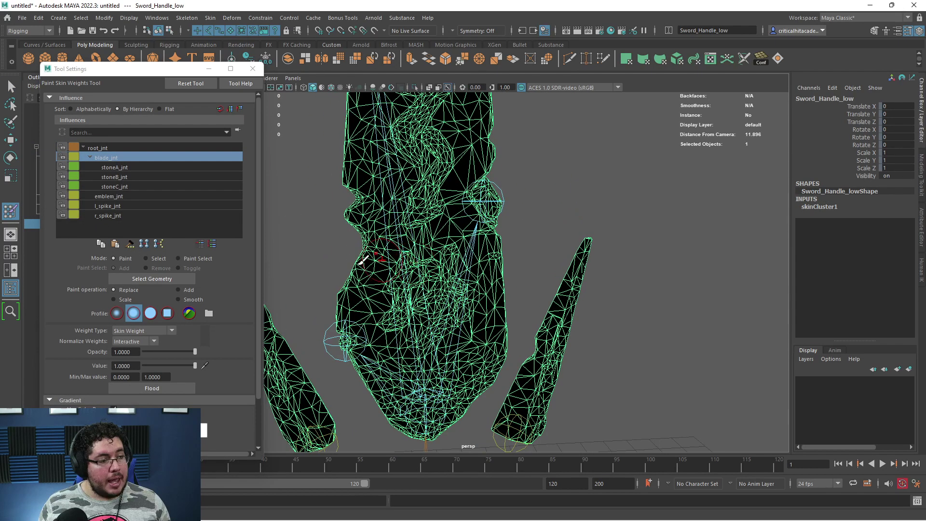
# Select all the vertices of the blade piece and flood them with blade_jnt weight, using Replace at value 1.0.
pyautogui.click(149, 259)
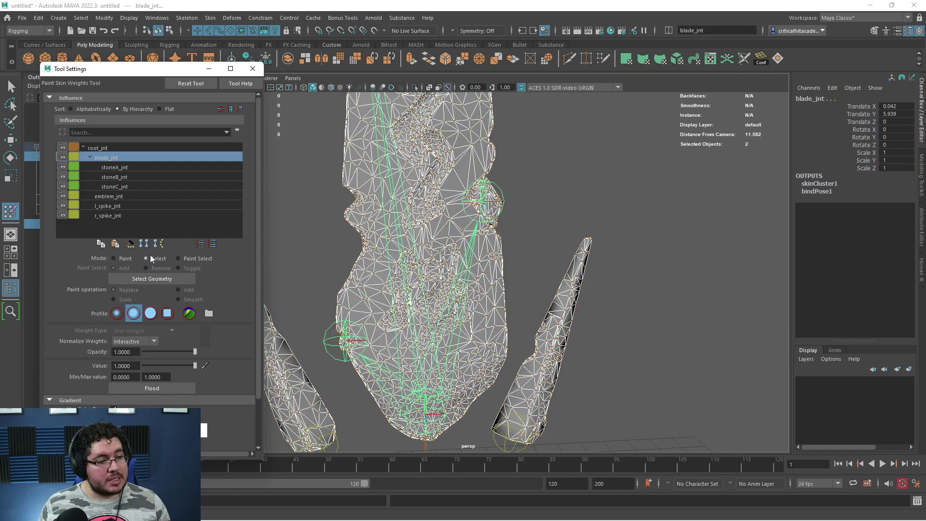
pyautogui.doubleClick(346, 162)
pyautogui.scroll(-4, 398, 199)
pyautogui.keyDown('alt'); pyautogui.moveTo(434, 159); pyautogui.dragTo(451, 323, button='middle'); pyautogui.keyUp('alt')
pyautogui.scroll(3, 475, 193)
pyautogui.keyDown('alt'); pyautogui.moveTo(483, 184); pyautogui.dragTo(457, 348, button='middle'); pyautogui.keyUp('alt')
pyautogui.keyDown('alt'); pyautogui.moveTo(457, 348); pyautogui.dragTo(508, 369, button='right'); pyautogui.keyUp('alt')
pyautogui.keyDown('alt'); pyautogui.moveTo(509, 369); pyautogui.dragTo(510, 197, button='middle'); pyautogui.keyUp('alt')
pyautogui.keyDown('alt'); pyautogui.moveTo(510, 197); pyautogui.dragTo(483, 242, button='right'); pyautogui.keyUp('alt')
pyautogui.keyDown('alt'); pyautogui.moveTo(525, 346); pyautogui.dragTo(556, 246, button='middle'); pyautogui.keyUp('alt')
pyautogui.keyDown('alt'); pyautogui.moveTo(556, 246); pyautogui.dragTo(527, 261, button='right'); pyautogui.keyUp('alt')
pyautogui.keyDown('alt'); pyautogui.moveTo(527, 262); pyautogui.dragTo(533, 158, button='middle'); pyautogui.keyUp('alt')
pyautogui.keyDown('alt'); pyautogui.moveTo(532, 158); pyautogui.dragTo(487, 205, button='right'); pyautogui.keyUp('alt')
pyautogui.keyDown('alt'); pyautogui.moveTo(487, 205); pyautogui.dragTo(490, 135, button='middle'); pyautogui.keyUp('alt')
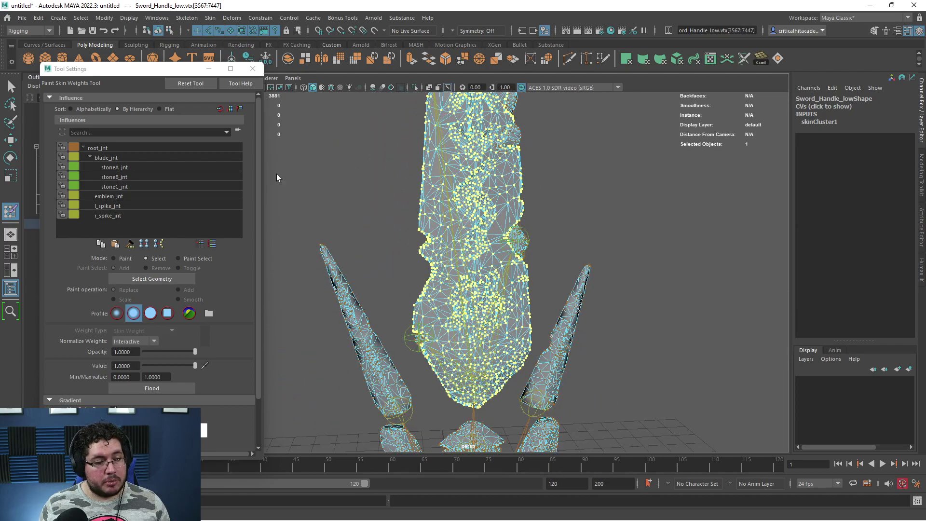
pyautogui.click(116, 260)
pyautogui.click(169, 388)
pyautogui.keyDown('alt'); pyautogui.moveTo(507, 338); pyautogui.dragTo(487, 327, button='right'); pyautogui.keyUp('alt')
pyautogui.keyDown('alt'); pyautogui.moveTo(488, 327); pyautogui.dragTo(477, 249, button='middle'); pyautogui.keyUp('alt')
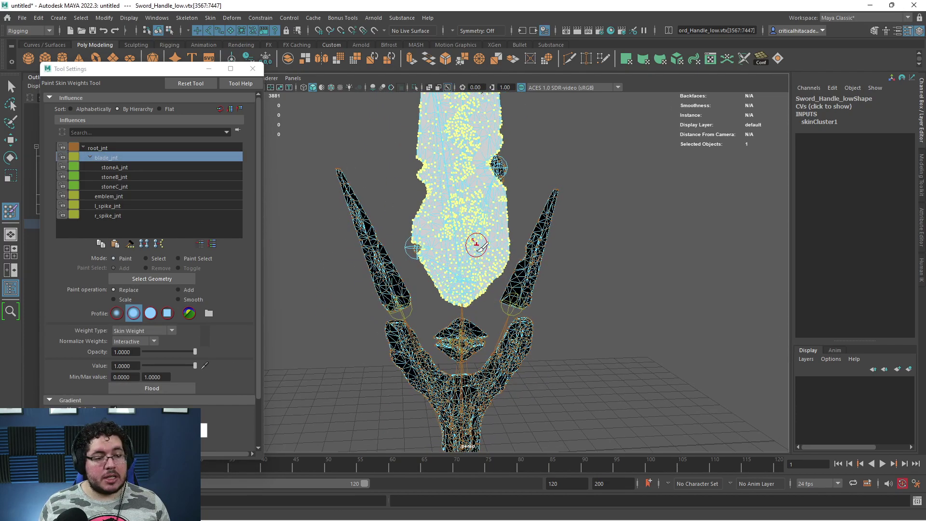
pyautogui.keyDown('alt'); pyautogui.moveTo(477, 248); pyautogui.dragTo(476, 250); pyautogui.keyUp('alt')
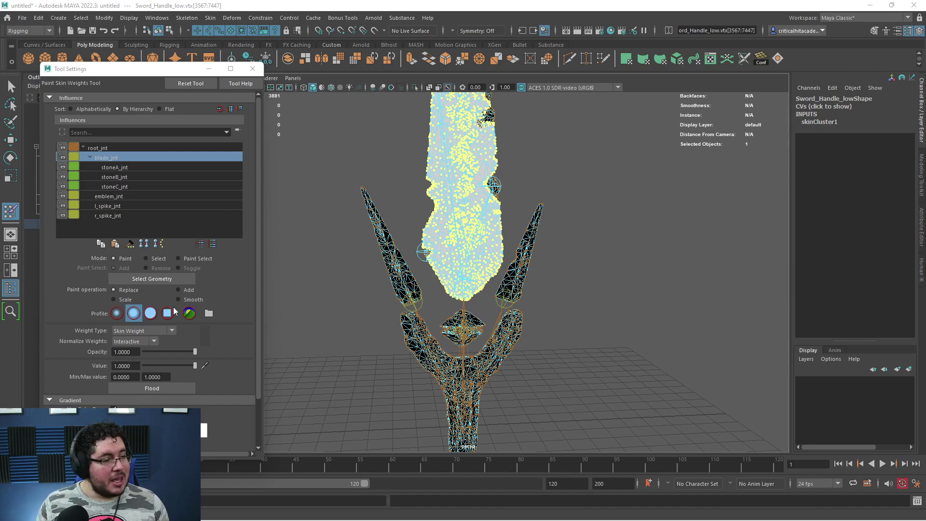
# Select all the vertices of the stone at stoneA_jnt and flood them with stoneA_jnt weight, using Replace at value 1.0.
pyautogui.click(107, 167)
pyautogui.scroll(10, 482, 256)
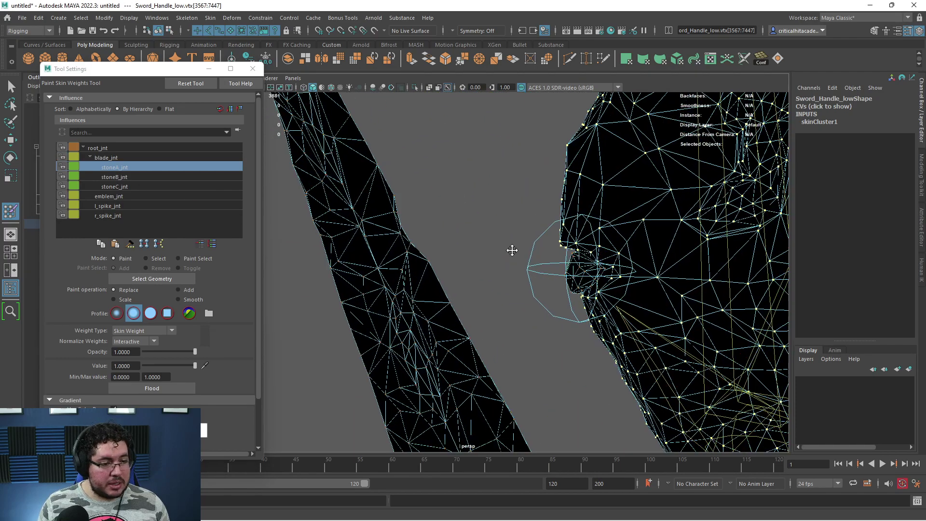
pyautogui.click(146, 259)
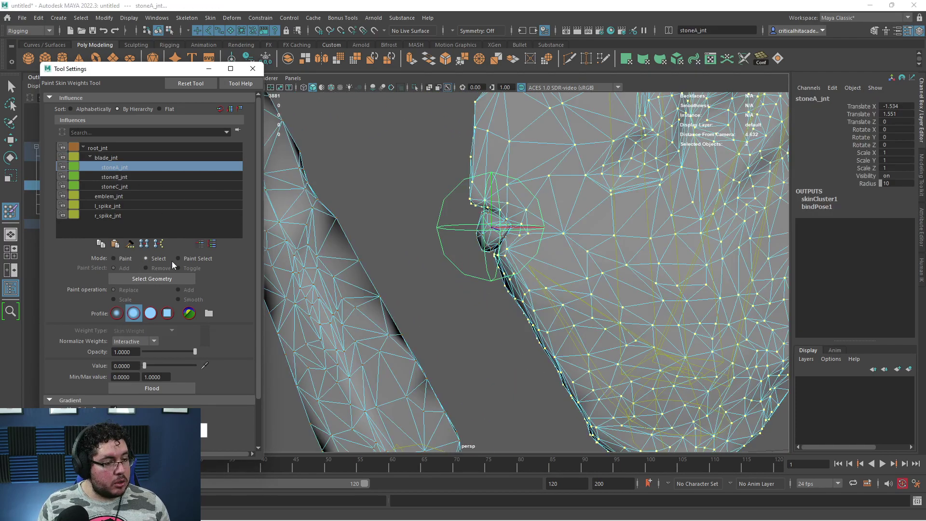
pyautogui.click(487, 245)
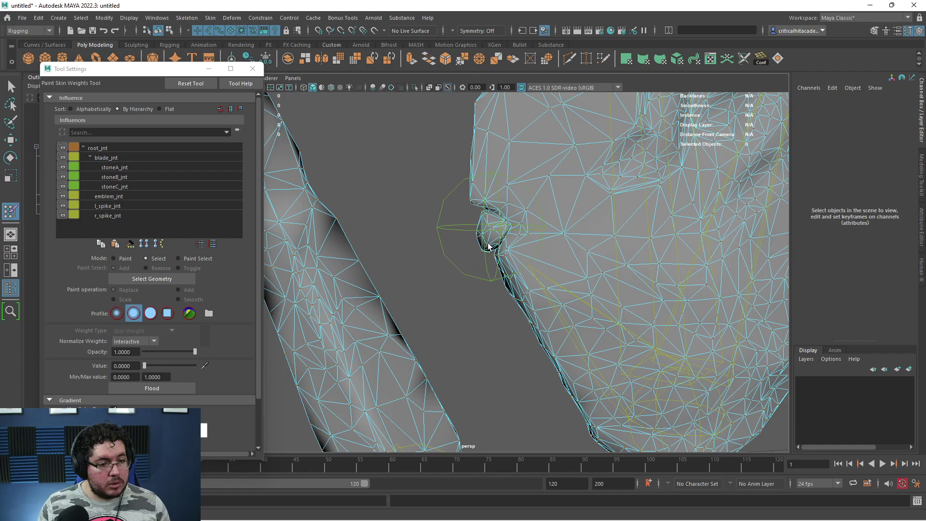
pyautogui.doubleClick(488, 244)
pyautogui.scroll(2, 454, 306)
pyautogui.click(115, 259)
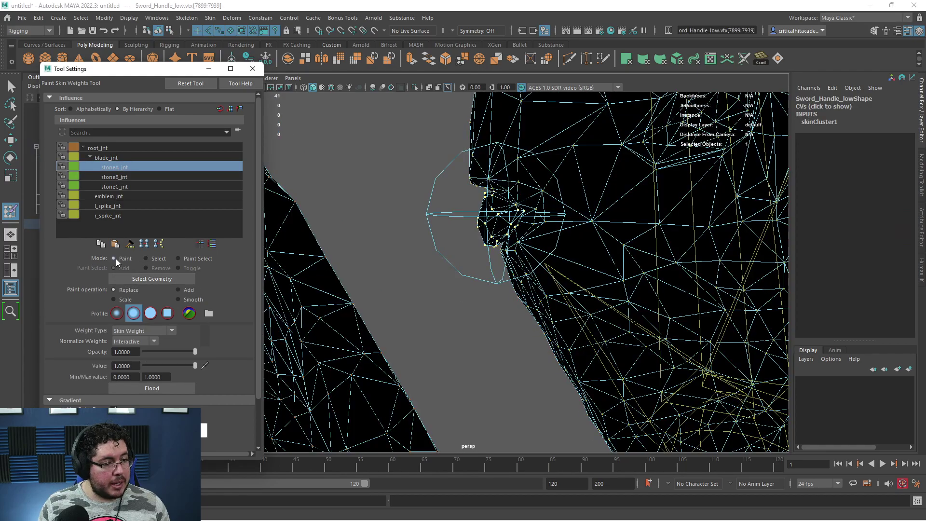
pyautogui.click(152, 388)
pyautogui.press('f')
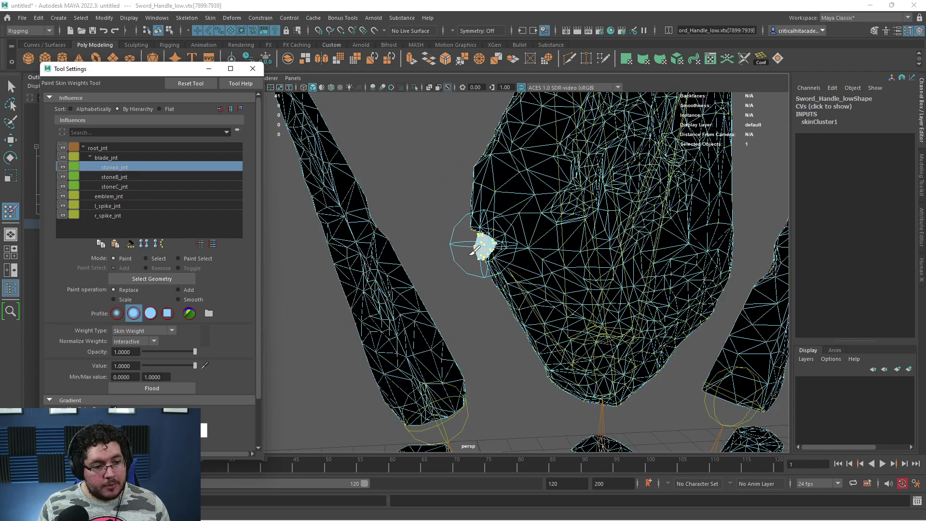
# Select all the vertices of the stone at stoneB_jnt and flood them with stoneB_jnt weight, using Replace at value 1.0.
pyautogui.keyDown('alt'); pyautogui.moveTo(525, 249); pyautogui.dragTo(429, 305, button='middle'); pyautogui.keyUp('alt')
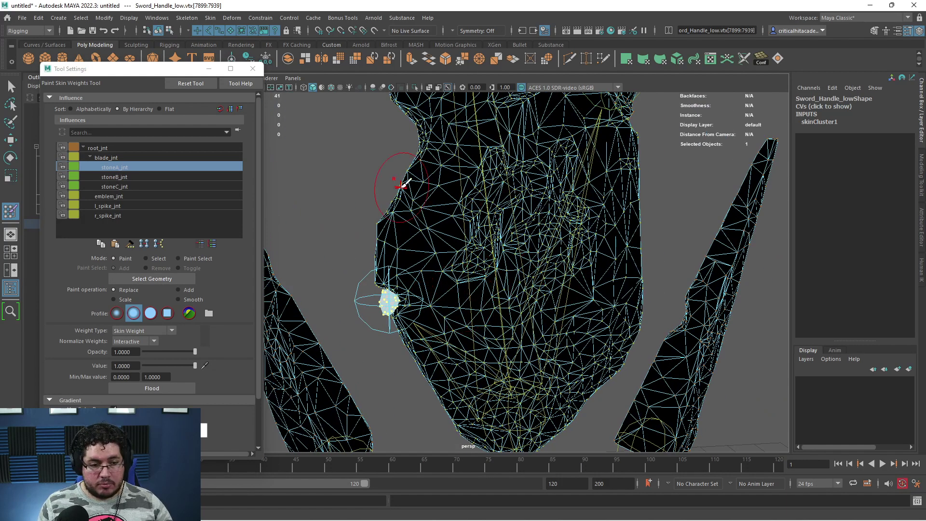
pyautogui.click(127, 177)
pyautogui.moveTo(595, 145)
pyautogui.keyDown('alt'); pyautogui.mouseDown(button='middle')
pyautogui.moveTo(476, 253)
pyautogui.moveTo(466, 276)
pyautogui.mouseUp(button='middle'); pyautogui.keyUp('alt')
pyautogui.keyDown('alt'); pyautogui.moveTo(465, 276); pyautogui.dragTo(529, 228, button='right'); pyautogui.keyUp('alt')
pyautogui.keyDown('alt'); pyautogui.moveTo(530, 227); pyautogui.dragTo(528, 273, button='middle'); pyautogui.keyUp('alt')
pyautogui.keyDown('alt'); pyautogui.moveTo(528, 273); pyautogui.dragTo(579, 270, button='right'); pyautogui.keyUp('alt')
pyautogui.click(151, 259)
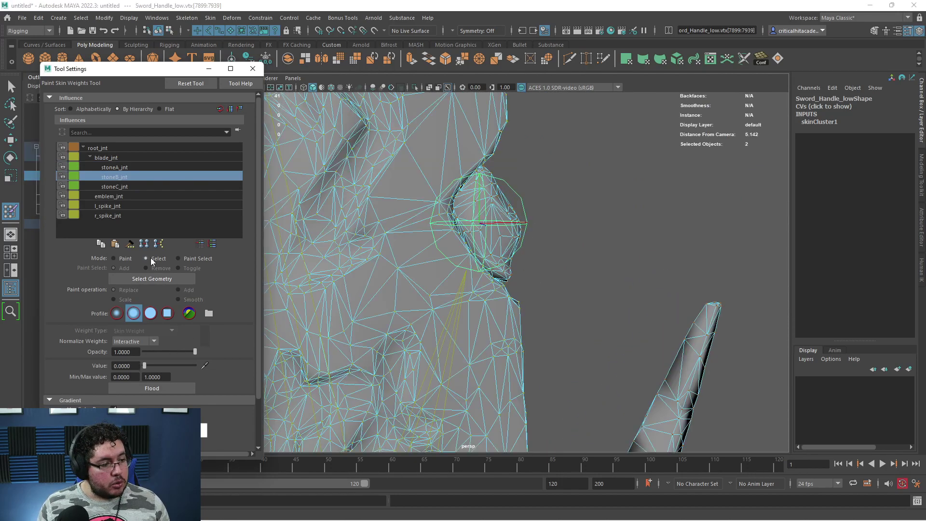
pyautogui.doubleClick(499, 195)
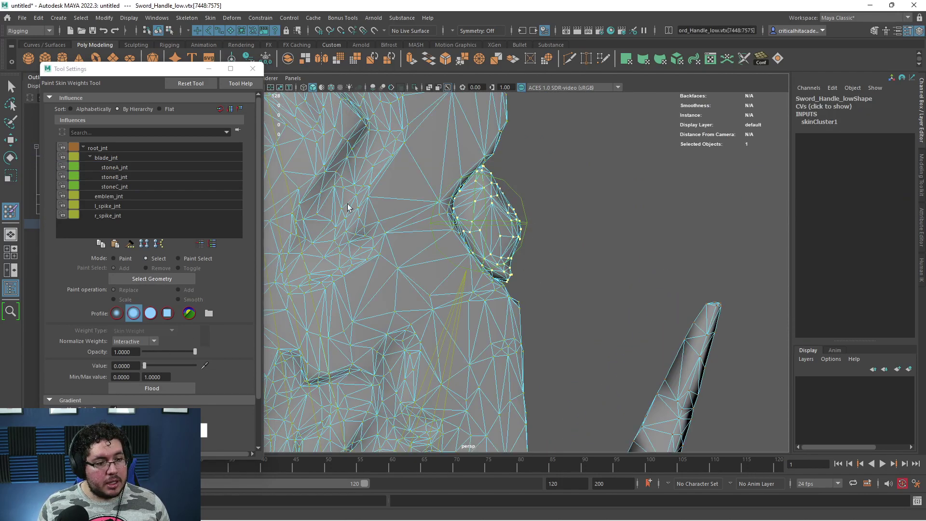
pyautogui.click(122, 259)
pyautogui.click(144, 389)
# Select all the vertices of the stone at stoneC_jnt and flood them with stoneC_jnt weight, using Replace at value 1.0.
pyautogui.keyDown('alt'); pyautogui.moveTo(536, 241); pyautogui.dragTo(484, 226, button='right'); pyautogui.keyUp('alt')
pyautogui.keyDown('alt'); pyautogui.moveTo(484, 227); pyautogui.dragTo(620, 358, button='middle'); pyautogui.keyUp('alt')
pyautogui.click(121, 188)
pyautogui.keyDown('alt'); pyautogui.moveTo(408, 213); pyautogui.dragTo(412, 349, button='middle'); pyautogui.keyUp('alt')
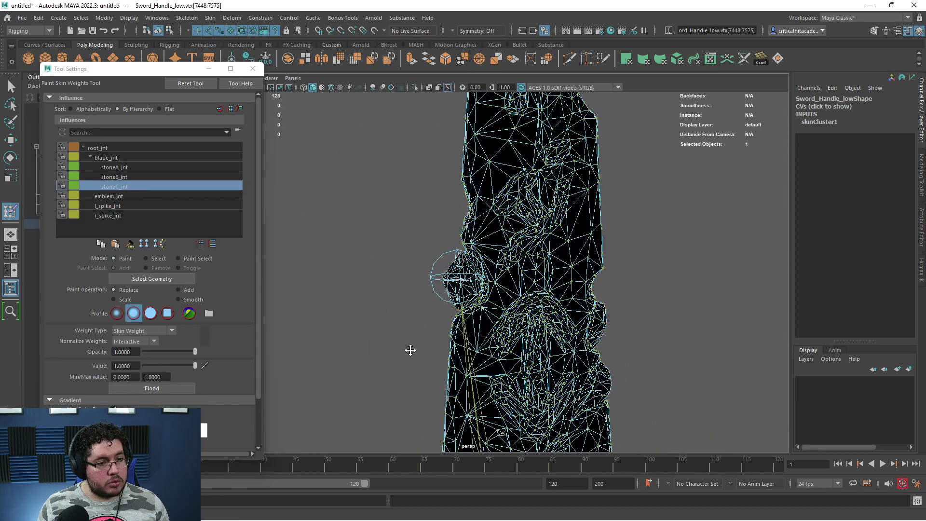
pyautogui.scroll(5, 411, 349)
pyautogui.click(146, 258)
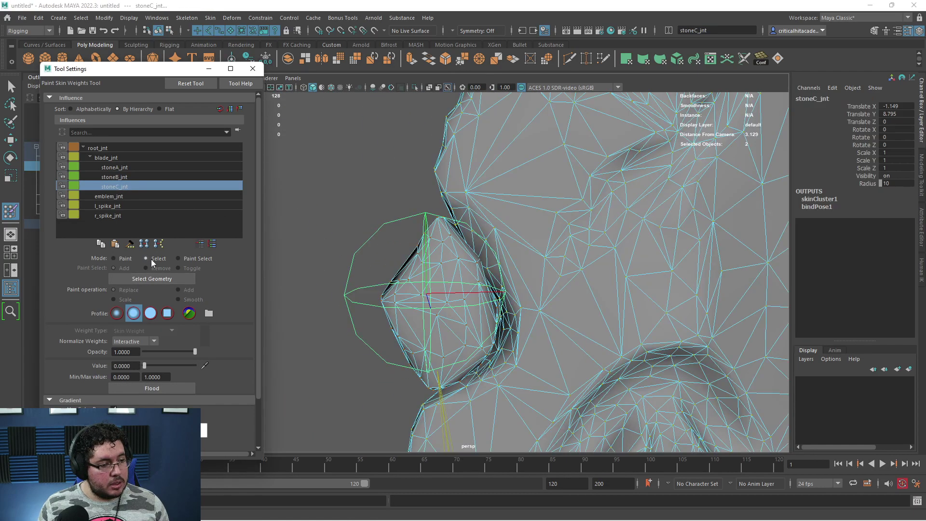
pyautogui.click(410, 275)
pyautogui.doubleClick(417, 254)
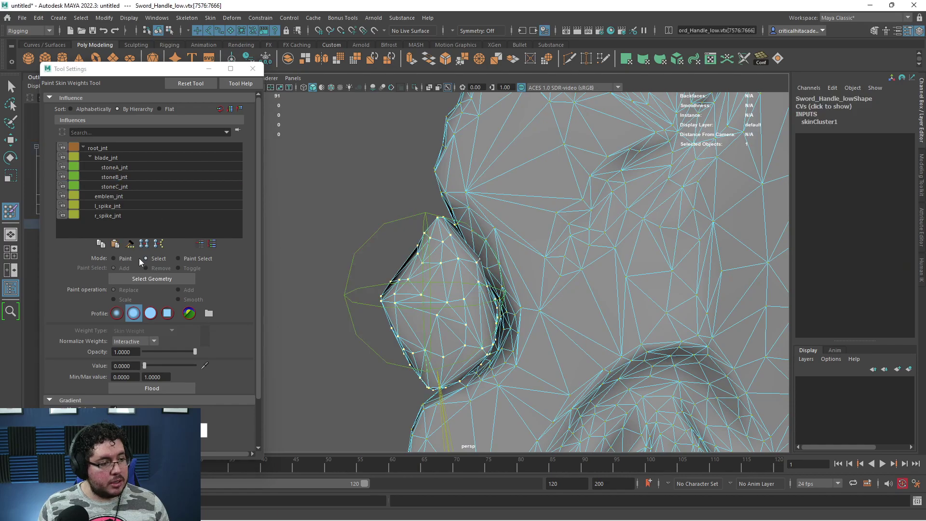
pyautogui.click(113, 258)
pyautogui.click(152, 388)
# Select all the vertices of the emblem piece and flood them with emblem_jnt weight, using Replace at value 1.0.
pyautogui.scroll(-5, 304, 235)
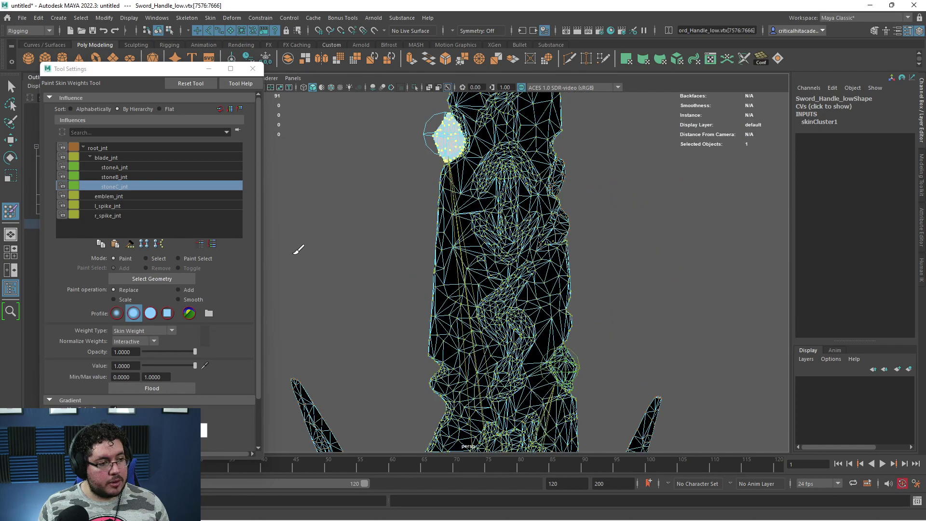
pyautogui.scroll(-3, 304, 235)
pyautogui.click(200, 196)
pyautogui.scroll(6, 381, 200)
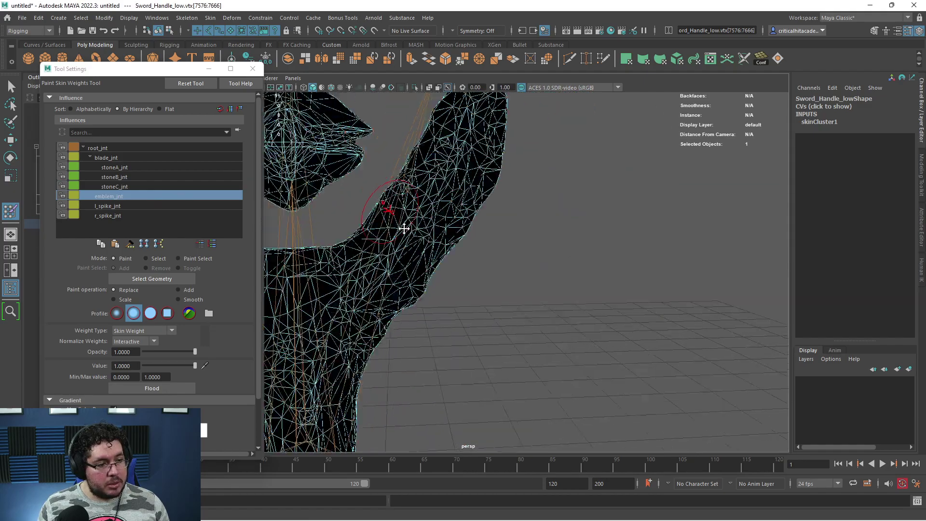
pyautogui.keyDown('alt'); pyautogui.moveTo(382, 200); pyautogui.dragTo(579, 376, button='middle'); pyautogui.keyUp('alt')
pyautogui.scroll(3, 579, 377)
pyautogui.keyDown('alt'); pyautogui.moveTo(356, 298); pyautogui.dragTo(312, 197, button='middle'); pyautogui.keyUp('alt')
pyautogui.click(150, 259)
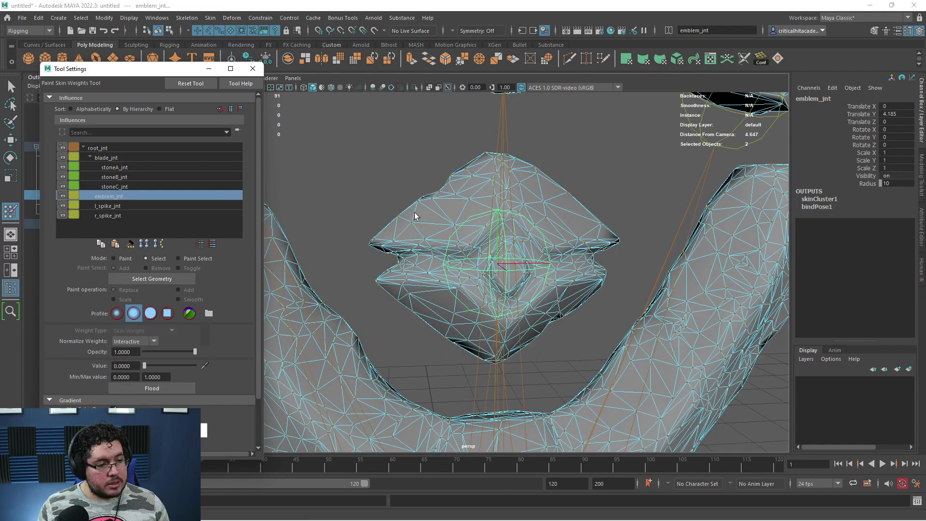
pyautogui.click(150, 279)
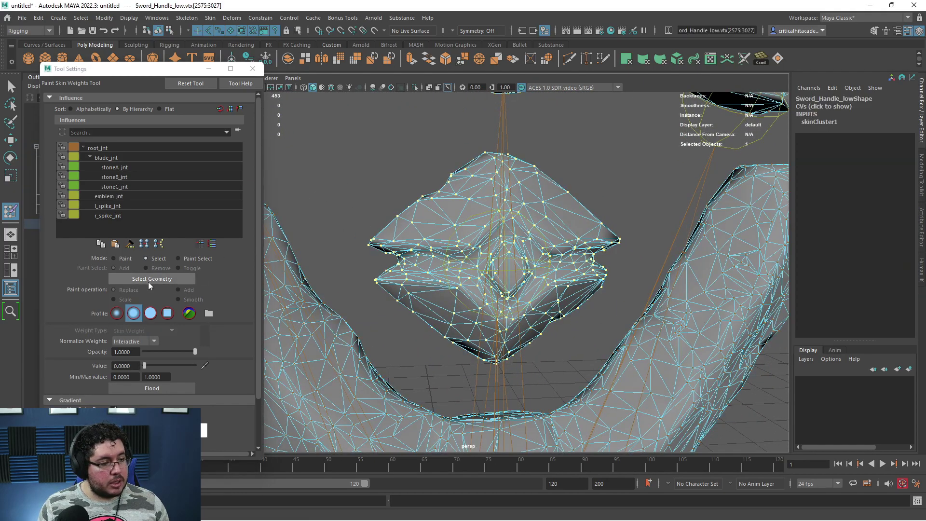
pyautogui.click(113, 258)
pyautogui.click(151, 388)
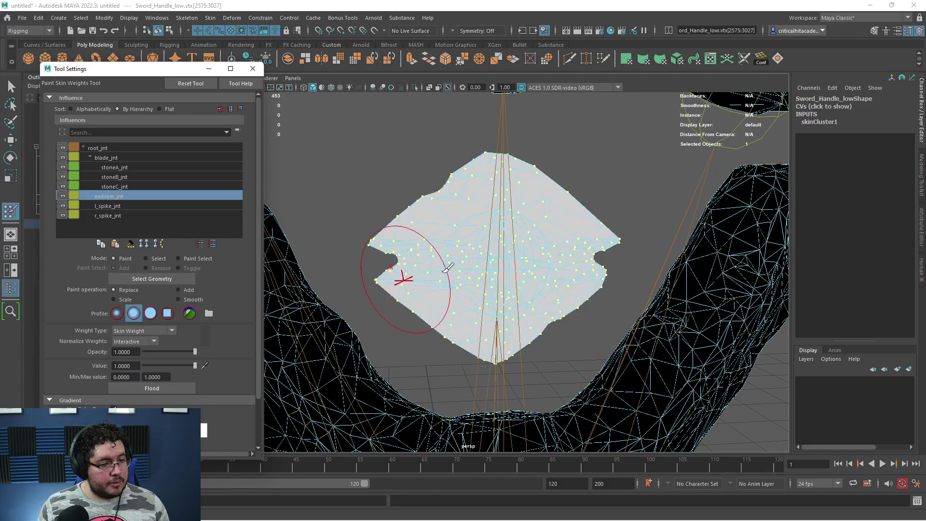
# Select all the vertices of the spike at l_spike_jnt and flood them with l_spike_jnt weight, using Replace at value 1.0.
pyautogui.keyDown('alt'); pyautogui.moveTo(599, 271); pyautogui.dragTo(629, 268); pyautogui.keyUp('alt')
pyautogui.scroll(-3, 328, 208)
pyautogui.keyDown('alt'); pyautogui.moveTo(309, 193); pyautogui.dragTo(430, 251, button='middle'); pyautogui.keyUp('alt')
pyautogui.click(99, 207)
pyautogui.keyDown('alt'); pyautogui.moveTo(475, 224); pyautogui.dragTo(438, 262, button='middle'); pyautogui.keyUp('alt')
pyautogui.moveTo(787, 285)
pyautogui.keyDown('alt'); pyautogui.mouseDown(button='middle')
pyautogui.moveTo(643, 284)
pyautogui.moveTo(589, 295)
pyautogui.mouseUp(button='middle'); pyautogui.keyUp('alt')
pyautogui.scroll(3, 569, 251)
pyautogui.click(151, 261)
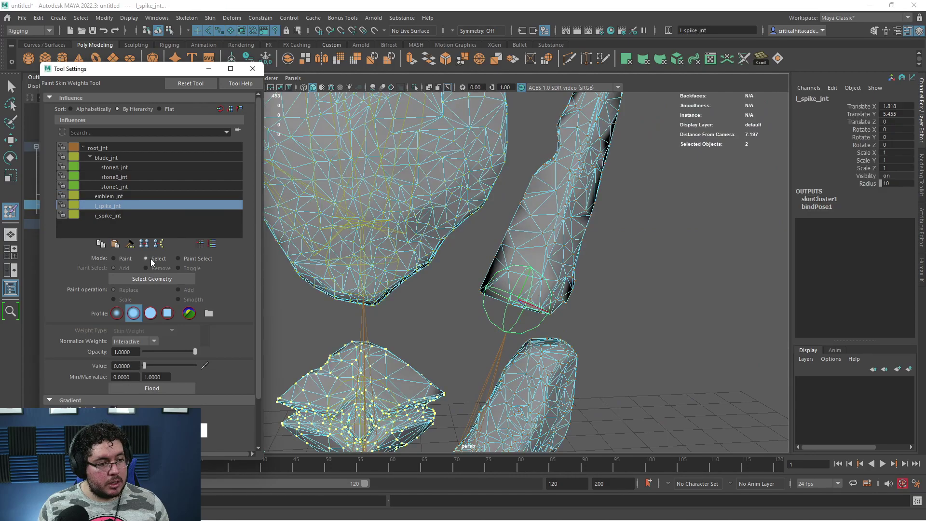
pyautogui.doubleClick(530, 216)
pyautogui.click(123, 257)
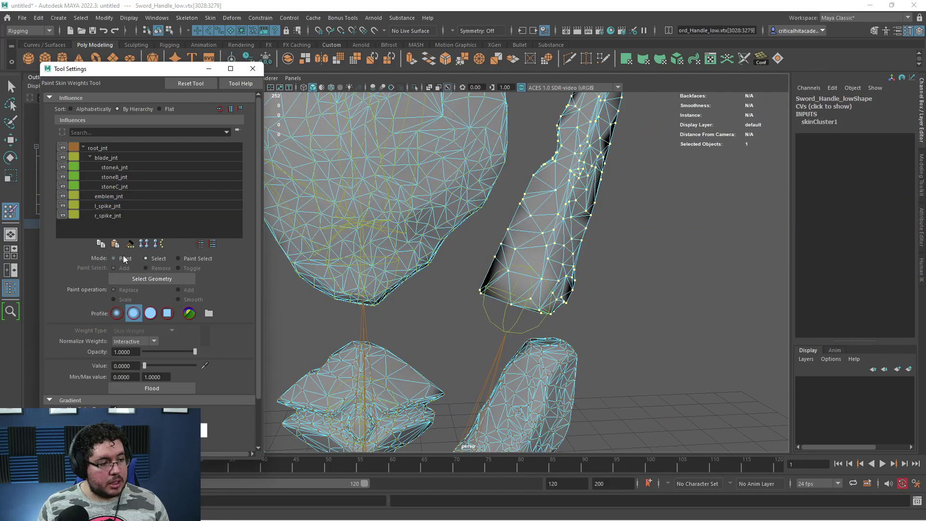
pyautogui.click(124, 259)
pyautogui.click(161, 389)
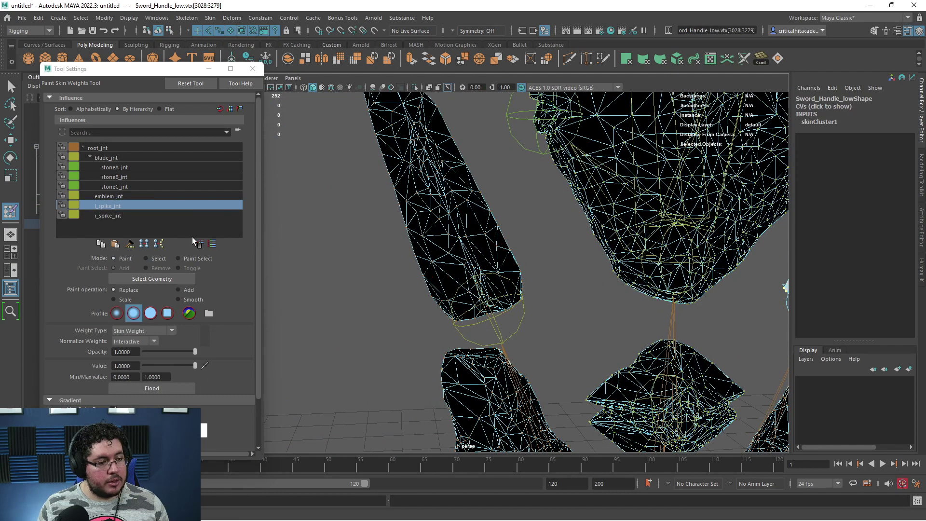
# Select all the vertices of the spike at r_spike_jnt and flood them with r_spike_jnt weight, using Replace at value 1.0.
pyautogui.click(141, 217)
pyautogui.click(147, 259)
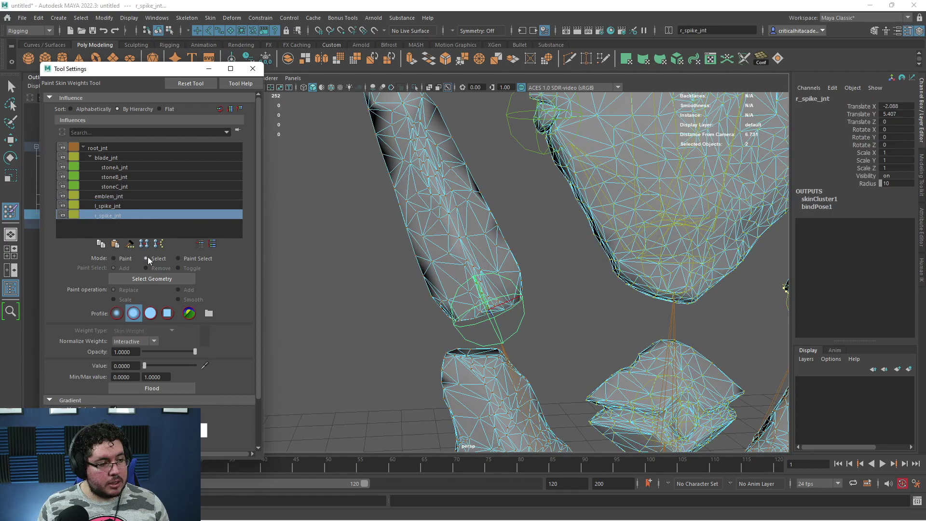
pyautogui.click(440, 222)
pyautogui.click(441, 223)
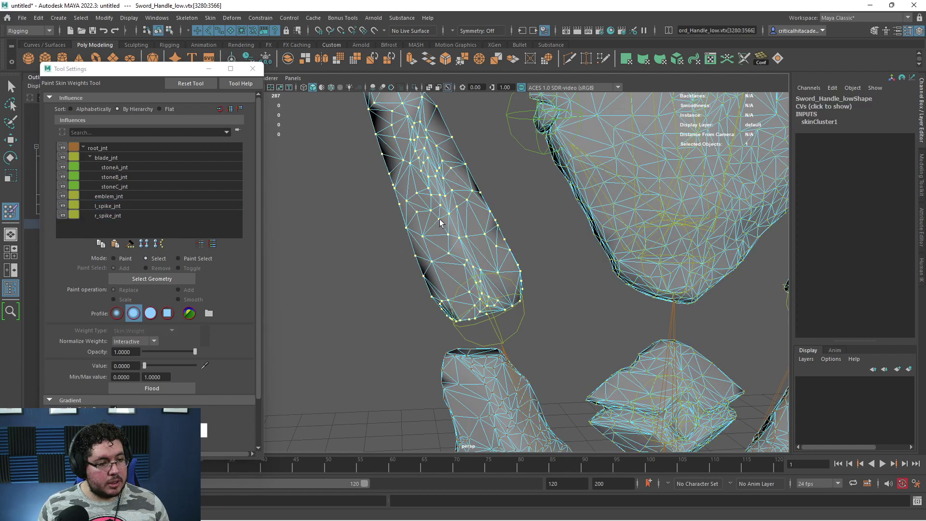
pyautogui.click(125, 259)
pyautogui.click(172, 389)
# Check the painted weights of every influence from root_jnt to r_spike_jnt one by one, and close the tool settings.
pyautogui.scroll(-5, 573, 308)
pyautogui.keyDown('alt'); pyautogui.moveTo(572, 308); pyautogui.dragTo(517, 251, button='middle'); pyautogui.keyUp('alt')
pyautogui.click(111, 151)
pyautogui.scroll(-5, 383, 239)
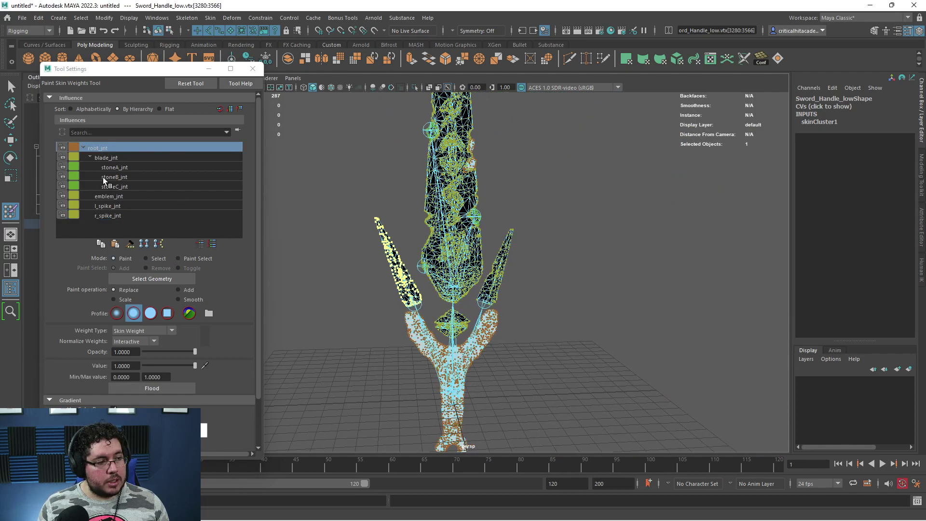
pyautogui.click(107, 158)
pyautogui.click(116, 168)
pyautogui.click(120, 178)
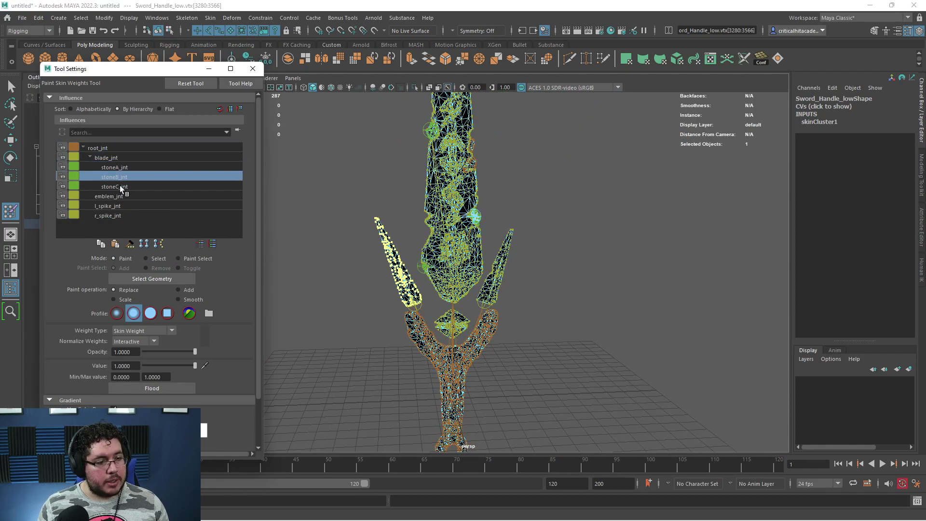
pyautogui.click(116, 187)
pyautogui.click(115, 196)
pyautogui.click(118, 206)
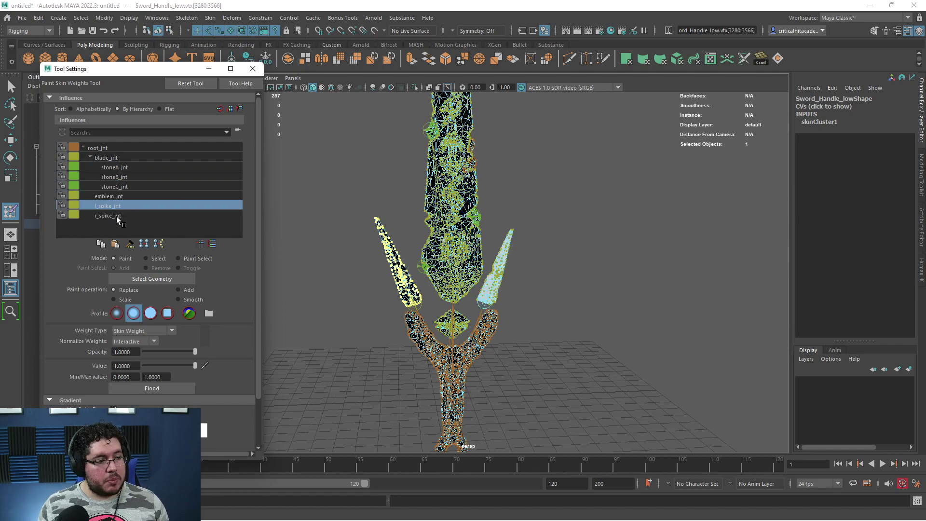
pyautogui.click(117, 216)
pyautogui.click(253, 69)
# Try moving r_spike_jnt and l_spike_jnt to test the spike weights, and undo the movements.
pyautogui.press('q')
pyautogui.click(363, 165)
pyautogui.keyDown('alt'); pyautogui.moveTo(439, 207); pyautogui.dragTo(480, 247); pyautogui.keyUp('alt')
pyautogui.moveTo(480, 247)
pyautogui.keyDown('alt'); pyautogui.mouseDown(button='right')
pyautogui.moveTo(421, 311)
pyautogui.moveTo(385, 312)
pyautogui.moveTo(391, 326)
pyautogui.mouseUp(button='right'); pyautogui.keyUp('alt')
pyautogui.click(358, 308)
pyautogui.press('w')
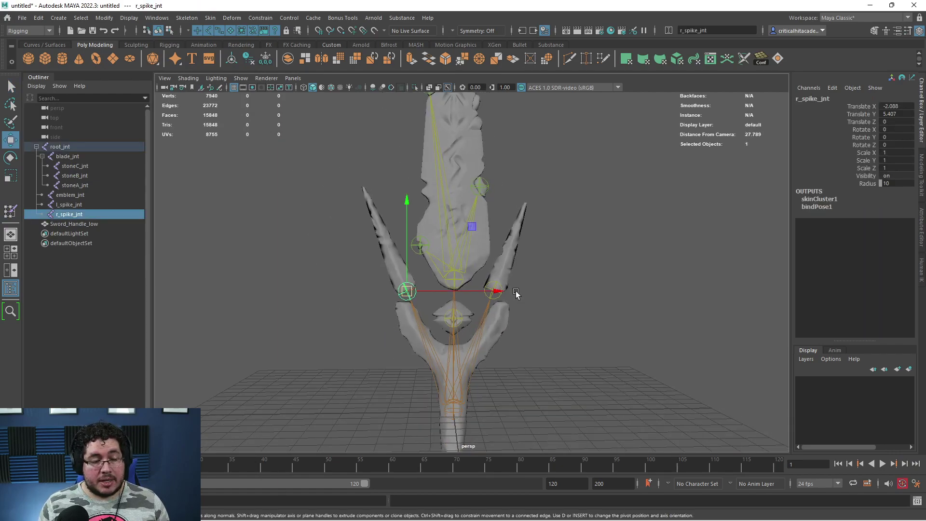
pyautogui.moveTo(494, 289); pyautogui.dragTo(449, 295)
pyautogui.hotkey('ctrl', 'z')
pyautogui.click(489, 306)
pyautogui.click(492, 295)
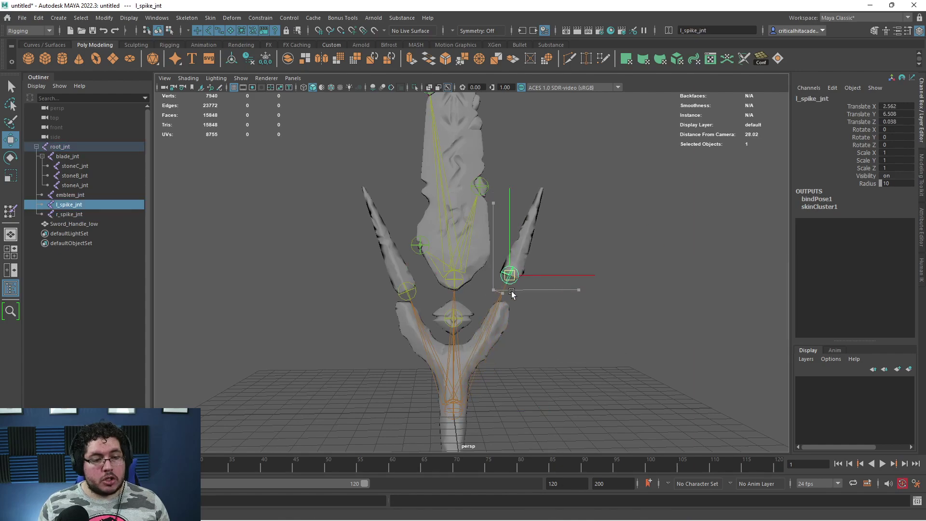
pyautogui.click(546, 245)
# Try moving stoneB_jnt and stoneA_jnt to test the stone weights, undo the movements and clear the selection.
pyautogui.click(484, 183)
pyautogui.moveTo(481, 188); pyautogui.dragTo(524, 180)
pyautogui.hotkey('ctrl', 'z')
pyautogui.click(525, 191)
pyautogui.scroll(4, 407, 251)
pyautogui.click(394, 234)
pyautogui.keyDown('alt'); pyautogui.moveTo(435, 230); pyautogui.dragTo(449, 269, button='middle'); pyautogui.keyUp('alt')
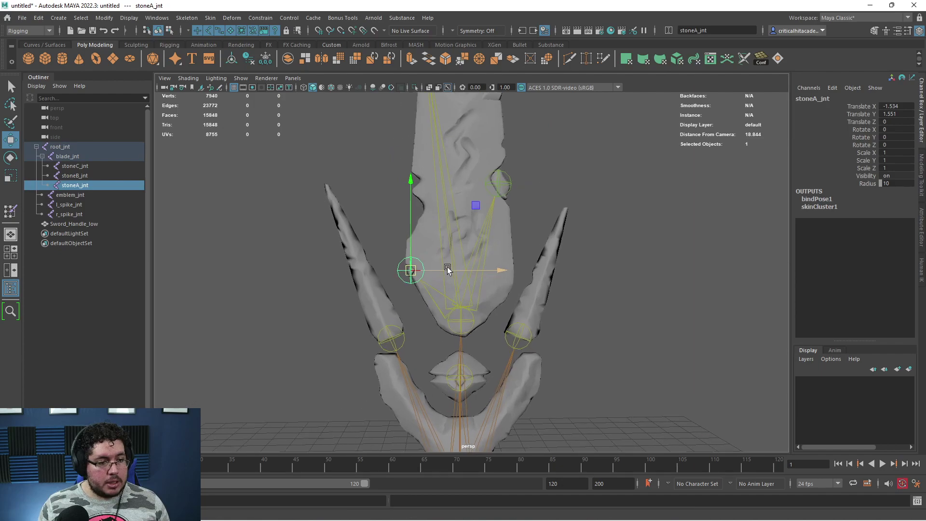
pyautogui.scroll(-2, 449, 268)
pyautogui.moveTo(420, 271); pyautogui.dragTo(407, 267)
pyautogui.hotkey('ctrl', 'z')
pyautogui.keyDown('alt'); pyautogui.moveTo(486, 240); pyautogui.dragTo(490, 336, button='middle'); pyautogui.keyUp('alt')
pyautogui.keyDown('alt'); pyautogui.moveTo(491, 337); pyautogui.dragTo(449, 153); pyautogui.keyUp('alt')
pyautogui.click(433, 188)
pyautogui.click(556, 252)
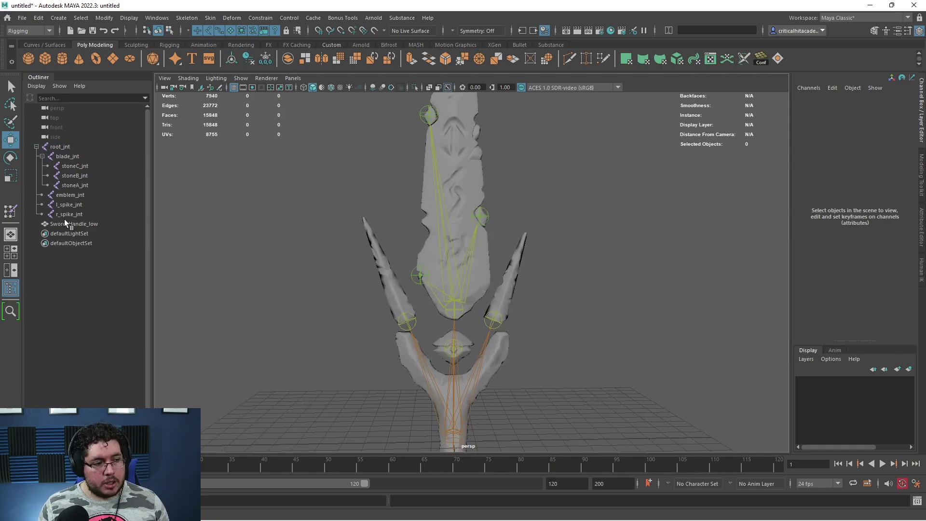
pyautogui.scroll(-5, 511, 358)
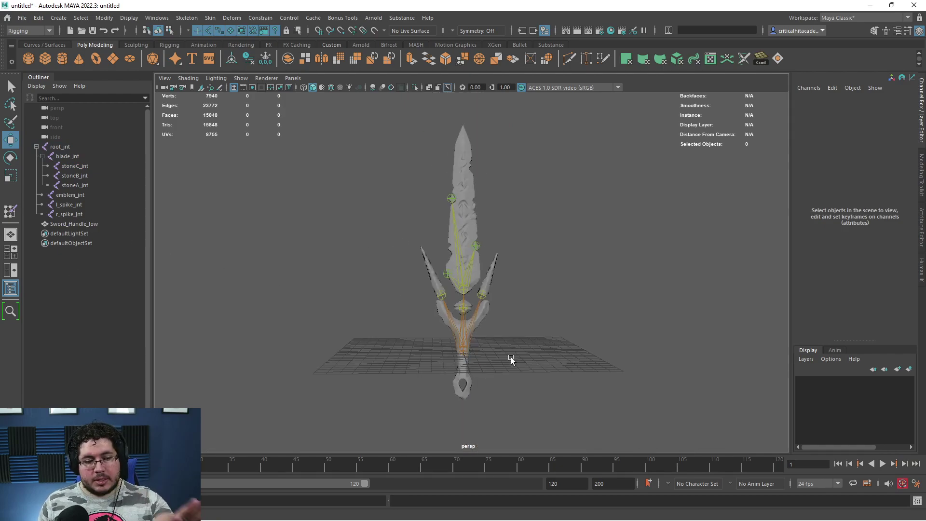
pyautogui.scroll(6, 511, 357)
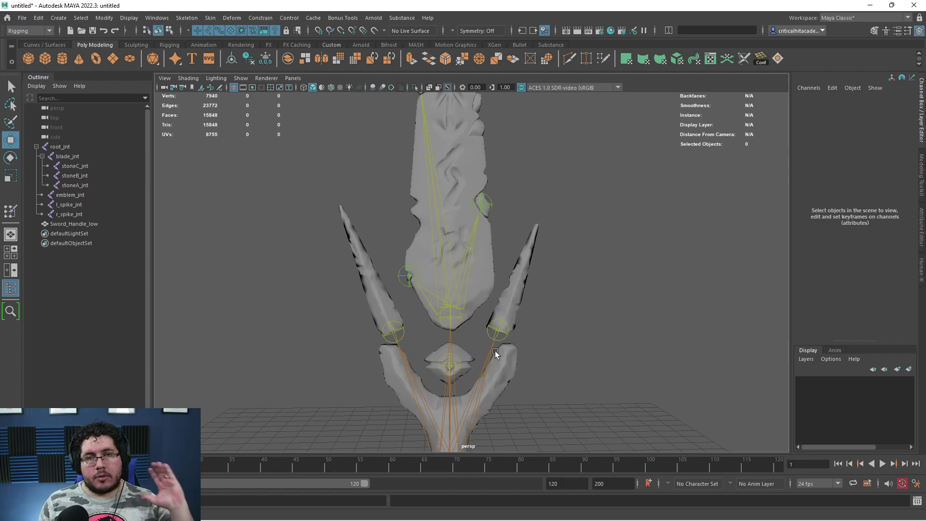
pyautogui.scroll(-3, 496, 351)
# Switch to the Epic Games Launcher, launch Unreal Engine 5.0.0 Preview 1 and allow its access in the firewall alerts.
pyautogui.press('super')
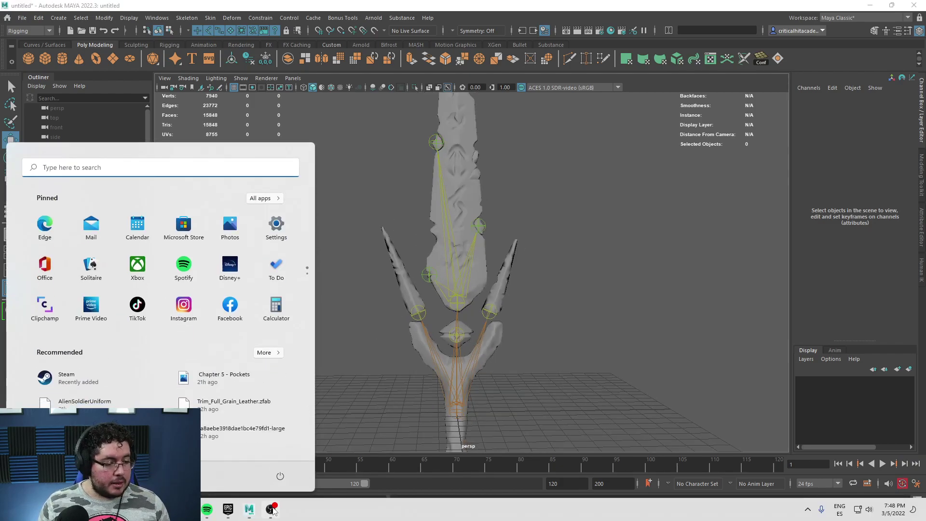
pyautogui.click(229, 510)
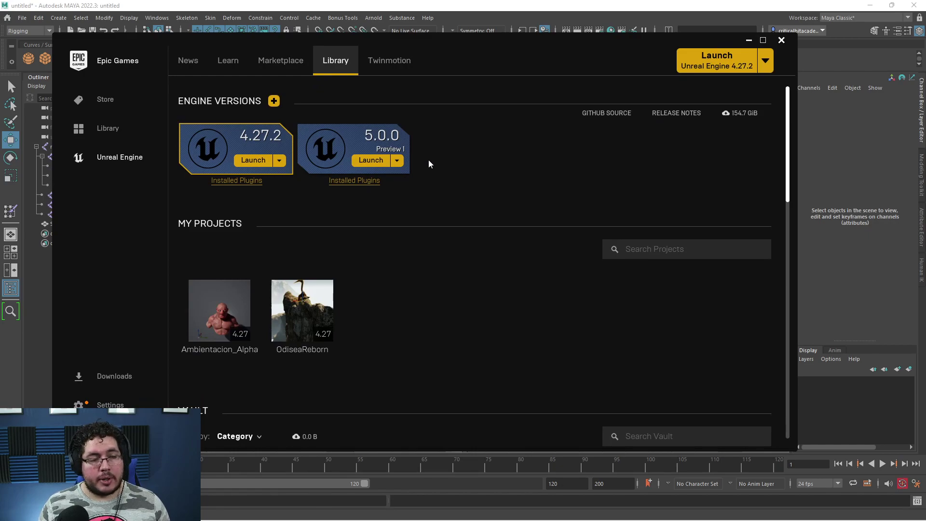
pyautogui.click(360, 163)
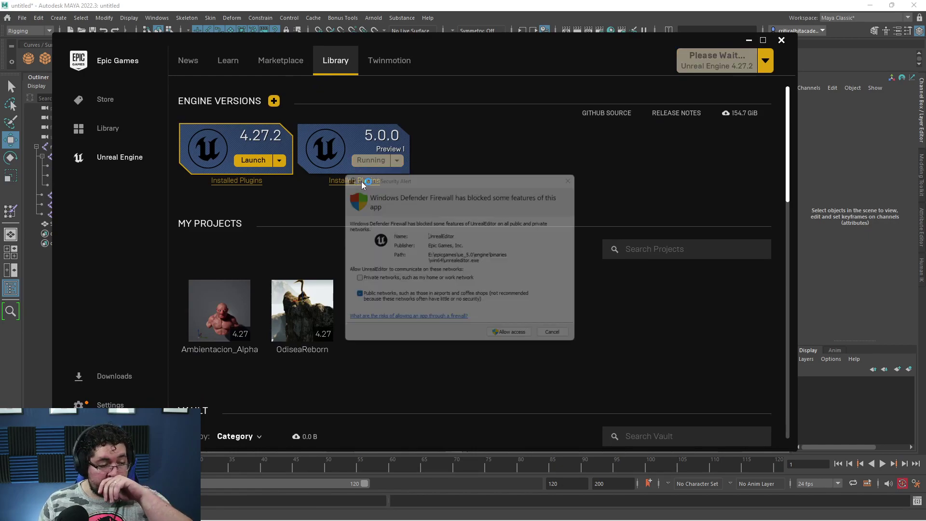
pyautogui.click(514, 342)
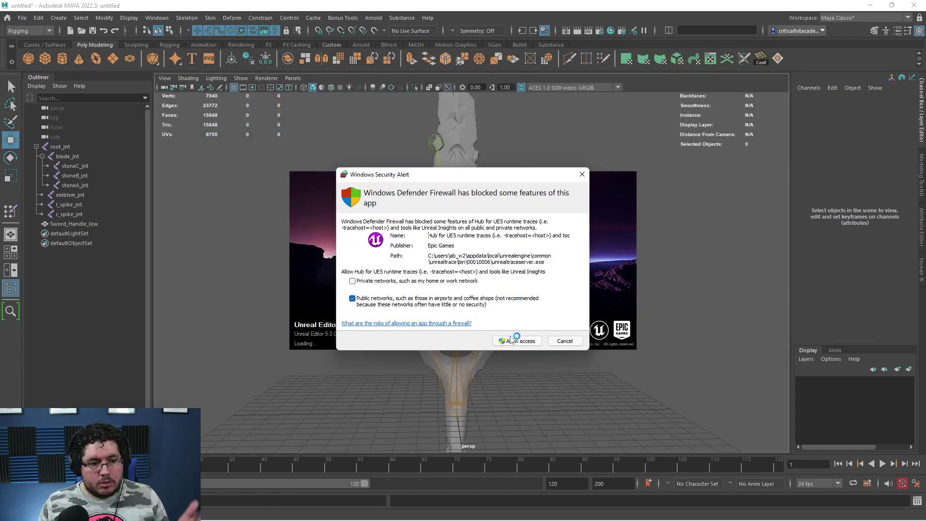
pyautogui.click(521, 341)
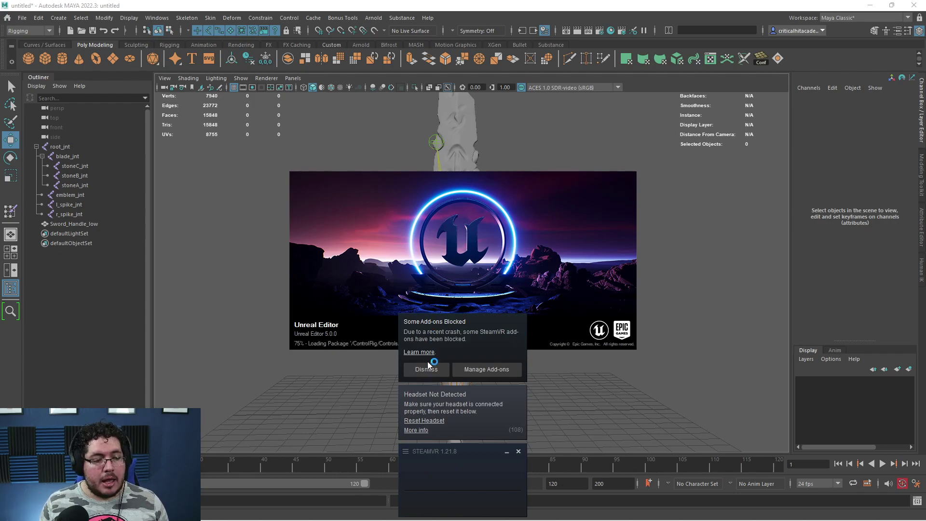
# Dismiss the blocked add-ons notice, close SteamVR and bring up the Unreal Project Browser.
pyautogui.click(427, 369)
pyautogui.click(520, 451)
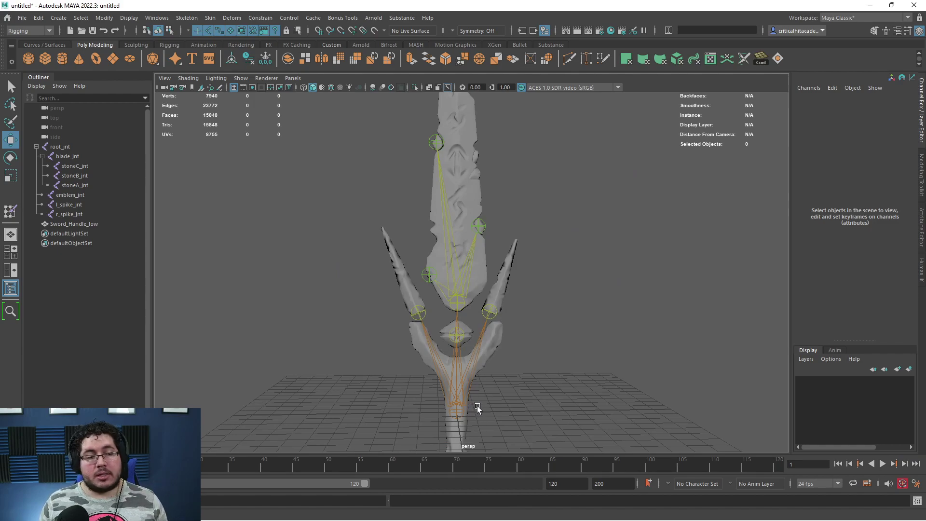
pyautogui.click(271, 511)
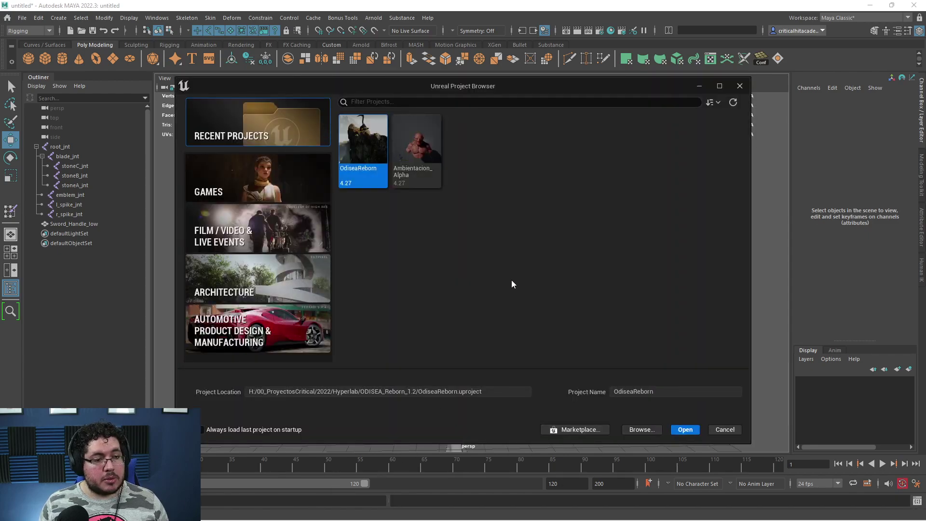
# Choose the Third Person template from the Games category and name the new project Nextut.
pyautogui.click(232, 173)
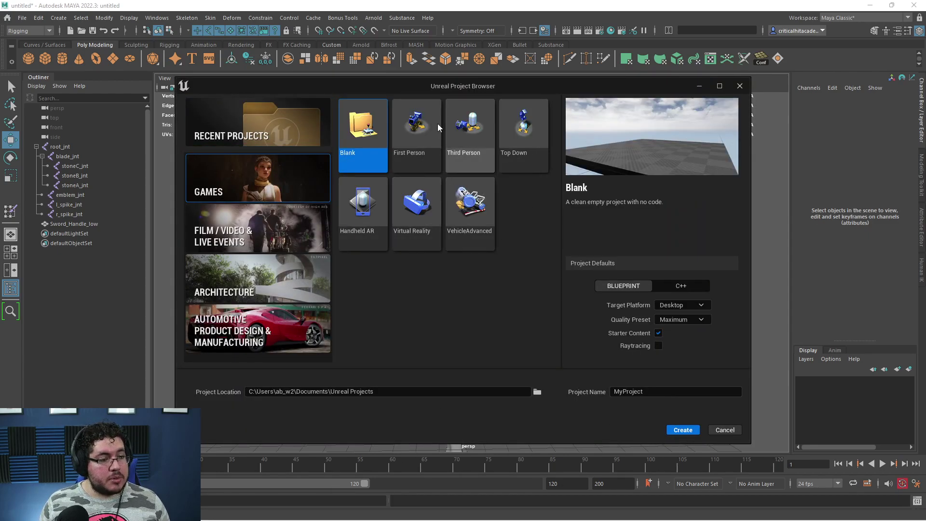
pyautogui.click(485, 130)
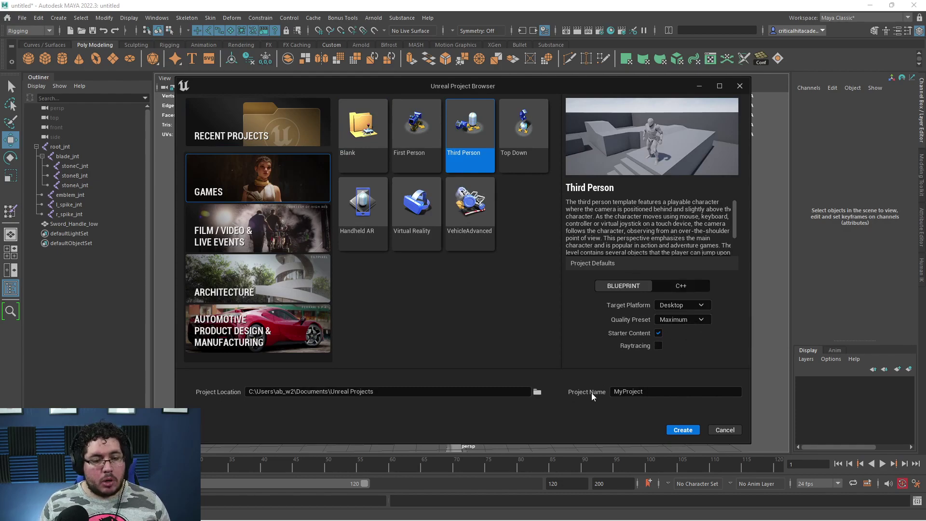
pyautogui.click(650, 390)
pyautogui.write('Nerx')
pyautogui.press('BackSpace')
pyautogui.press('BackSpace')
pyautogui.write('xtiu')
pyautogui.press('BackSpace')
pyautogui.press('BackSpace')
pyautogui.write('ut')
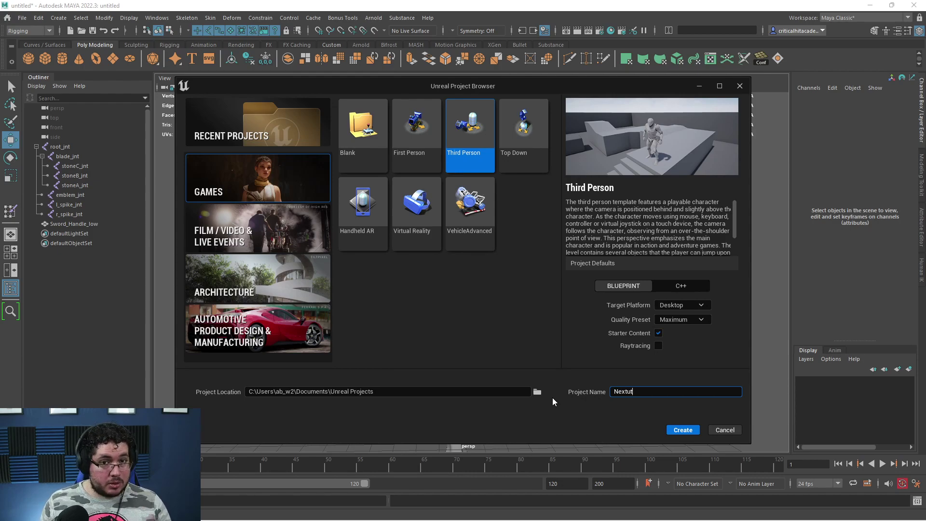
# Create a NextutLIVE folder in H:\00_ProyectosCritical\2022 and set it as the project location.
pyautogui.click(537, 392)
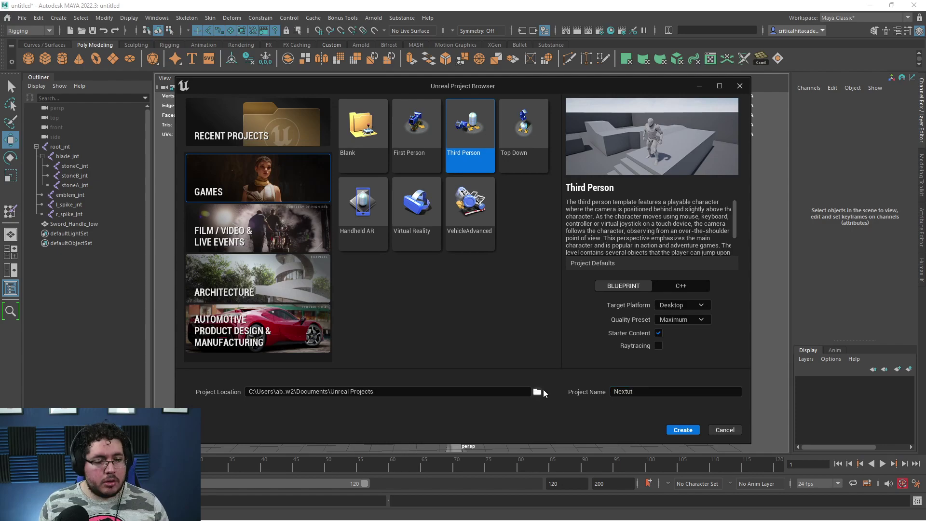
pyautogui.scroll(-1, 217, 265)
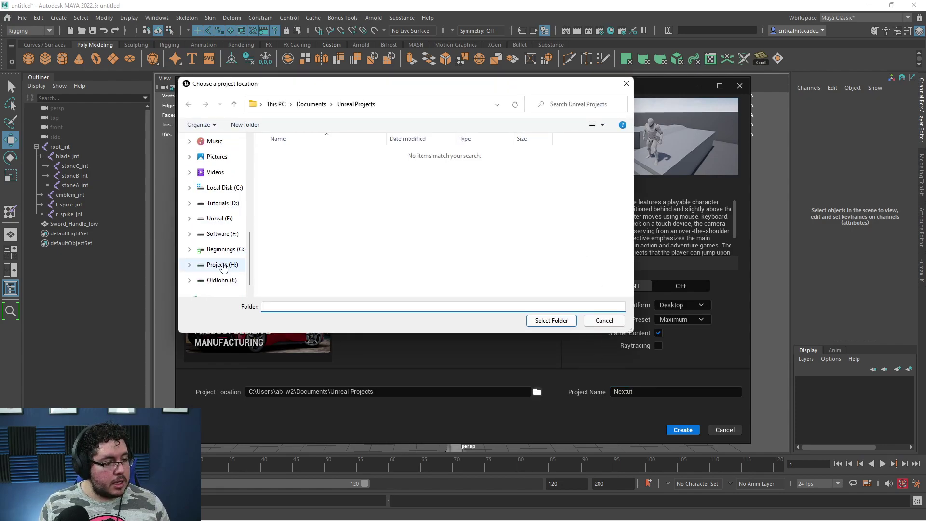
pyautogui.click(222, 264)
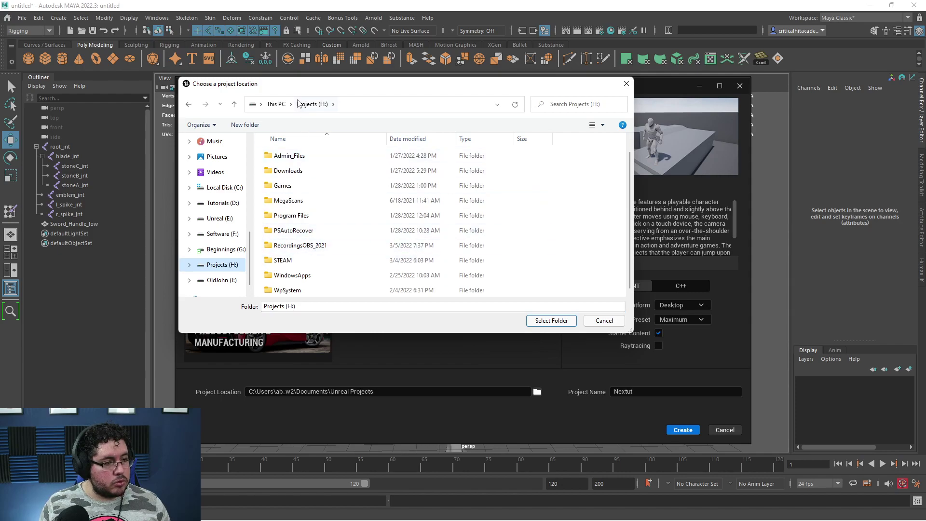
pyautogui.click(310, 104)
pyautogui.doubleClick(300, 155)
pyautogui.doubleClick(285, 185)
pyautogui.rightClick(589, 214)
pyautogui.moveTo(627, 292)
pyautogui.click(723, 303)
pyautogui.write('Nextu')
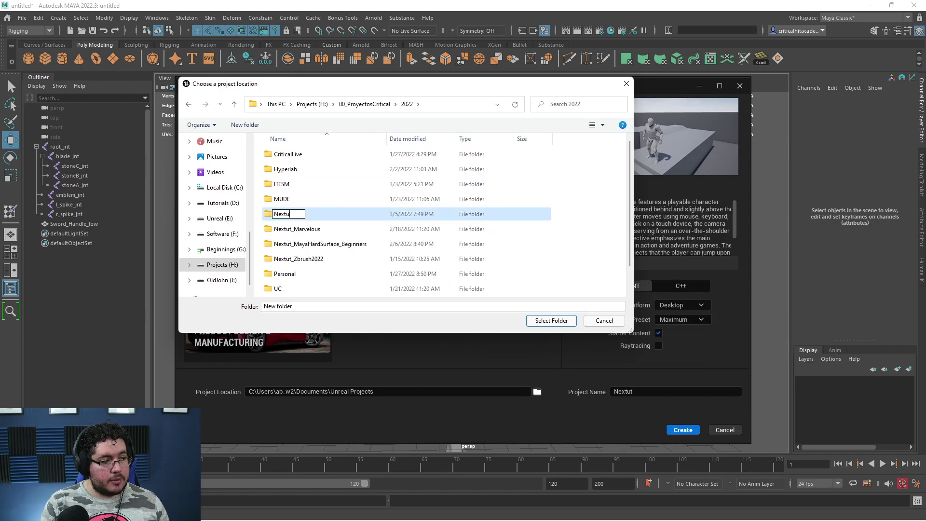
pyautogui.write('tLi')
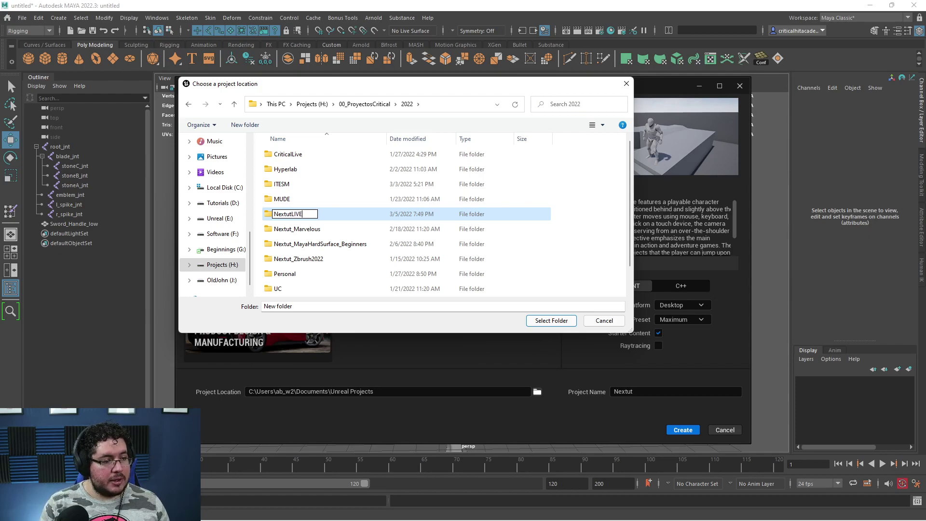
pyautogui.click(551, 321)
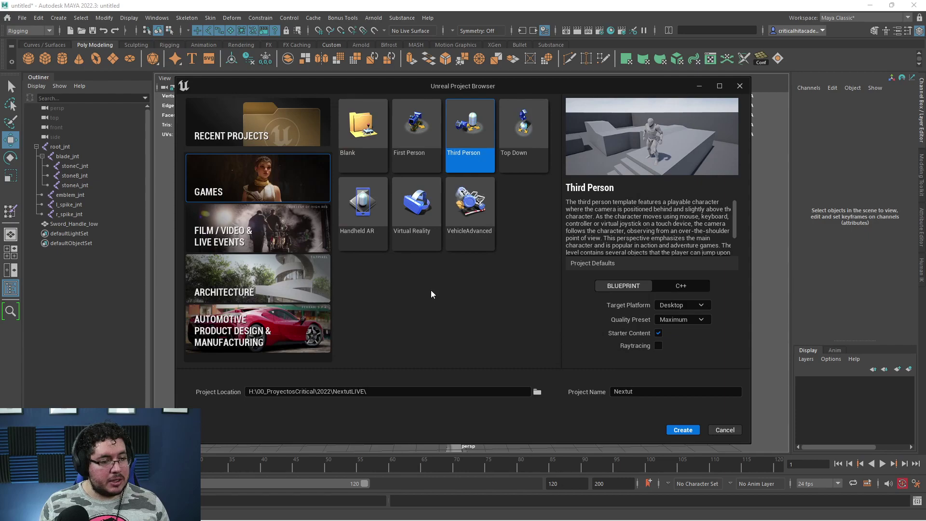
# Change the project name to Nextut_Sandbox and create the project.
pyautogui.click(651, 394)
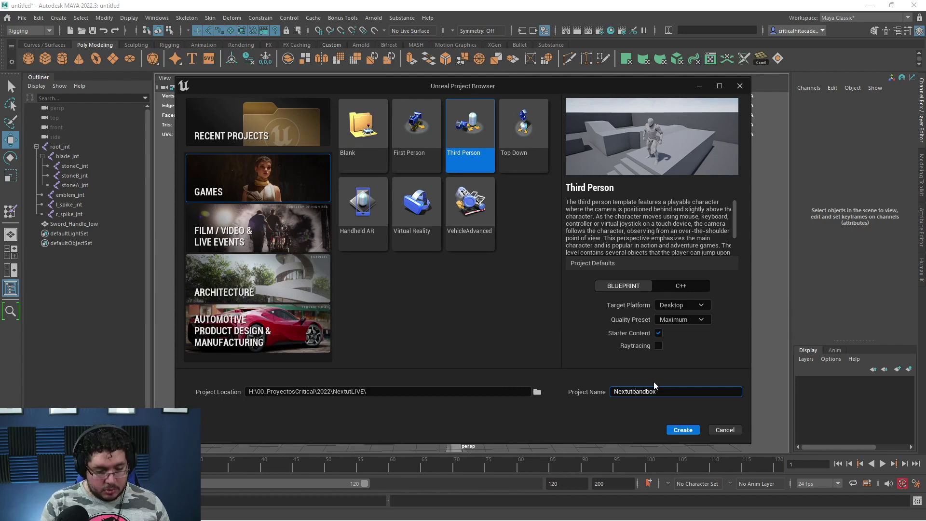
pyautogui.write('-')
pyautogui.press('BackSpace')
pyautogui.write('_')
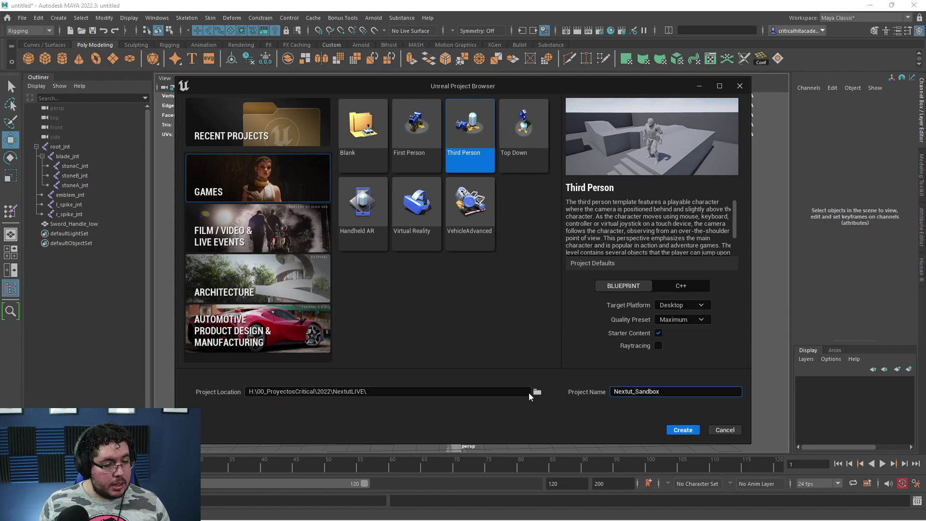
pyautogui.click(687, 433)
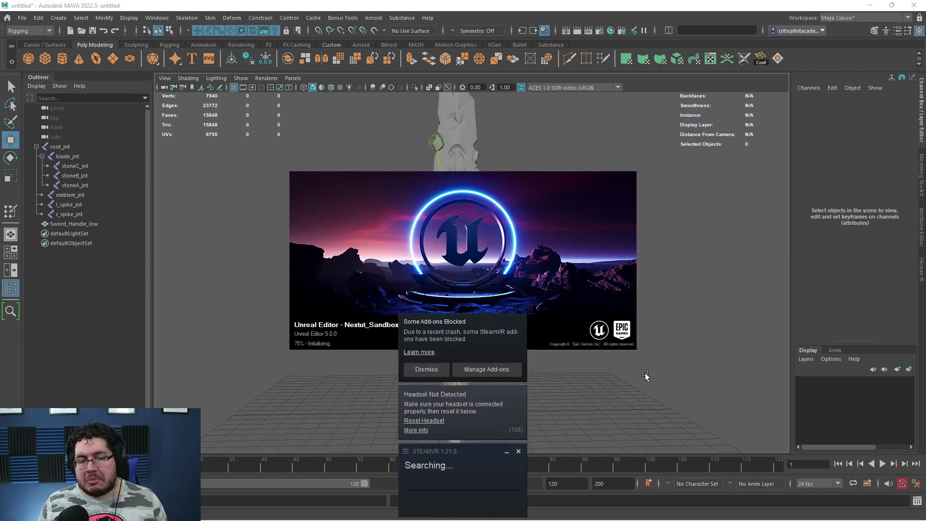
# Dismiss the SteamVR add-ons notice and close SteamVR while the Nextut_Sandbox project loads.
pyautogui.click(419, 372)
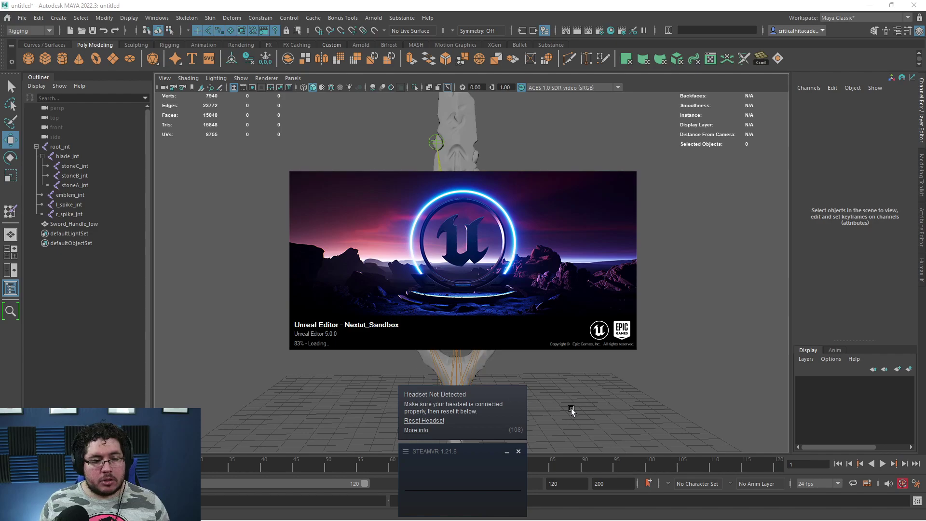
pyautogui.click(519, 451)
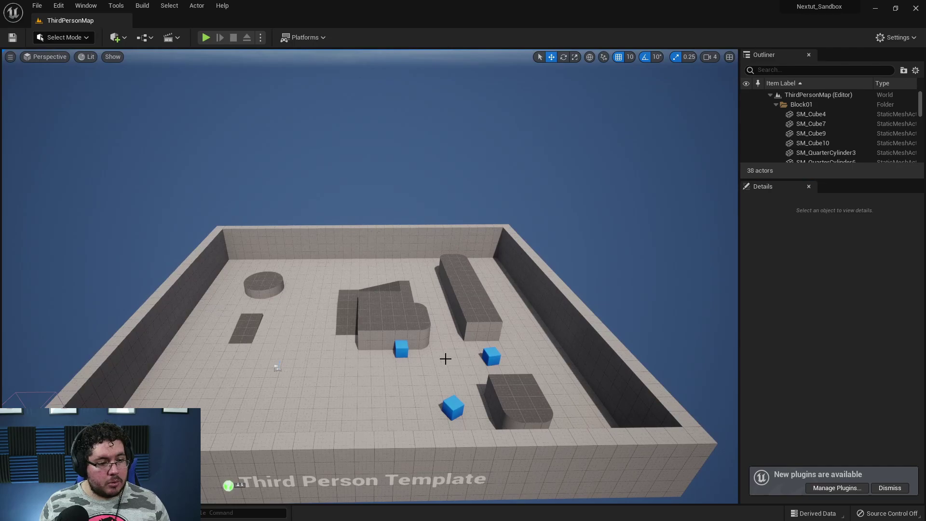
# Look over ThirdPersonMap, play the level to test running and jumping with the mannequin, and stop the play session.
pyautogui.moveTo(449, 361); pyautogui.dragTo(490, 342, button='right')
pyautogui.moveTo(444, 407); pyautogui.dragTo(323, 392, button='right')
pyautogui.moveTo(443, 331); pyautogui.dragTo(442, 331, button='right')
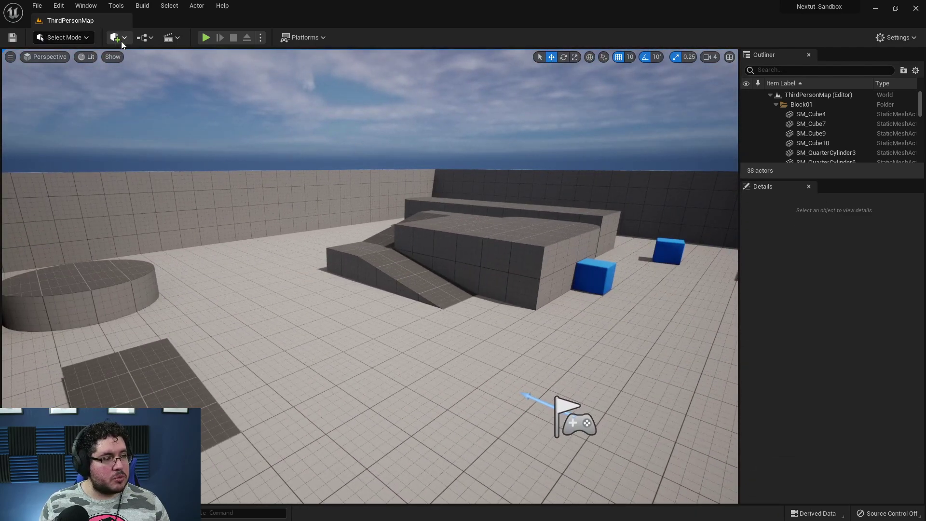
pyautogui.click(205, 37)
pyautogui.click(447, 266)
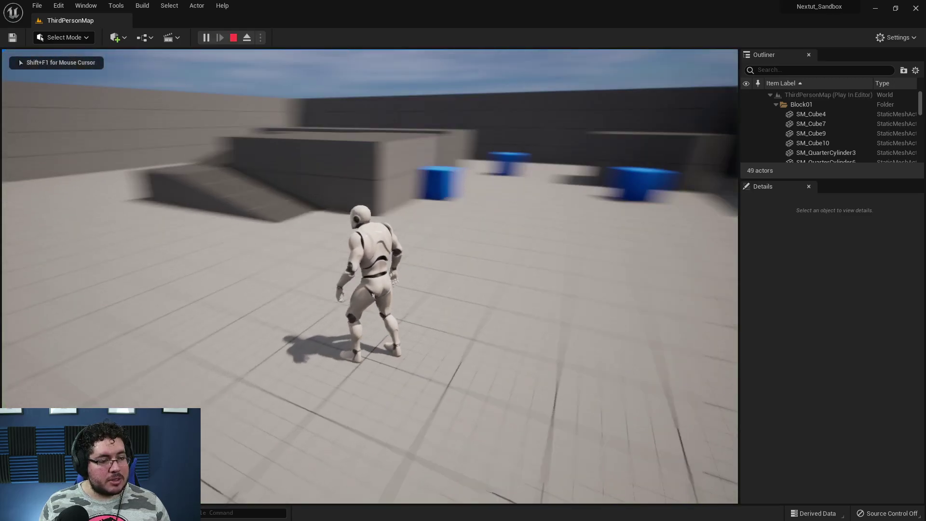
pyautogui.press('w')
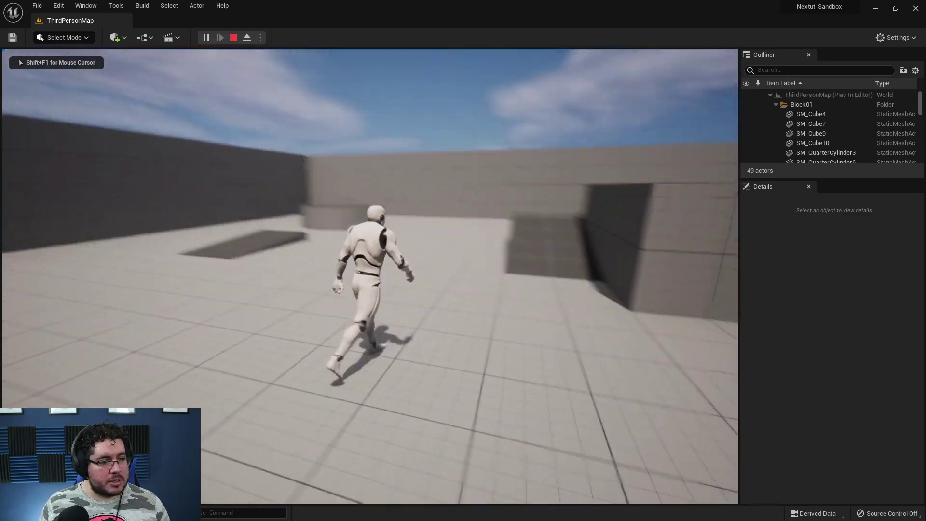
pyautogui.press('a')
pyautogui.press('d')
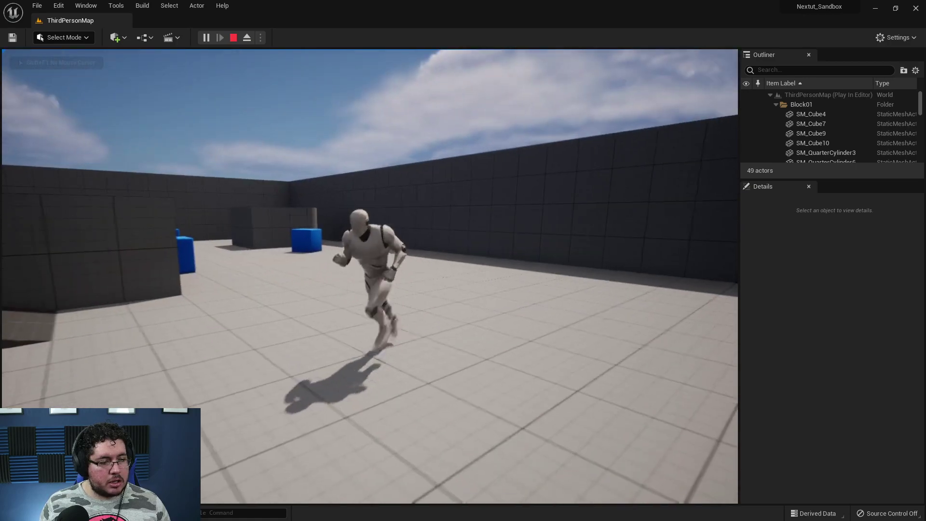
pyautogui.press('a')
pyautogui.press('w')
pyautogui.press('d')
pyautogui.press('w')
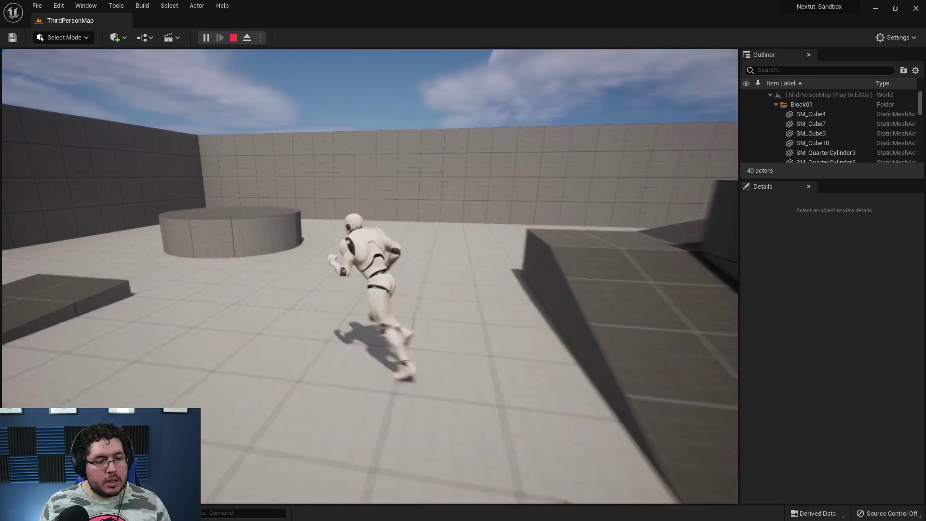
pyautogui.press('w')
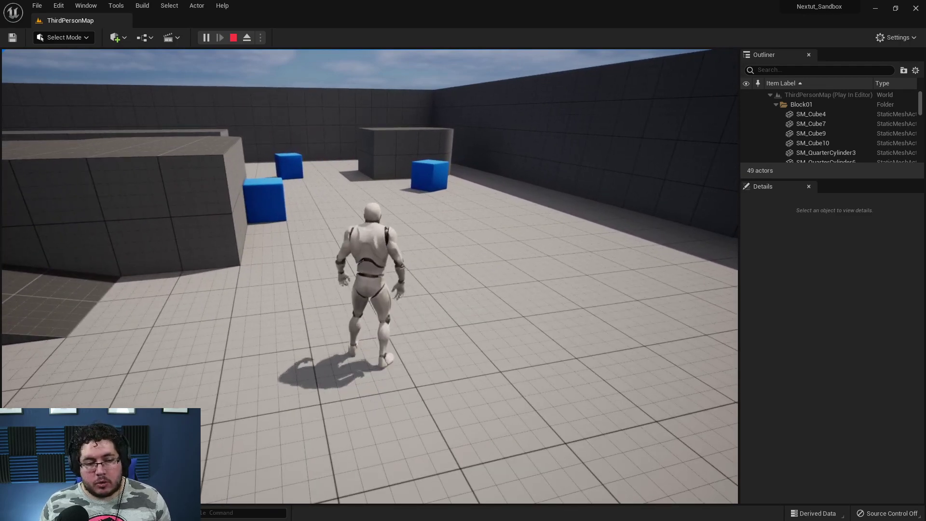
pyautogui.press('a')
pyautogui.press('w')
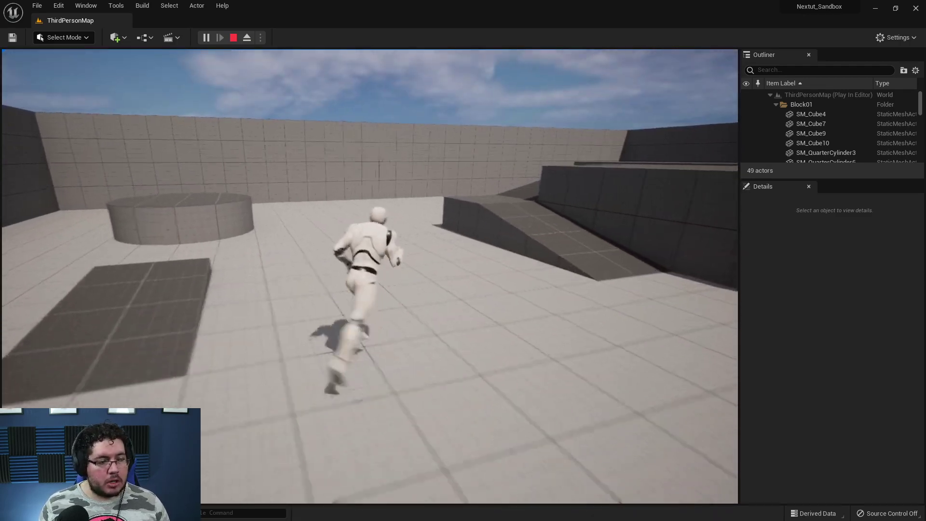
pyautogui.press('space')
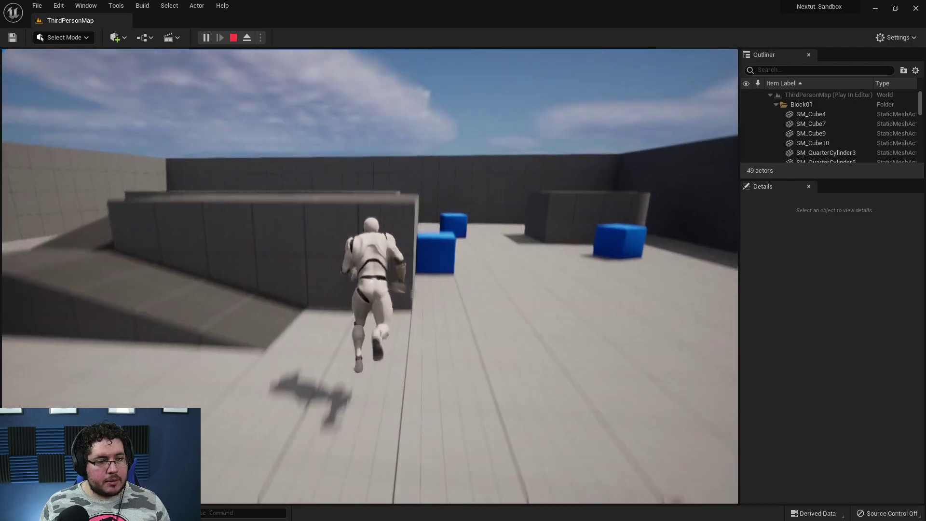
pyautogui.press('space')
pyautogui.press('space')
pyautogui.press('w')
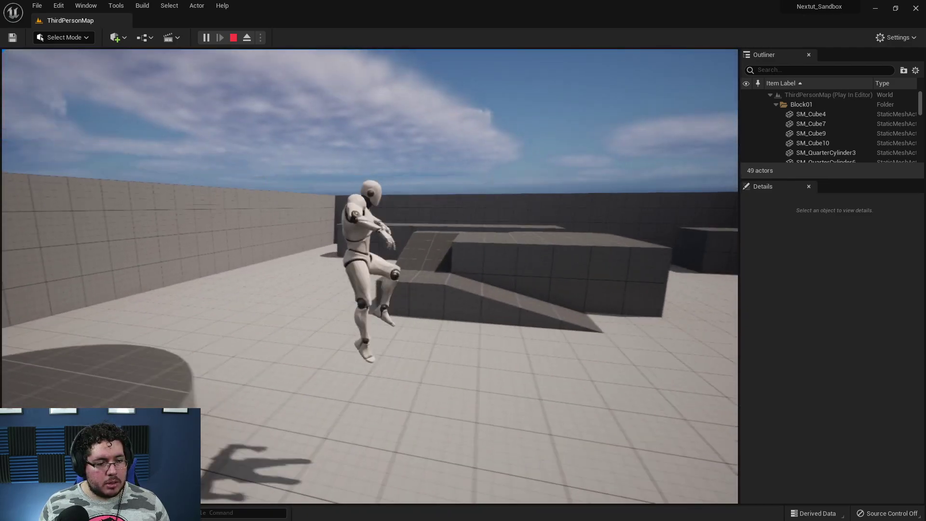
pyautogui.press('w')
pyautogui.press('space')
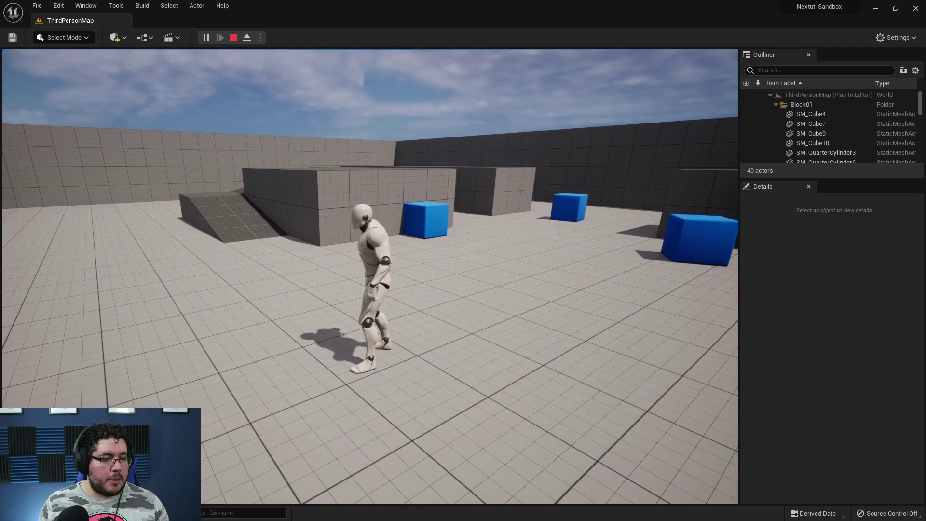
pyautogui.press('Escape')
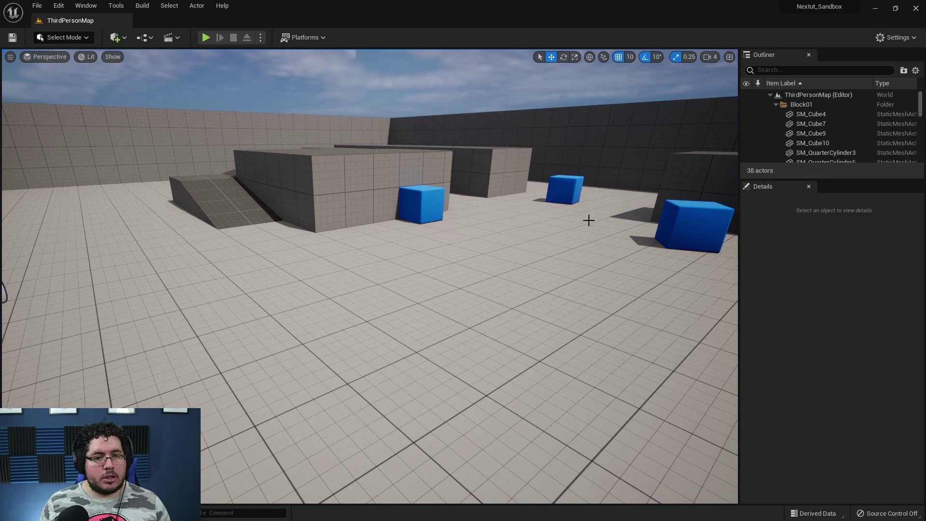
# Create an Assets folder in the project's Content folder and add a new folder inside it.
pyautogui.hotkey('ctrl', 'space')
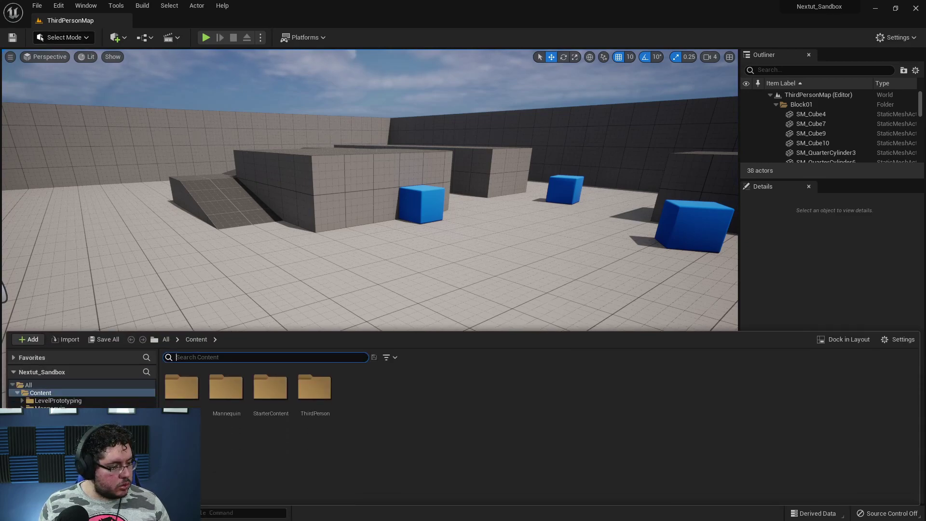
pyautogui.click(288, 339)
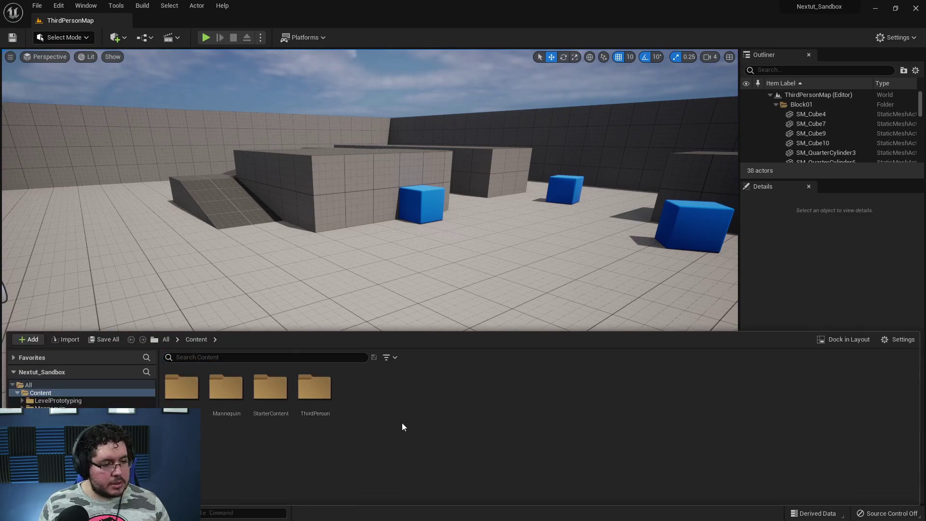
pyautogui.rightClick(430, 421)
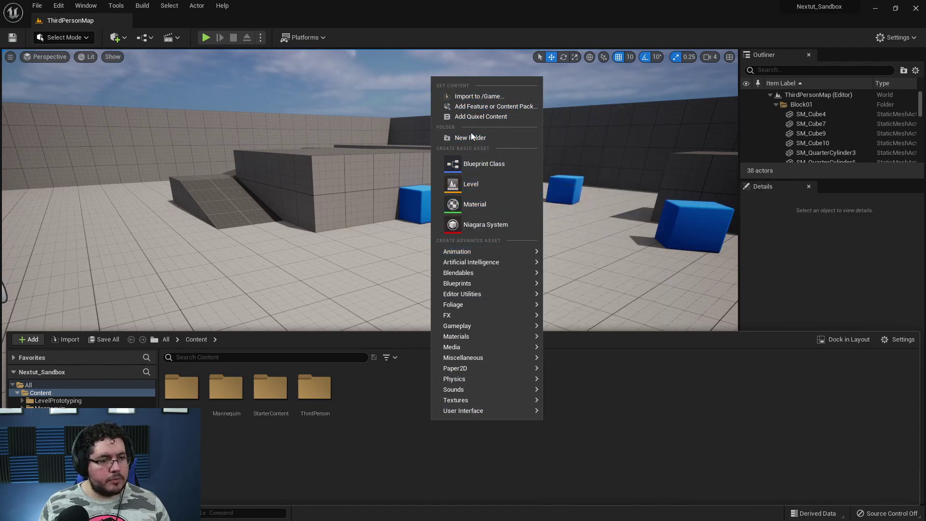
pyautogui.click(482, 139)
pyautogui.write('ASse')
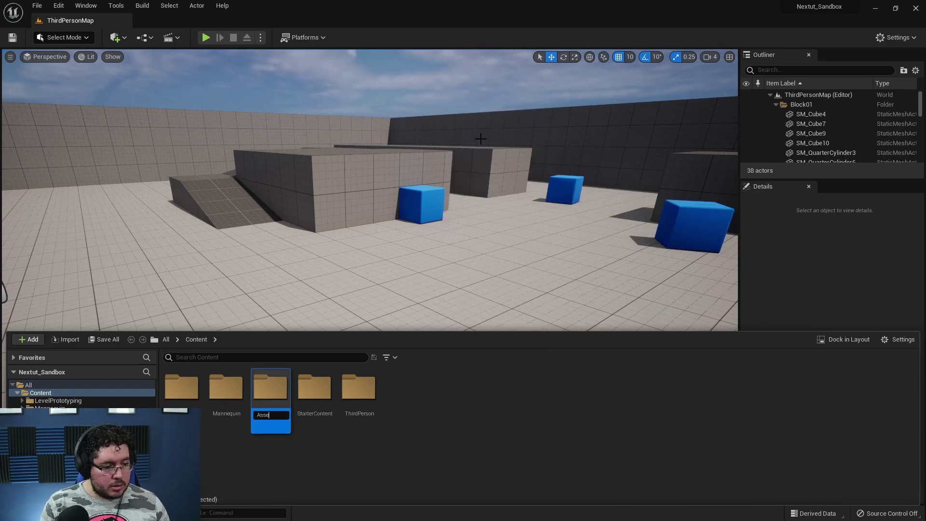
pyautogui.write('ts')
pyautogui.press('Return')
pyautogui.press('Return')
pyautogui.rightClick(386, 424)
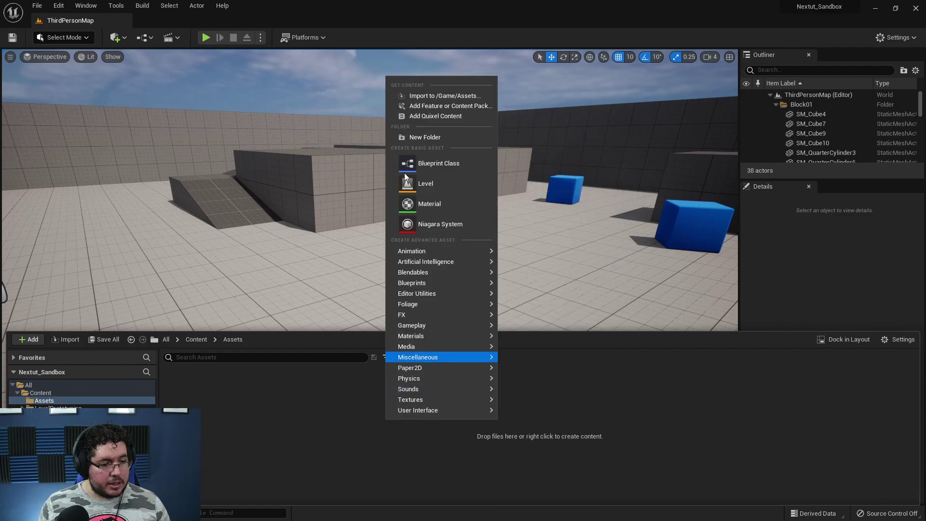
pyautogui.click(423, 136)
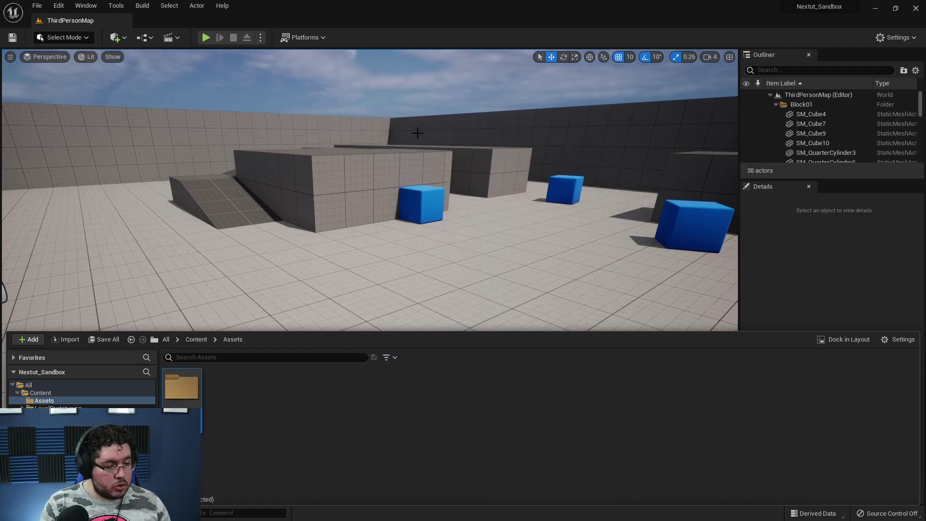
# Switch to Maya, assign a new Lambert material to Sword_Handle_low, and name the material M_Momentum.
pyautogui.hotkey('alt', 'Tab')
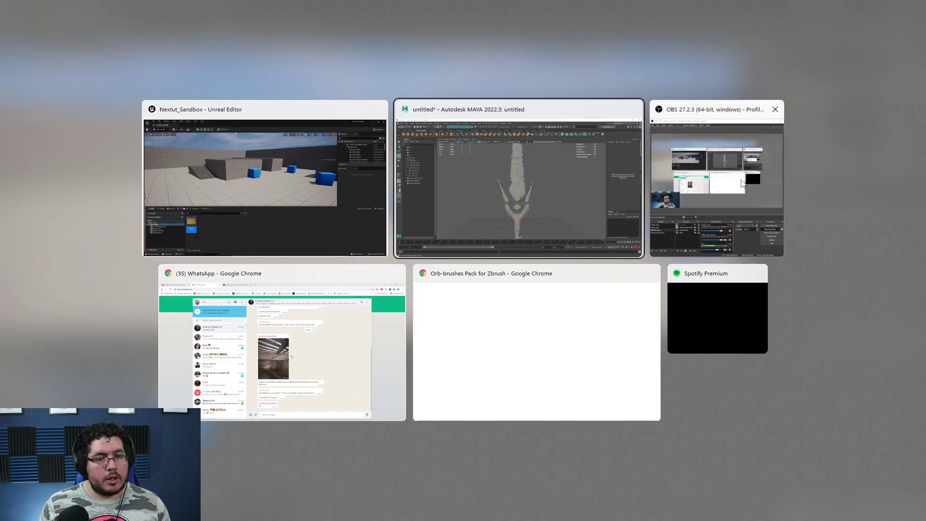
pyautogui.click(500, 211)
pyautogui.moveTo(473, 189); pyautogui.dragTo(469, 432, button='right')
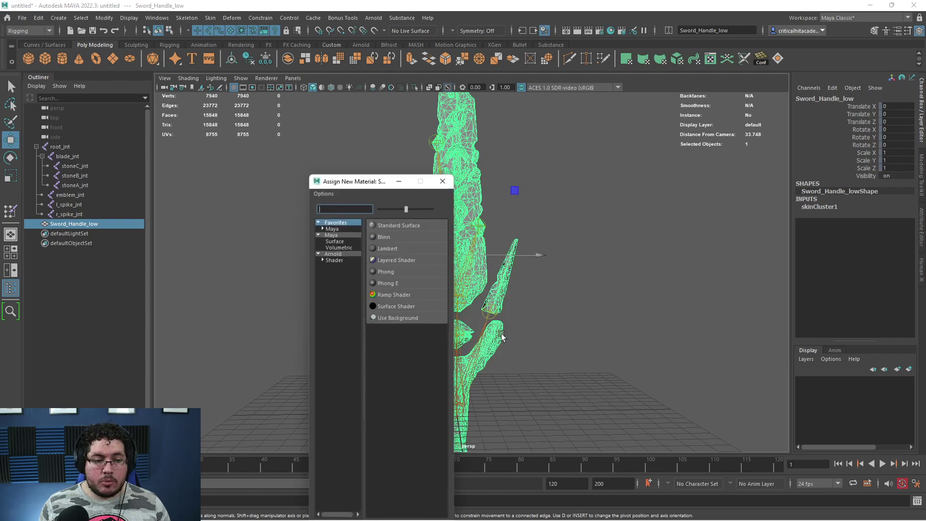
pyautogui.click(386, 249)
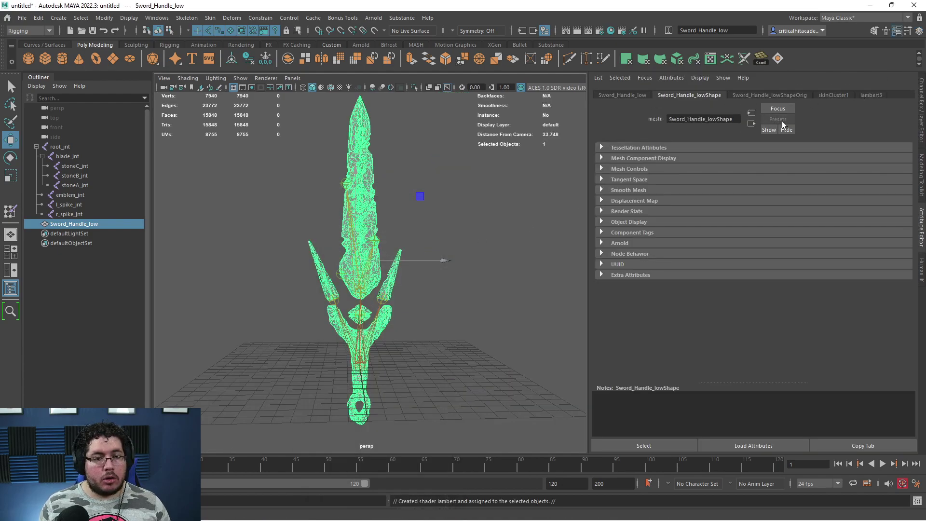
pyautogui.click(869, 94)
pyautogui.write('M_Moment')
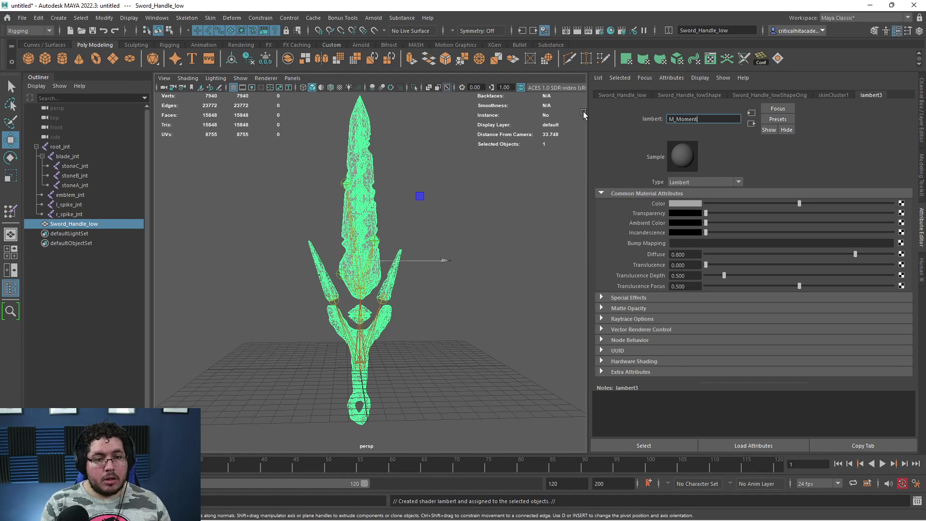
pyautogui.write('um')
pyautogui.press('Return')
pyautogui.click(490, 189)
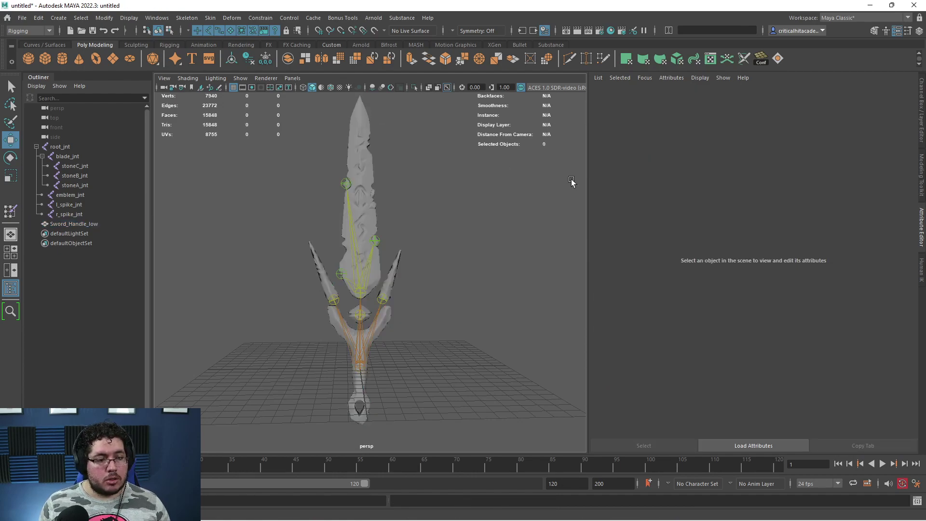
# Select all the joints from root_jnt down together with Sword_Handle_low, and start exporting the selection.
pyautogui.press('f')
pyautogui.moveTo(59, 147); pyautogui.dragTo(81, 219)
pyautogui.keyDown('ctrl'); pyautogui.click(82, 224); pyautogui.keyUp('ctrl')
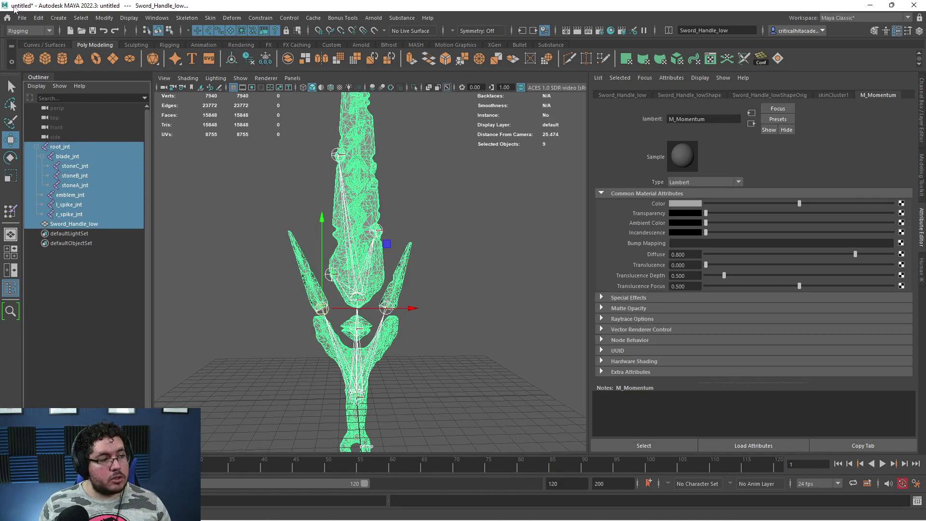
pyautogui.click(22, 18)
pyautogui.click(54, 146)
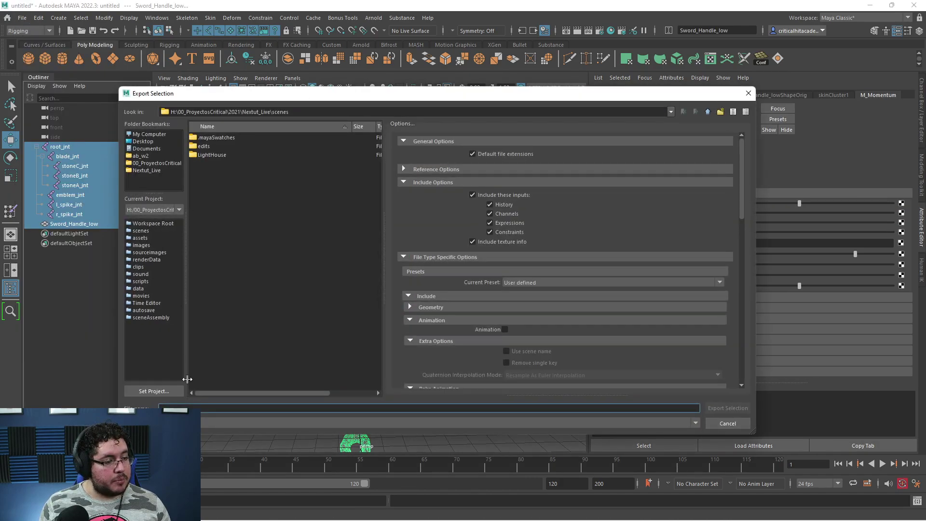
# Export the selection to the Nextut_Live assets/Momentum folder, overwriting Momentum.fbx.
pyautogui.click(149, 171)
pyautogui.doubleClick(213, 138)
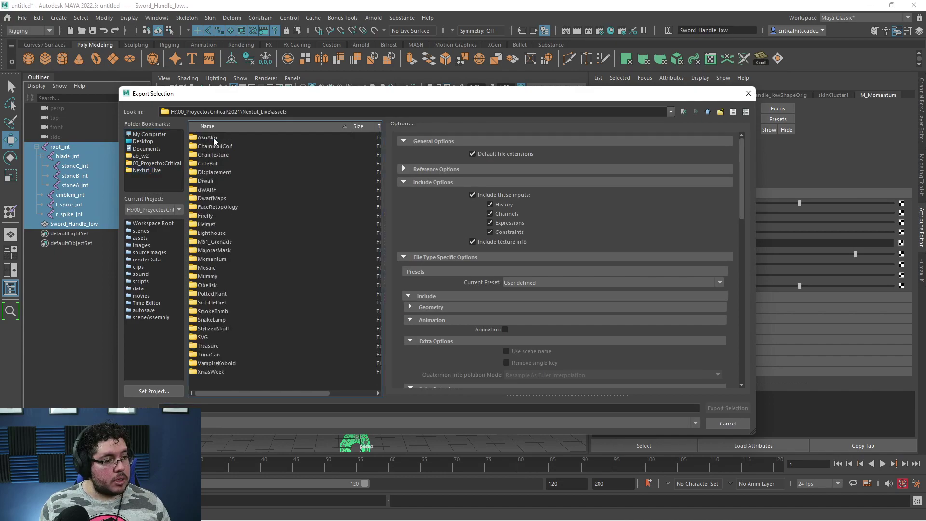
pyautogui.doubleClick(218, 259)
pyautogui.click(208, 407)
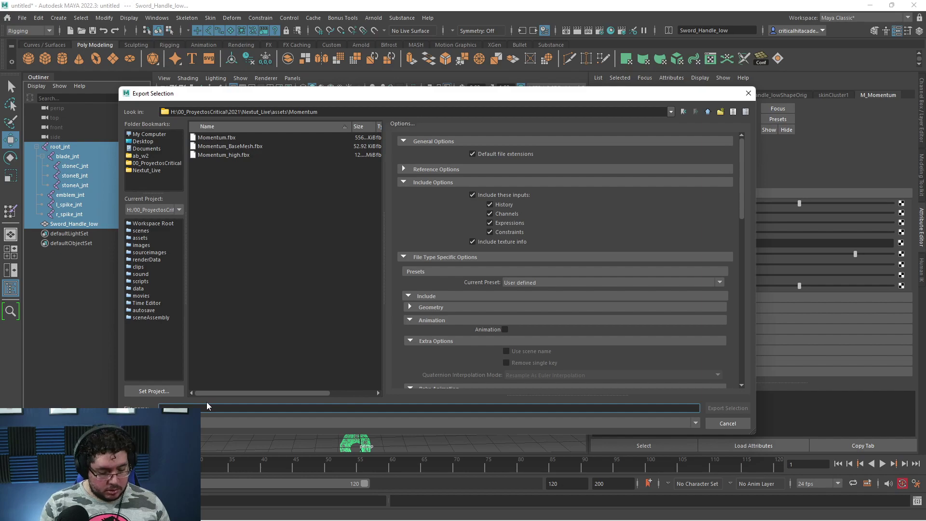
pyautogui.click(217, 138)
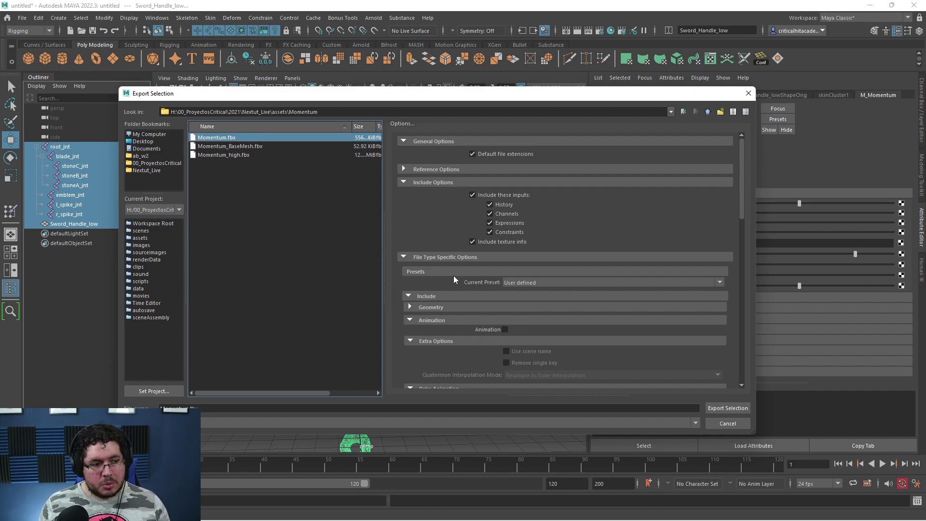
pyautogui.click(728, 409)
pyautogui.click(411, 277)
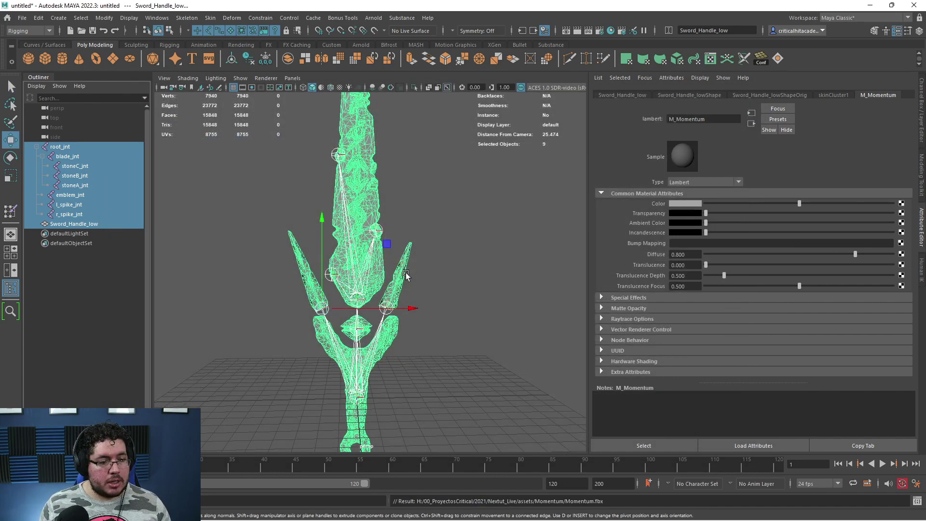
pyautogui.click(513, 283)
# Return to Unreal Engine, open the MomentumSword folder, and choose Momentum.fbx from the Momentum assets folder for import.
pyautogui.click(868, 5)
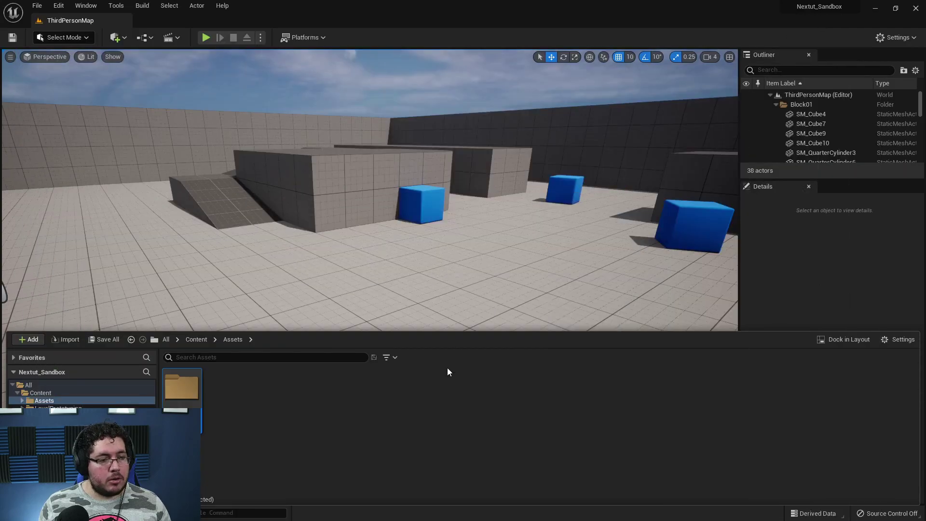
pyautogui.doubleClick(184, 386)
pyautogui.rightClick(256, 383)
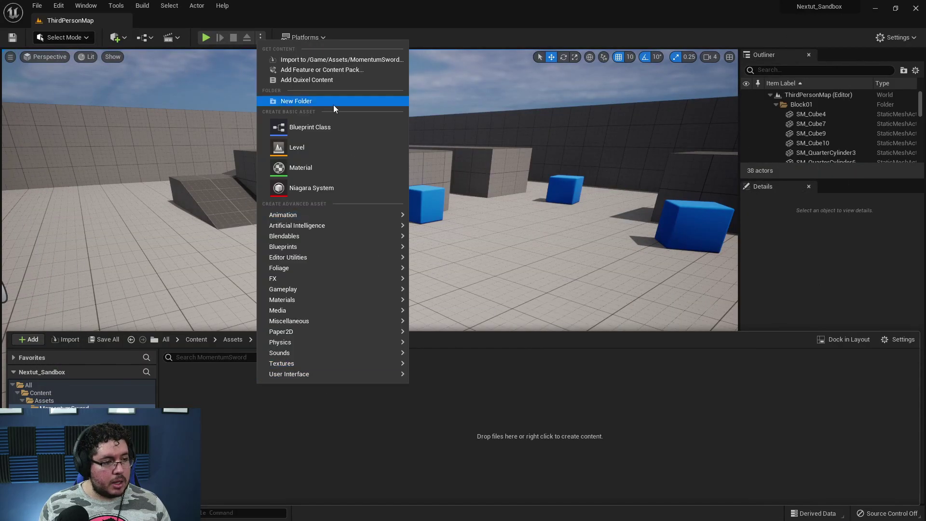
pyautogui.click(309, 60)
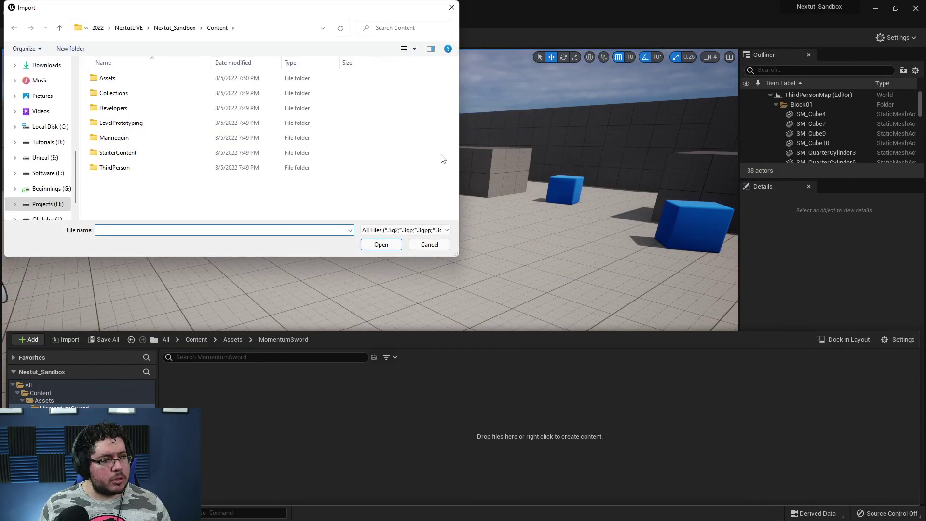
pyautogui.scroll(5, 40, 144)
pyautogui.click(48, 95)
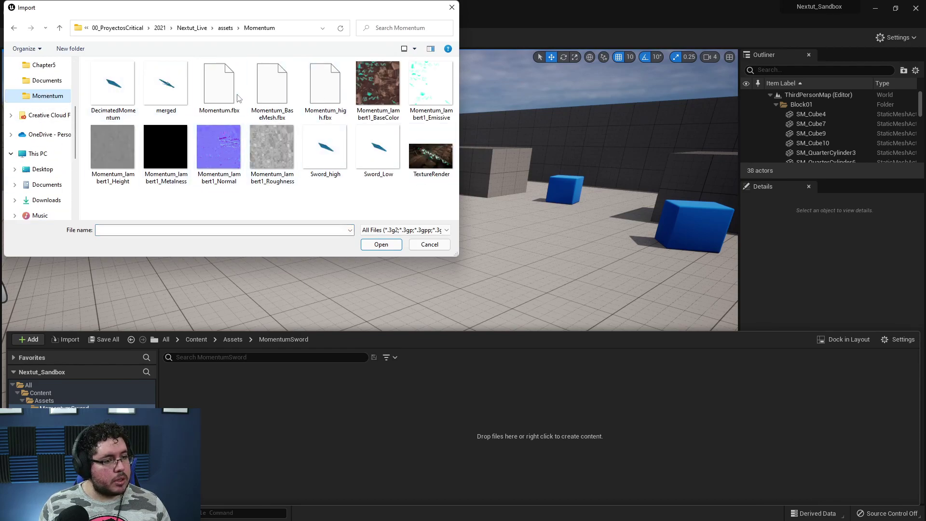
pyautogui.click(219, 83)
pyautogui.click(390, 244)
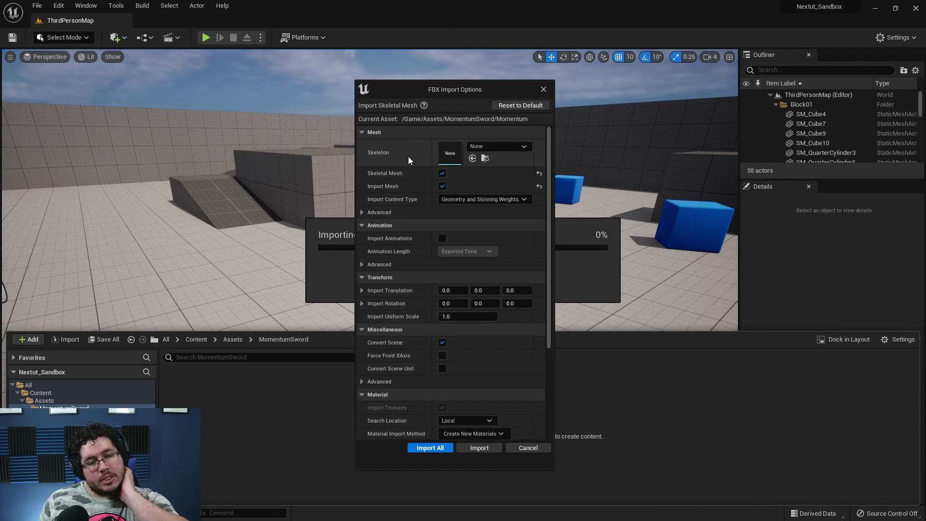
# Import the sword as a skeletal mesh with Skeleton set to None, close the message log, and check the imported assets.
pyautogui.click(483, 146)
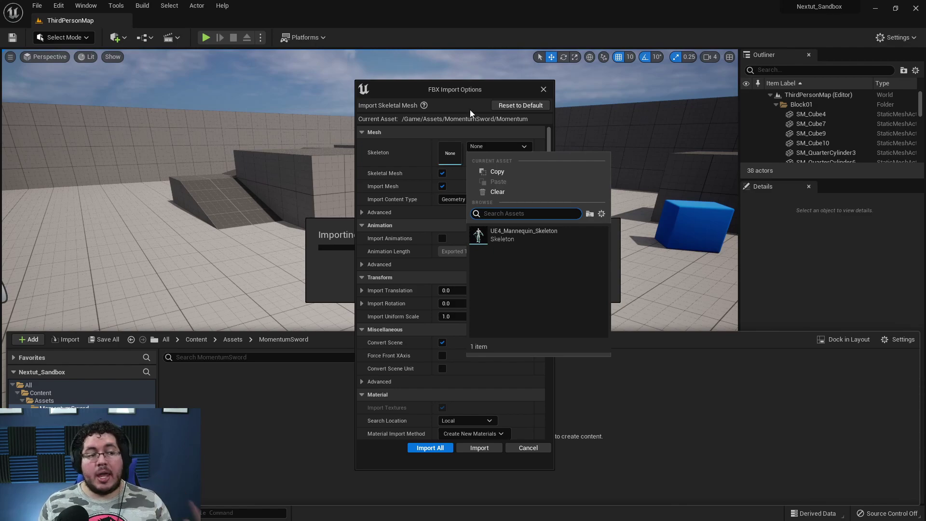
pyautogui.click(435, 102)
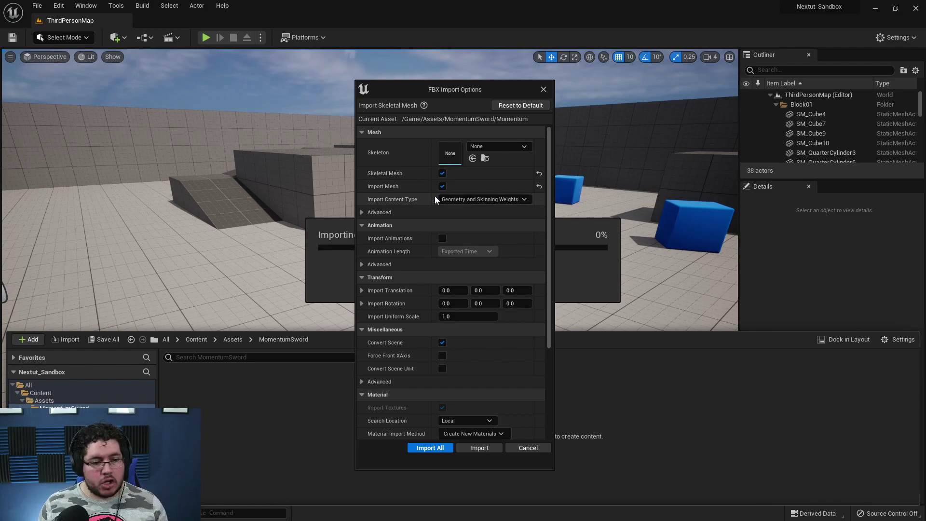
pyautogui.click(472, 449)
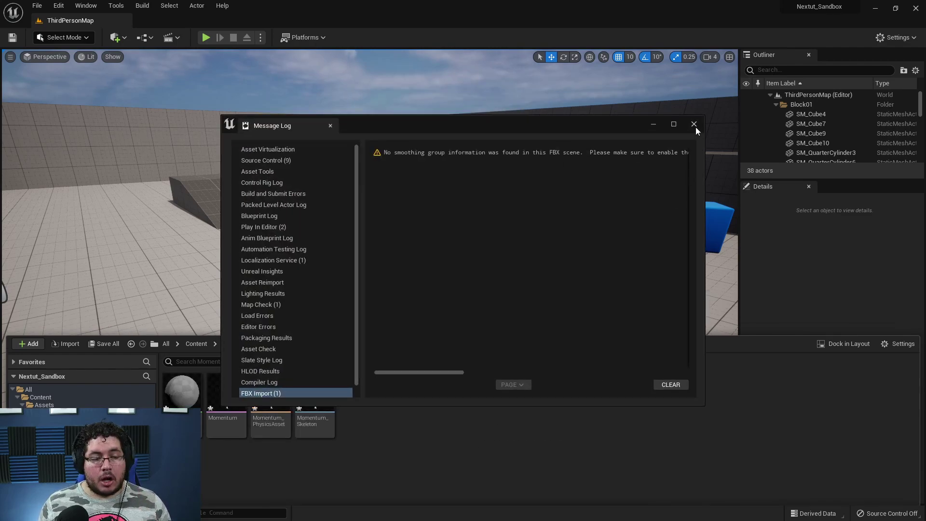
pyautogui.click(694, 124)
pyautogui.click(29, 513)
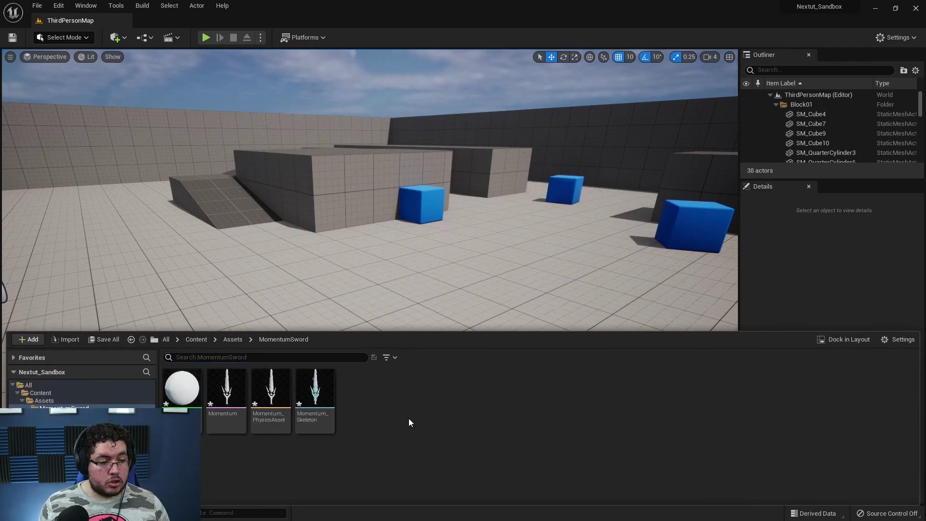
pyautogui.click(271, 392)
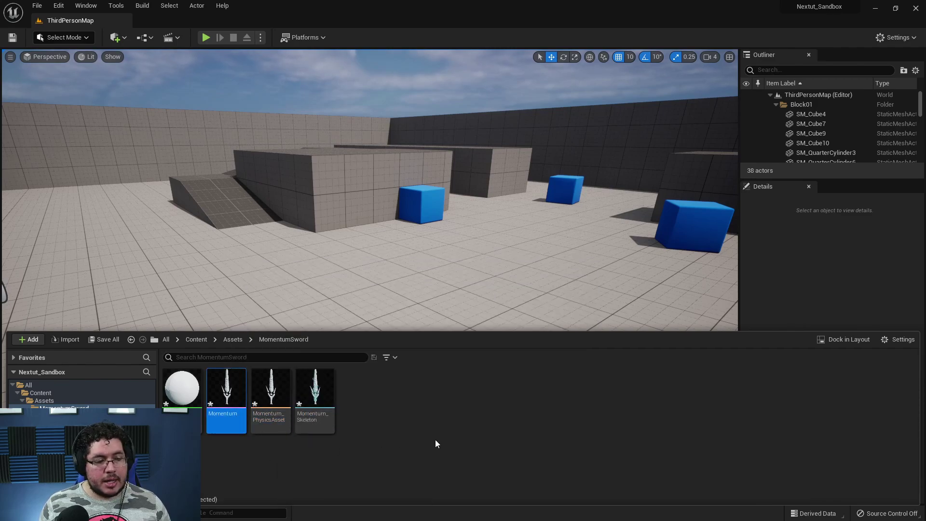
pyautogui.click(169, 390)
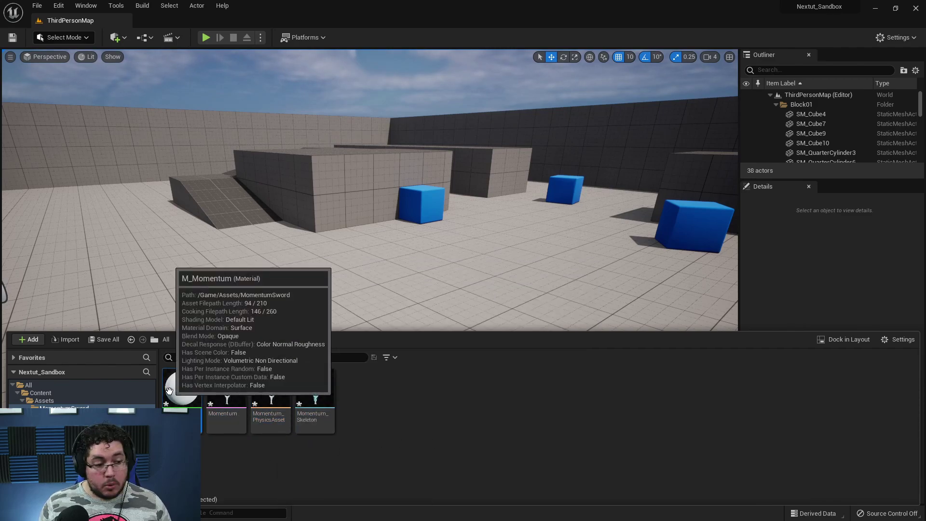
# Import the Momentum_lambert1 BaseColor, Emissive, Normal and Roughness textures into the MomentumSword folder.
pyautogui.rightClick(432, 410)
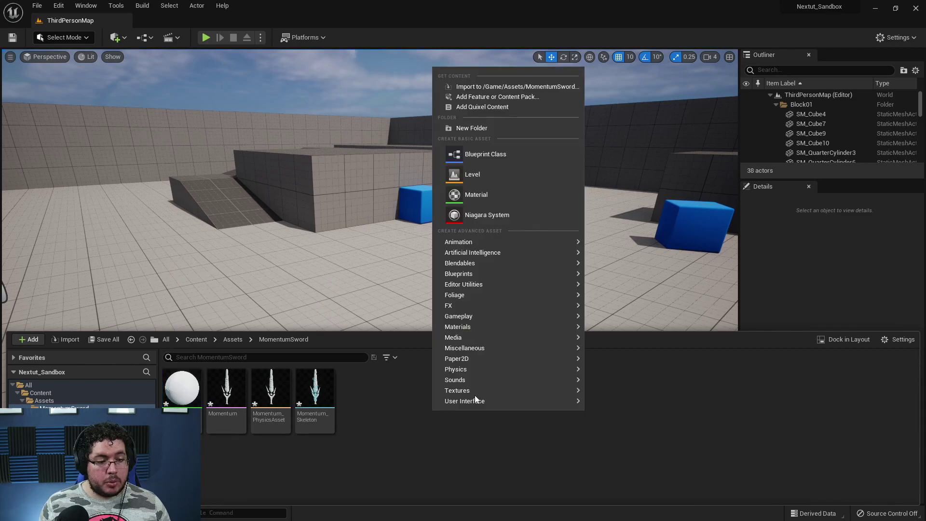
pyautogui.click(489, 88)
pyautogui.click(379, 111)
pyautogui.keyDown('ctrl'); pyautogui.click(423, 97); pyautogui.keyUp('ctrl')
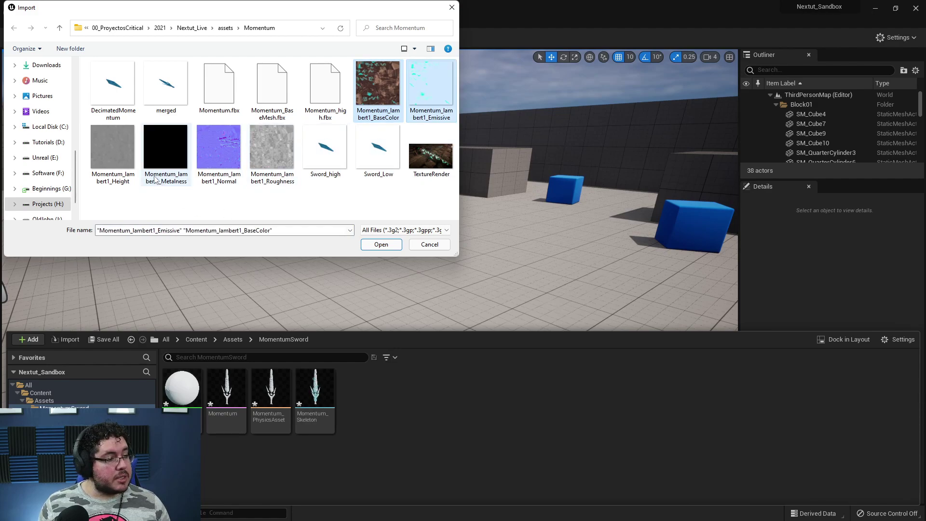
pyautogui.keyDown('ctrl'); pyautogui.click(231, 160); pyautogui.keyUp('ctrl')
pyautogui.keyDown('ctrl'); pyautogui.click(281, 150); pyautogui.keyUp('ctrl')
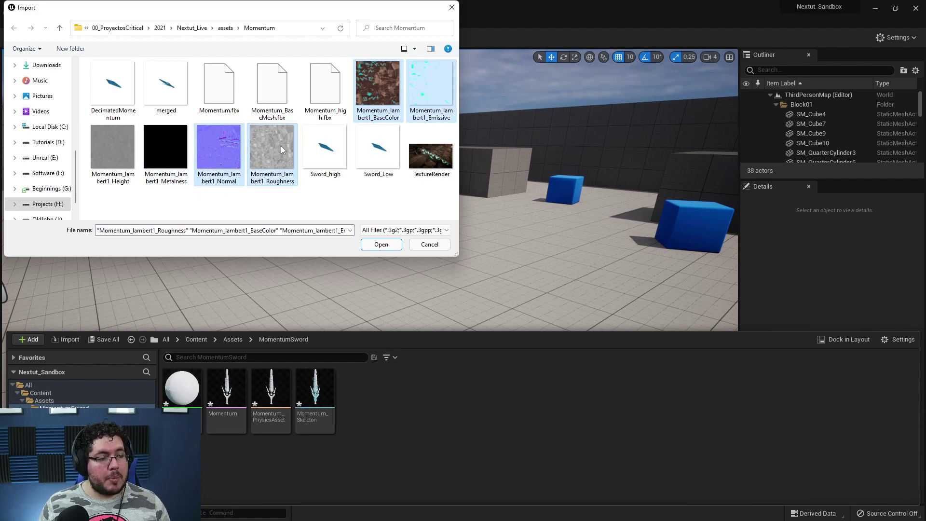
pyautogui.click(381, 245)
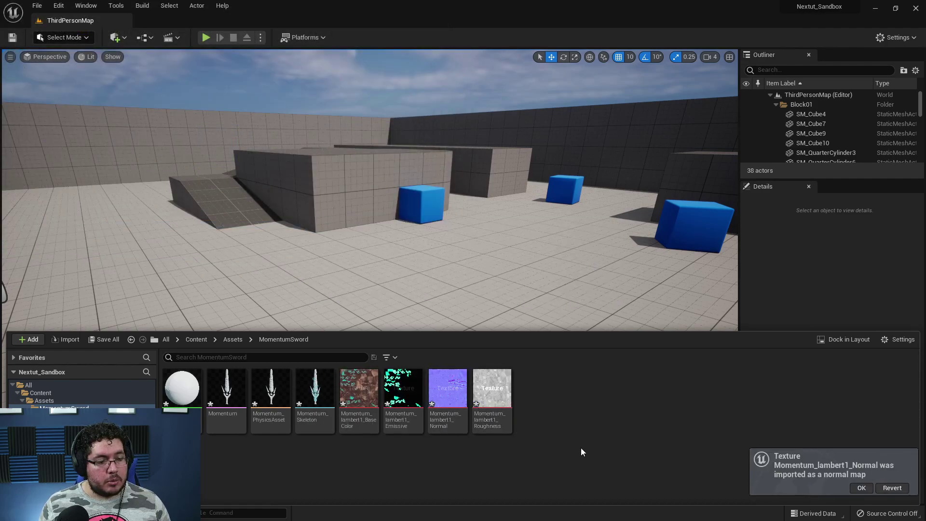
# Open the Momentum_lambert1_Roughness texture and dock the Content Browser in the main editor layout.
pyautogui.doubleClick(492, 389)
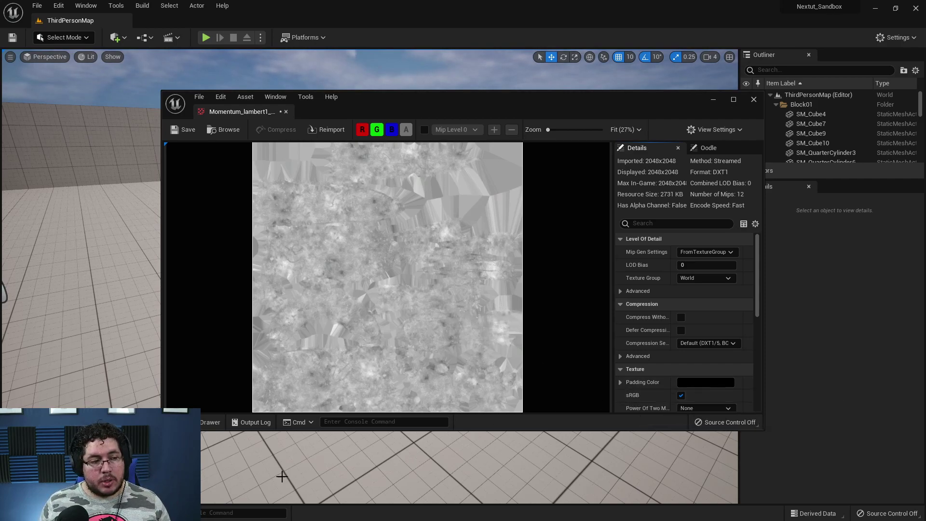
pyautogui.hotkey('ctrl', 'space')
pyautogui.moveTo(494, 100); pyautogui.dragTo(478, 48)
pyautogui.click(527, 376)
pyautogui.moveTo(528, 375); pyautogui.dragTo(525, 346)
pyautogui.click(43, 513)
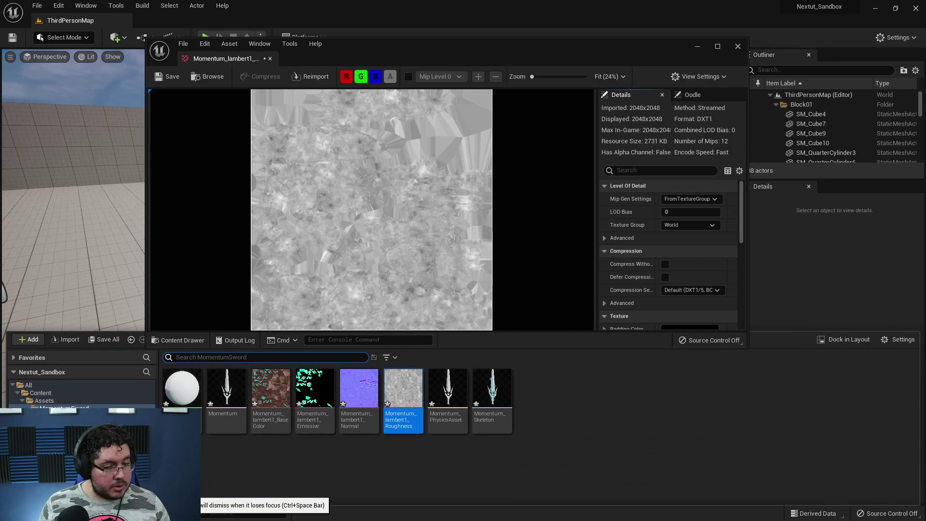
pyautogui.click(844, 341)
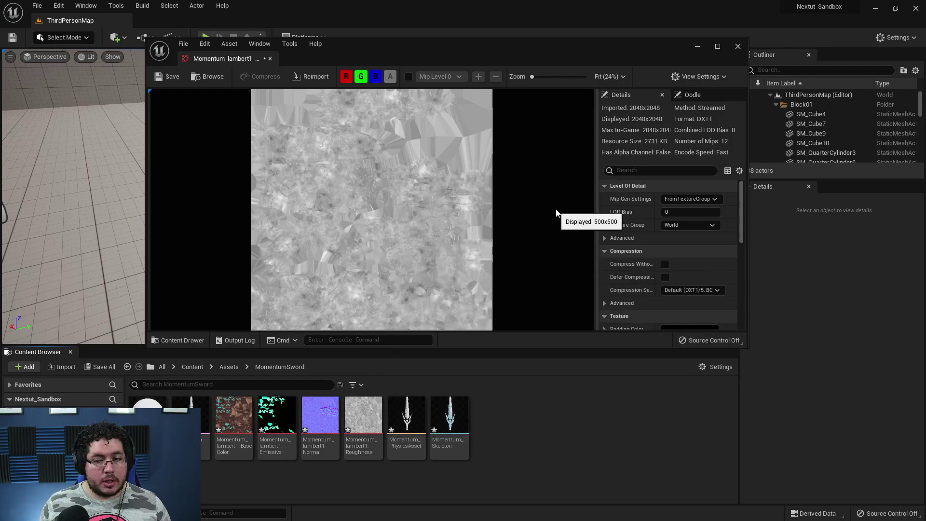
# Turn off sRGB for the roughness texture, save it, and close its editor.
pyautogui.scroll(-2, 666, 290)
pyautogui.click(666, 311)
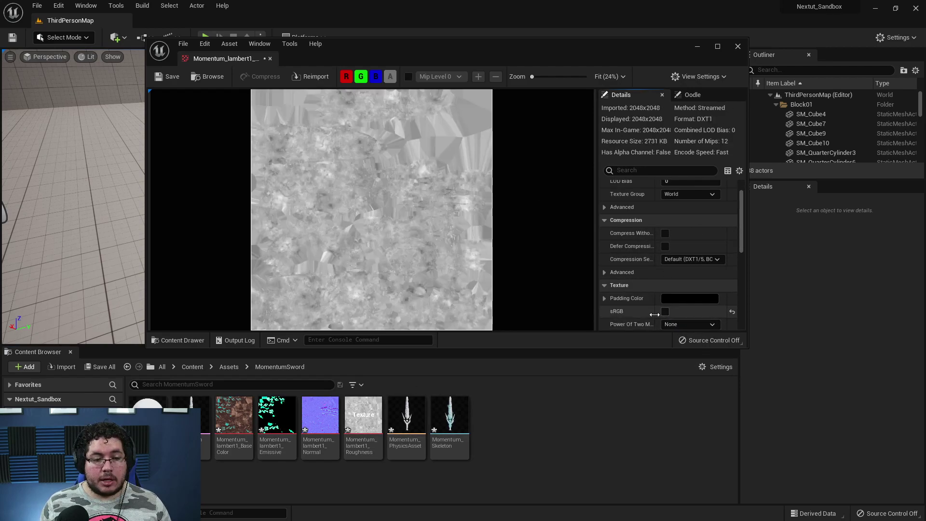
pyautogui.click(167, 77)
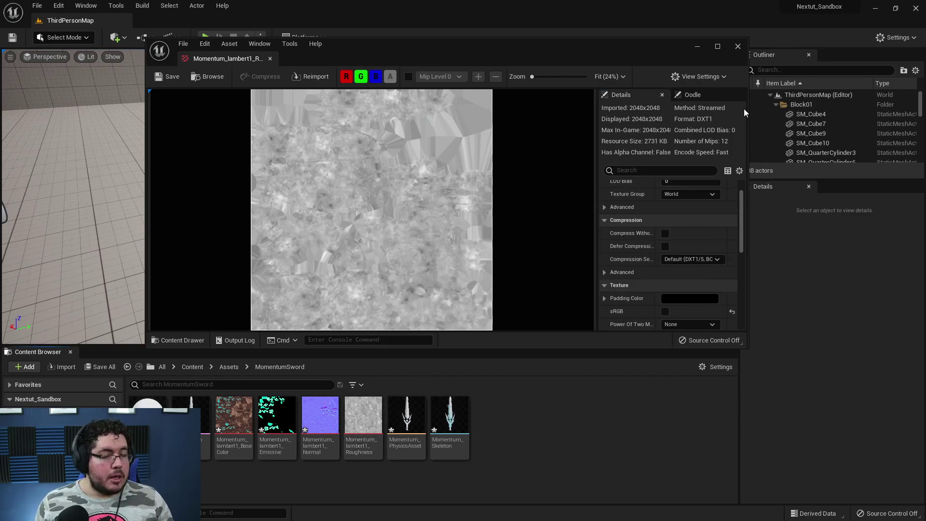
pyautogui.click(738, 47)
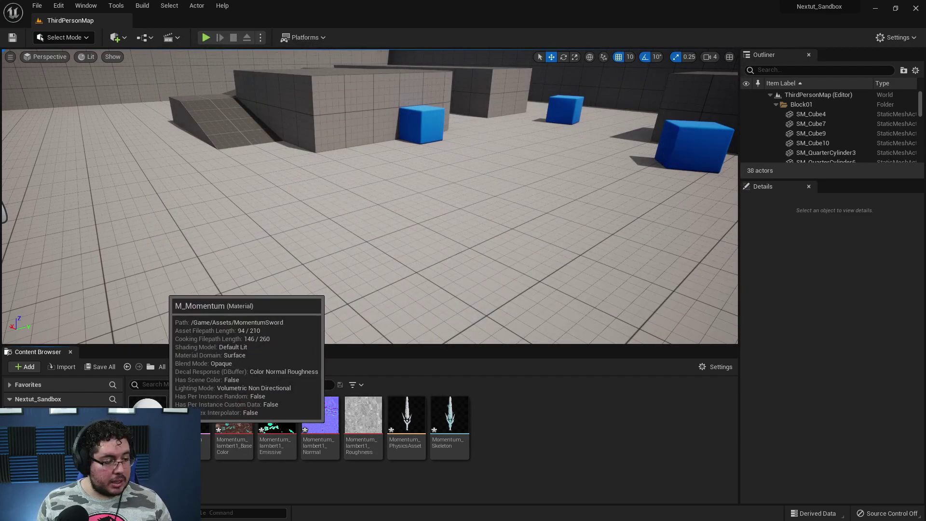
# Open the M_Momentum material and delete the Param node feeding its Base Color.
pyautogui.doubleClick(147, 415)
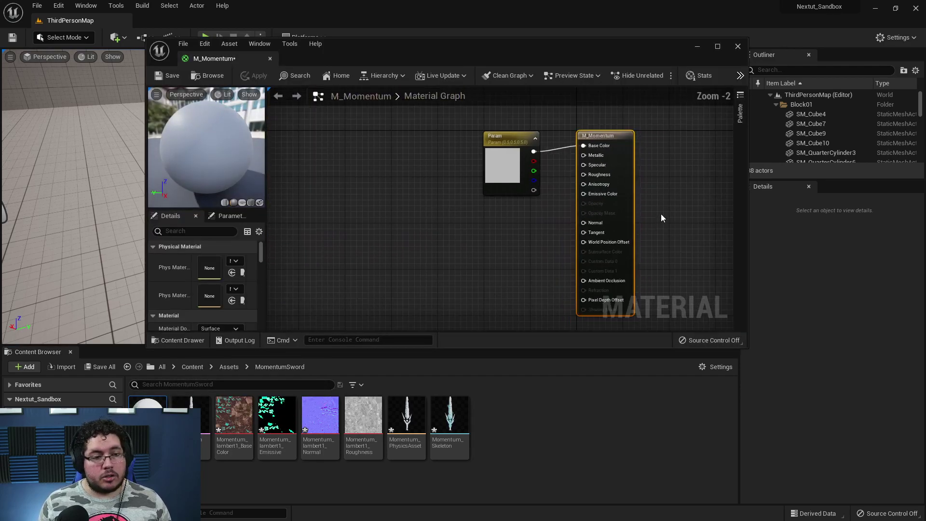
pyautogui.click(525, 164)
pyautogui.press('Delete')
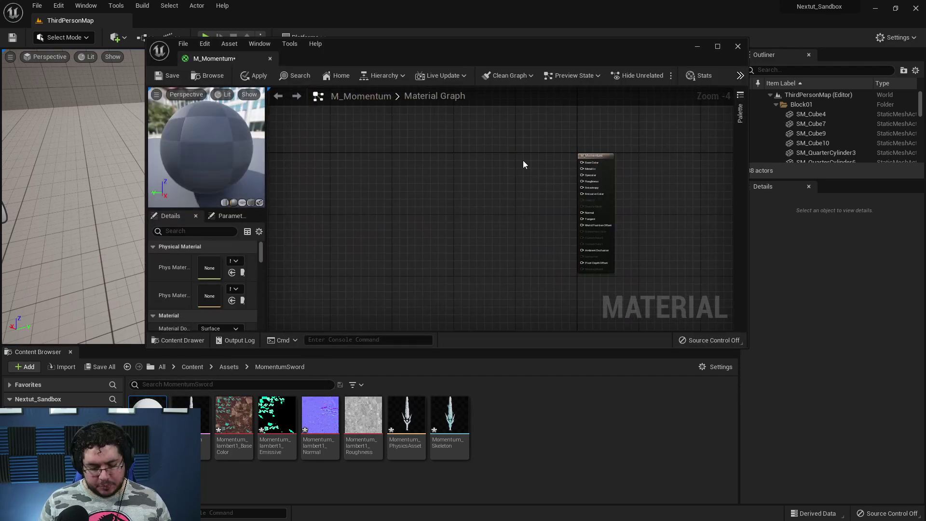
# Add the BaseColor, Emissive, Normal and Roughness textures to the M_Momentum graph as Texture Sample nodes.
pyautogui.click(236, 422)
pyautogui.keyDown('ctrl'); pyautogui.click(284, 429); pyautogui.keyUp('ctrl')
pyautogui.keyDown('ctrl'); pyautogui.click(322, 434); pyautogui.keyUp('ctrl')
pyautogui.keyDown('ctrl'); pyautogui.click(361, 435); pyautogui.keyUp('ctrl')
pyautogui.moveTo(331, 427); pyautogui.dragTo(383, 204)
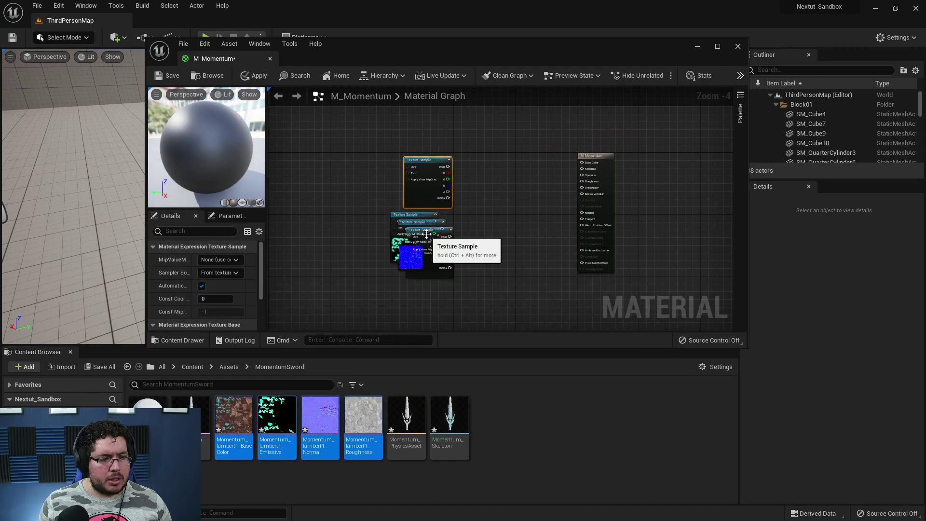
# Spread out the Texture Samples and connect their RGB outputs to M_Momentum's Base Color, Emissive Color, Normal and Roughness inputs.
pyautogui.moveTo(427, 225); pyautogui.dragTo(475, 232)
pyautogui.click(478, 200)
pyautogui.scroll(2, 478, 201)
pyautogui.moveTo(479, 201); pyautogui.dragTo(441, 195, button='right')
pyautogui.moveTo(396, 145); pyautogui.dragTo(597, 139)
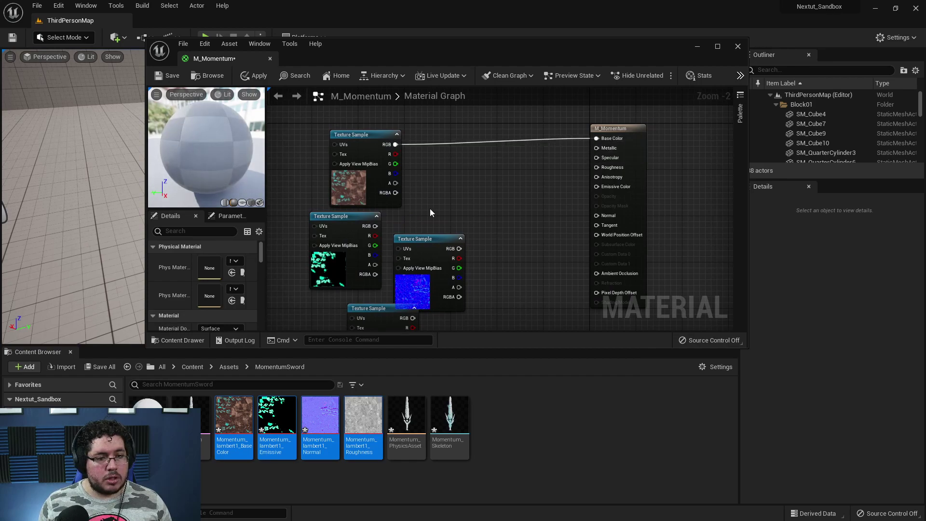
pyautogui.moveTo(375, 226); pyautogui.dragTo(597, 187)
pyautogui.moveTo(459, 249); pyautogui.dragTo(597, 216)
pyautogui.scroll(-1, 534, 290)
pyautogui.moveTo(422, 254); pyautogui.dragTo(601, 126)
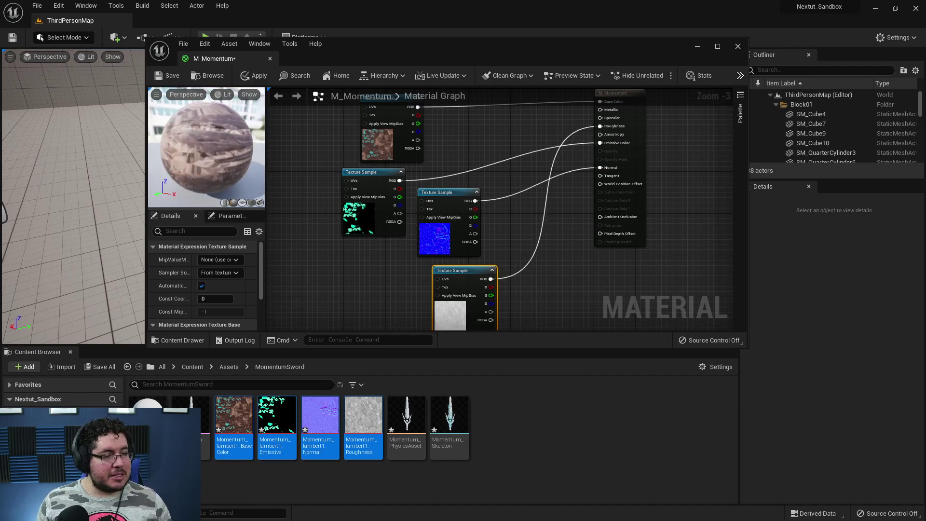
# Rotate the preview sphere to check the material, save M_Momentum, and close its editor.
pyautogui.moveTo(206, 147); pyautogui.dragTo(240, 151)
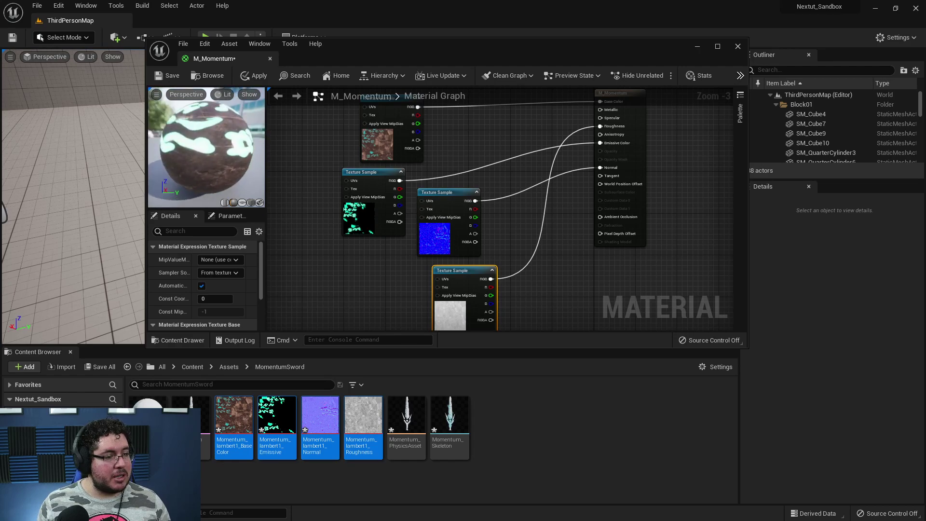
pyautogui.click(172, 77)
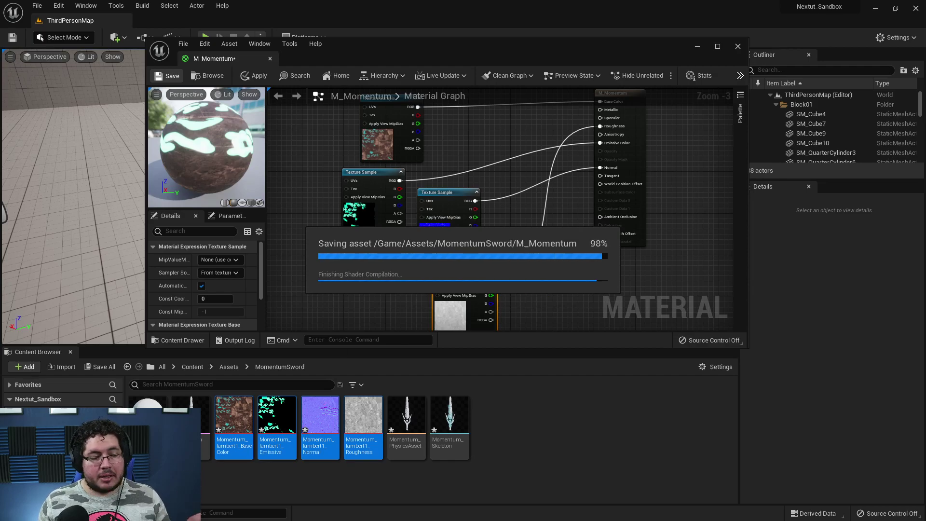
pyautogui.click(738, 46)
# Open the Momentum skeletal mesh, inspect the textured sword from near and far, and close its editor.
pyautogui.doubleClick(191, 417)
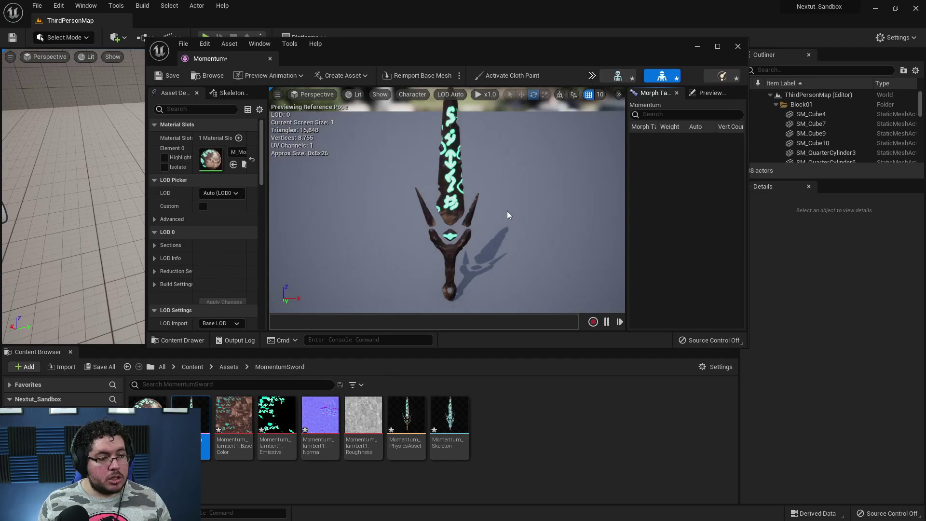
pyautogui.press('w')
pyautogui.moveTo(448, 200)
pyautogui.mouseDown(button='right')
pyautogui.moveTo(466, 194)
pyautogui.moveTo(461, 183)
pyautogui.moveTo(447, 202)
pyautogui.moveTo(464, 214)
pyautogui.moveTo(456, 208)
pyautogui.mouseUp(button='right')
pyautogui.press('s')
pyautogui.press('w')
pyautogui.press('s')
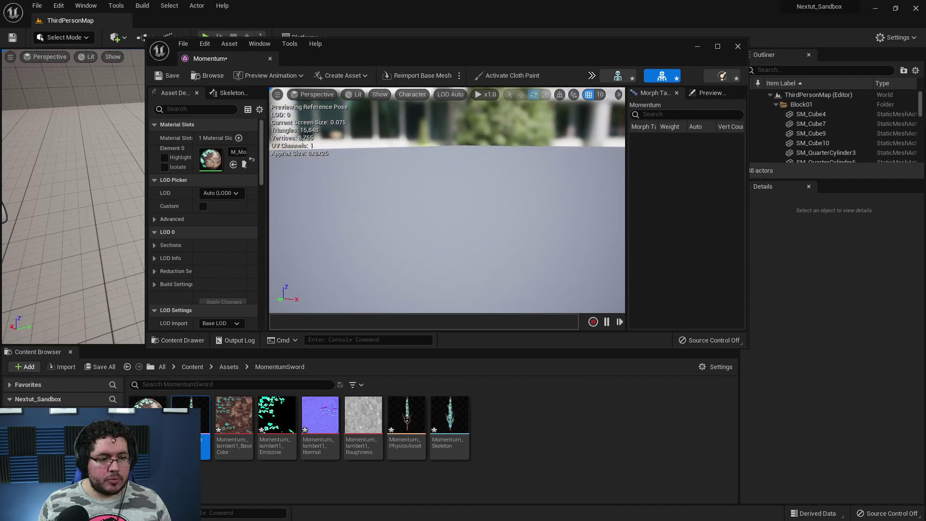
pyautogui.moveTo(563, 206)
pyautogui.mouseDown(button='right')
pyautogui.moveTo(559, 183)
pyautogui.moveTo(563, 206)
pyautogui.mouseUp(button='right')
pyautogui.click(737, 47)
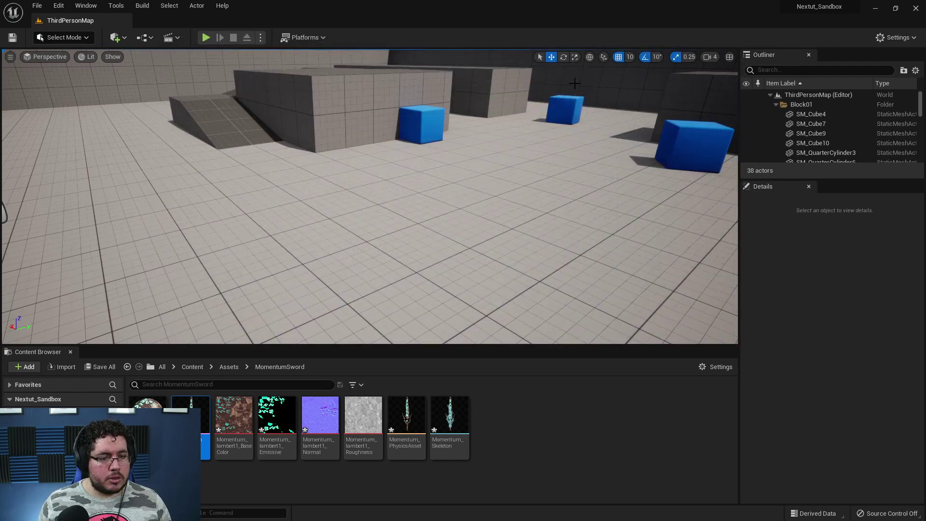
# Play ThirdPersonMap in the editor, run around and jump with the mannequin character, and end the play session.
pyautogui.click(205, 37)
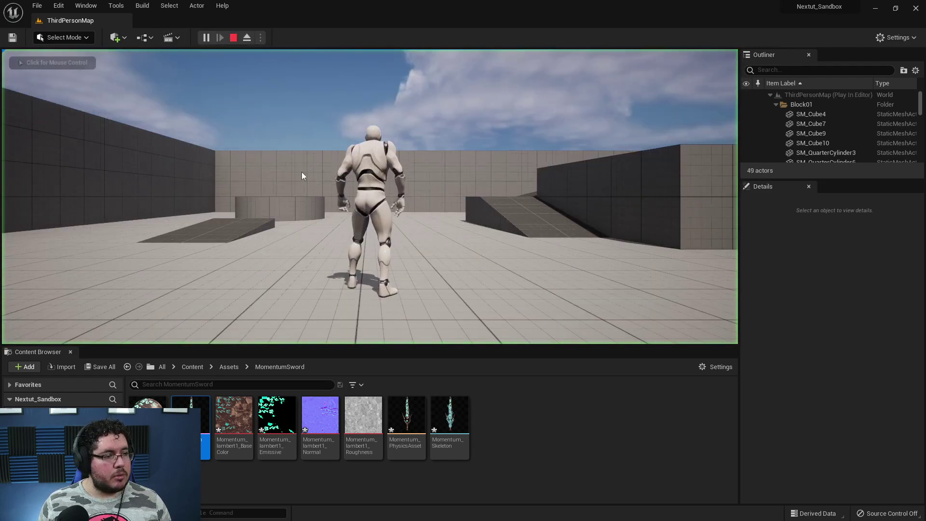
pyautogui.press('a')
pyautogui.press('s')
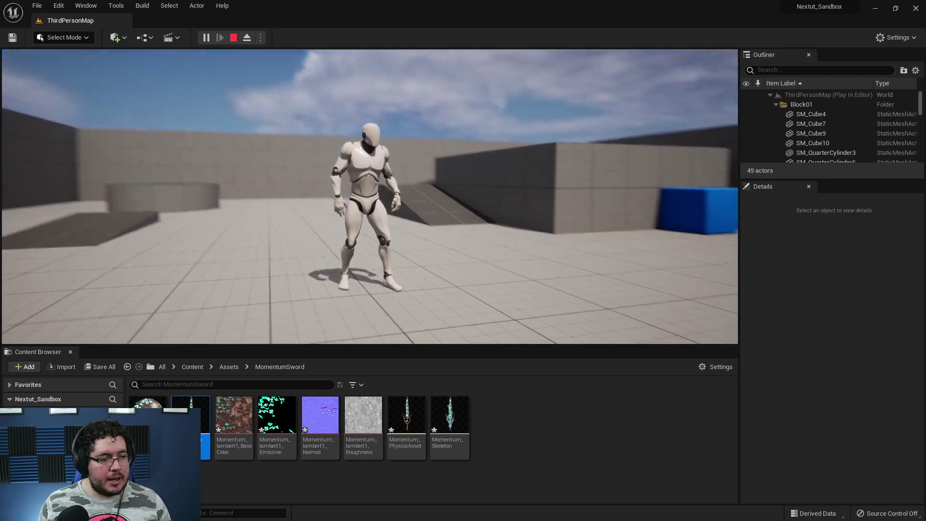
pyautogui.press('w')
pyautogui.press('s')
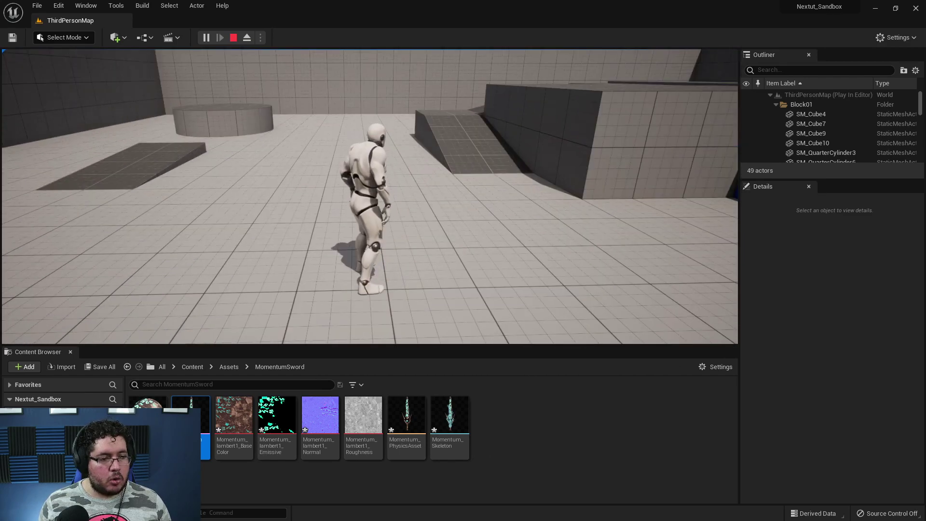
pyautogui.press('w')
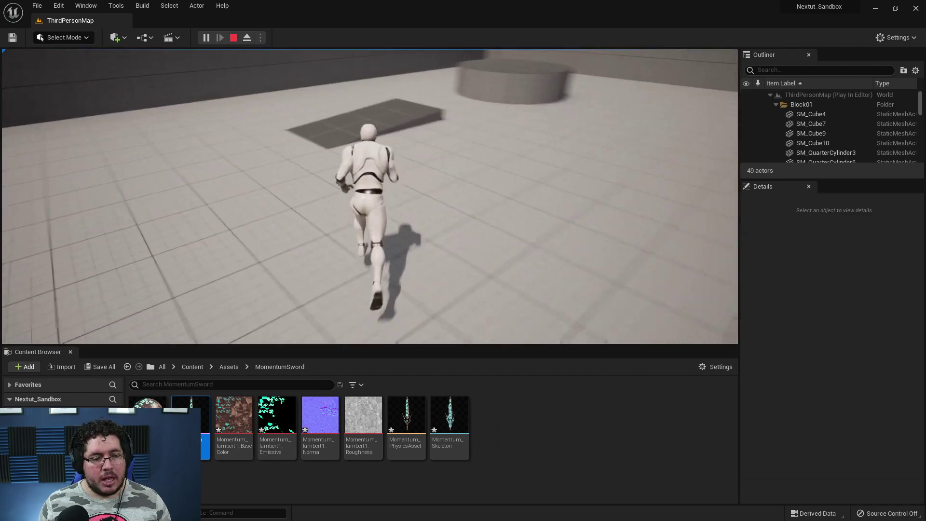
pyautogui.press('d')
pyautogui.press('s')
pyautogui.press('a')
pyautogui.press('w')
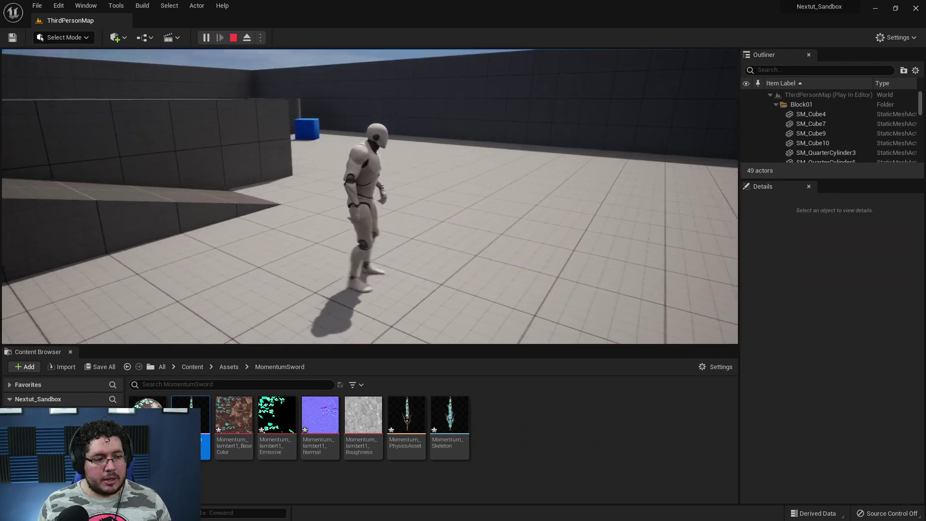
pyautogui.press('space')
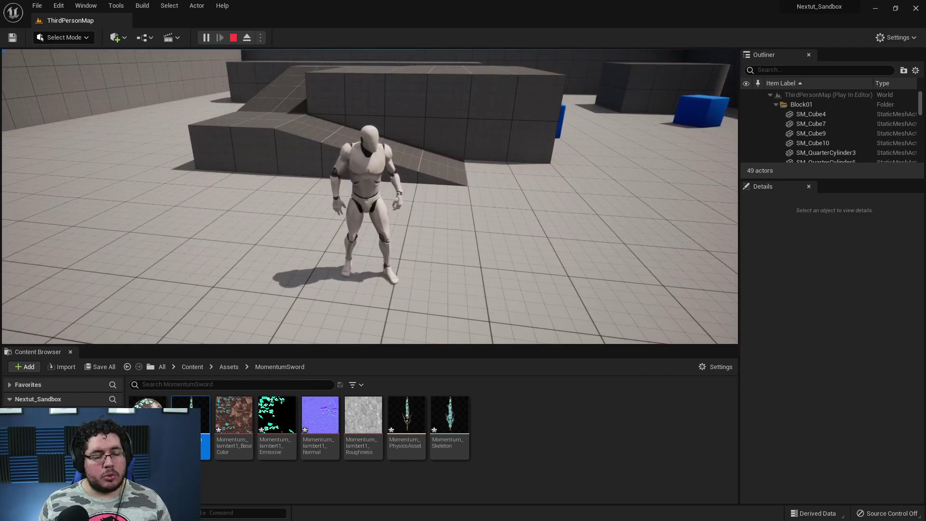
pyautogui.press('Escape')
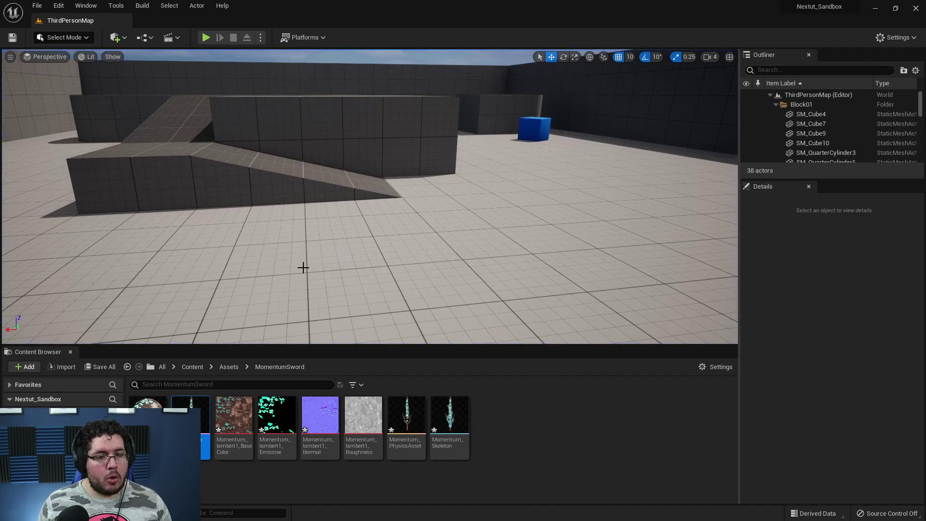
# Enlarge the Outliner so that it lists more of the level's actors.
pyautogui.scroll(-6, 848, 130)
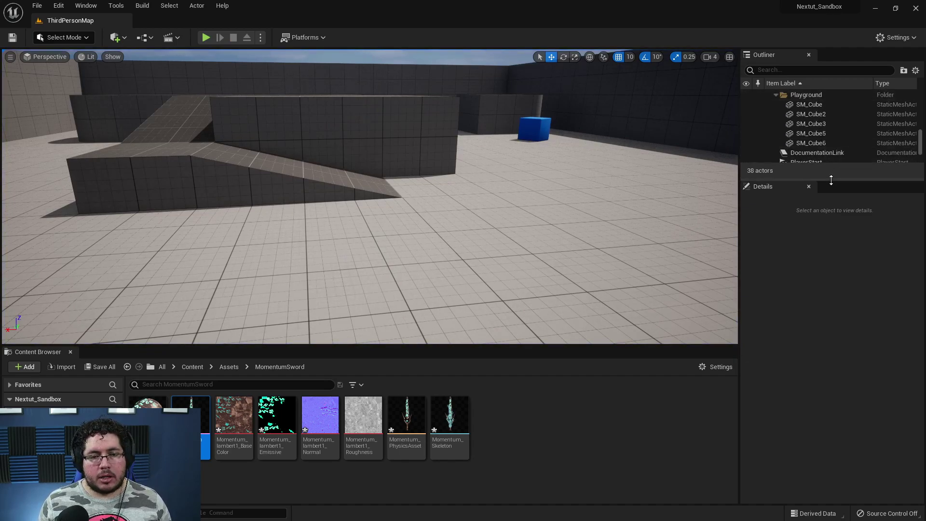
pyautogui.moveTo(829, 180); pyautogui.dragTo(829, 314)
pyautogui.scroll(10, 810, 256)
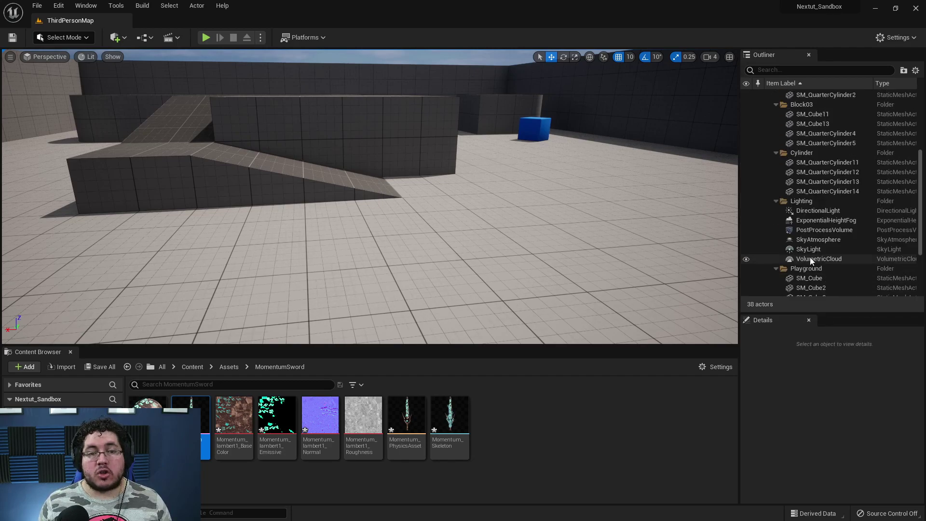
pyautogui.moveTo(400, 270); pyautogui.dragTo(414, 254, button='right')
pyautogui.press('d')
pyautogui.moveTo(487, 238); pyautogui.dragTo(514, 303, button='right')
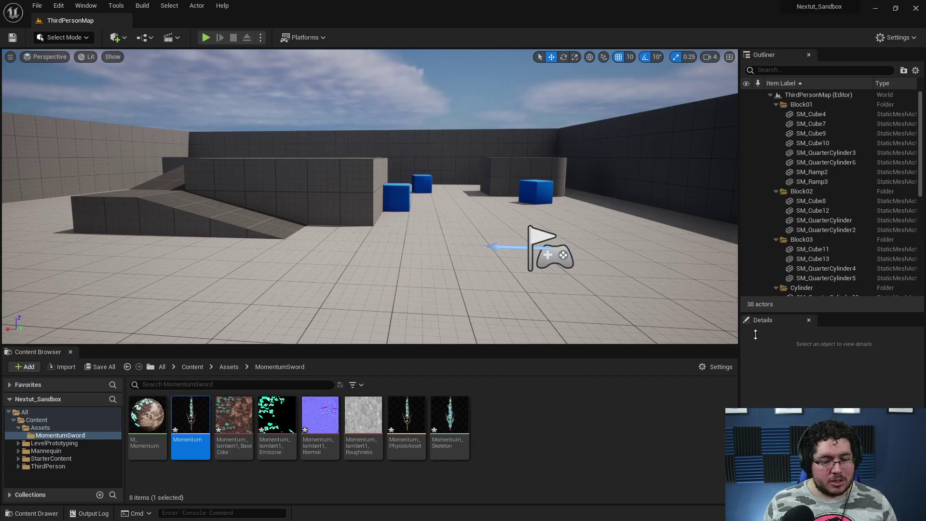
# Open the BP_ThirdPersonCharacter blueprint from the ThirdPerson Blueprints folder and maximize its editor window.
pyautogui.moveTo(50, 457); pyautogui.dragTo(59, 468)
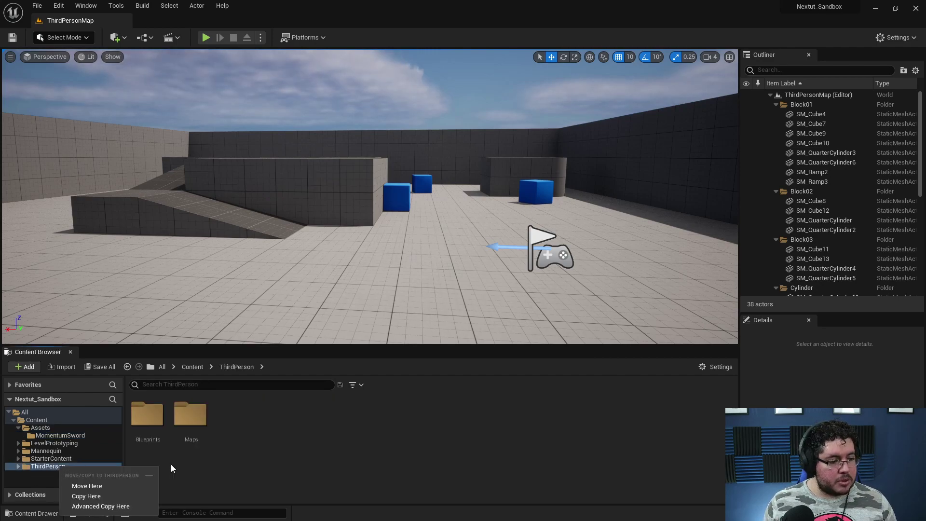
pyautogui.click(155, 437)
pyautogui.doubleClick(148, 415)
pyautogui.click(161, 420)
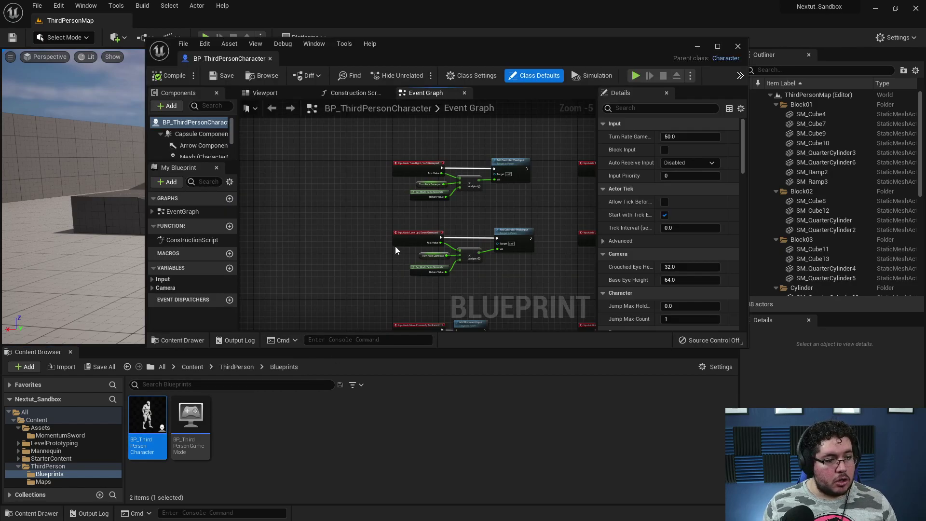
pyautogui.click(718, 47)
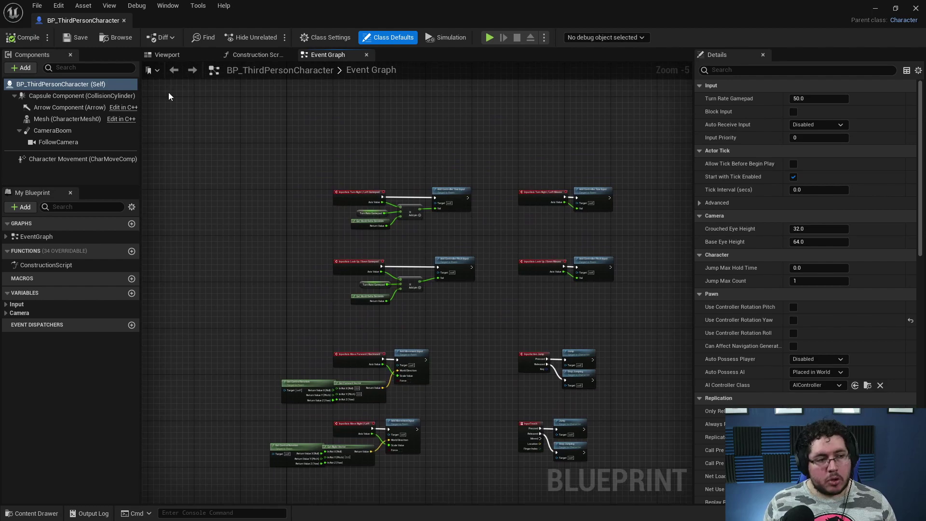
# Examine the character model in the blueprint's viewport and the input nodes in its event graph.
pyautogui.click(187, 56)
pyautogui.press('w')
pyautogui.press('s')
pyautogui.moveTo(456, 221)
pyautogui.mouseDown(button='right')
pyautogui.moveTo(456, 230)
pyautogui.moveTo(456, 220)
pyautogui.mouseUp(button='right')
pyautogui.press('w')
pyautogui.press('s')
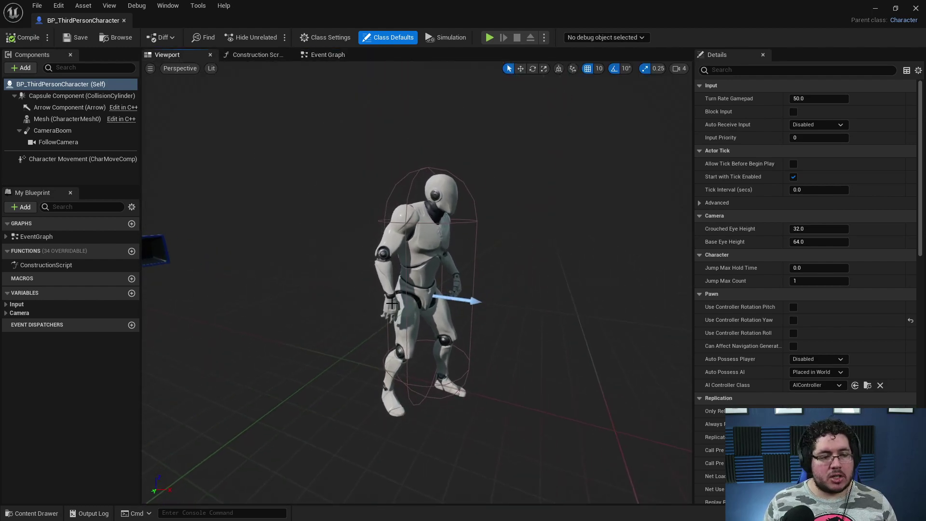
pyautogui.click(329, 54)
pyautogui.scroll(2, 458, 213)
pyautogui.moveTo(459, 212); pyautogui.dragTo(580, 195, button='right')
pyautogui.moveTo(579, 231); pyautogui.dragTo(472, 357, button='right')
pyautogui.scroll(-3, 472, 356)
pyautogui.click(167, 56)
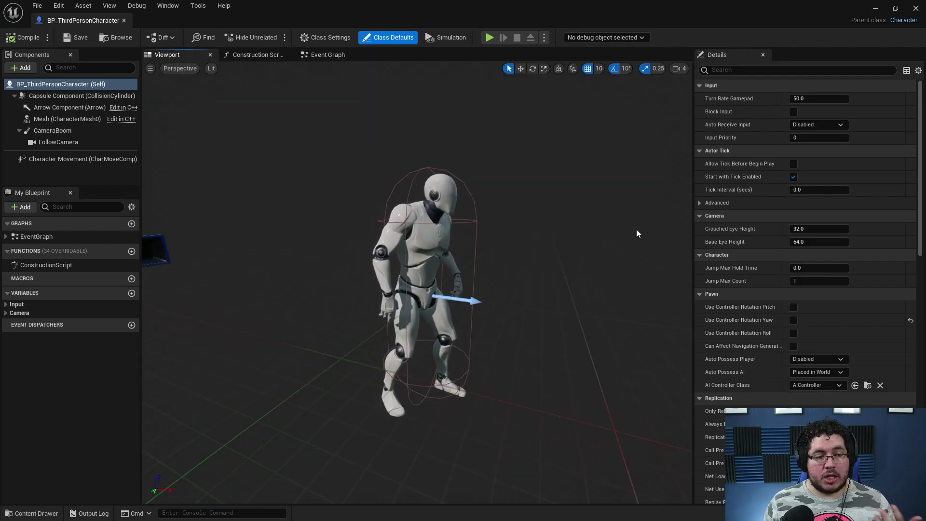
# Select the character's Mesh component and examine the mannequin from the front.
pyautogui.click(429, 241)
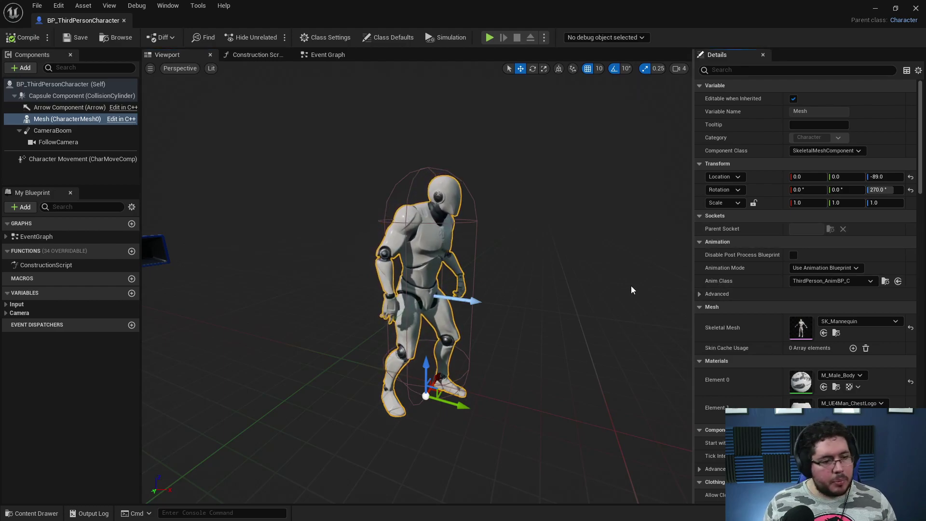
pyautogui.moveTo(592, 295); pyautogui.dragTo(518, 302, button='right')
pyautogui.press('s')
pyautogui.press('a')
pyautogui.press('d')
pyautogui.press('w')
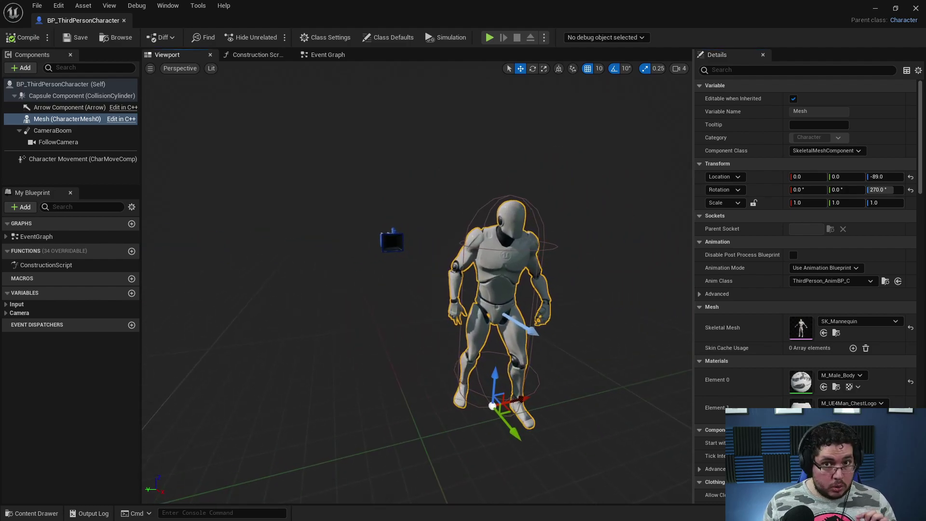
pyautogui.press('d')
pyautogui.moveTo(518, 302); pyautogui.dragTo(520, 302, button='right')
pyautogui.press('a')
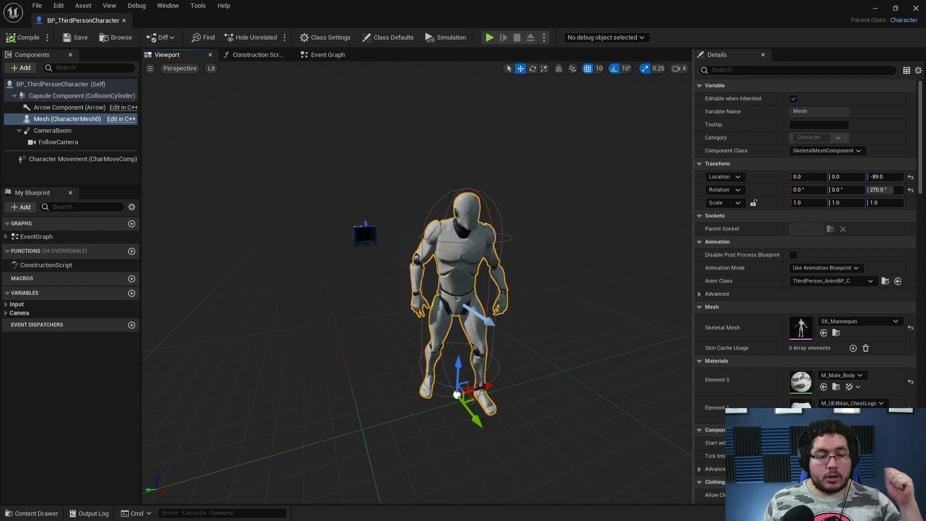
# Add an Event BeginPlay node in the empty area above the input nodes of the character's event graph.
pyautogui.click(325, 54)
pyautogui.scroll(4, 505, 307)
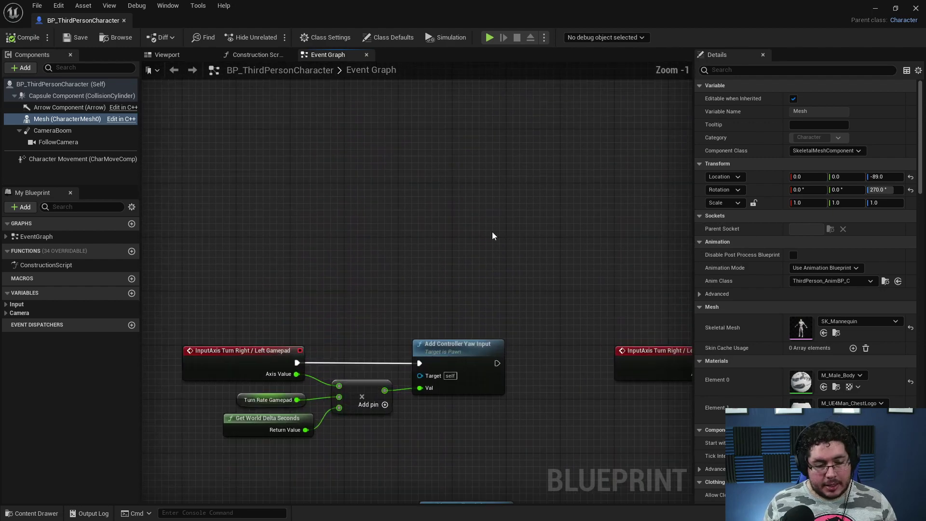
pyautogui.moveTo(492, 271); pyautogui.dragTo(515, 339, button='right')
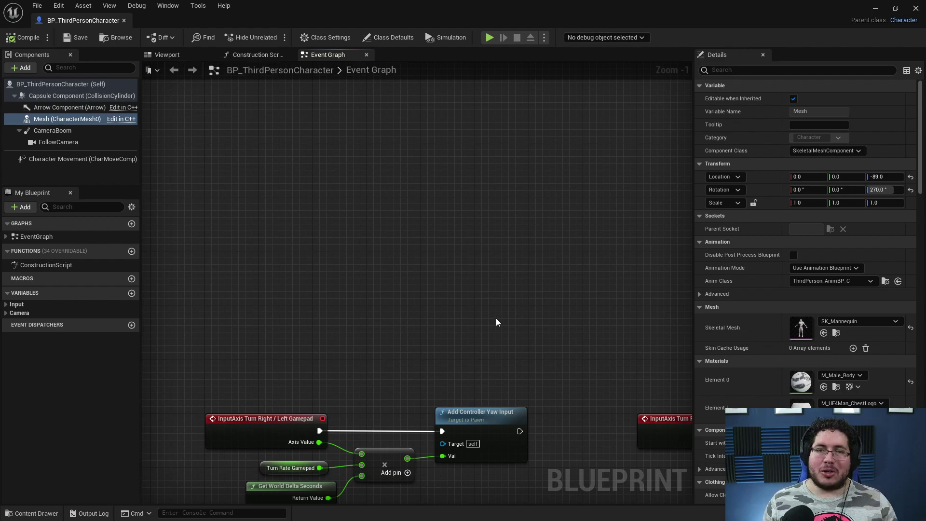
pyautogui.moveTo(506, 317); pyautogui.dragTo(502, 364, button='right')
pyautogui.rightClick(381, 261)
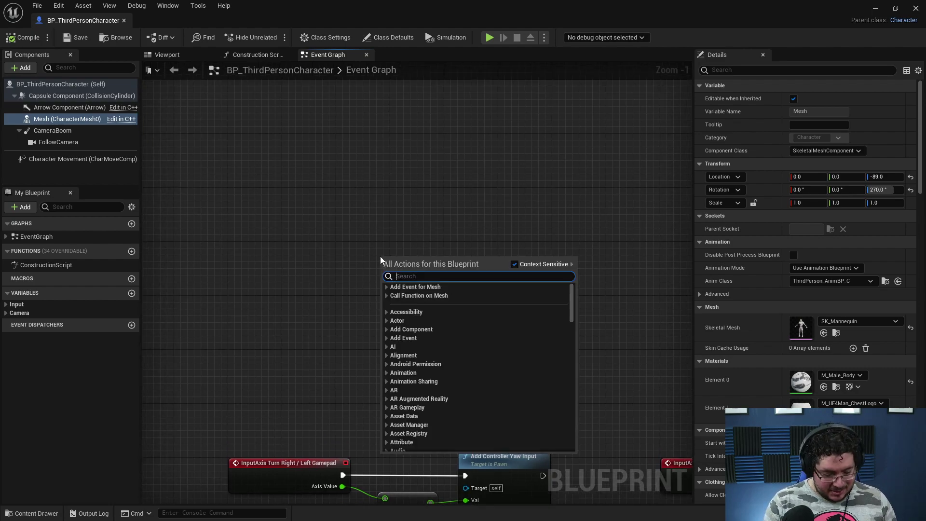
pyautogui.write('begin')
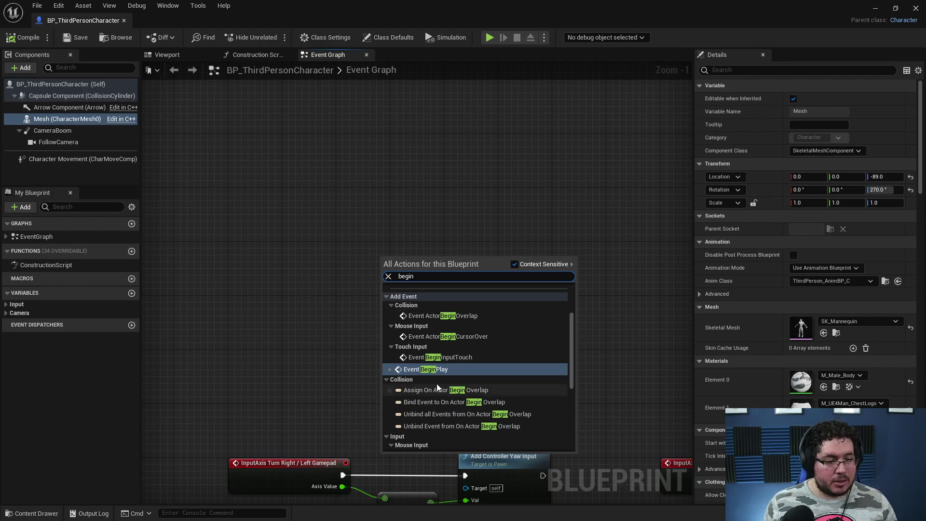
pyautogui.click(428, 369)
pyautogui.moveTo(404, 262); pyautogui.dragTo(306, 215)
pyautogui.scroll(1, 396, 256)
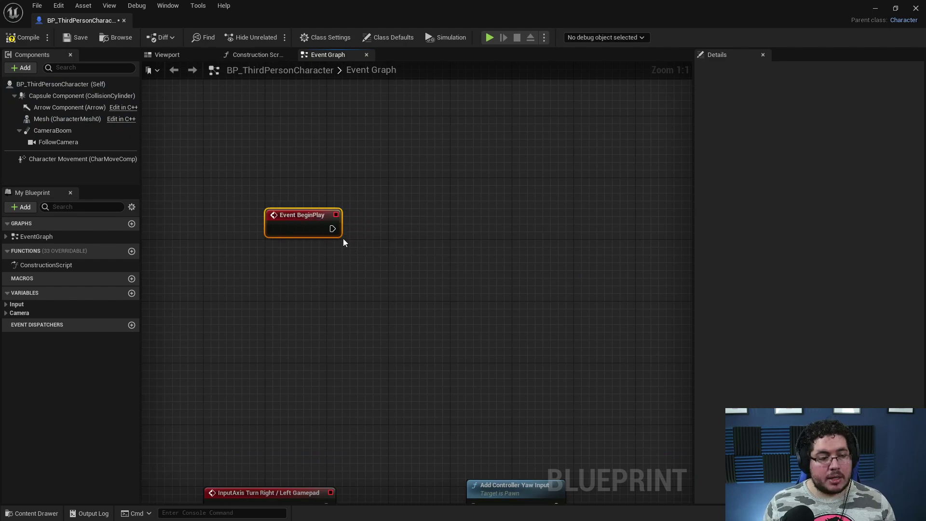
pyautogui.moveTo(344, 239); pyautogui.dragTo(310, 215, button='right')
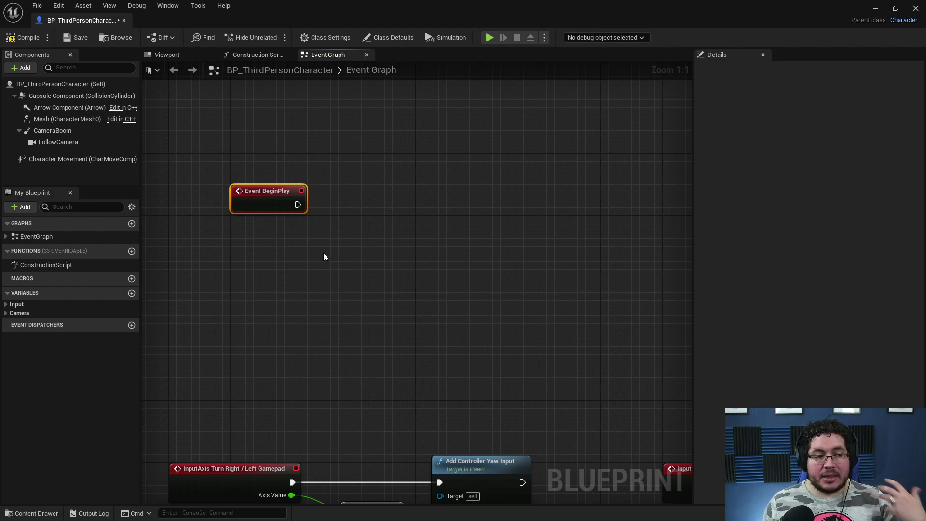
# Add an Attach Actor To Component node connected to Event BeginPlay's execution output and place it beside the event.
pyautogui.moveTo(298, 205); pyautogui.dragTo(367, 232)
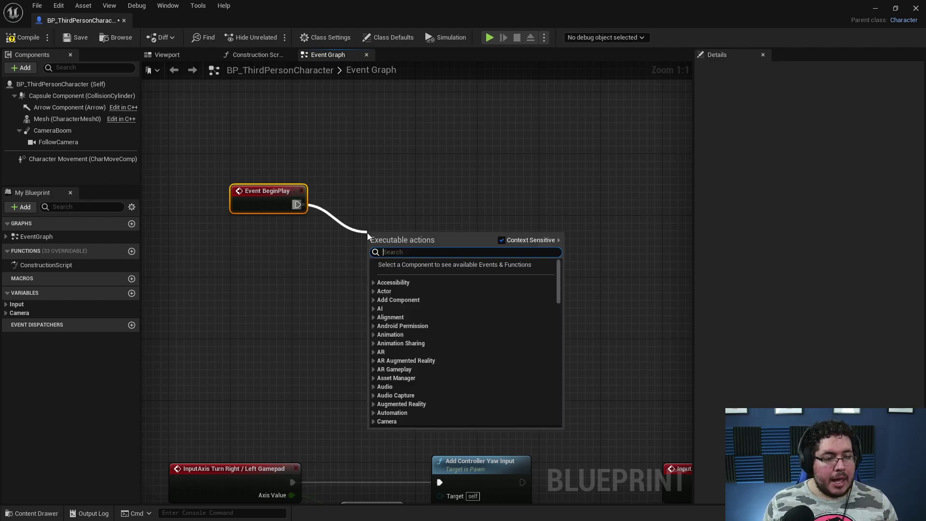
pyautogui.write('attach ')
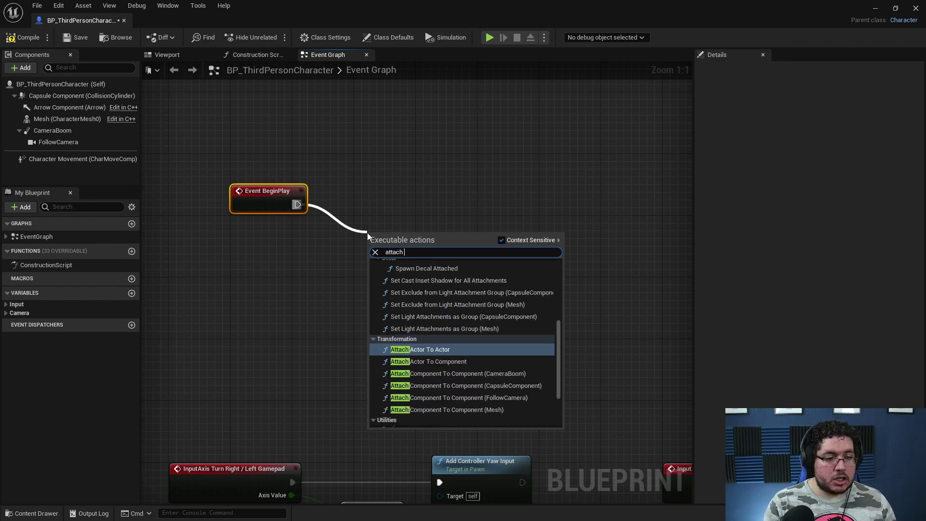
pyautogui.write('actor')
pyautogui.press('Down')
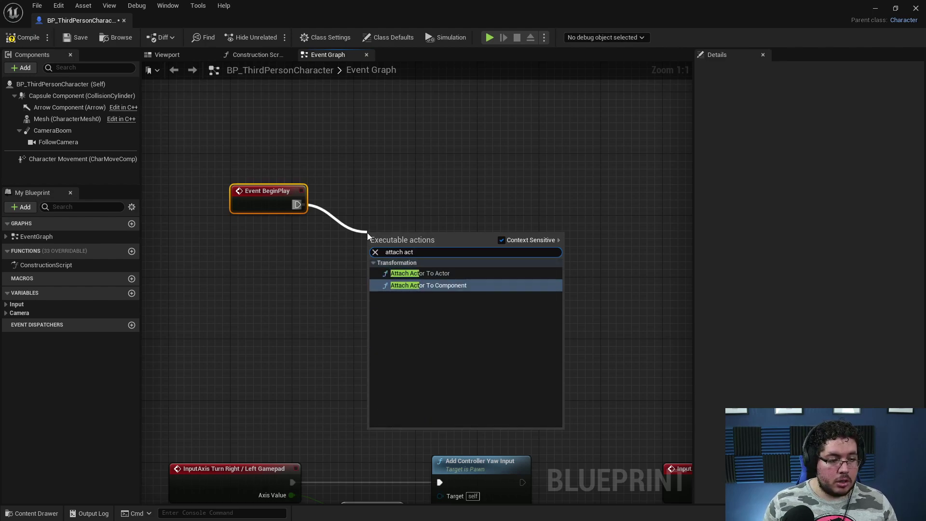
pyautogui.press('Return')
pyautogui.moveTo(427, 237); pyautogui.dragTo(478, 187)
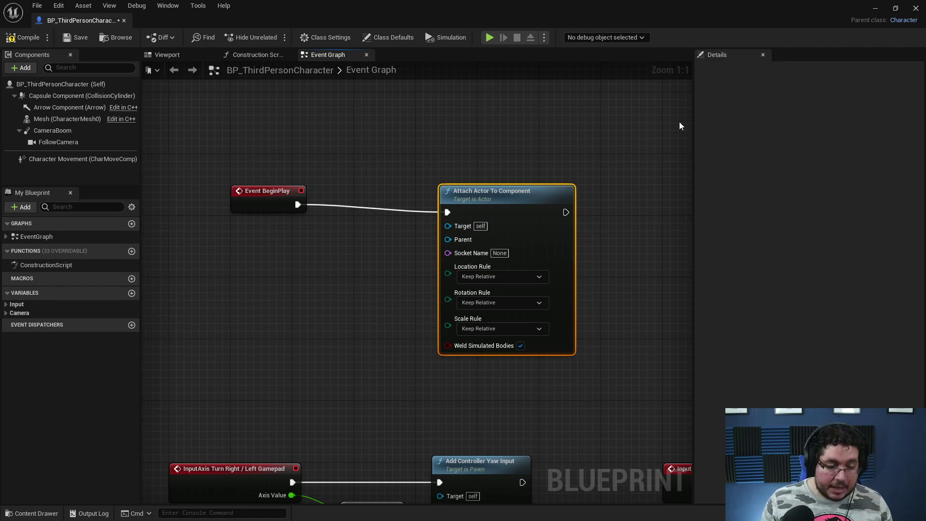
# Create an Actor blueprint class named BP_Momentum in the MomentumSword folder and open it.
pyautogui.click(876, 8)
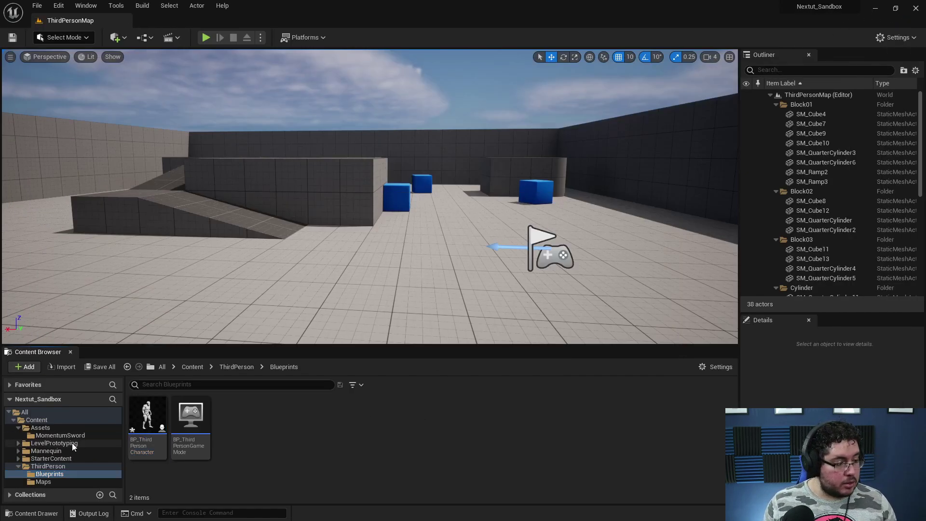
pyautogui.click(56, 436)
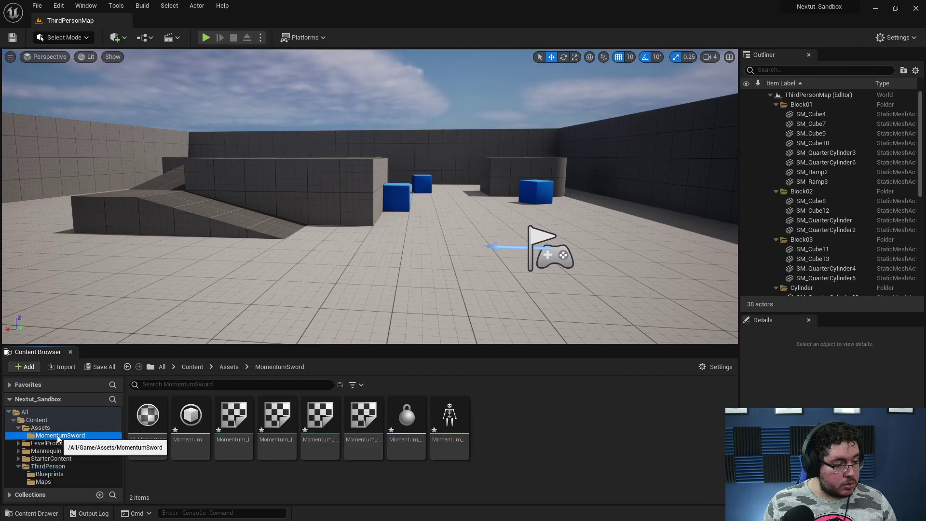
pyautogui.rightClick(531, 418)
pyautogui.click(581, 164)
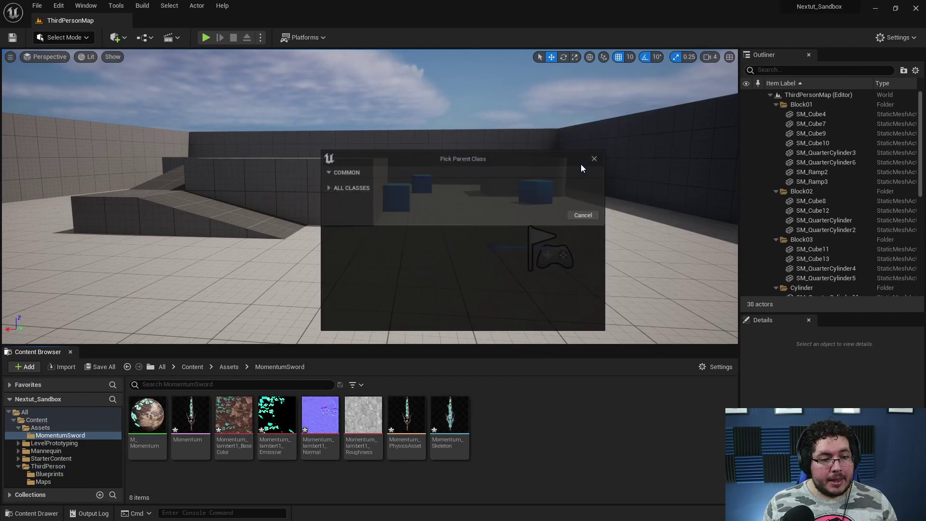
pyautogui.click(351, 192)
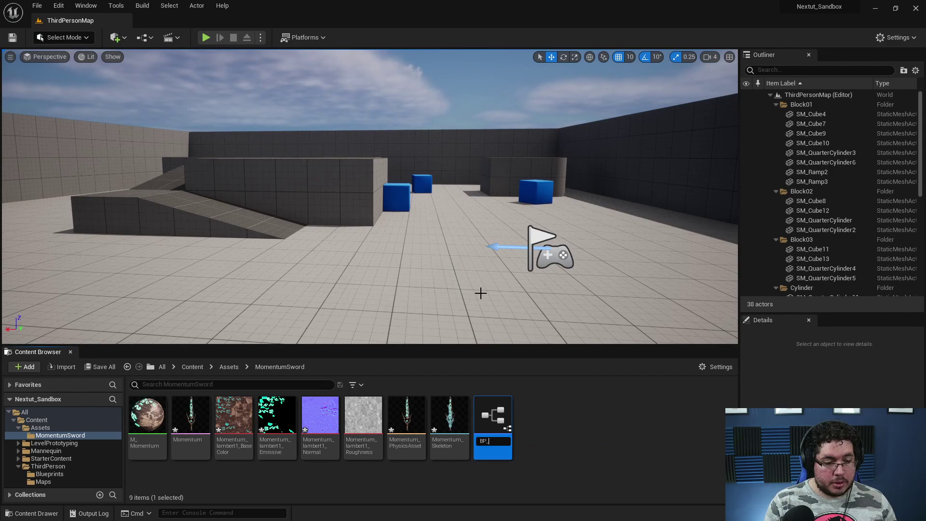
pyautogui.write('BP_Momentum')
pyautogui.press('Return')
pyautogui.press('Return')
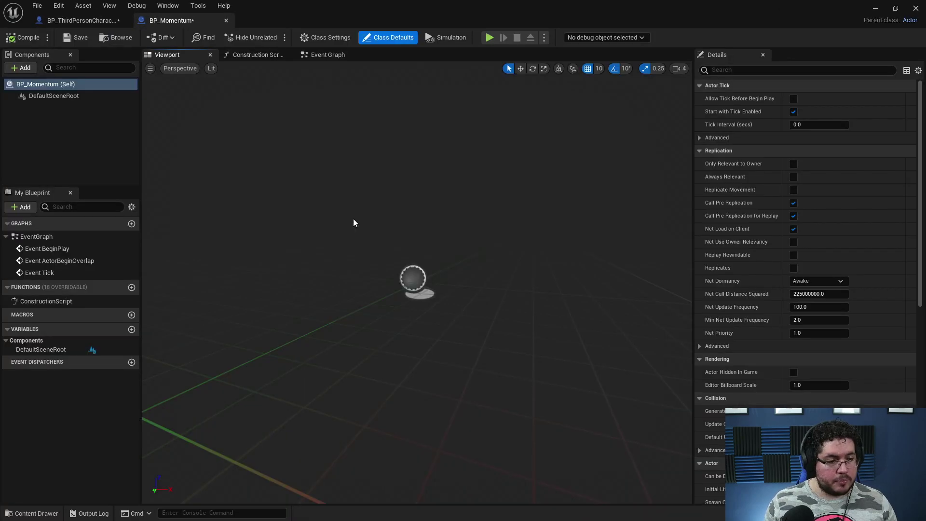
# Add a Skeletal Mesh component named Momentum to BP_Momentum.
pyautogui.click(33, 68)
pyautogui.write('skele')
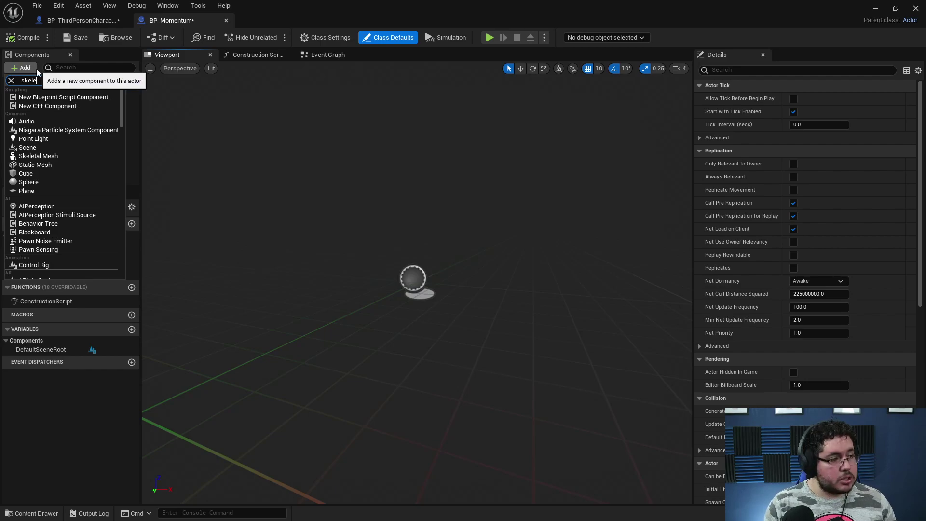
pyautogui.write('tal')
pyautogui.click(42, 94)
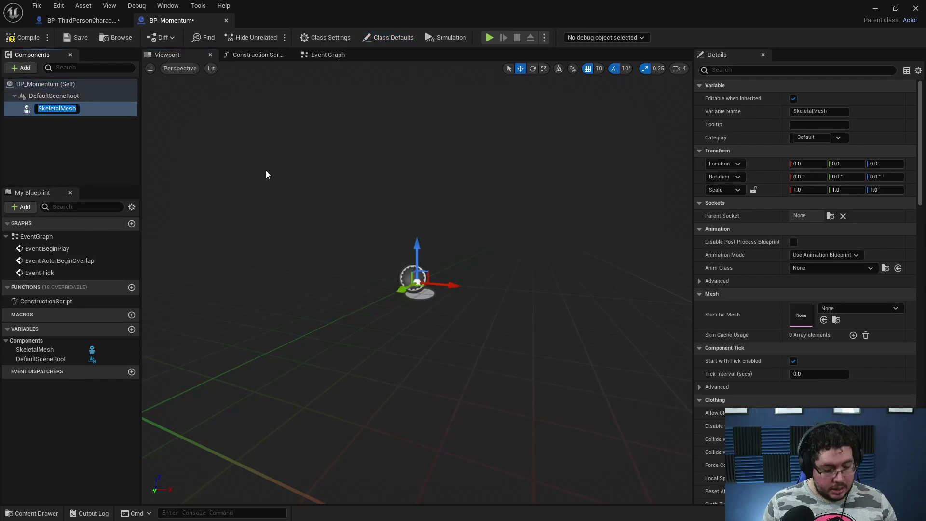
pyautogui.write('Momentum')
pyautogui.press('Return')
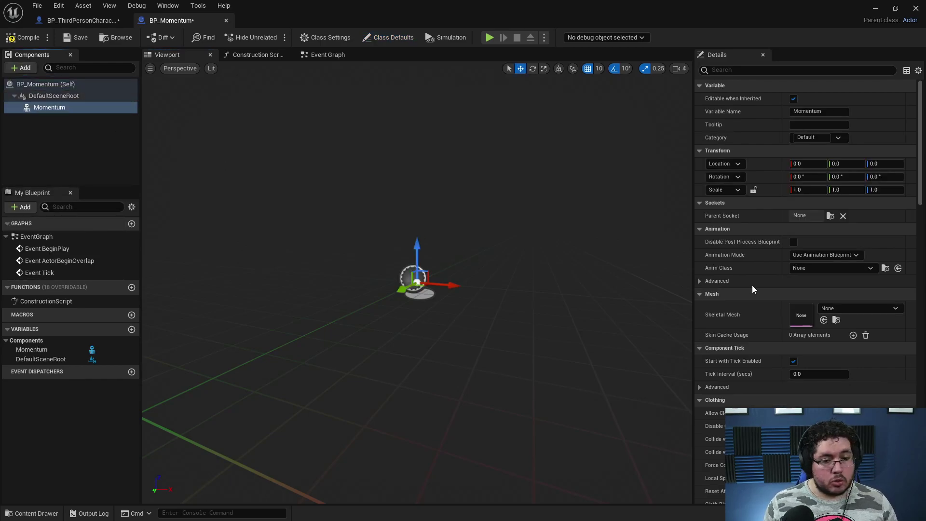
# Assign the Momentum skeletal mesh to the Momentum component and compile the blueprint.
pyautogui.click(839, 311)
pyautogui.click(828, 392)
pyautogui.moveTo(527, 267); pyautogui.dragTo(424, 258, button='right')
pyautogui.press('w')
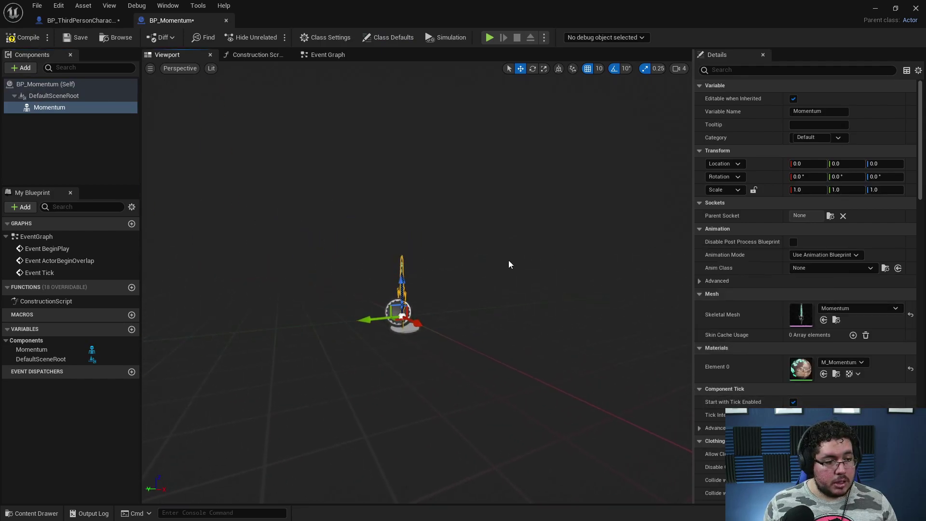
pyautogui.click(28, 38)
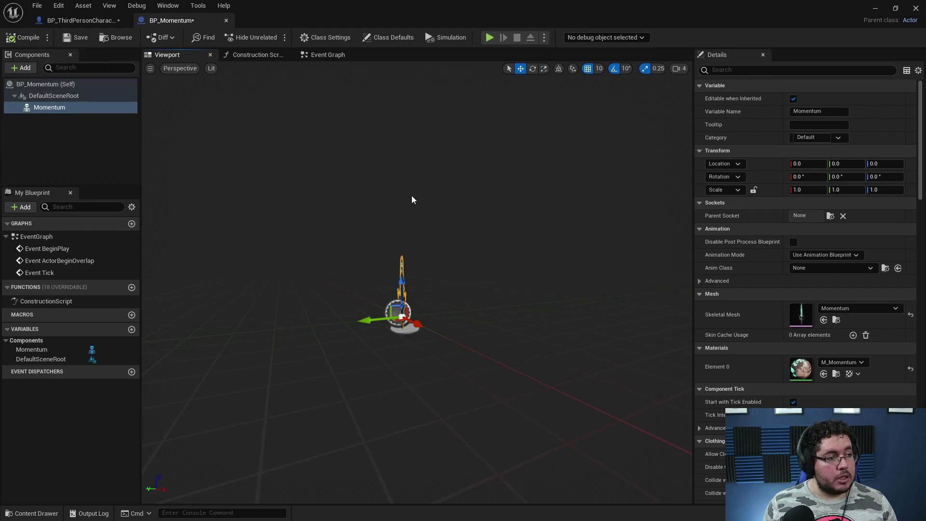
pyautogui.press('a')
pyautogui.moveTo(431, 284); pyautogui.dragTo(473, 284, button='right')
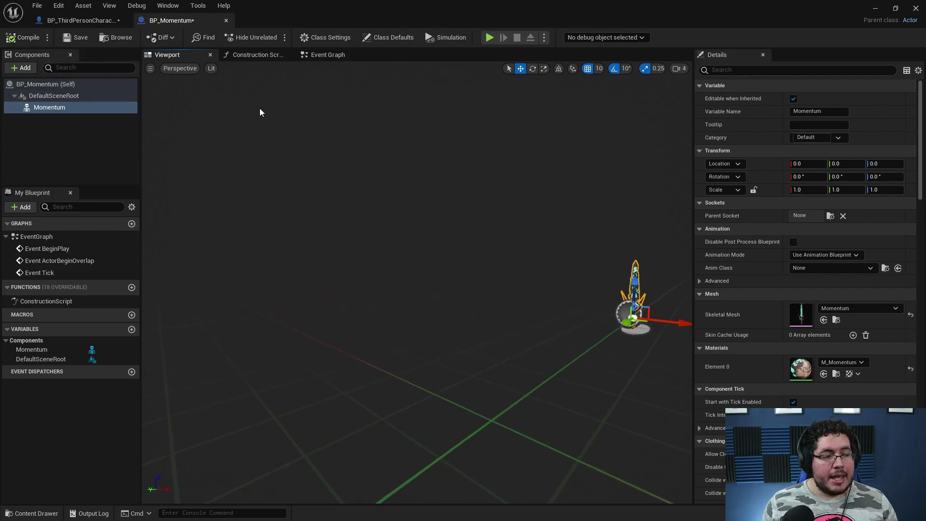
# Add a Skeletal Mesh component to BP_ThirdPersonCharacter and assign the Momentum skeletal mesh to it.
pyautogui.click(80, 20)
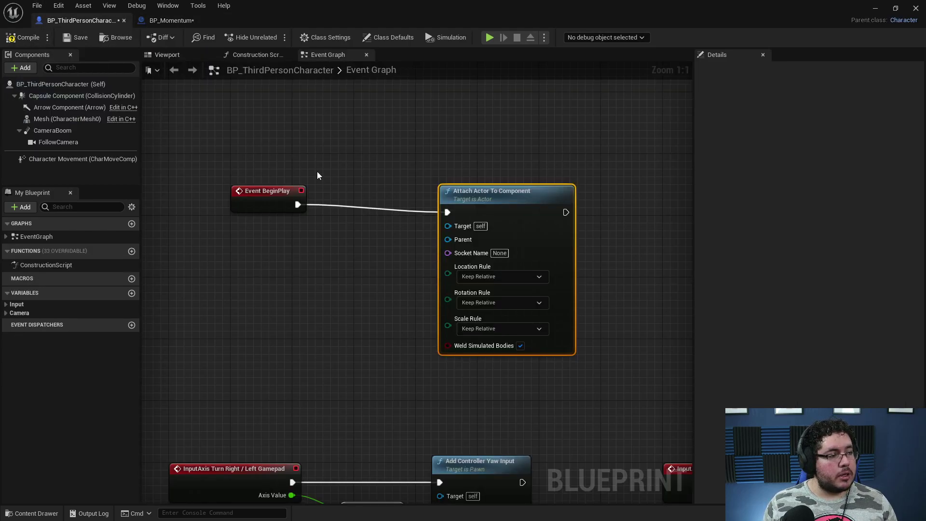
pyautogui.click(164, 55)
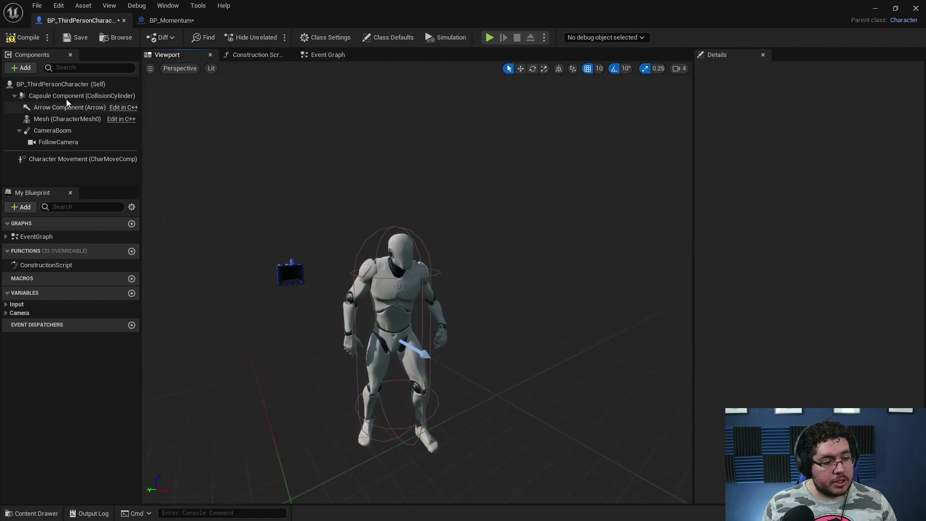
pyautogui.click(30, 68)
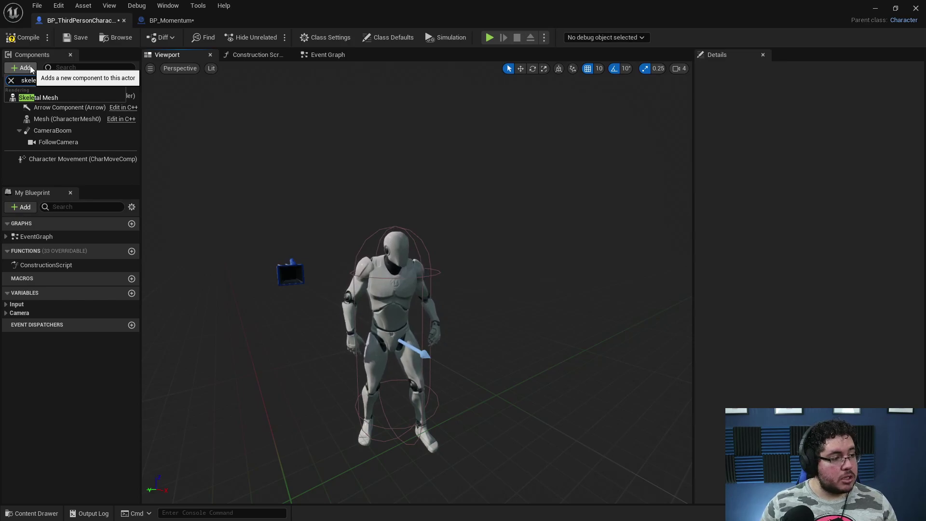
pyautogui.press('Return')
pyautogui.click(858, 309)
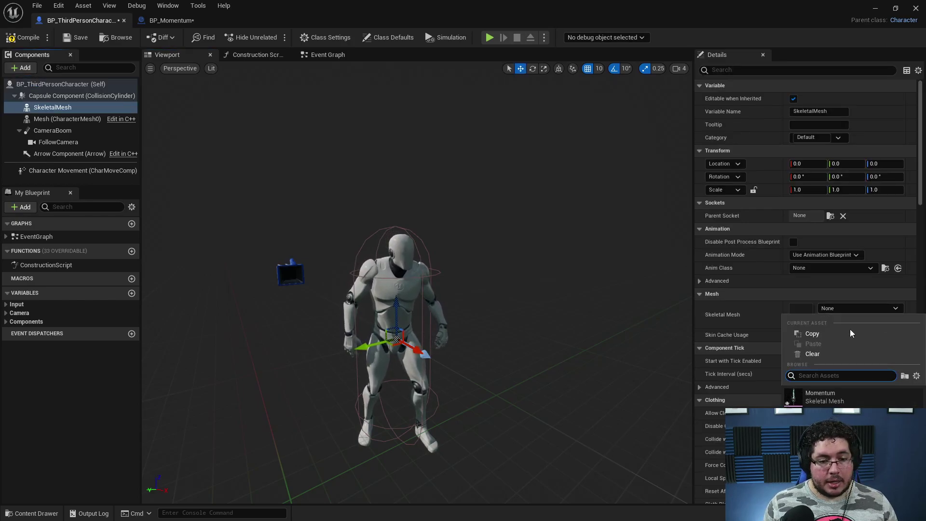
pyautogui.click(826, 396)
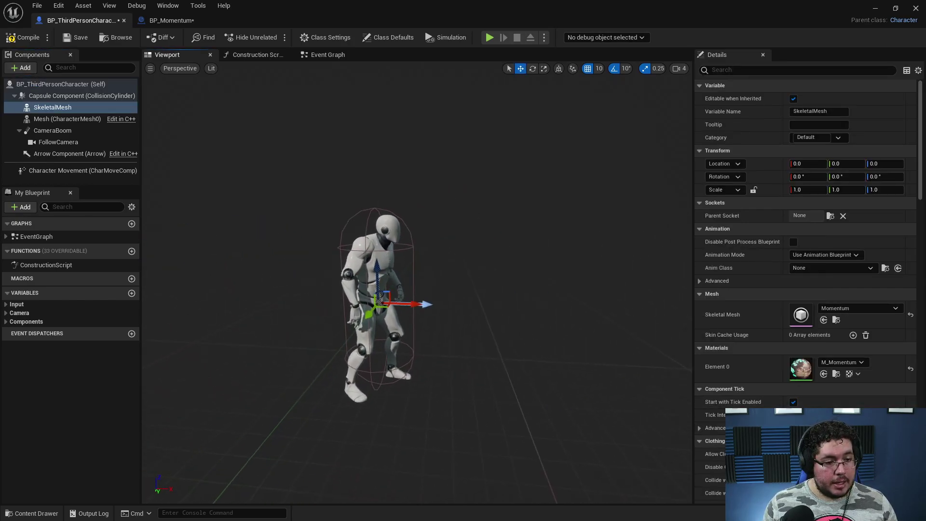
# Try the sword mesh beside the character at X location 40 and scale 3.75, and delete this test component.
pyautogui.moveTo(325, 355); pyautogui.dragTo(482, 321)
pyautogui.press('r')
pyautogui.moveTo(483, 321); pyautogui.dragTo(352, 323, button='right')
pyautogui.press('d')
pyautogui.moveTo(491, 398); pyautogui.dragTo(464, 392)
pyautogui.hotkey('ctrl', 'z')
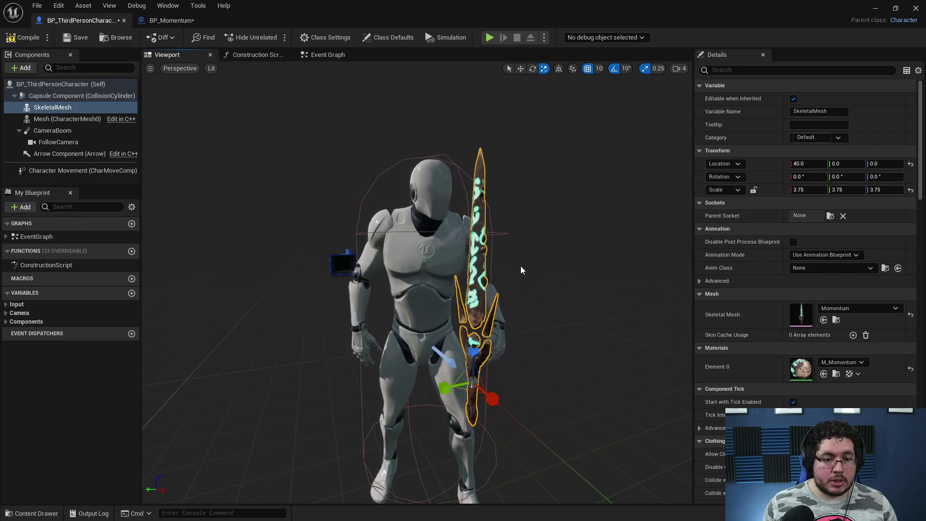
pyautogui.moveTo(473, 381)
pyautogui.mouseDown()
pyautogui.moveTo(466, 386)
pyautogui.moveTo(473, 381)
pyautogui.mouseUp()
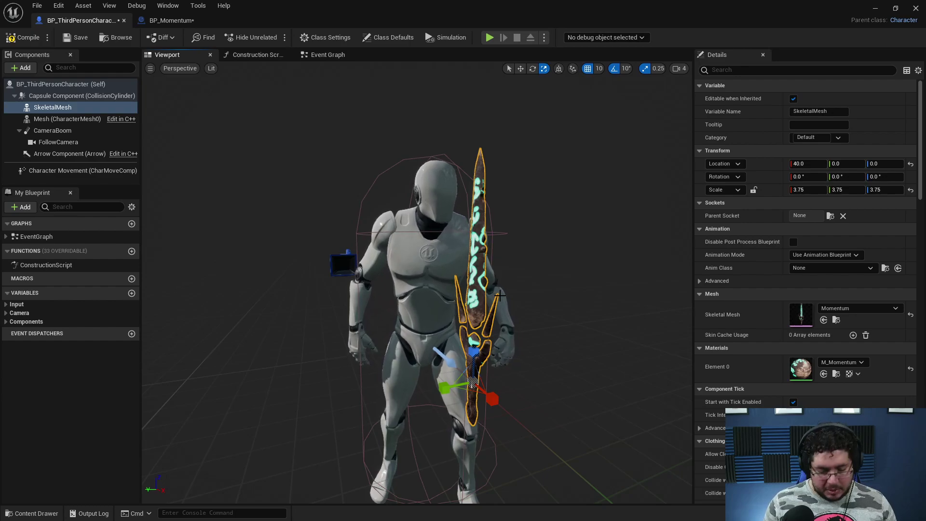
pyautogui.press('Delete')
# Set the Momentum component's scale in BP_Momentum to 3.5 on all three axes.
pyautogui.click(172, 20)
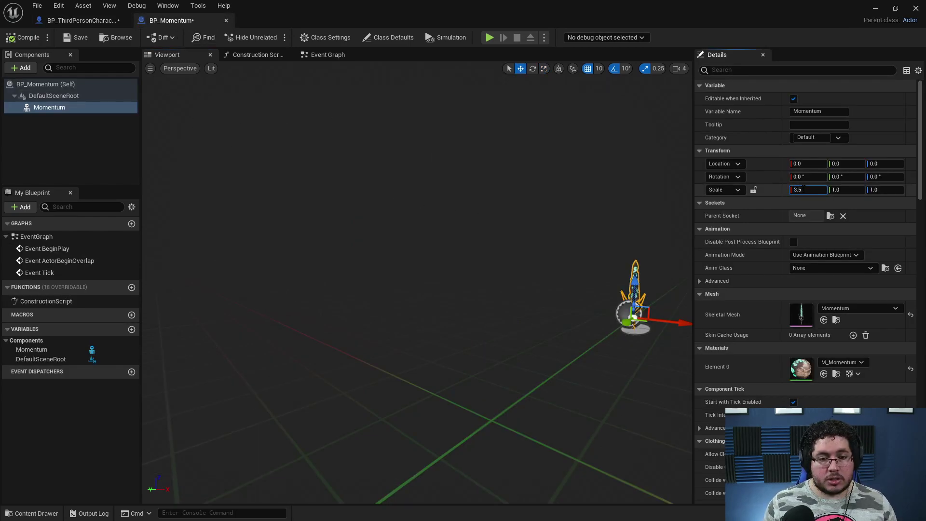
pyautogui.press('Tab')
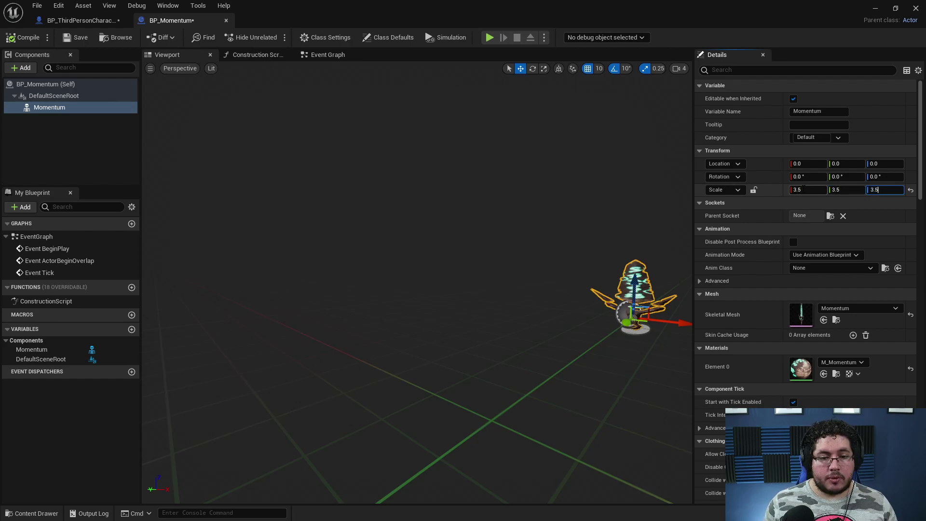
pyautogui.press('Return')
pyautogui.moveTo(210, 174); pyautogui.dragTo(256, 166, button='right')
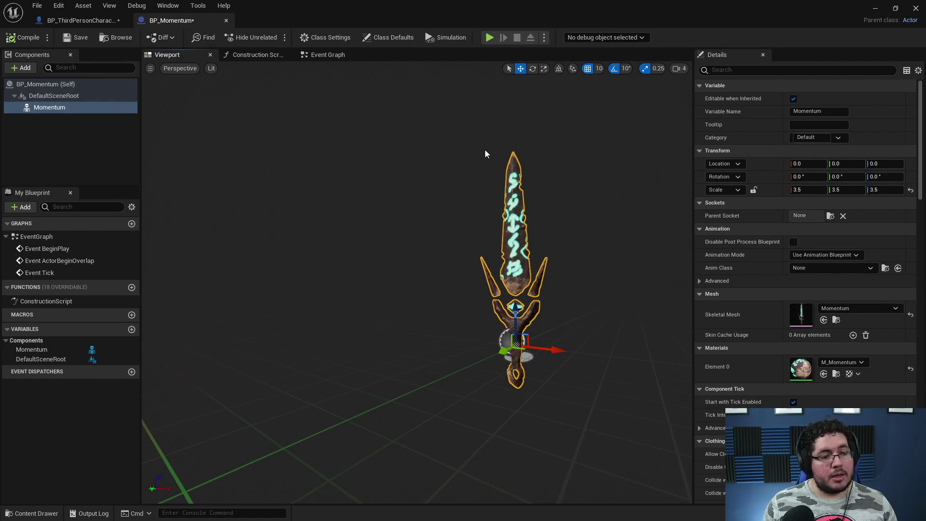
pyautogui.moveTo(480, 148); pyautogui.dragTo(501, 149, button='right')
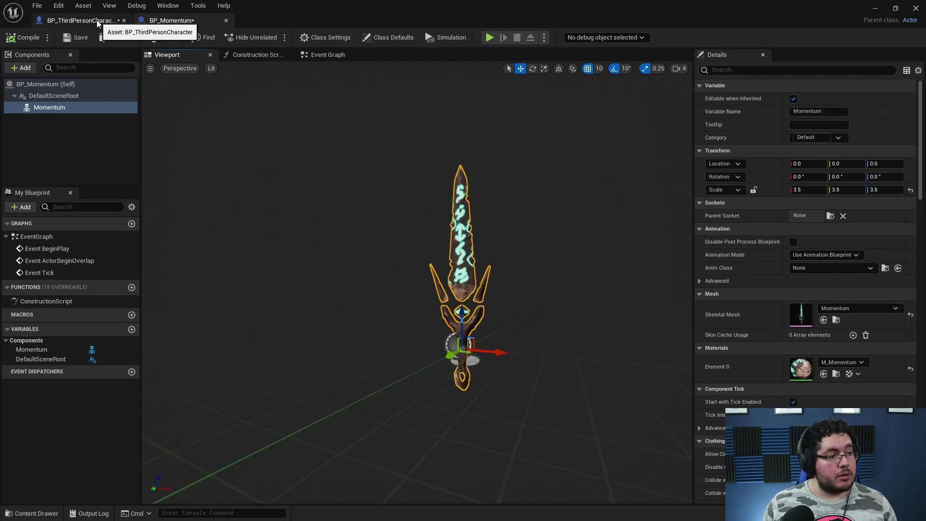
# Return to BP_ThirdPersonCharacter and open its Event Graph at the Event BeginPlay node.
pyautogui.click(82, 20)
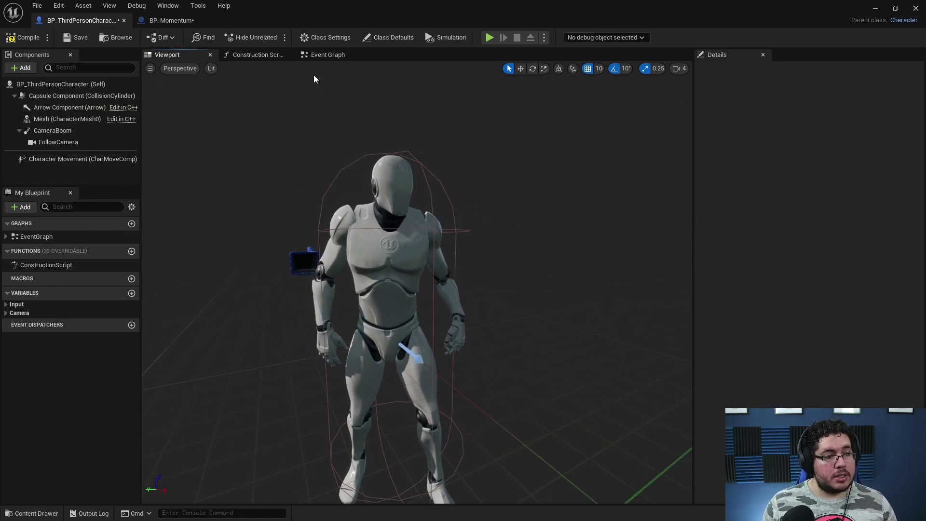
pyautogui.click(168, 6)
pyautogui.click(146, 22)
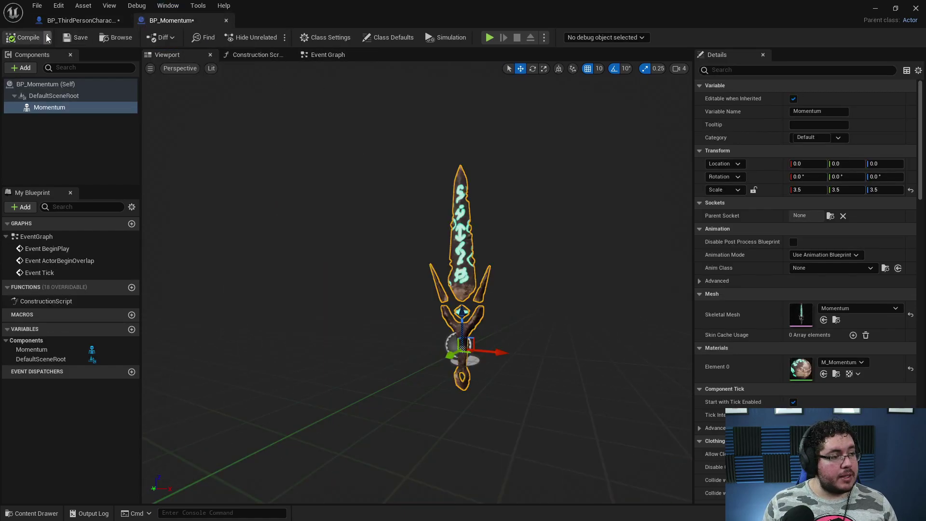
pyautogui.click(77, 23)
pyautogui.click(322, 55)
pyautogui.moveTo(366, 167); pyautogui.dragTo(422, 154, button='right')
pyautogui.moveTo(365, 262); pyautogui.dragTo(422, 257, button='right')
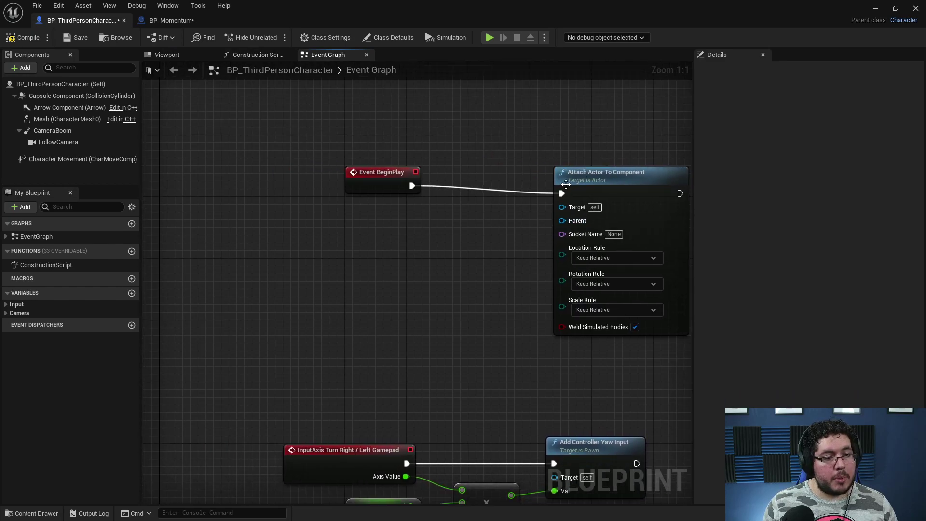
pyautogui.rightClick(356, 274)
pyautogui.write('get actor')
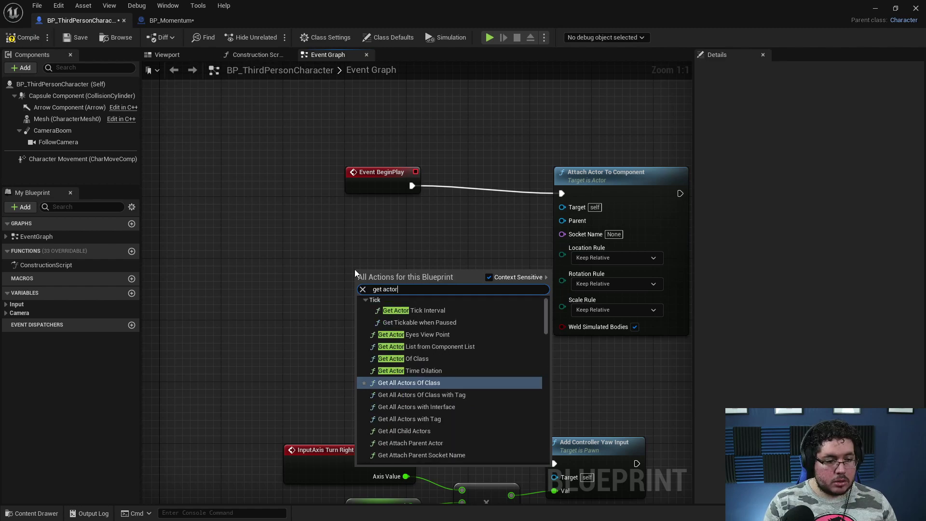
pyautogui.write(' of class')
pyautogui.press('Return')
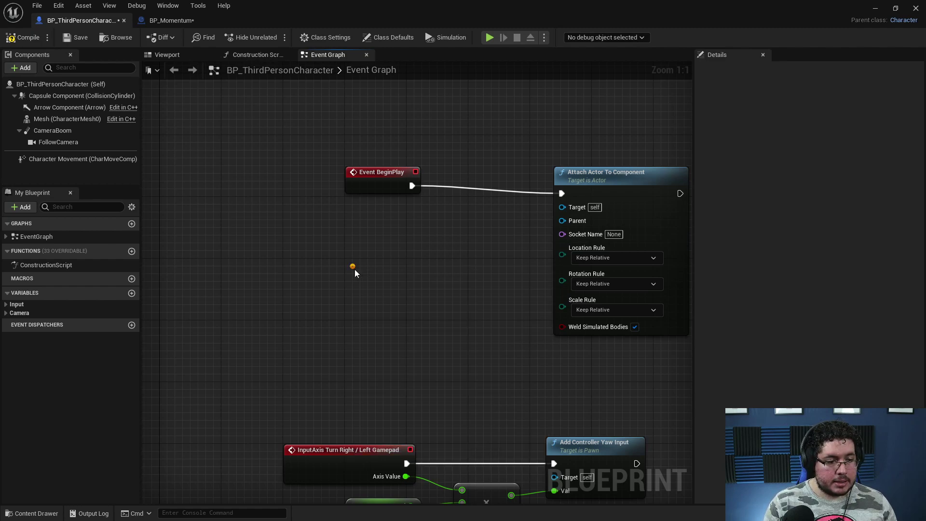
pyautogui.click(386, 309)
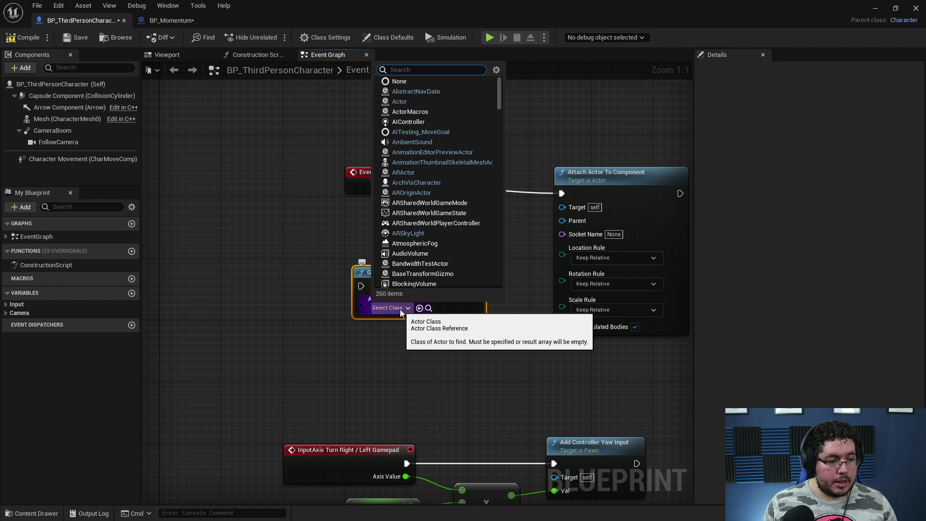
pyautogui.write('moment')
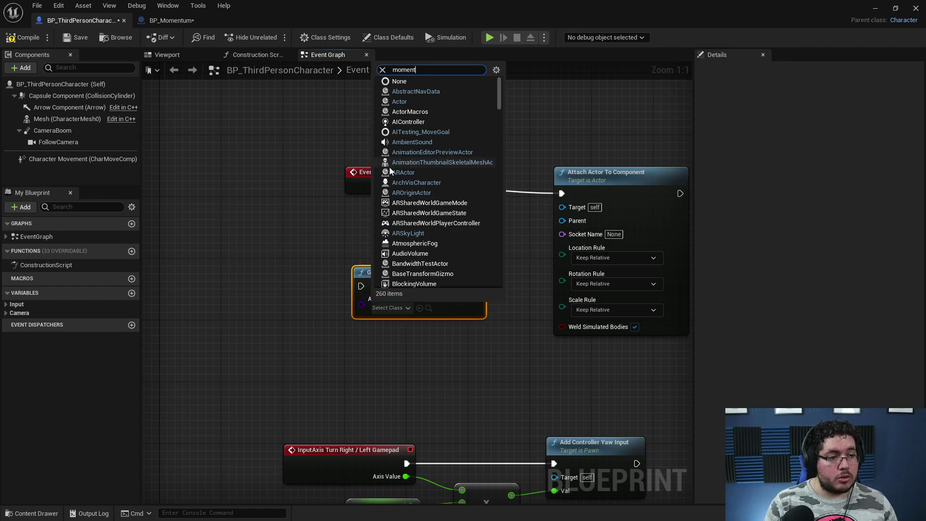
pyautogui.press('Escape')
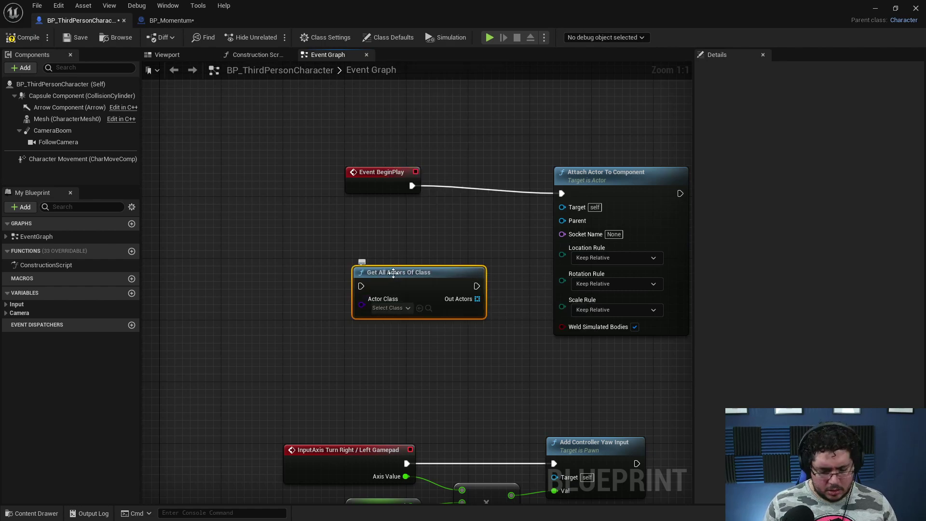
pyautogui.press('Delete')
# Add a Spawn Actor from Class node below Event BeginPlay.
pyautogui.moveTo(392, 273); pyautogui.dragTo(335, 265, button='right')
pyautogui.rightClick(334, 265)
pyautogui.write('pawn')
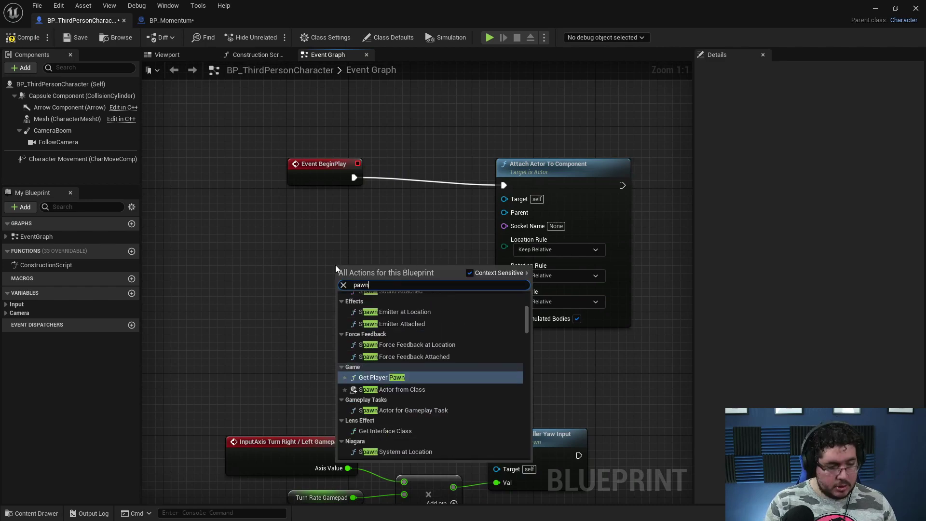
pyautogui.press('BackSpace')
pyautogui.press('BackSpace')
pyautogui.press('BackSpace')
pyautogui.press('BackSpace')
pyautogui.write('spawn ac')
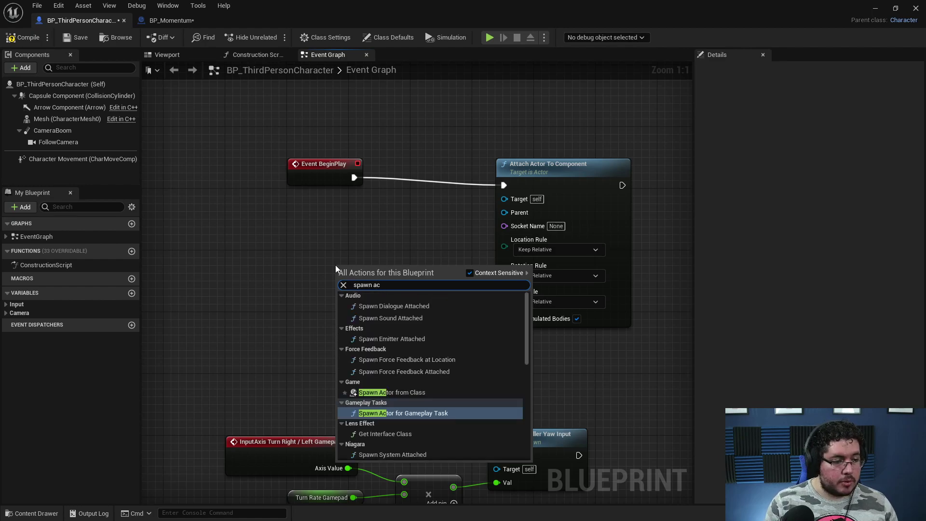
pyautogui.press('Up')
pyautogui.press('Return')
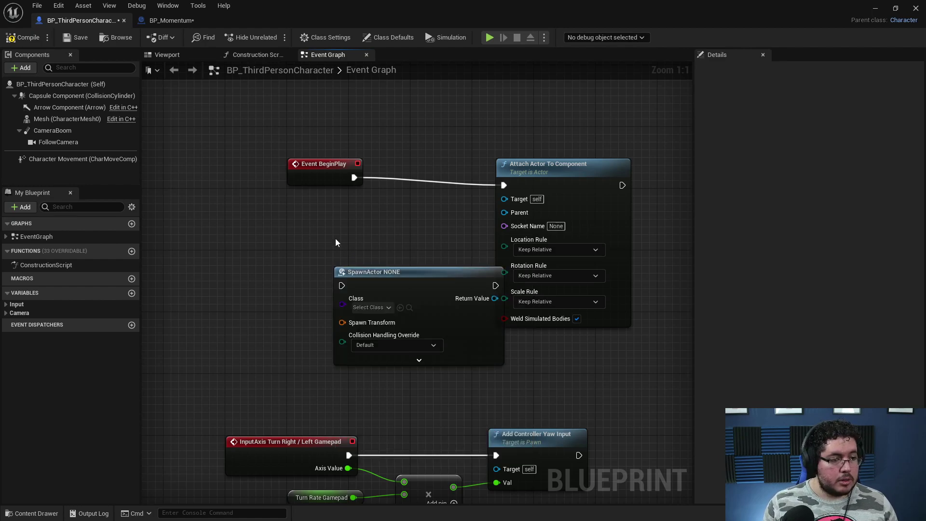
# Connect Event BeginPlay's execution output to the SpawnActor node and set its class to BP_Momentum.
pyautogui.moveTo(315, 149); pyautogui.dragTo(400, 143, button='right')
pyautogui.moveTo(399, 159); pyautogui.dragTo(279, 161)
pyautogui.moveTo(504, 275); pyautogui.dragTo(435, 260)
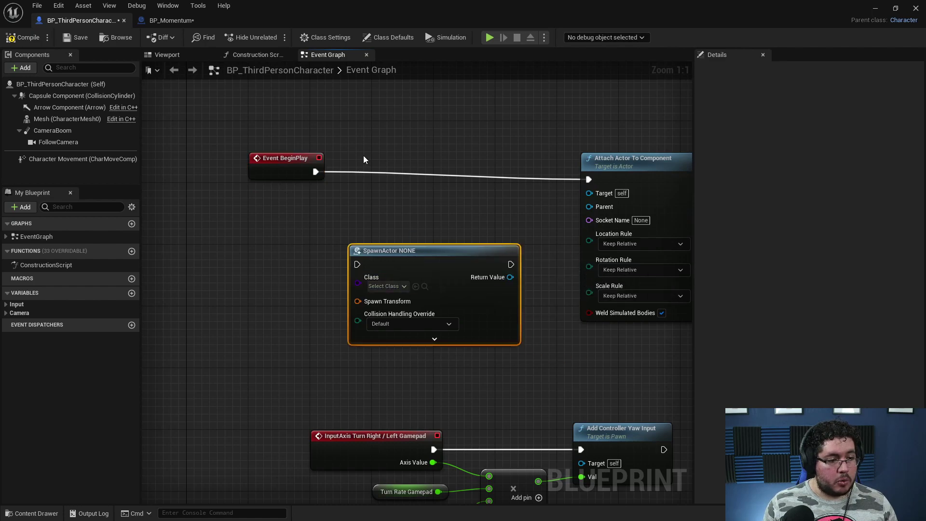
pyautogui.moveTo(318, 167); pyautogui.dragTo(399, 244)
pyautogui.click(392, 279)
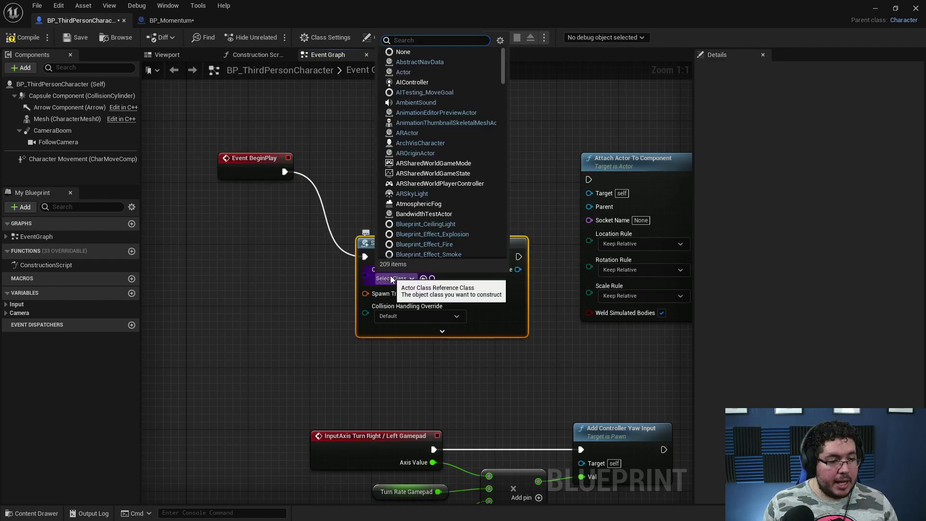
pyautogui.write('mome')
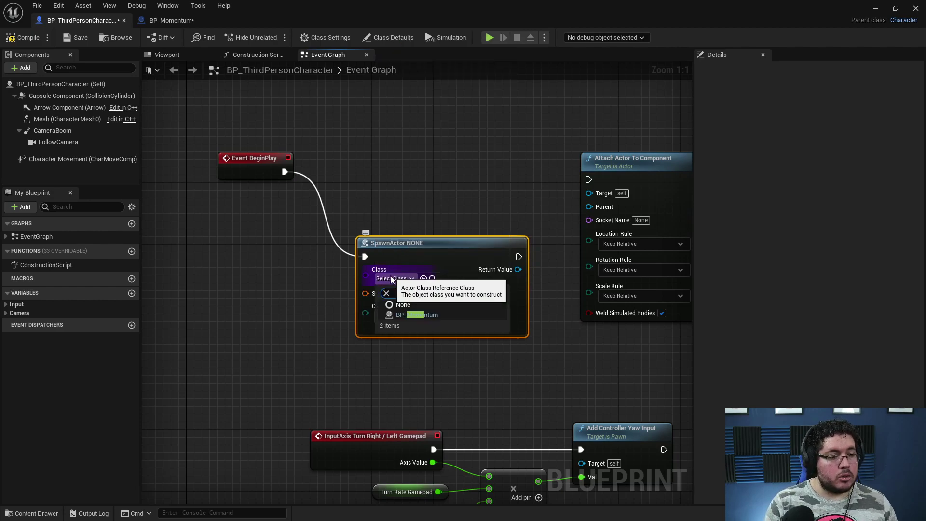
pyautogui.click(424, 314)
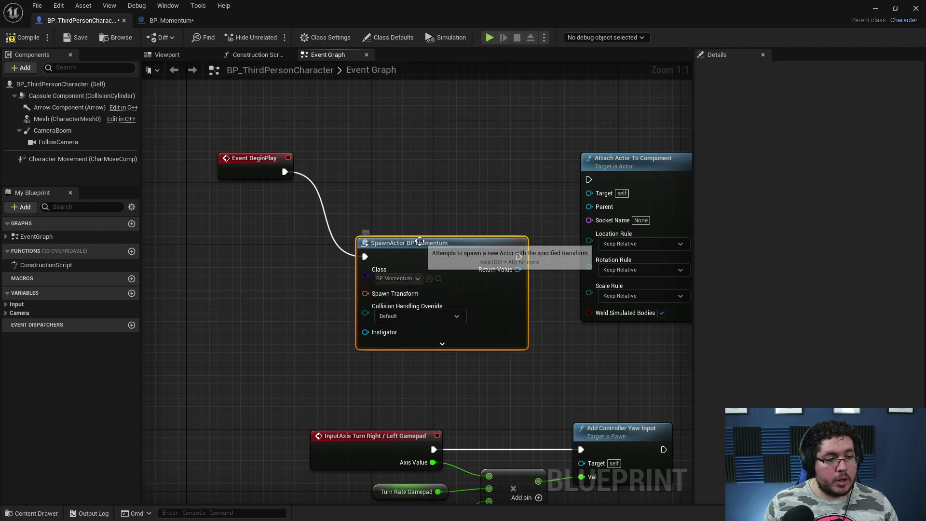
# Add a reference to the Capsule Component in the graph, beside the SpawnActor node.
pyautogui.moveTo(306, 291); pyautogui.dragTo(301, 267, button='right')
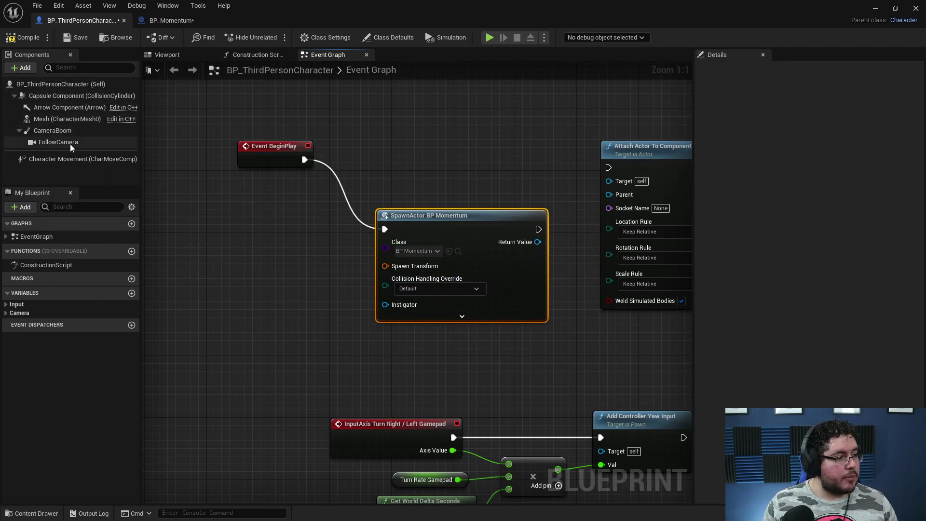
pyautogui.moveTo(46, 97); pyautogui.dragTo(162, 242)
pyautogui.moveTo(227, 248); pyautogui.dragTo(248, 290)
pyautogui.write('world loca')
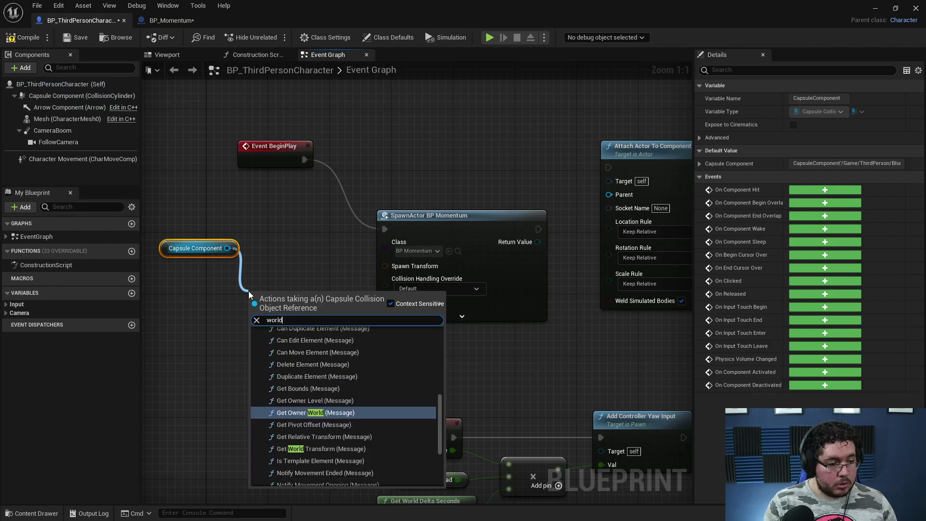
pyautogui.press('Up')
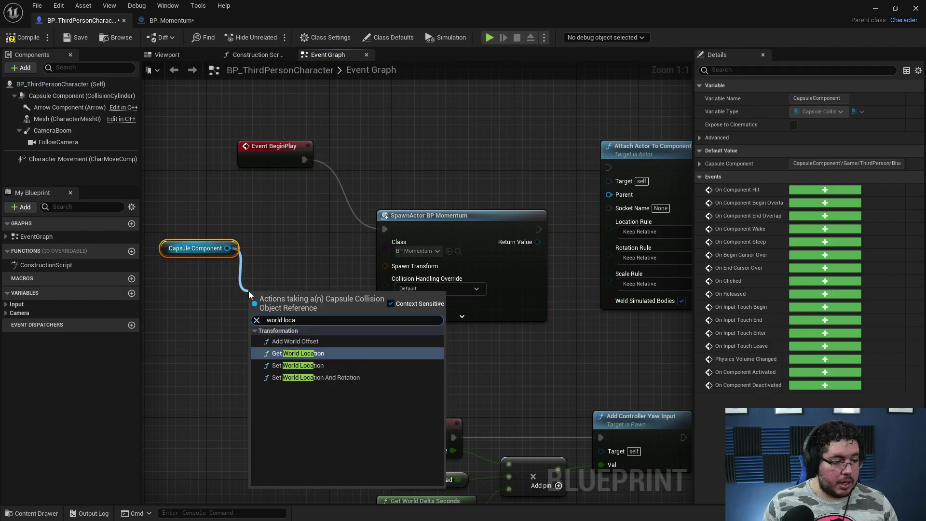
pyautogui.press('Return')
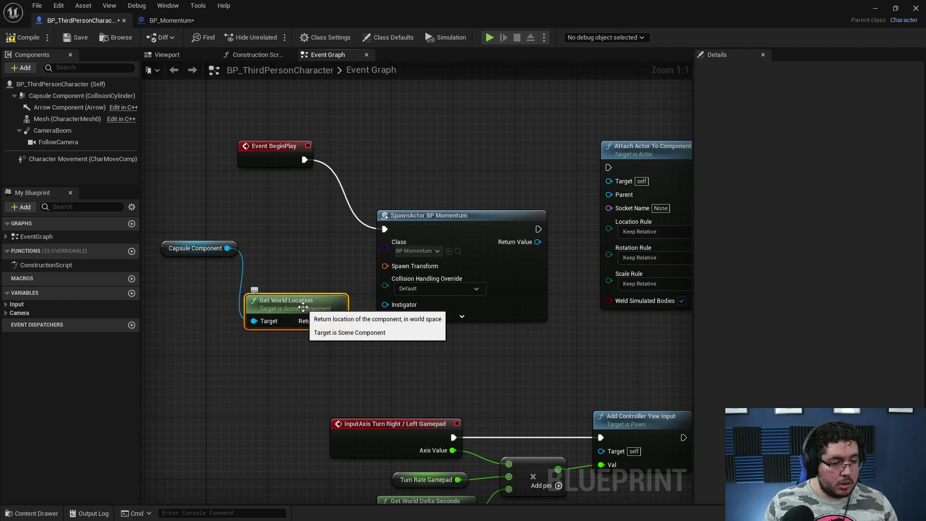
pyautogui.press('Delete')
# Add a Get Relative Transform node from Capsule Component and connect its Return Value to SpawnActor's Spawn Transform.
pyautogui.moveTo(228, 248); pyautogui.dragTo(247, 302)
pyautogui.write('get transo')
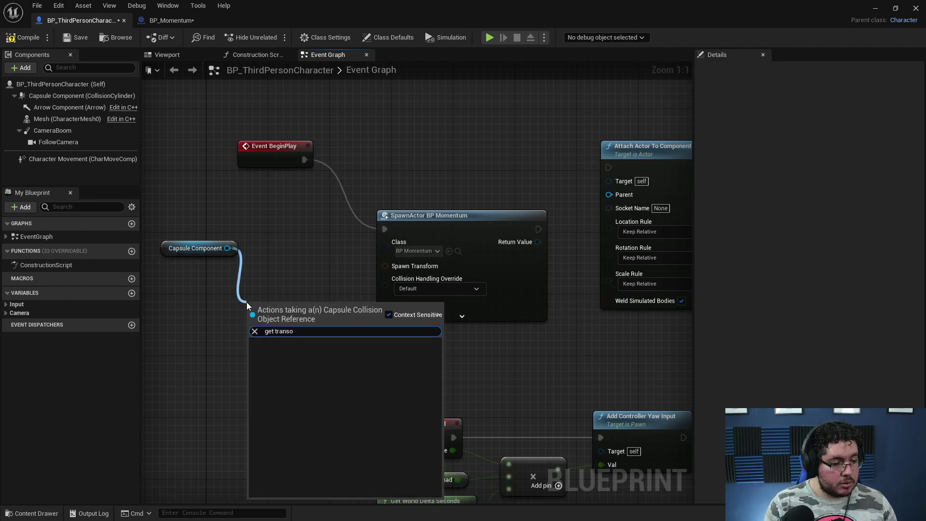
pyautogui.press('BackSpace')
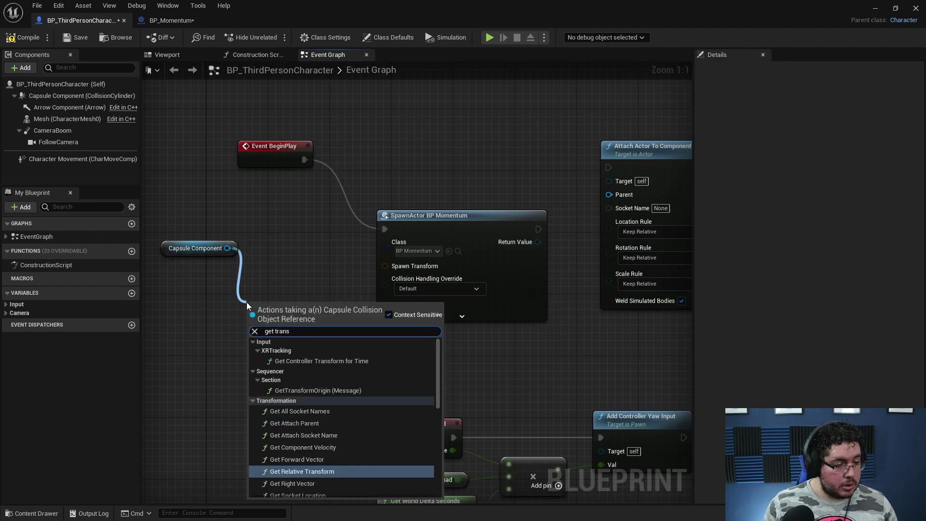
pyautogui.press('Return')
pyautogui.moveTo(338, 329); pyautogui.dragTo(387, 262)
# Move the SpawnActor and Event BeginPlay nodes roughly level with each other.
pyautogui.moveTo(444, 222); pyautogui.dragTo(459, 187)
pyautogui.moveTo(450, 190); pyautogui.dragTo(413, 183, button='right')
pyautogui.moveTo(414, 183); pyautogui.dragTo(405, 175)
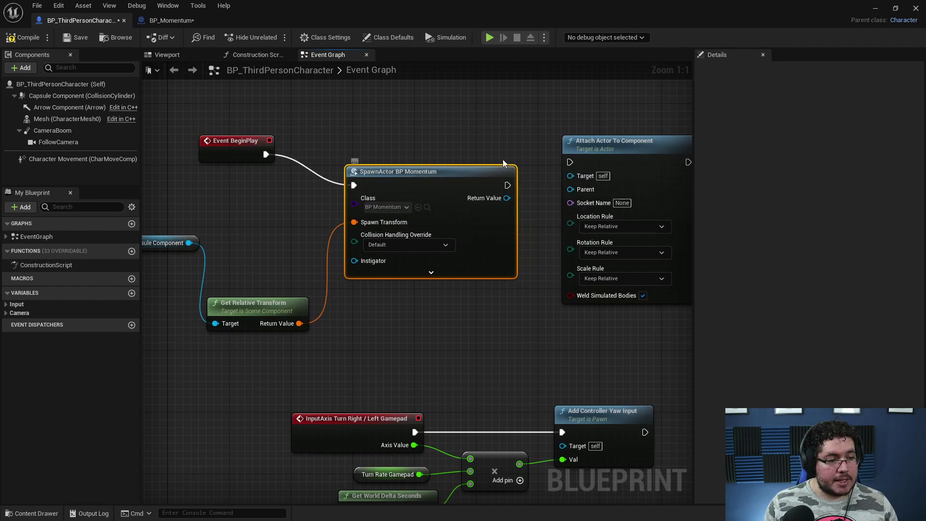
pyautogui.moveTo(491, 162); pyautogui.dragTo(421, 177, button='right')
pyautogui.moveTo(251, 218); pyautogui.dragTo(320, 222, button='right')
pyautogui.moveTo(230, 161); pyautogui.dragTo(230, 184)
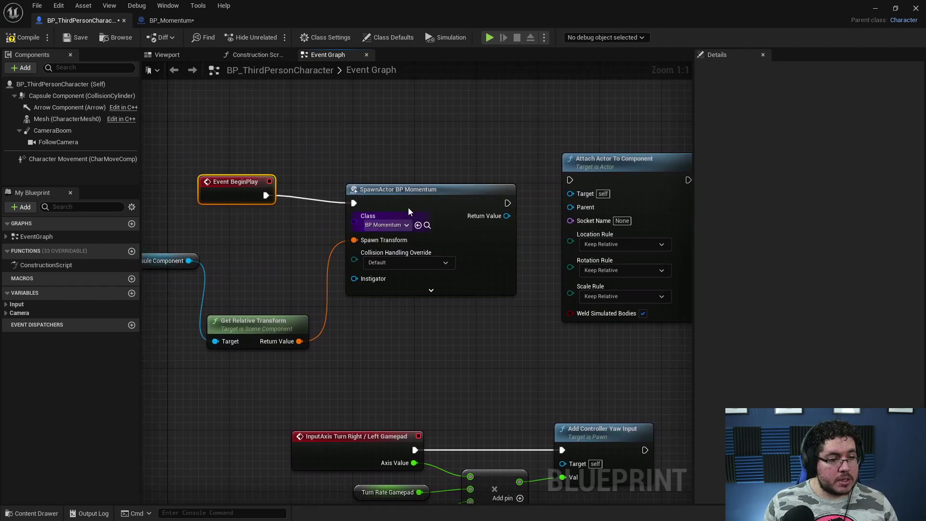
# Move Attach Actor To Component away from SpawnActor and connect SpawnActor's execution output and Return Value to its execution input and Target.
pyautogui.moveTo(472, 190); pyautogui.dragTo(392, 179, button='right')
pyautogui.moveTo(525, 153); pyautogui.dragTo(579, 169)
pyautogui.moveTo(497, 184); pyautogui.dragTo(422, 179, button='right')
pyautogui.moveTo(353, 188); pyautogui.dragTo(470, 179)
pyautogui.moveTo(353, 200); pyautogui.dragTo(470, 193)
pyautogui.moveTo(379, 189); pyautogui.dragTo(346, 181, button='right')
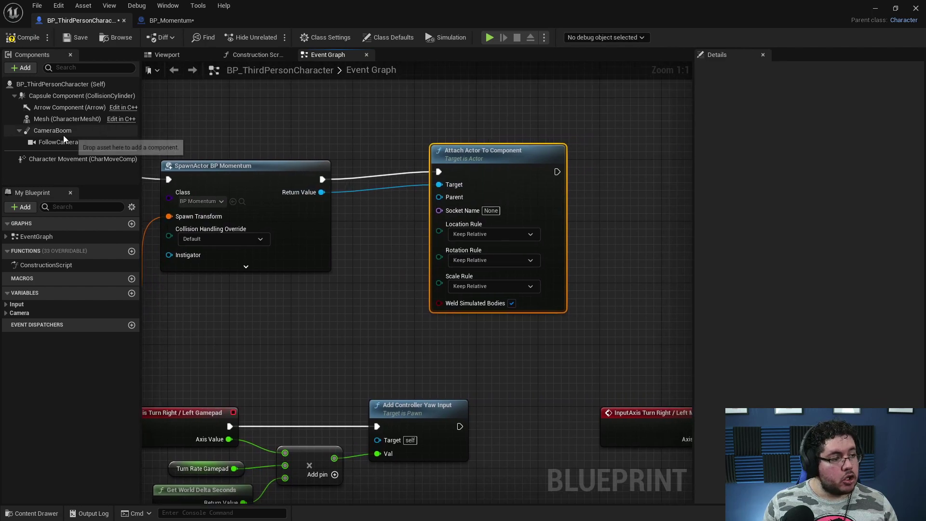
# Connect a Mesh component reference to the Parent input of Attach Actor To Component and move that node slightly farther from SpawnActor.
pyautogui.moveTo(75, 134); pyautogui.dragTo(439, 197)
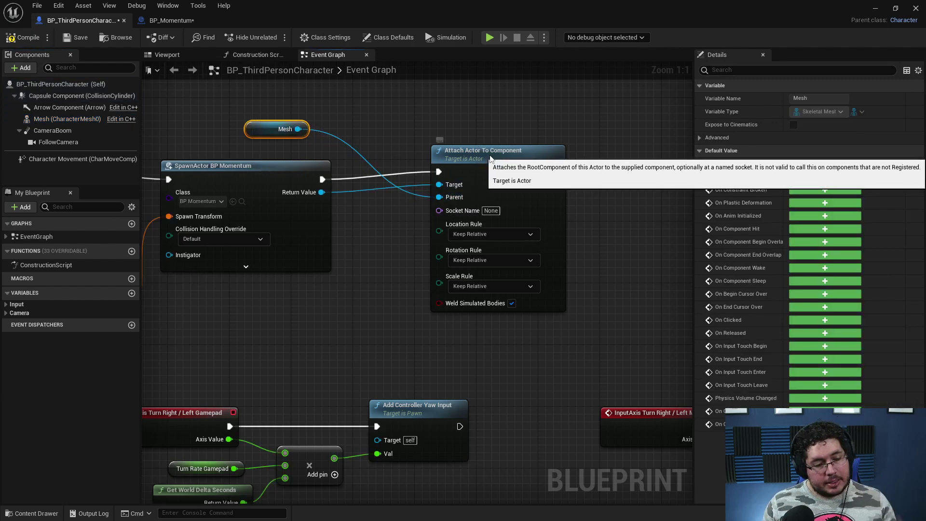
pyautogui.moveTo(485, 152); pyautogui.dragTo(517, 152)
pyautogui.click(418, 110)
# Open the SK_Mannequin skeletal mesh used by the character's Mesh component and show its skeleton tree.
pyautogui.click(167, 55)
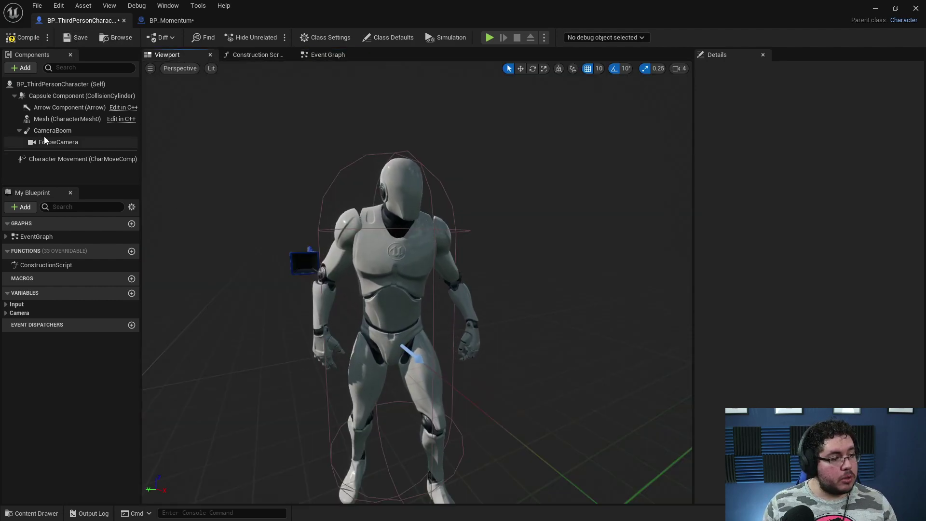
pyautogui.click(57, 120)
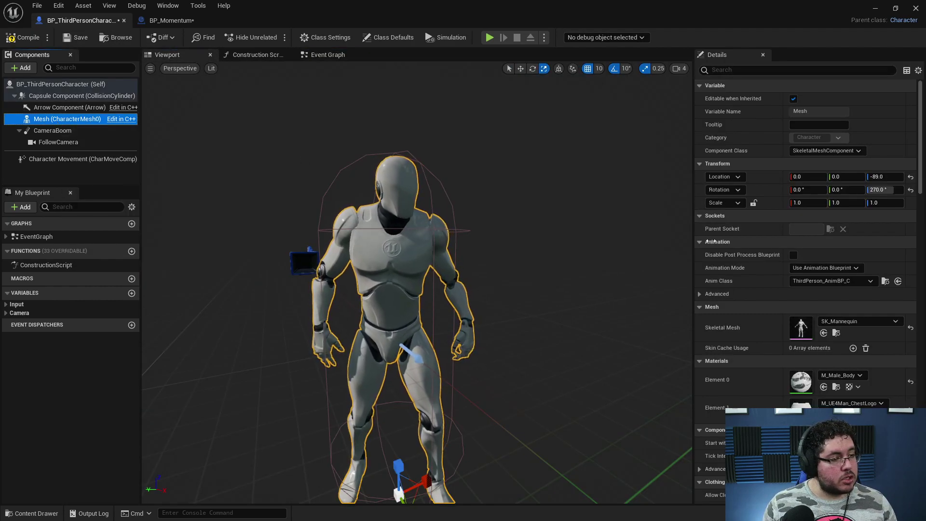
pyautogui.doubleClick(800, 327)
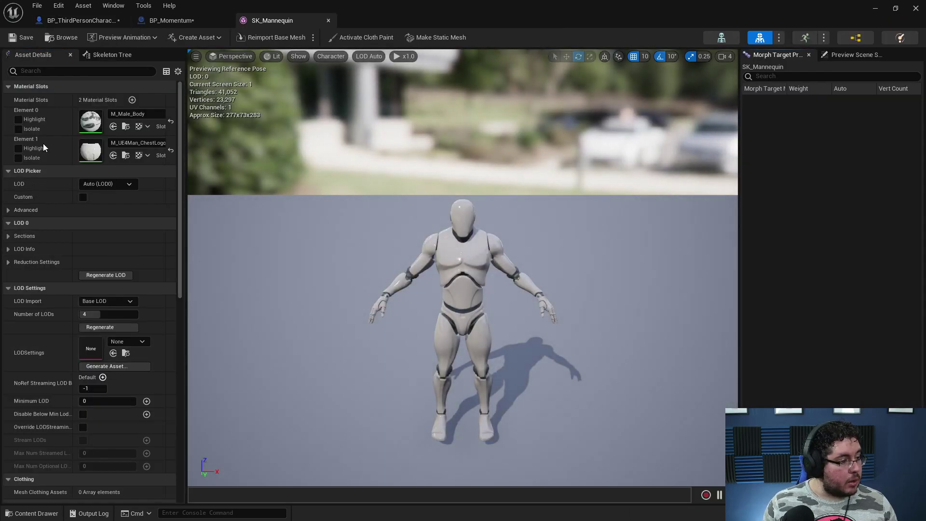
pyautogui.click(115, 54)
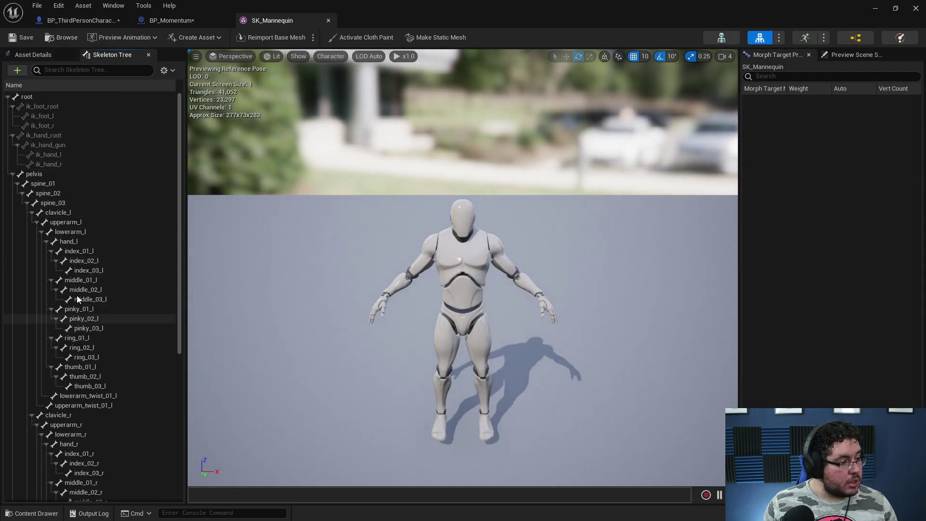
# Add a socket to the hand_l bone of the mannequin's skeleton.
pyautogui.click(83, 242)
pyautogui.press('f')
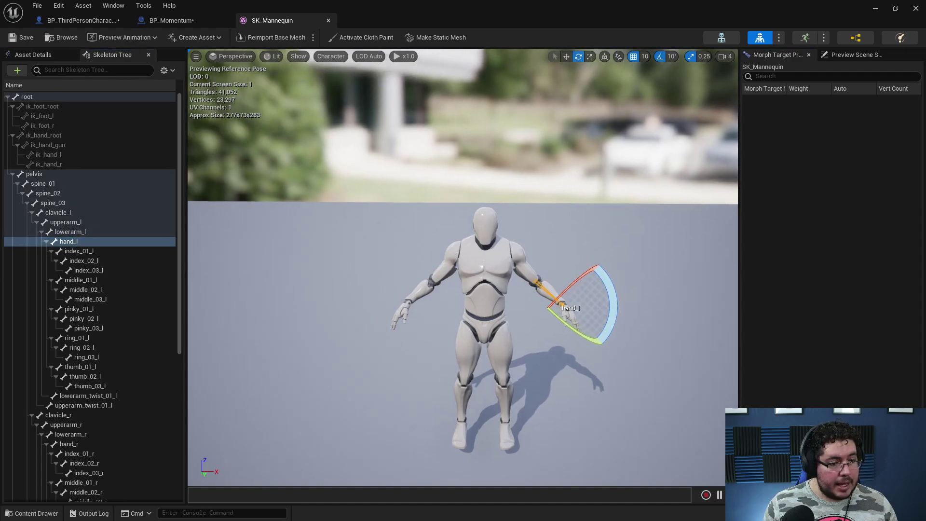
pyautogui.press('w')
pyautogui.moveTo(463, 270)
pyautogui.mouseDown(button='right')
pyautogui.moveTo(435, 299)
pyautogui.moveTo(447, 275)
pyautogui.moveTo(434, 295)
pyautogui.moveTo(460, 272)
pyautogui.moveTo(446, 271)
pyautogui.mouseUp(button='right')
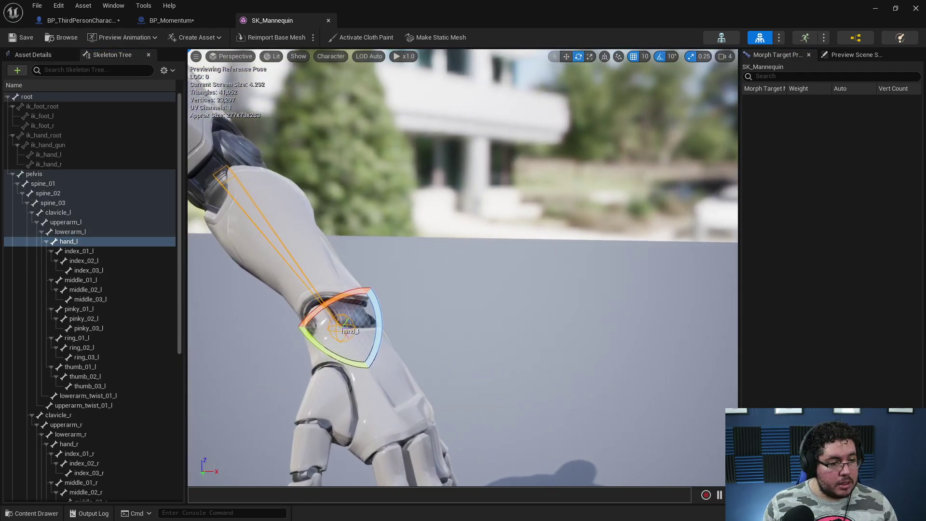
pyautogui.rightClick(70, 242)
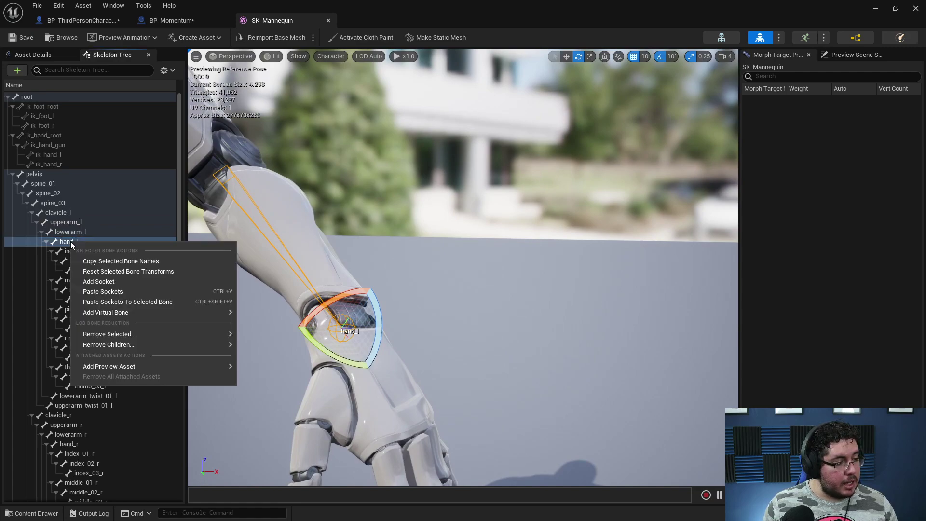
pyautogui.click(115, 281)
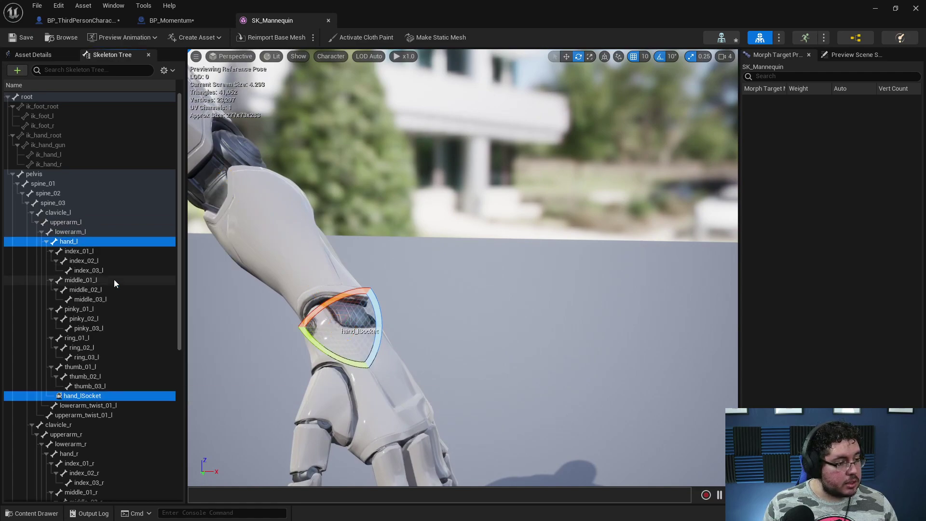
# Rename the new hand_l socket as MomentumSocket and move it from the wrist into the middle of the hand.
pyautogui.click(105, 395)
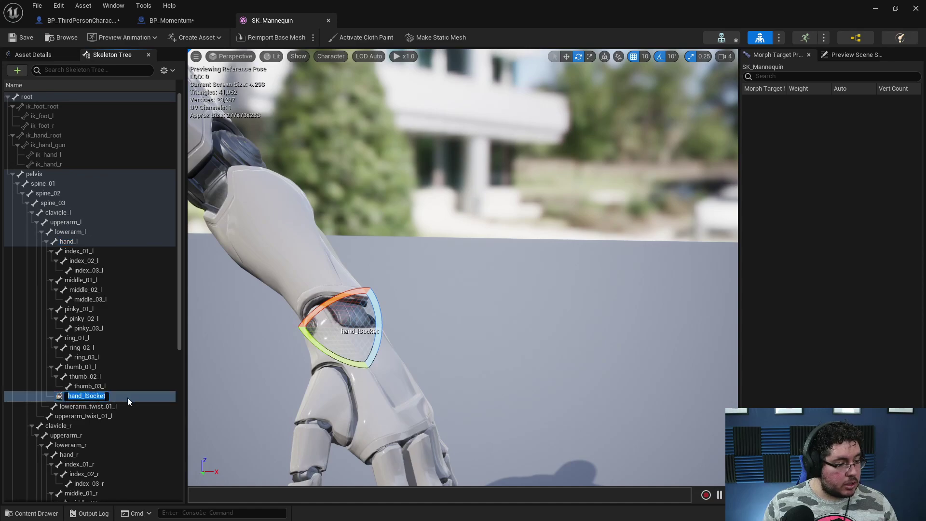
pyautogui.press('BackSpace')
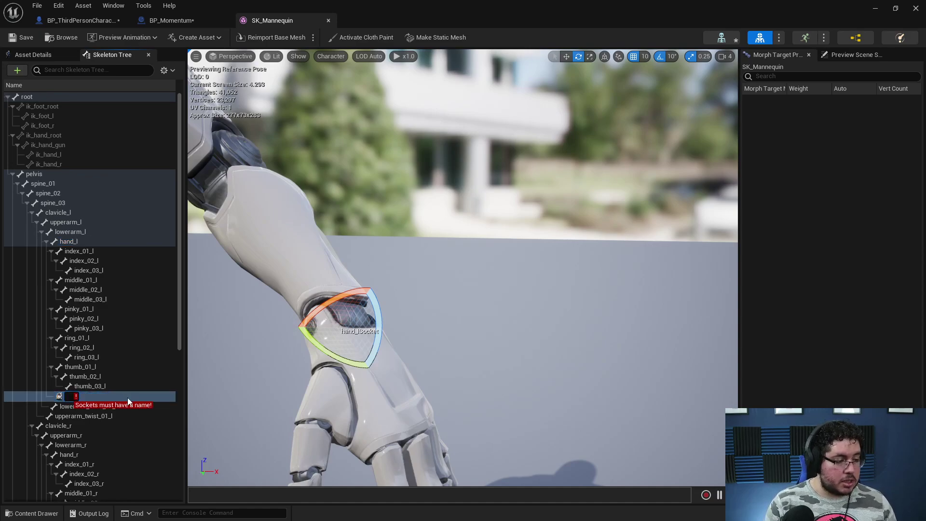
pyautogui.write('MomentumSocket')
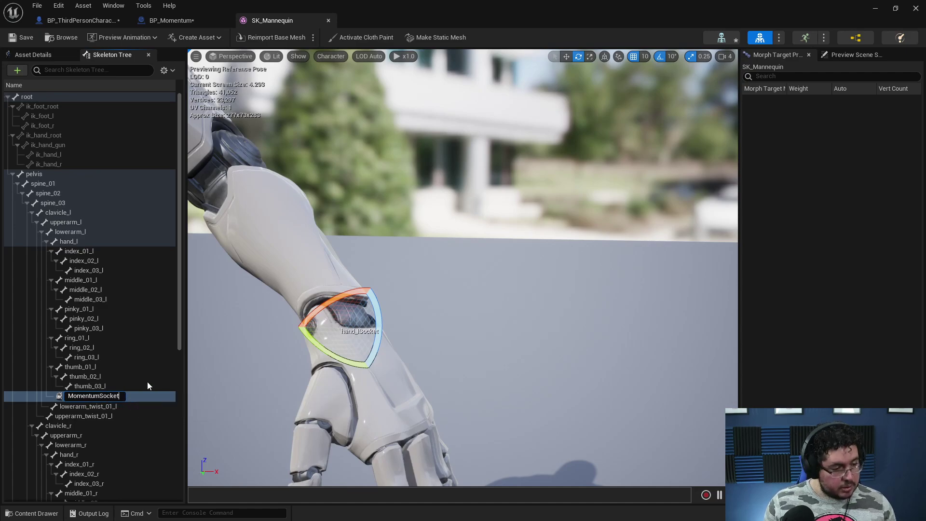
pyautogui.press('Return')
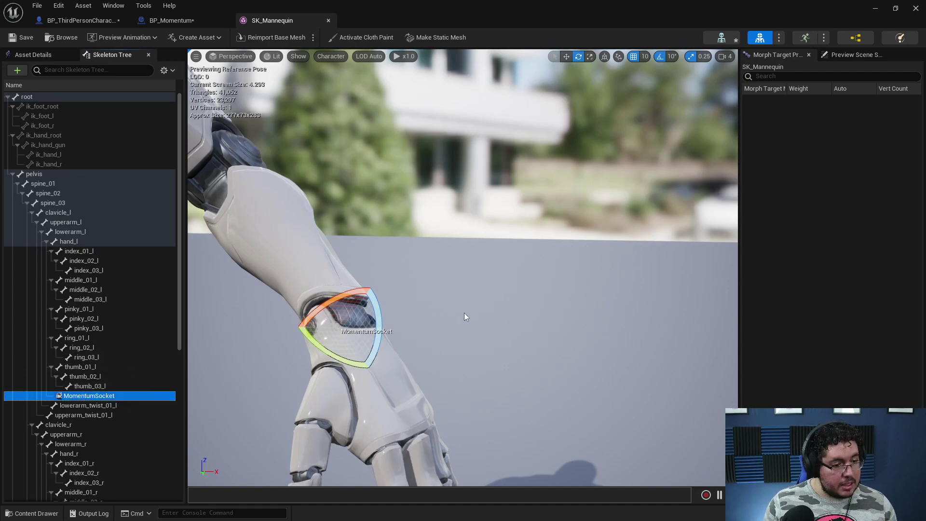
pyautogui.moveTo(364, 356); pyautogui.dragTo(381, 376)
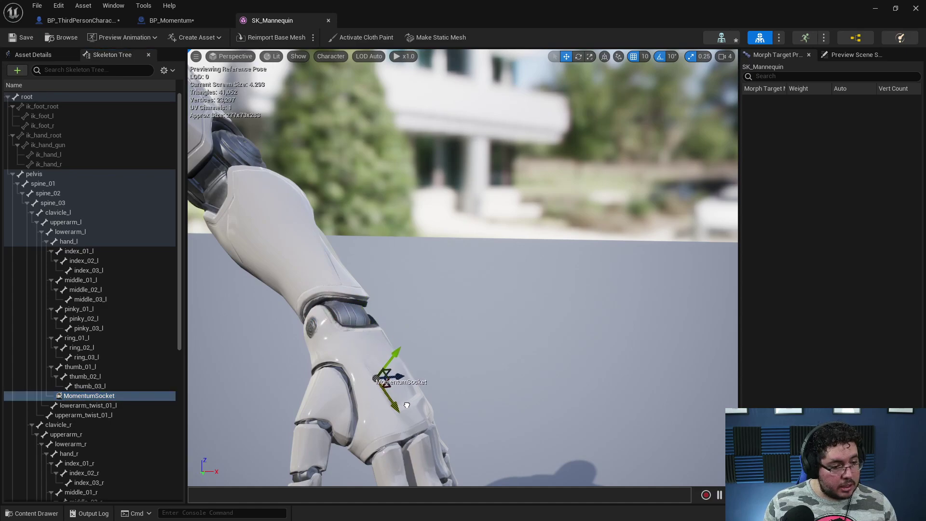
pyautogui.moveTo(489, 385); pyautogui.dragTo(234, 391, button='right')
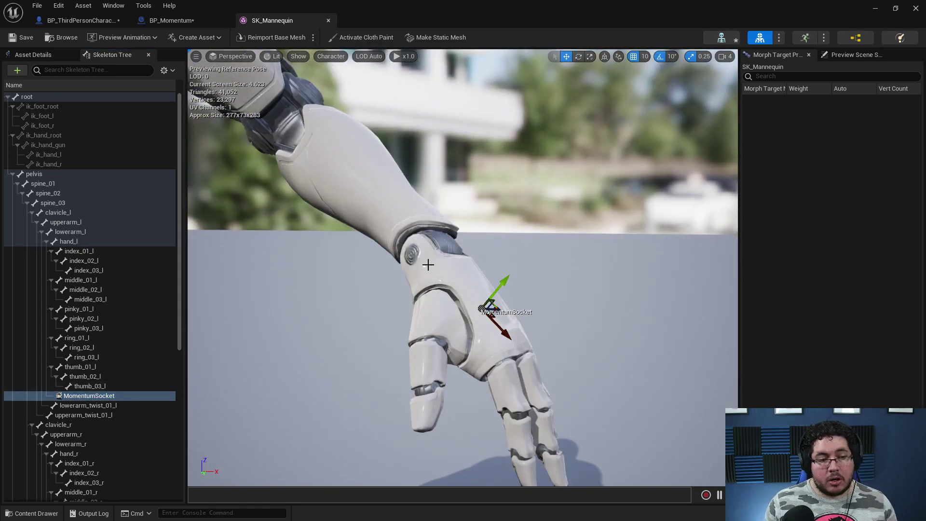
# Try rotating the hand_l bone to check how MomentumSocket follows it, and undo the rotation.
pyautogui.click(79, 244)
pyautogui.press('e')
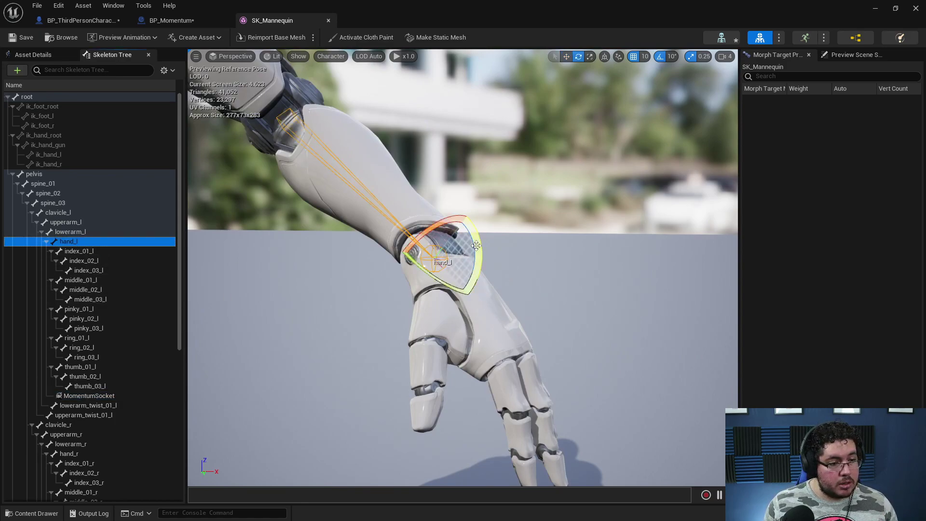
pyautogui.moveTo(478, 289); pyautogui.dragTo(456, 310)
pyautogui.hotkey('ctrl', 'z')
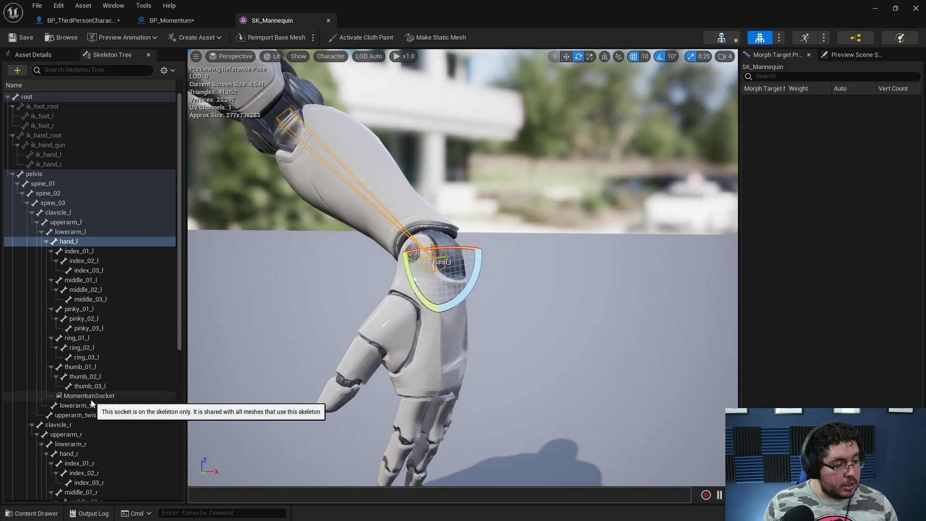
pyautogui.click(90, 396)
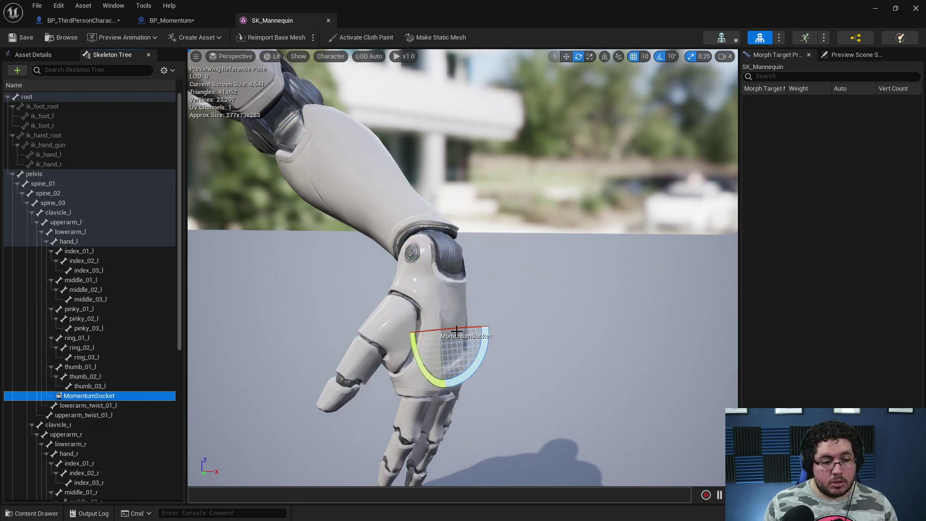
pyautogui.hotkey('ctrl', 'z')
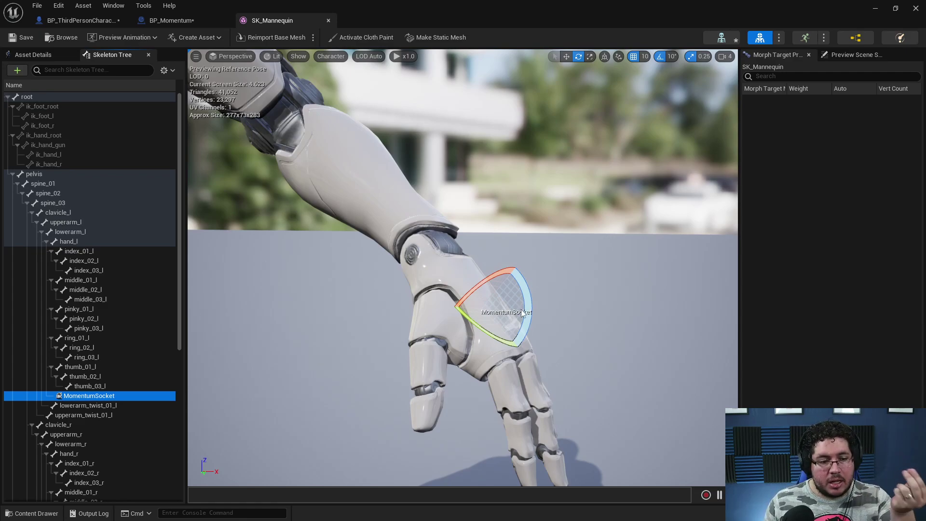
# Copy the name MomentumSocket into the Socket Name of Attach Actor To Component in BP_ThirdPersonCharacter and compile the blueprint.
pyautogui.doubleClick(91, 396)
pyautogui.hotkey('ctrl', 'c')
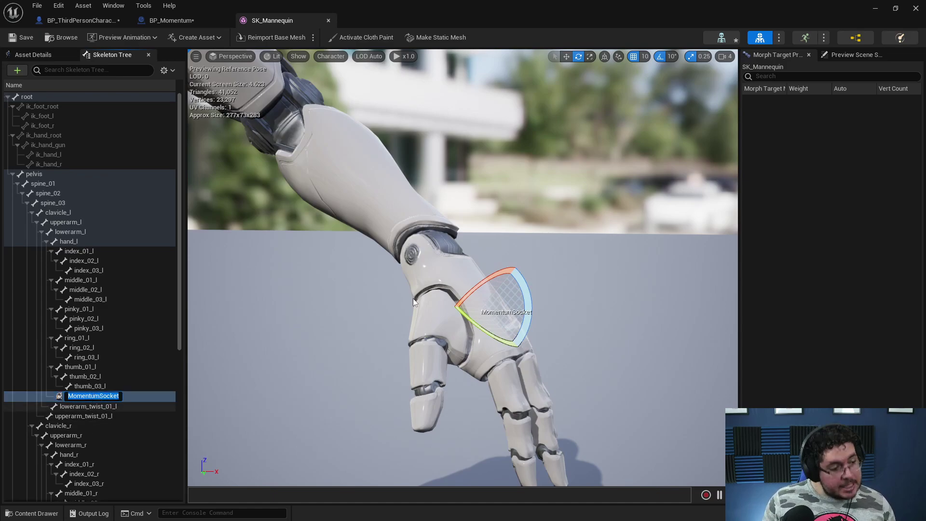
pyautogui.click(195, 21)
pyautogui.click(84, 21)
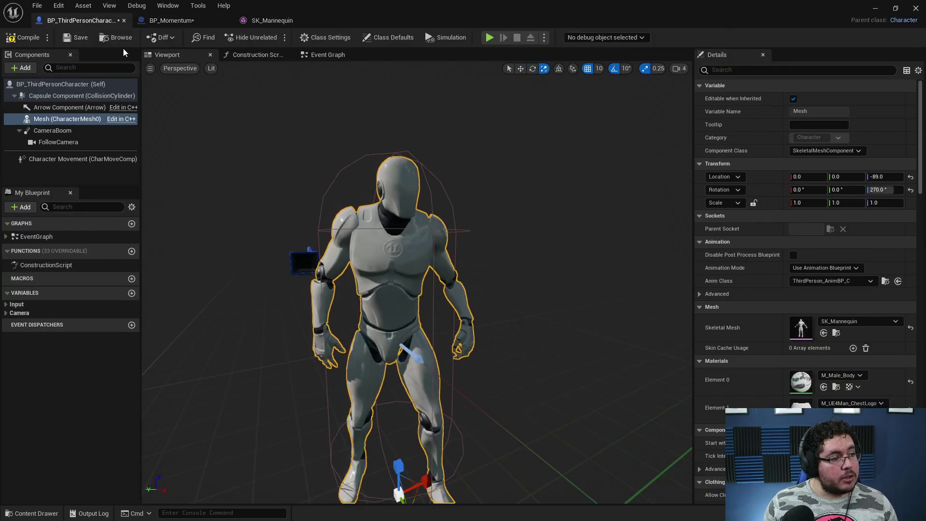
pyautogui.click(323, 54)
pyautogui.click(522, 211)
pyautogui.hotkey('ctrl', 'v')
pyautogui.click(662, 219)
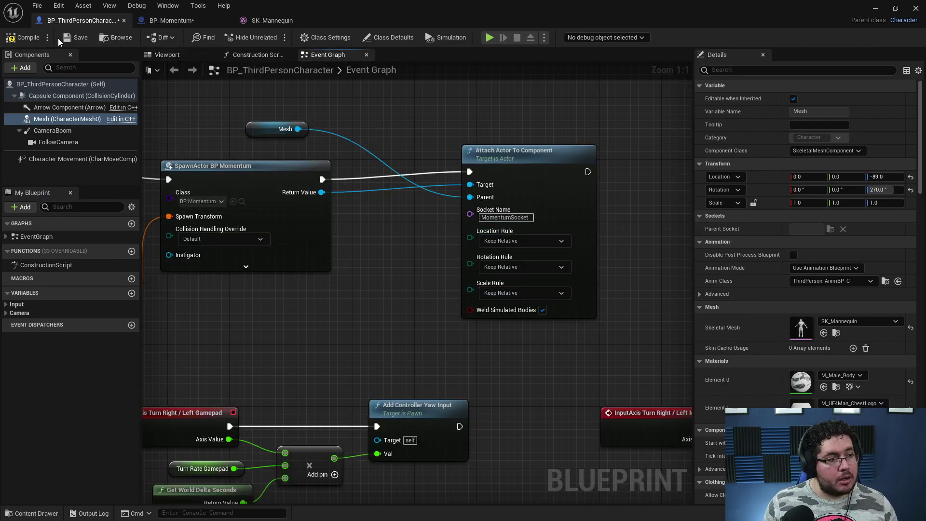
pyautogui.click(26, 37)
pyautogui.moveTo(432, 236); pyautogui.dragTo(405, 229, button='right')
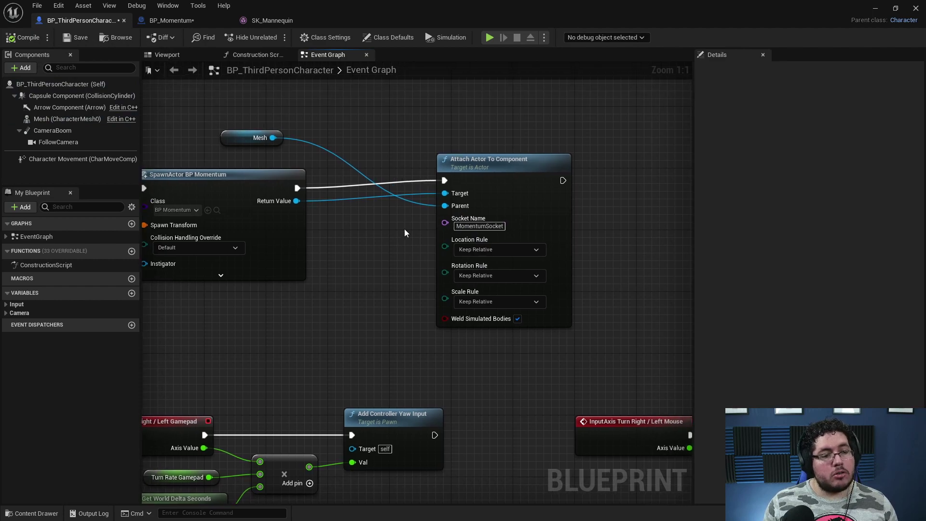
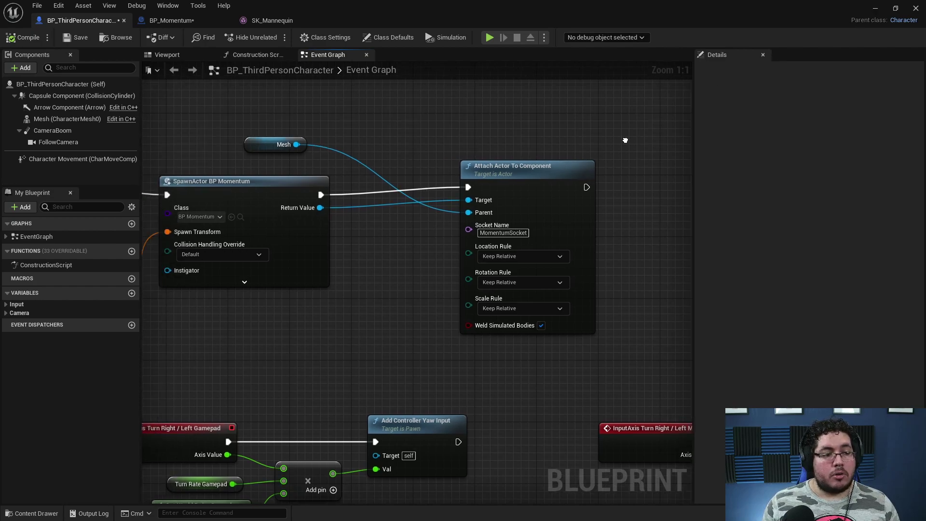
# Close BP_Momentum and tidy the graph by levelling SpawnActor with Event BeginPlay and placing the Mesh node beneath the wires to Attach Actor To Component.
pyautogui.scroll(-2, 589, 176)
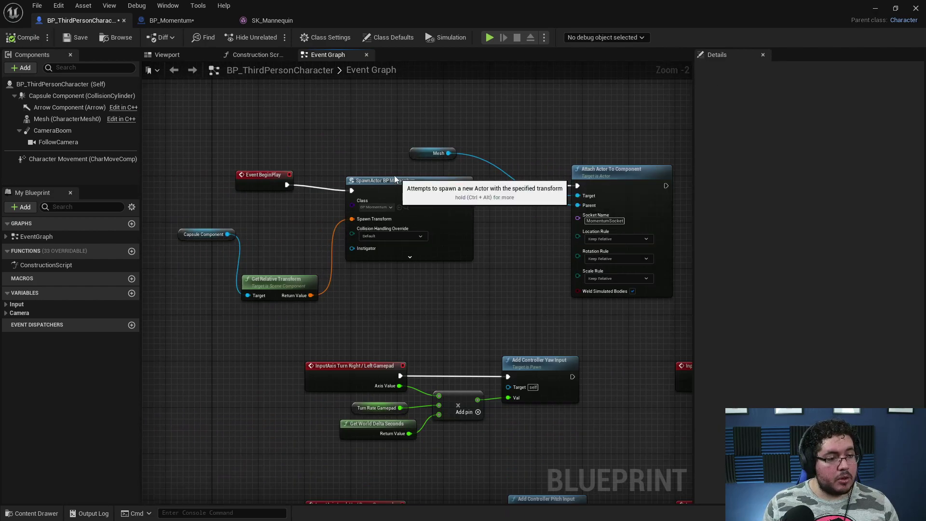
pyautogui.moveTo(374, 213); pyautogui.dragTo(368, 207)
pyautogui.click(190, 20)
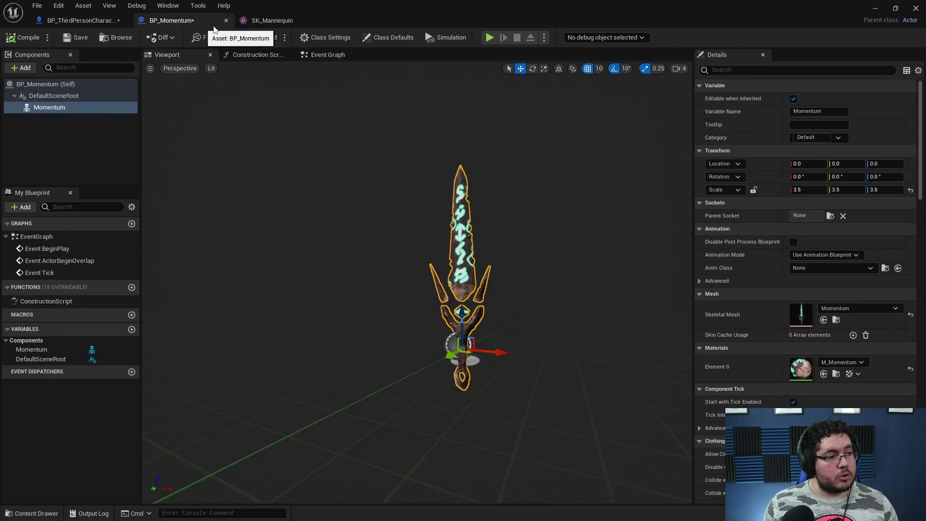
pyautogui.click(226, 21)
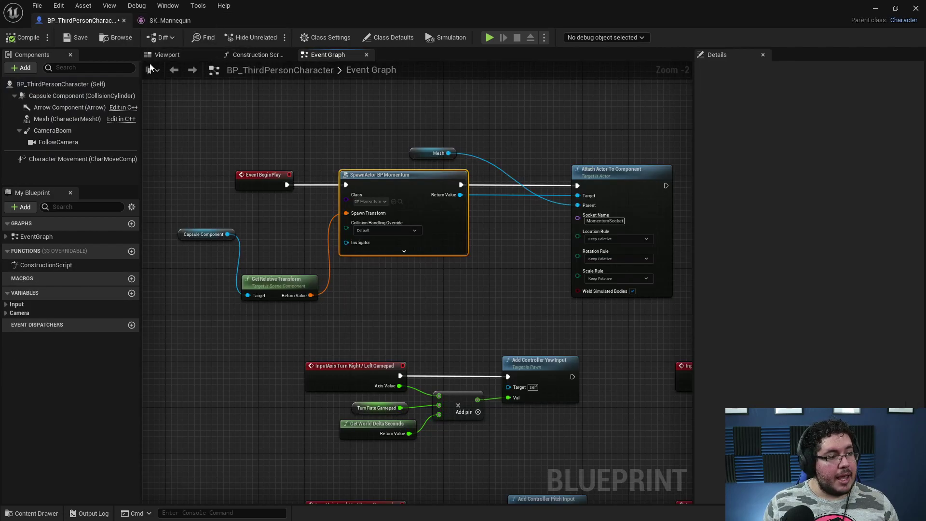
pyautogui.moveTo(418, 149); pyautogui.dragTo(366, 135, button='right')
pyautogui.moveTo(366, 134); pyautogui.dragTo(447, 239)
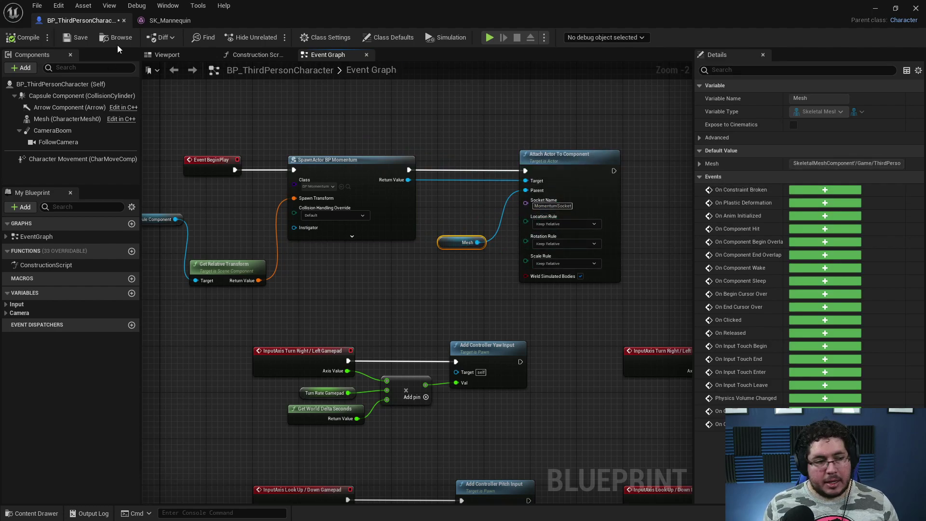
# Play the level from the main editor, run and jump with the character to check the sword attachment, and stop the session.
pyautogui.click(879, 12)
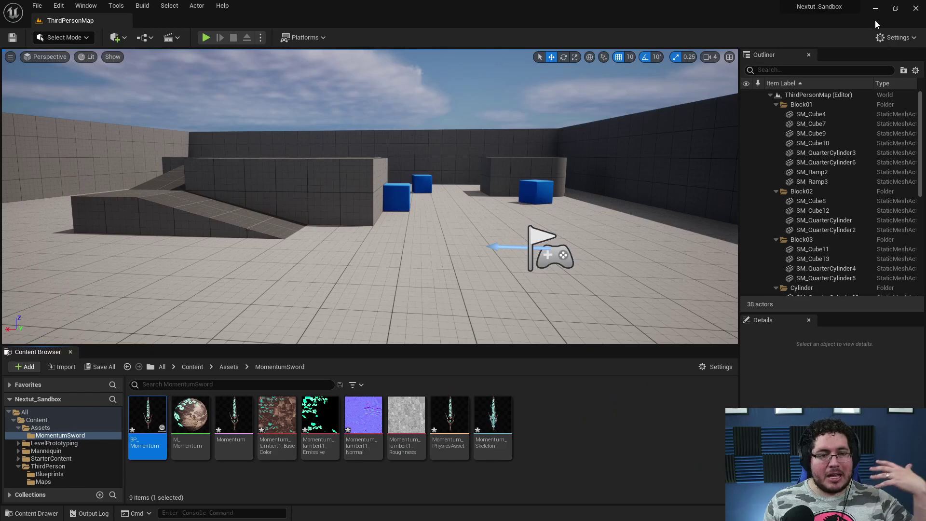
pyautogui.click(206, 37)
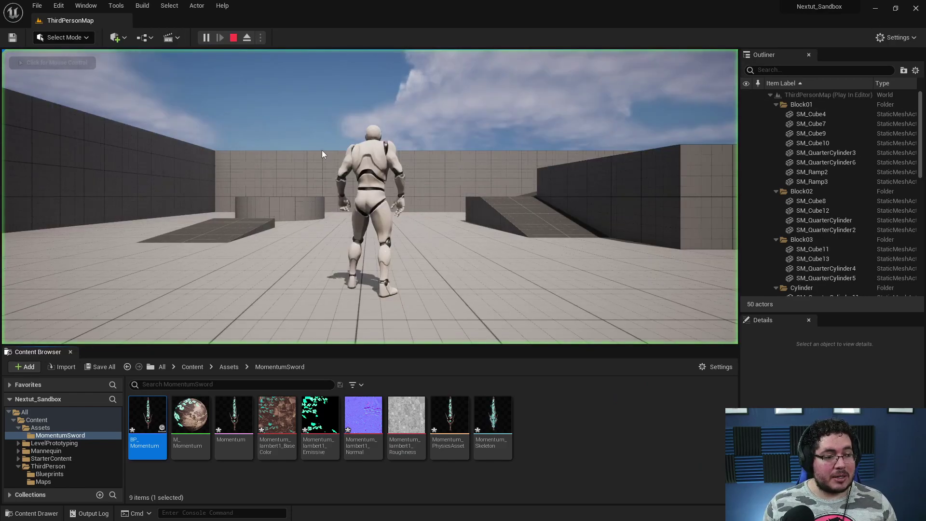
pyautogui.press('w')
pyautogui.press('space')
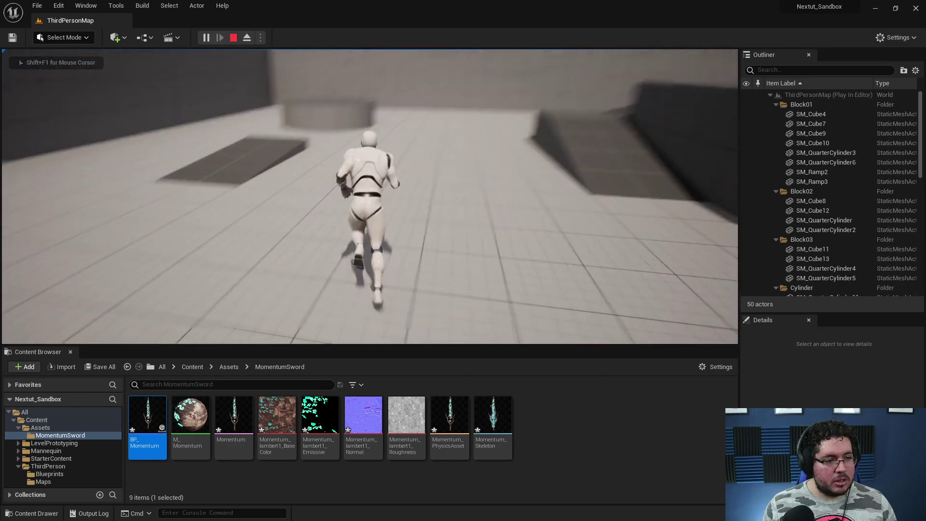
pyautogui.press('s')
pyautogui.press('w')
pyautogui.press('a')
pyautogui.press('space')
pyautogui.press('space')
pyautogui.press('space')
pyautogui.press('Escape')
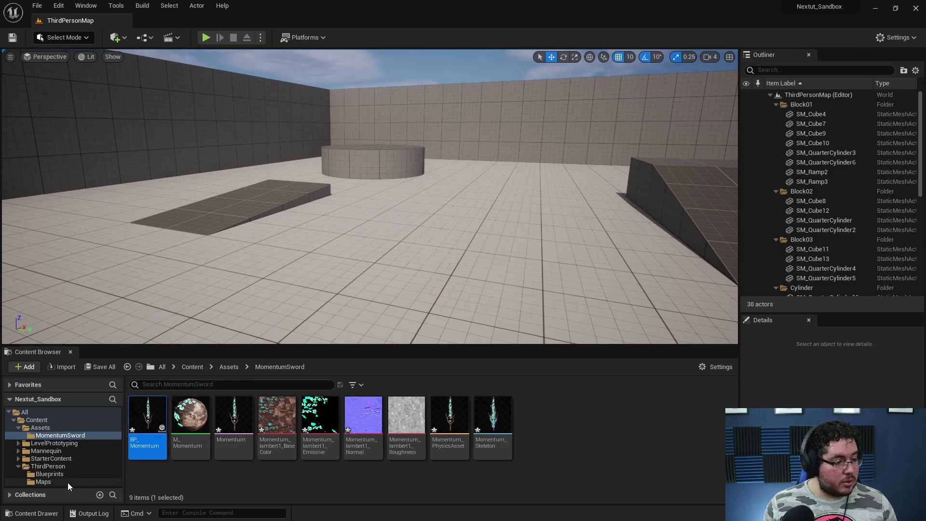
# In BP_ThirdPersonCharacter, set Attach Actor To Component's Location Rule and Rotation Rule to Snap to Target, keep Scale Rule at Keep Relative, and compile.
pyautogui.click(46, 467)
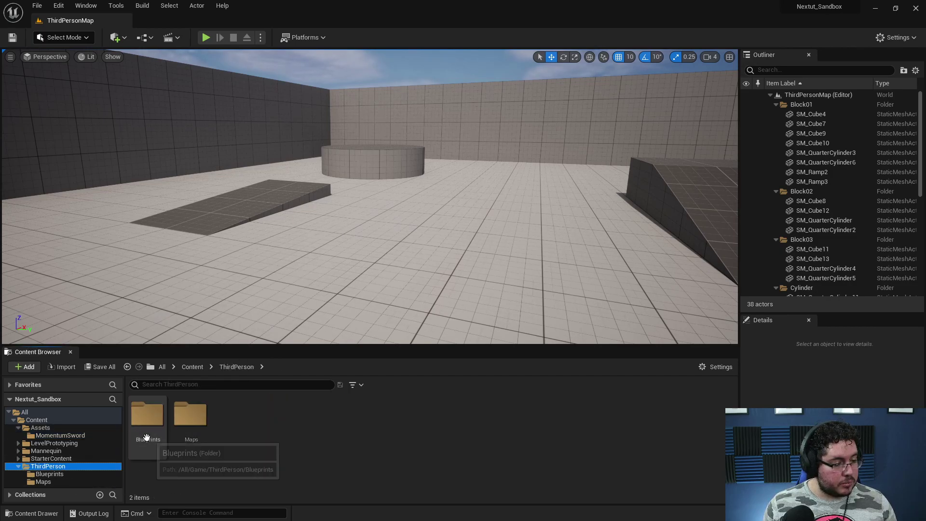
pyautogui.doubleClick(146, 437)
pyautogui.doubleClick(147, 424)
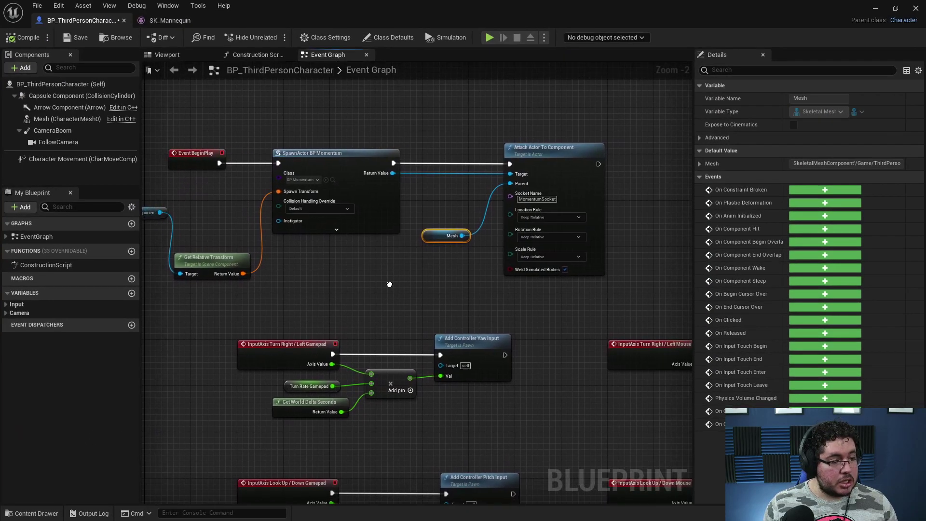
pyautogui.scroll(2, 395, 286)
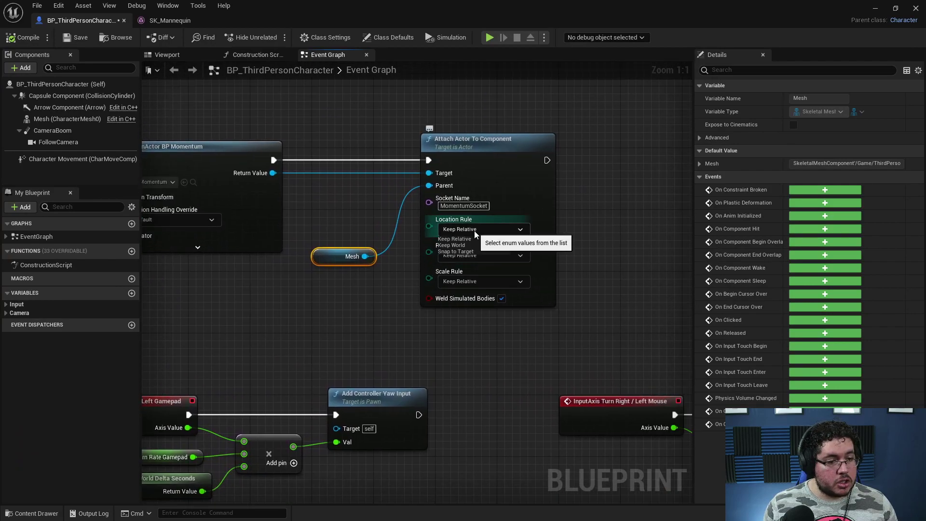
pyautogui.click(455, 253)
pyautogui.click(490, 255)
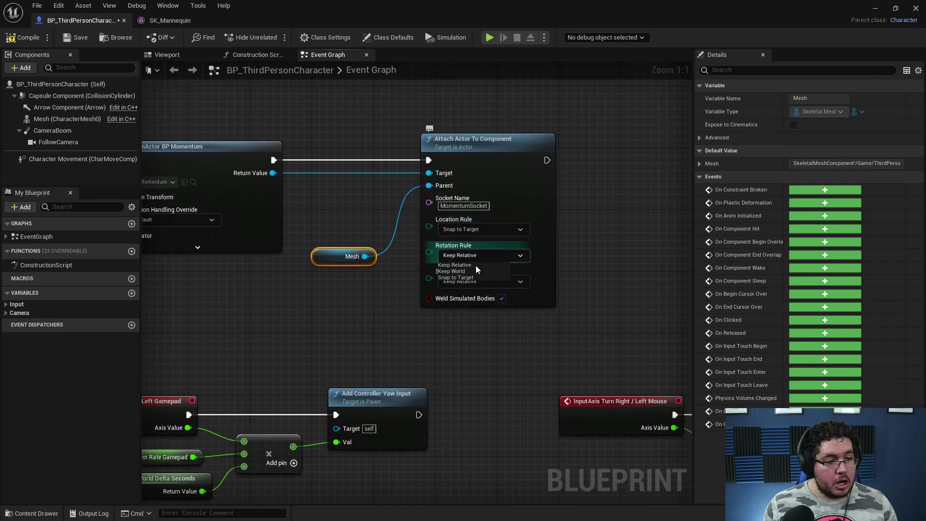
pyautogui.click(480, 278)
pyautogui.click(506, 282)
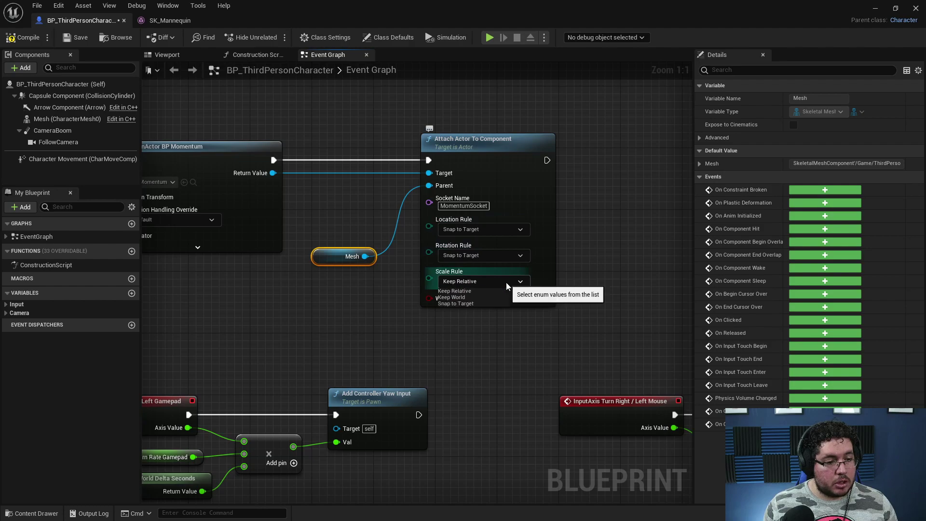
pyautogui.click(460, 292)
pyautogui.click(17, 41)
# Play the level from the main editor and run the character around to check how the sword sits in the hand.
pyautogui.click(874, 8)
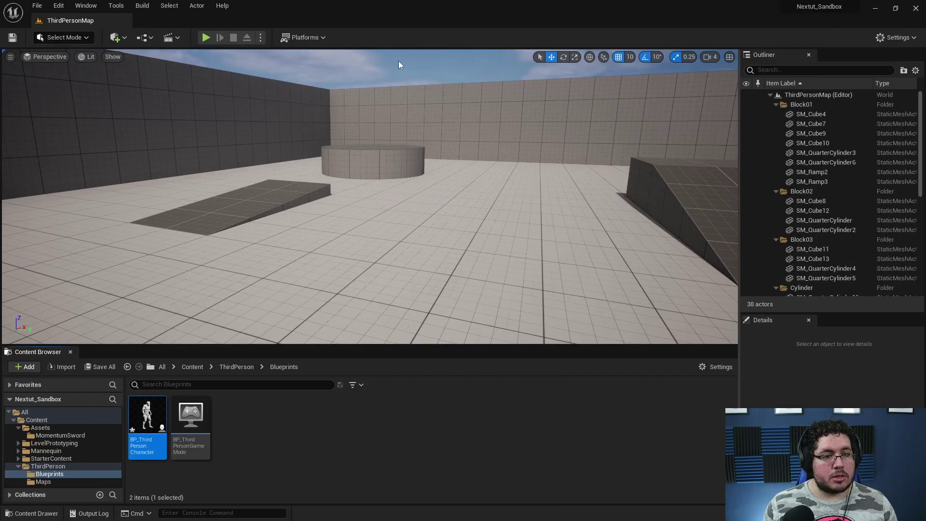
pyautogui.click(206, 38)
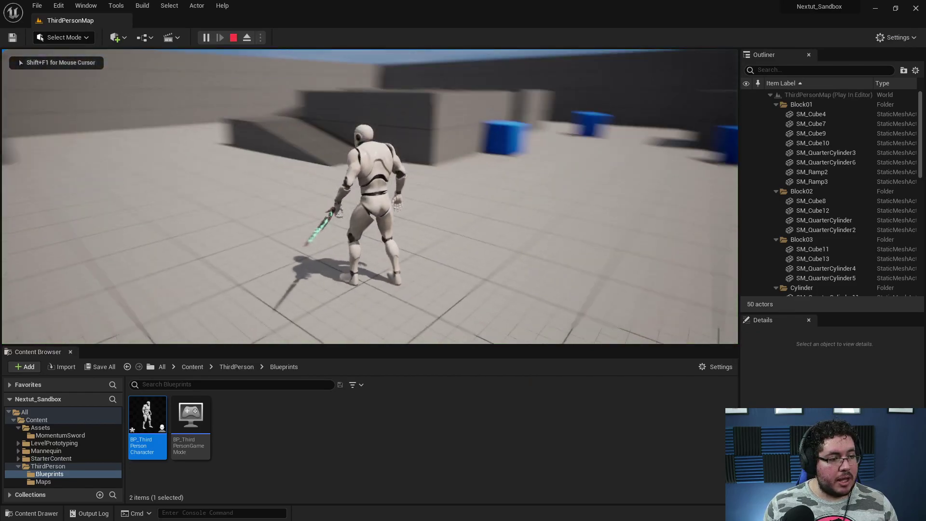
pyautogui.press('a')
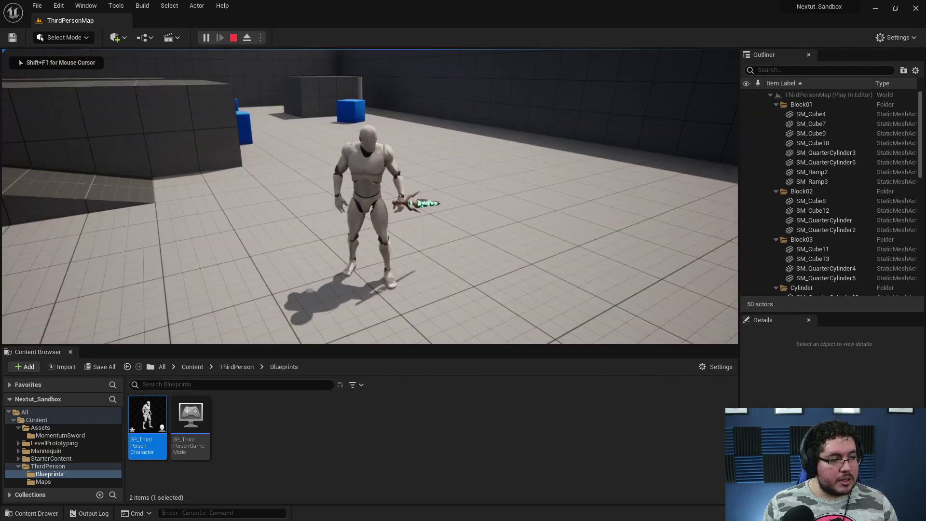
pyautogui.press('a')
pyautogui.press('w')
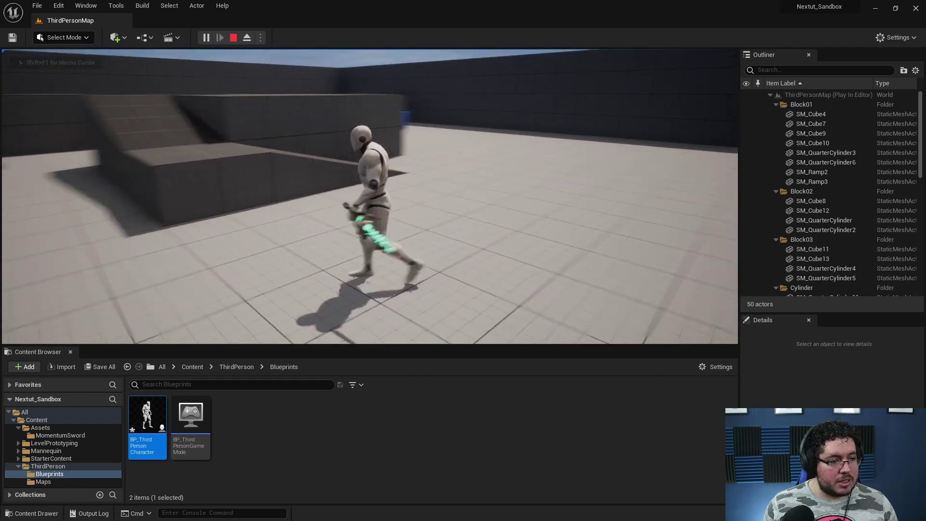
pyautogui.press('w')
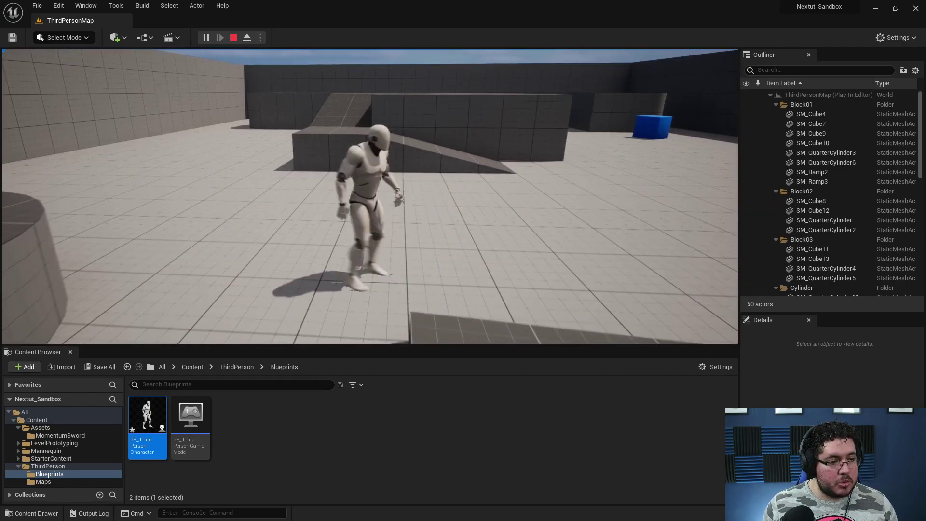
pyautogui.press('w')
pyautogui.press('s')
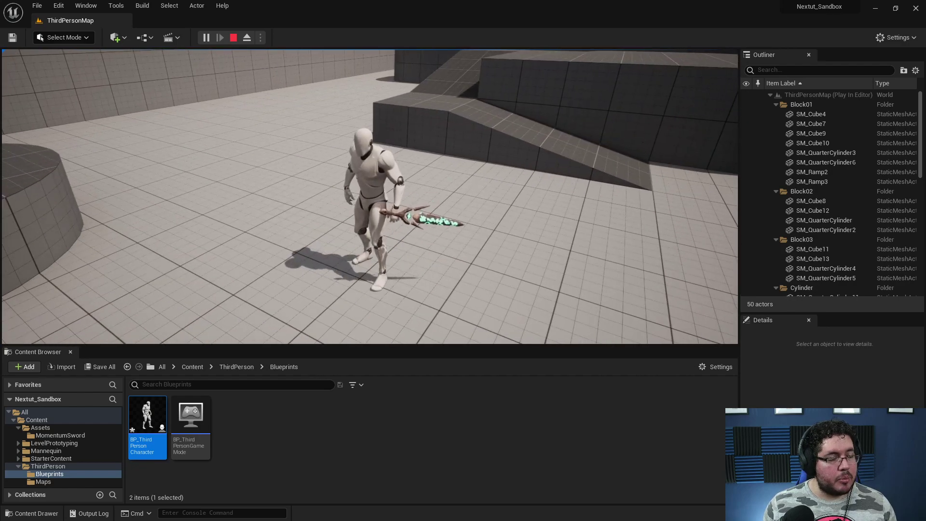
# Detach from the player controller, examine the sword's direction in the hand from close up, and stop the session.
pyautogui.hotkey('alt', 'Tab')
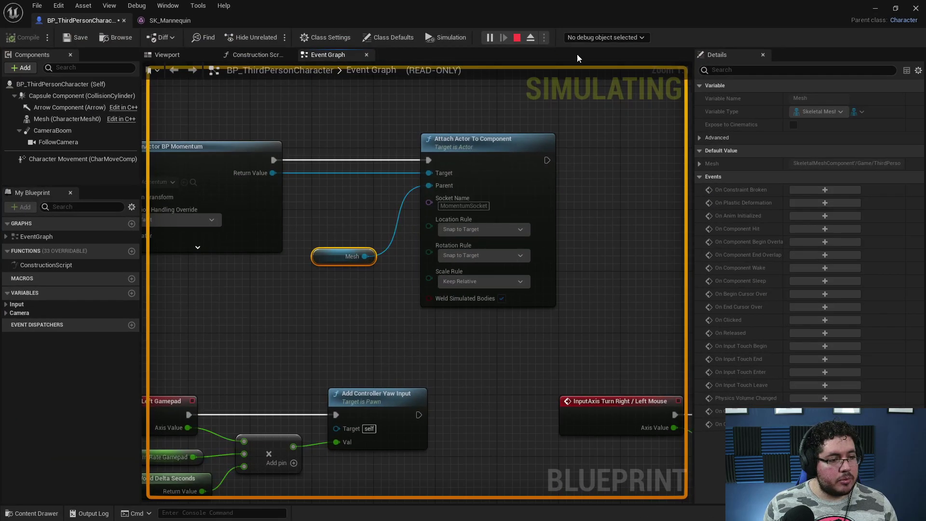
pyautogui.click(876, 8)
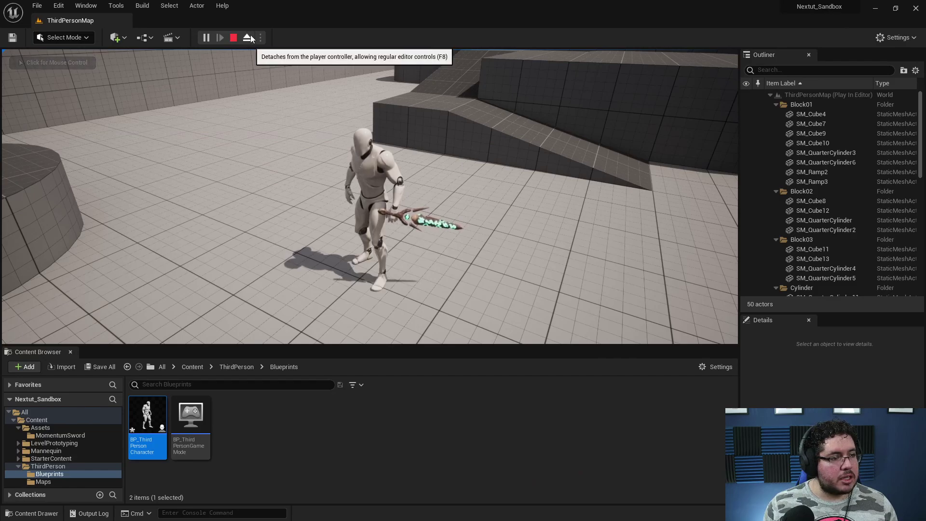
pyautogui.moveTo(370, 197); pyautogui.dragTo(246, 207, button='right')
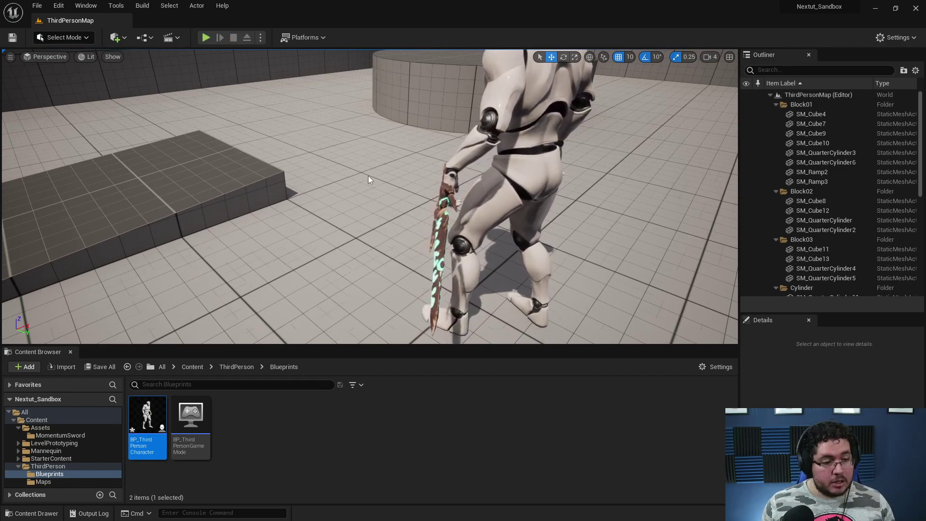
pyautogui.press('Escape')
# Open BP_Momentum from the MomentumSword folder and rotate its Momentum mesh 180° so the blade points downward.
pyautogui.click(60, 435)
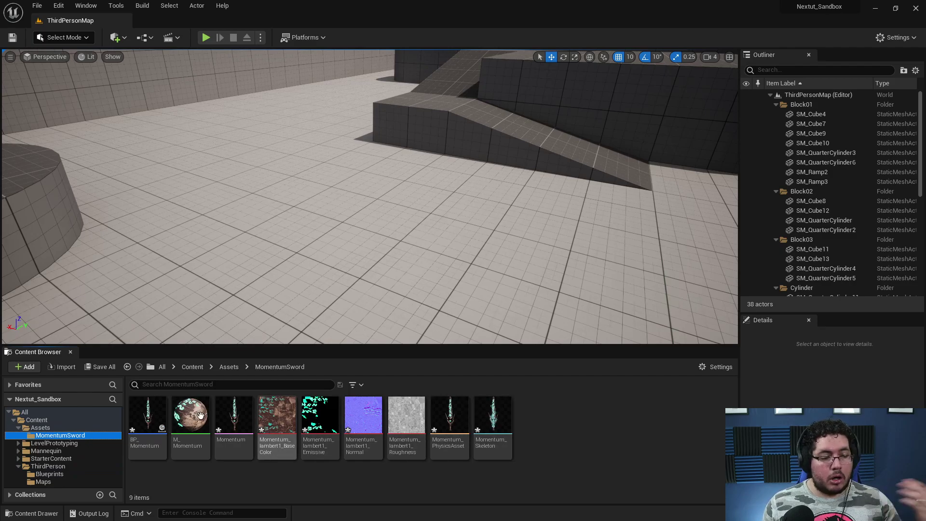
pyautogui.doubleClick(147, 416)
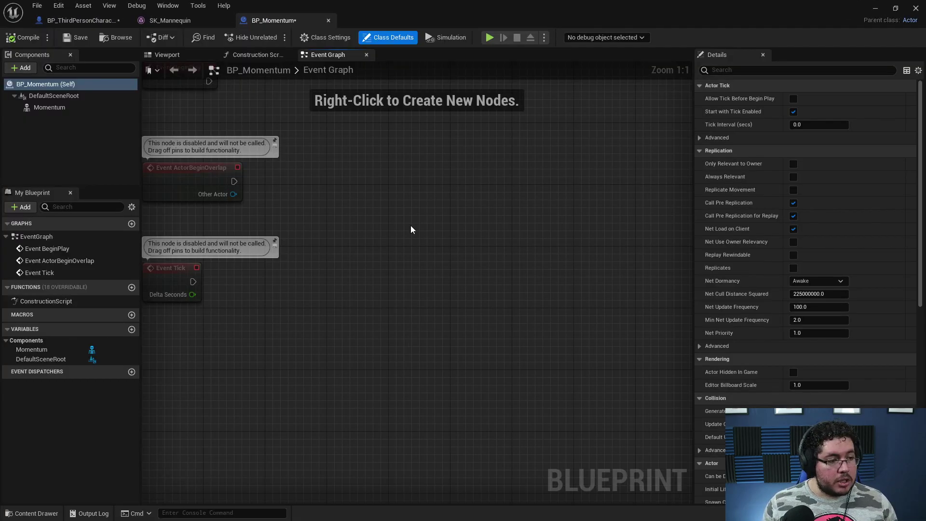
pyautogui.click(167, 55)
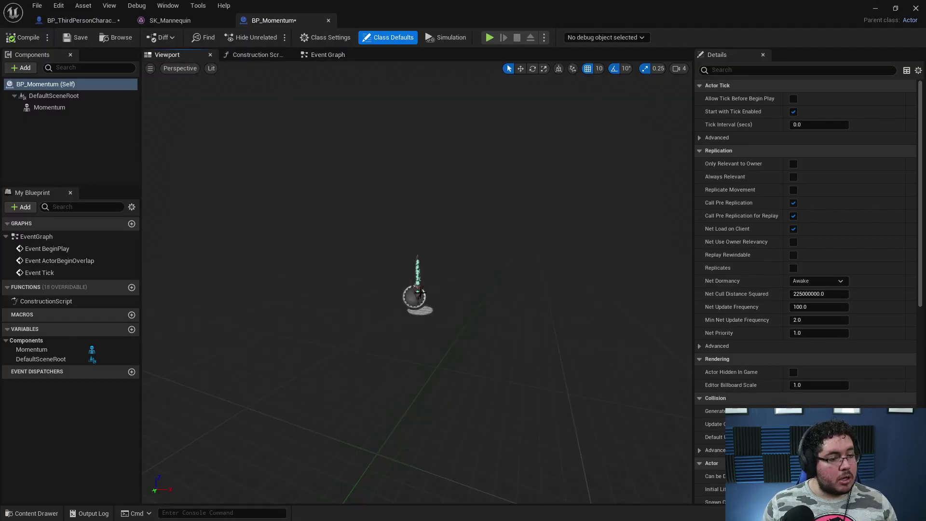
pyautogui.scroll(5, 421, 296)
pyautogui.click(421, 289)
pyautogui.press('e')
pyautogui.moveTo(475, 337); pyautogui.dragTo(369, 324)
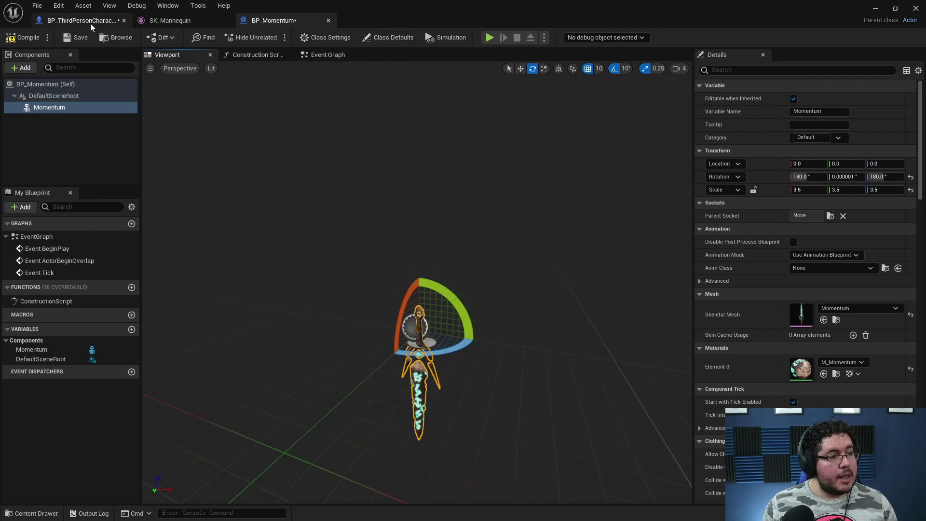
# Examine the orientation of MomentumSocket on the hand in SK_Mannequin and return to BP_Momentum.
pyautogui.click(164, 22)
pyautogui.moveTo(555, 313)
pyautogui.keyDown('alt'); pyautogui.mouseDown()
pyautogui.moveTo(651, 311)
pyautogui.moveTo(562, 309)
pyautogui.mouseUp(); pyautogui.keyUp('alt')
pyautogui.press('w')
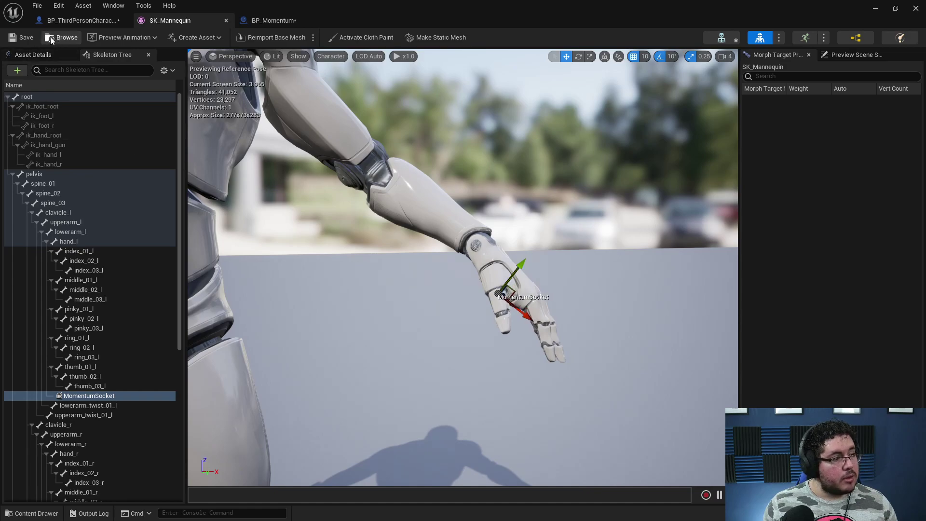
pyautogui.click(273, 20)
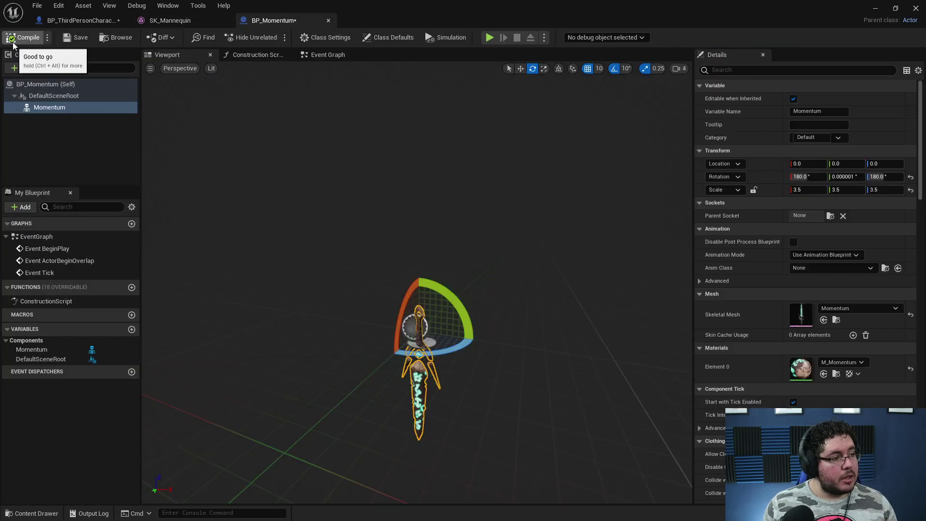
# Play the level, detach from the character to examine the sword's grip from several angles, and stop the session.
pyautogui.click(876, 9)
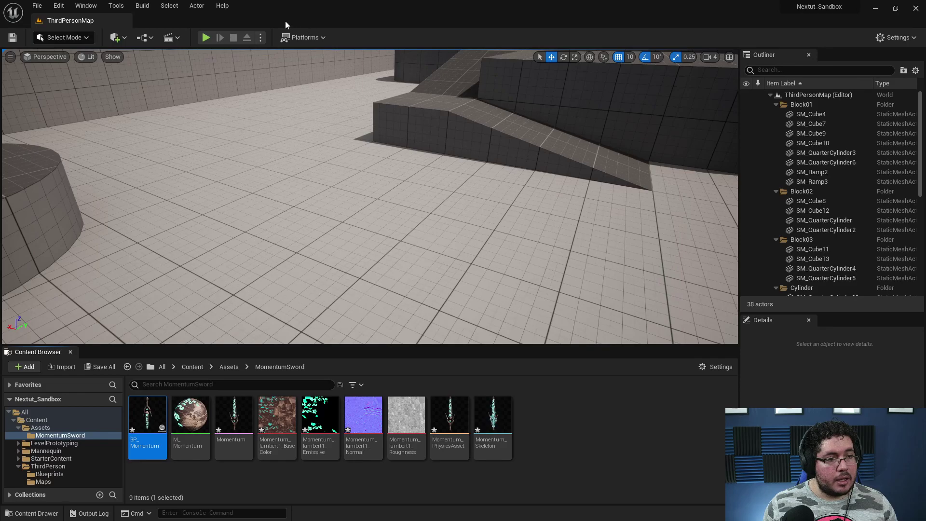
pyautogui.click(205, 38)
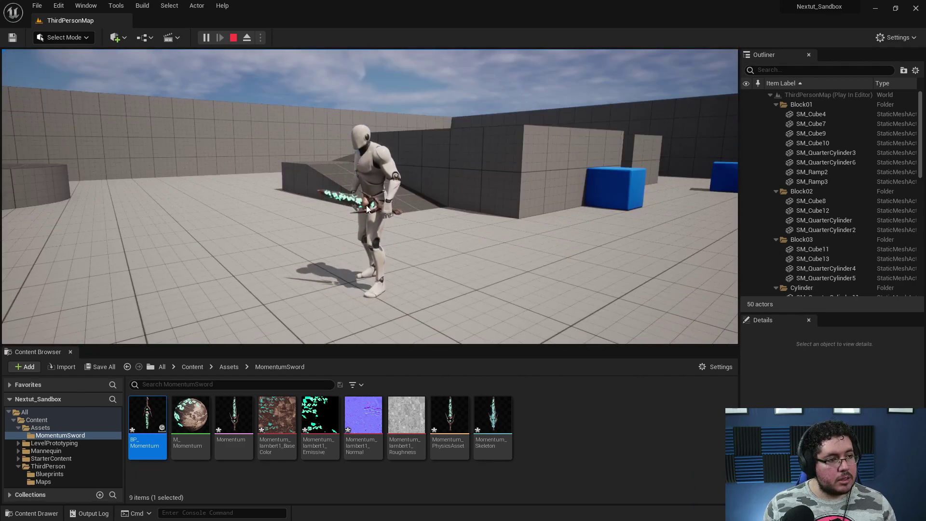
pyautogui.press('Escape')
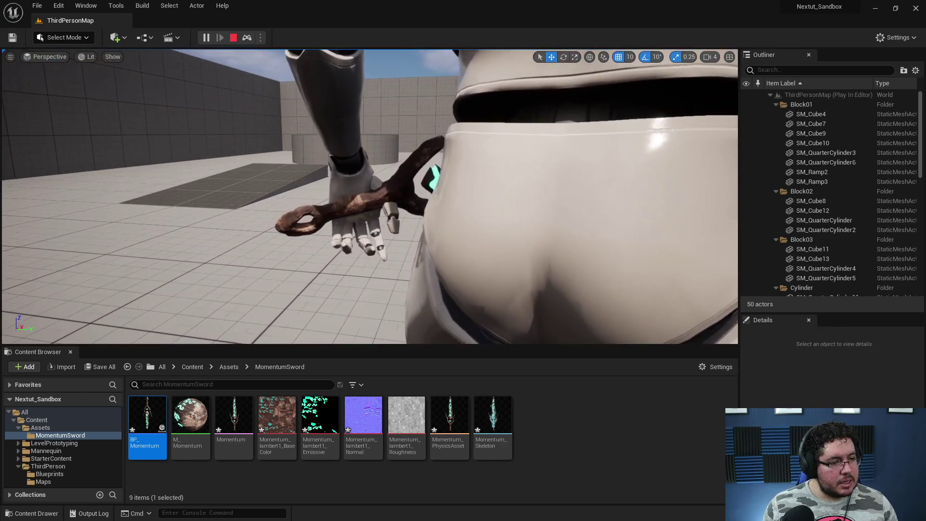
pyautogui.moveTo(370, 197); pyautogui.dragTo(555, 222, button='right')
pyautogui.press('a')
pyautogui.press('a')
pyautogui.press('w')
pyautogui.press('s')
pyautogui.press('w')
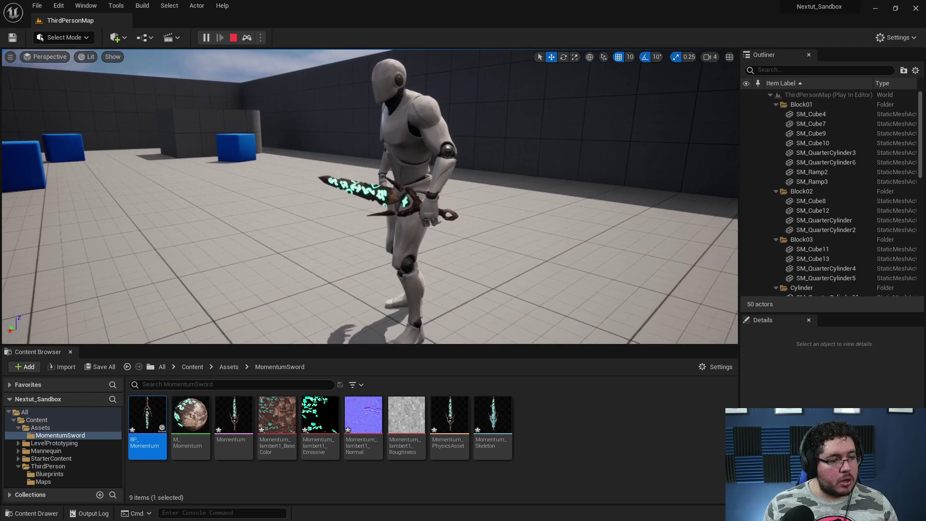
pyautogui.press('Escape')
# In SK_Mannequin, move MomentumSocket farther along the left hand toward the fingers and save the asset.
pyautogui.doubleClick(148, 419)
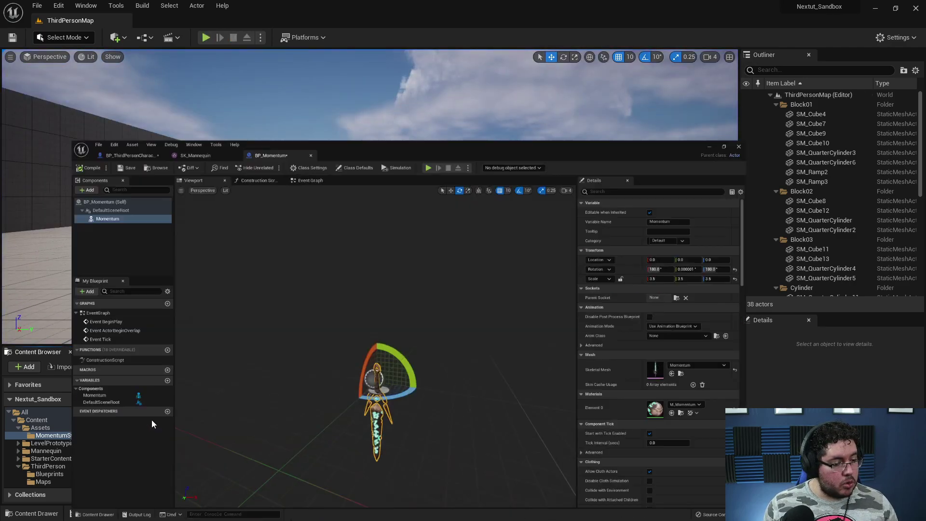
pyautogui.click(169, 21)
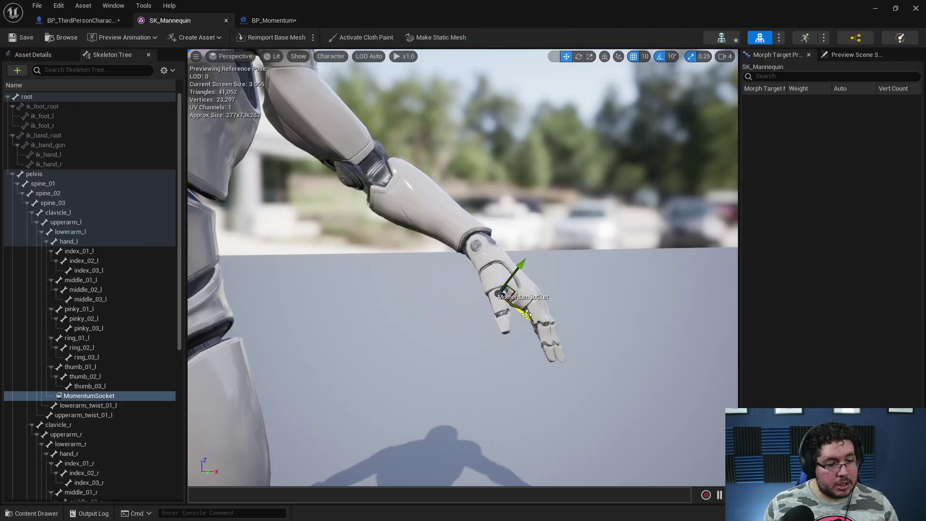
pyautogui.moveTo(539, 318); pyautogui.dragTo(541, 320)
pyautogui.moveTo(531, 276); pyautogui.dragTo(530, 278)
pyautogui.moveTo(537, 324); pyautogui.dragTo(538, 326)
pyautogui.click(22, 38)
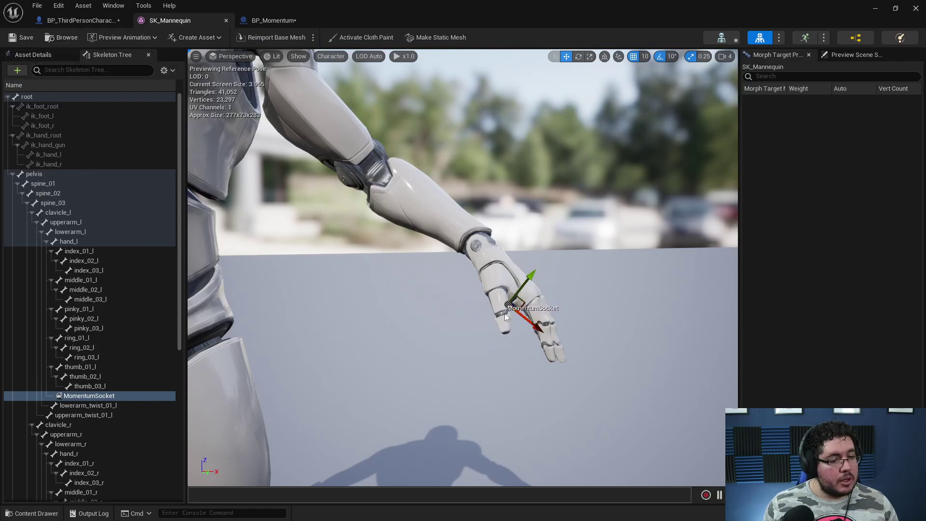
# Rotate MomentumSocket on the left hand in SK_Mannequin to adjust the angle at which the sword is held.
pyautogui.press('e')
pyautogui.moveTo(603, 304); pyautogui.dragTo(699, 292, button='right')
pyautogui.moveTo(699, 291); pyautogui.dragTo(662, 247)
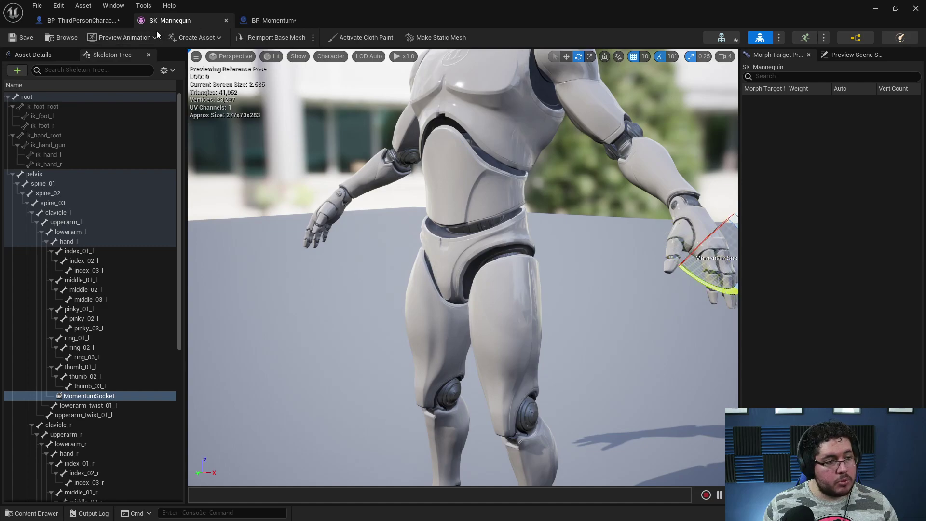
# Play the level again and run the character in several directions to check the sword's adjusted position and angle.
pyautogui.click(876, 9)
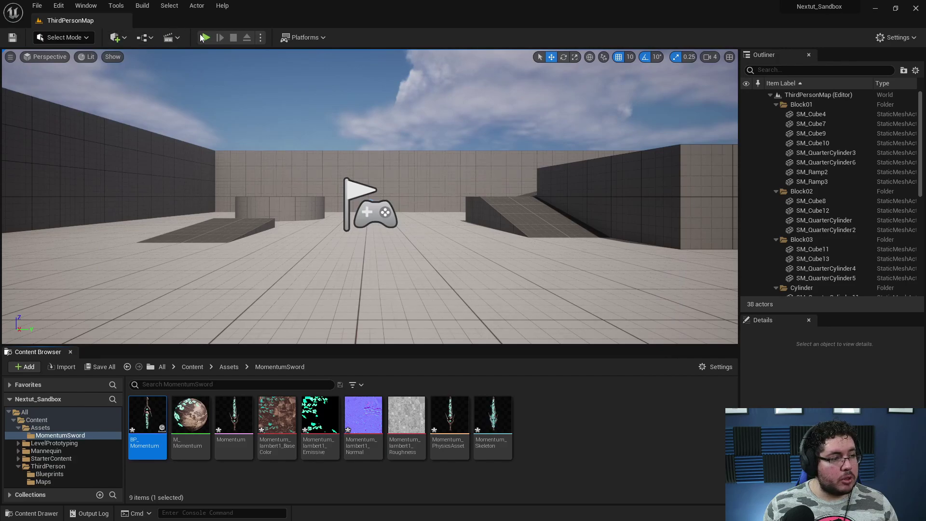
pyautogui.click(203, 37)
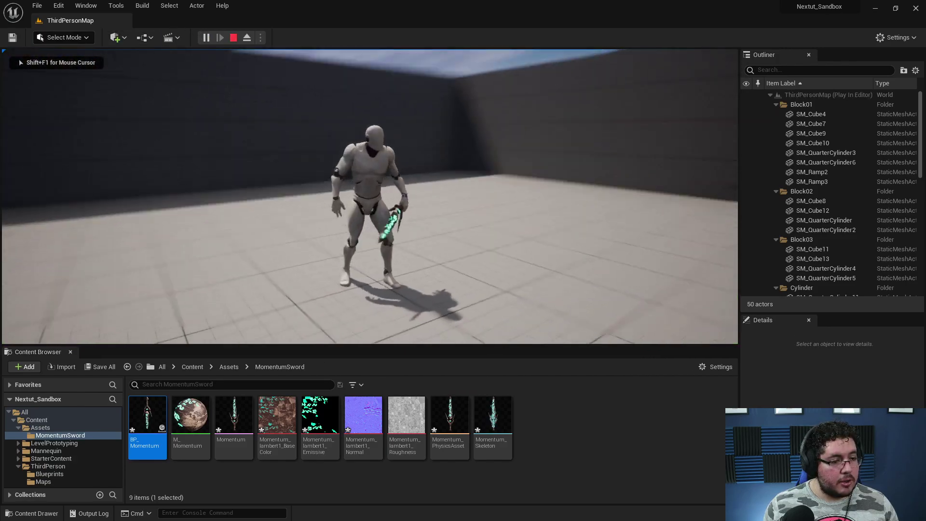
pyautogui.press('d')
pyautogui.press('a')
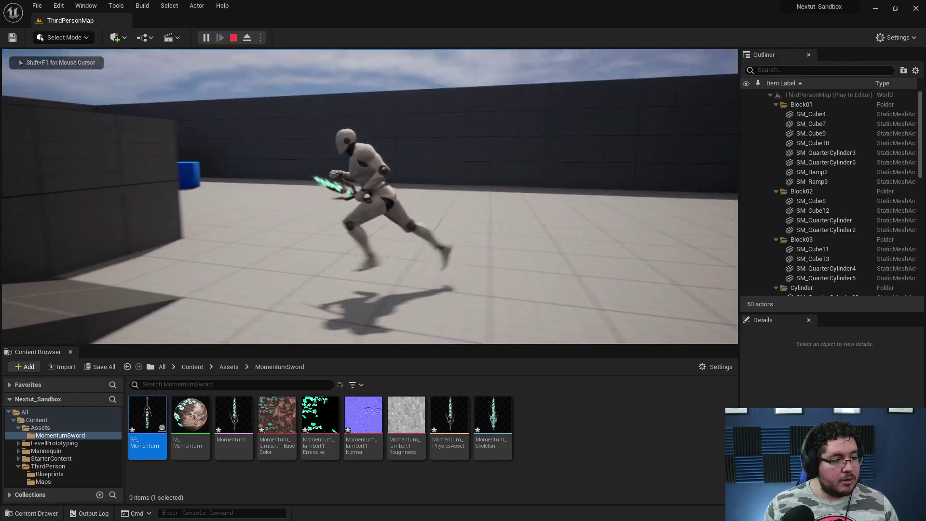
pyautogui.press('s')
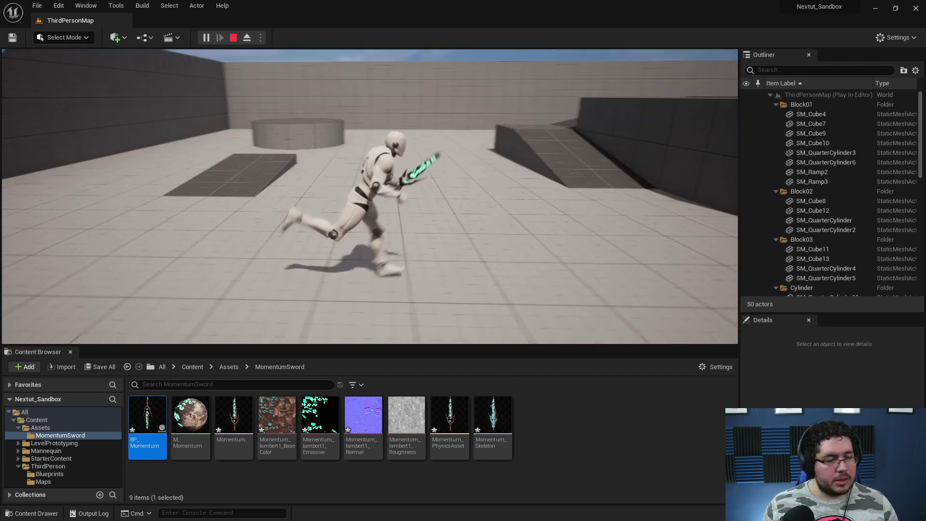
pyautogui.press('w')
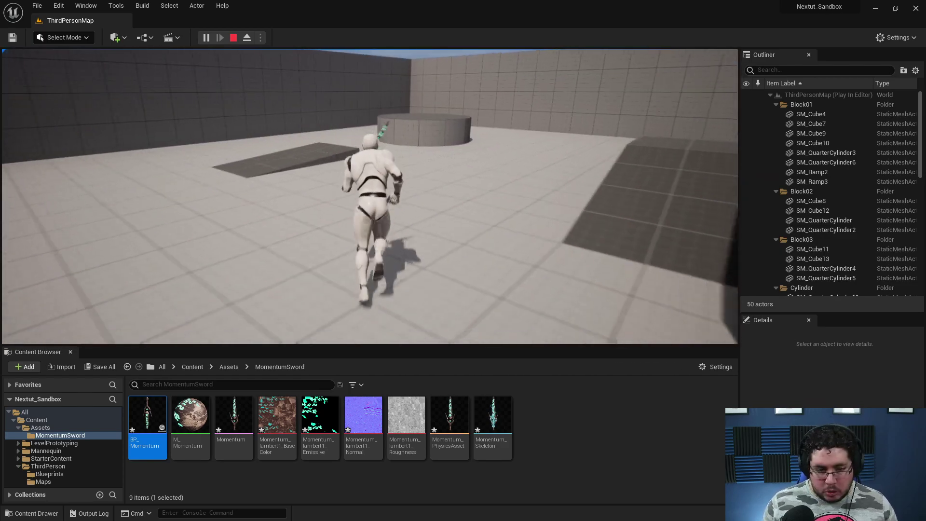
pyautogui.press('a')
pyautogui.press('w')
pyautogui.press('d')
pyautogui.press('a')
pyautogui.press('w')
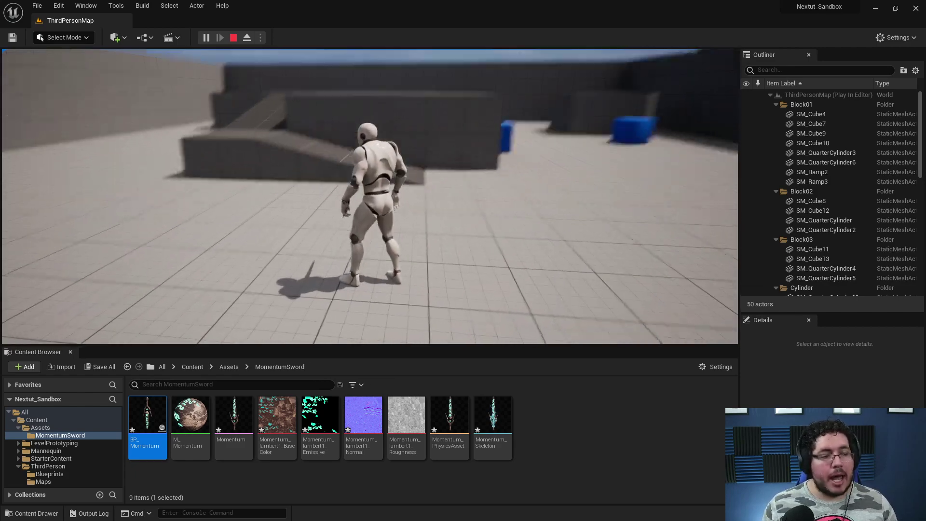
pyautogui.press('d')
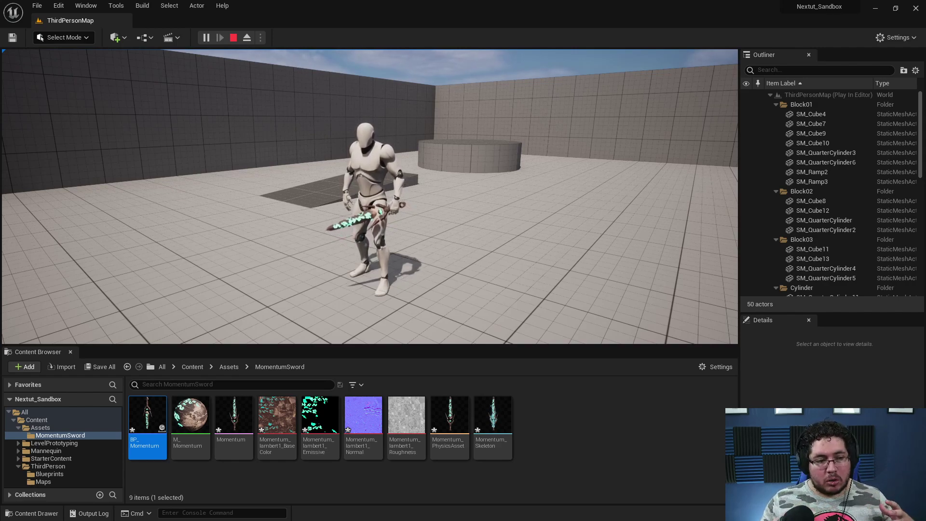
# Stop the play session and switch to the sword rig in Maya.
pyautogui.press('Escape')
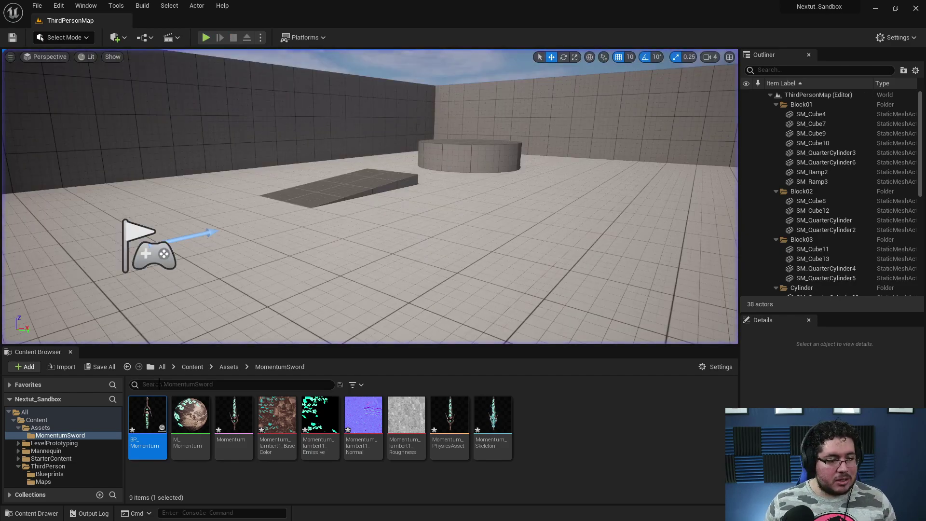
pyautogui.press('super')
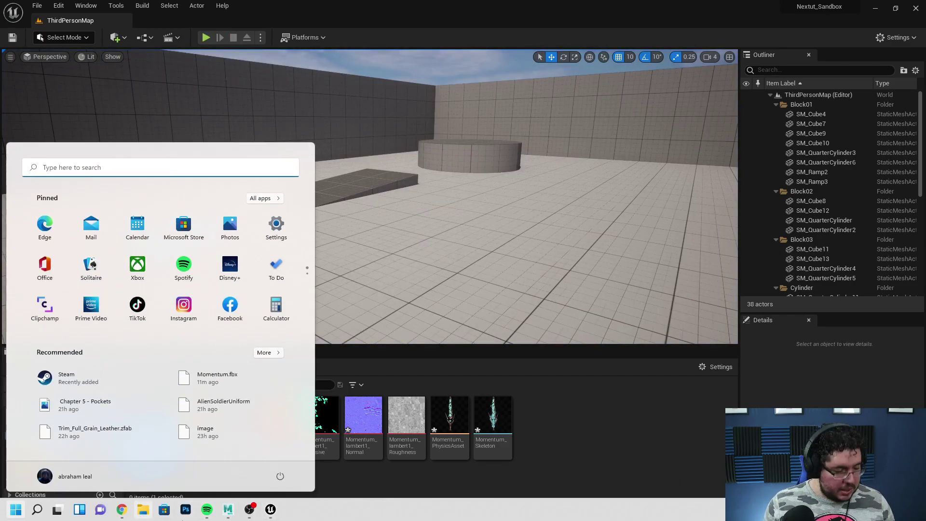
pyautogui.click(228, 512)
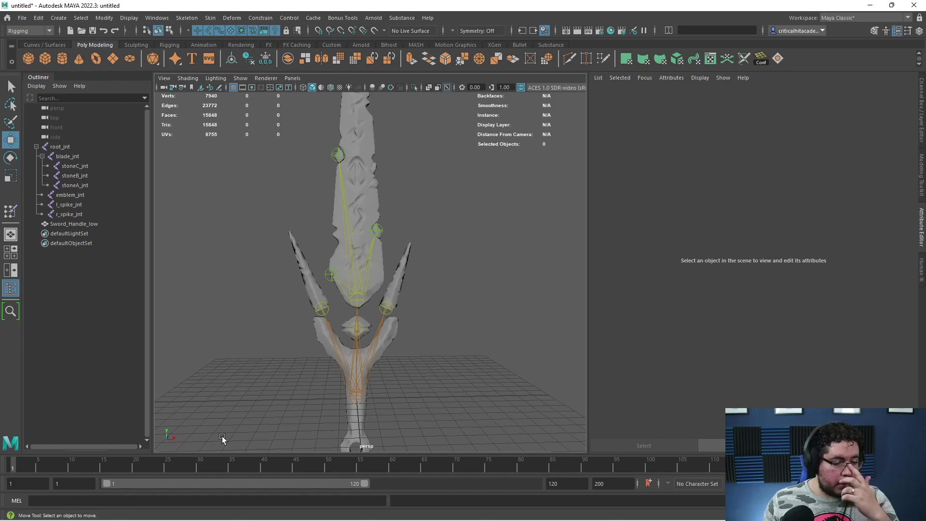
# Select all of the sword's joints in the scene except root_jnt.
pyautogui.scroll(2, 314, 328)
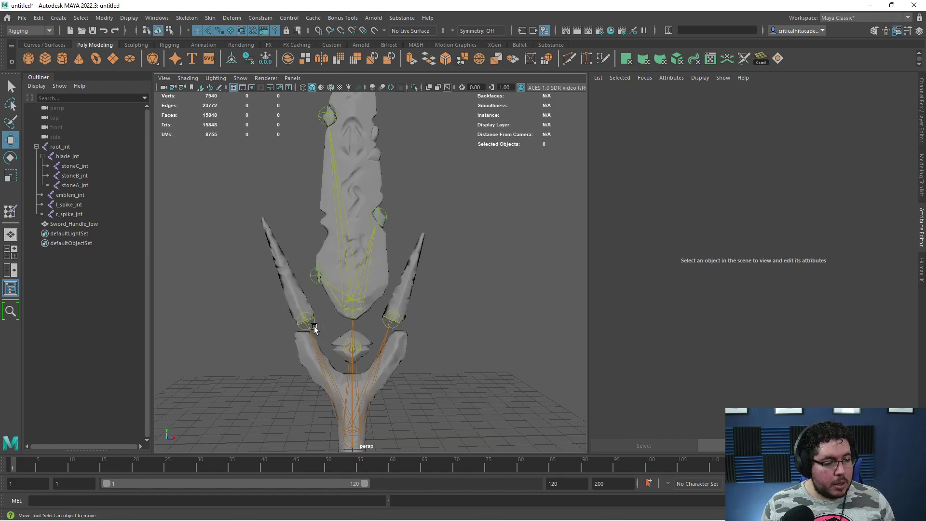
pyautogui.click(313, 327)
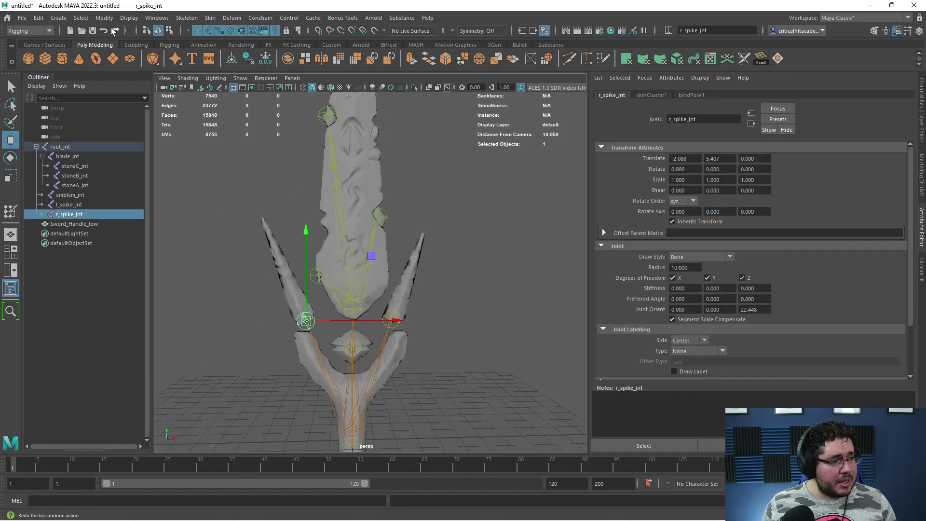
pyautogui.click(81, 18)
pyautogui.moveTo(101, 39)
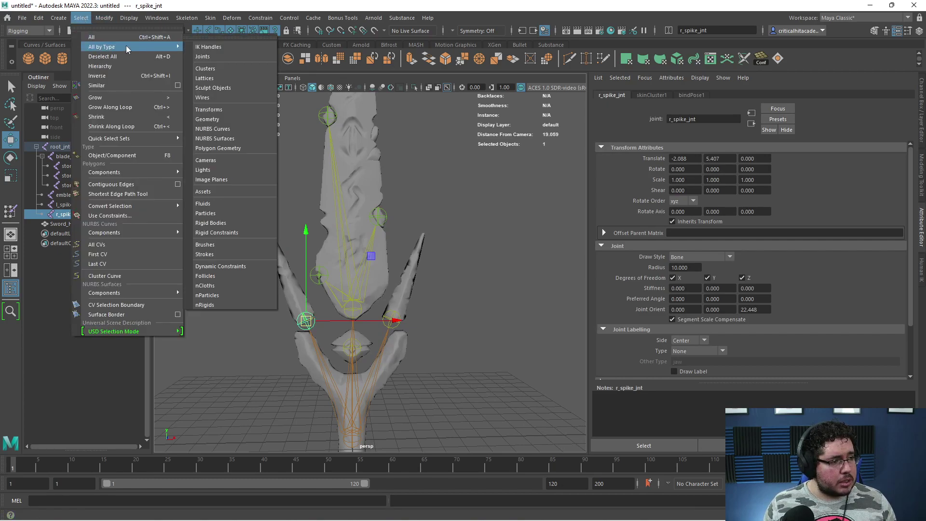
pyautogui.click(212, 48)
pyautogui.keyDown('alt'); pyautogui.moveTo(452, 281); pyautogui.dragTo(449, 252, button='middle'); pyautogui.keyUp('alt')
pyautogui.keyDown('ctrl'); pyautogui.click(67, 147); pyautogui.keyUp('ctrl')
pyautogui.scroll(-4, 331, 328)
pyautogui.keyDown('alt'); pyautogui.moveTo(331, 328); pyautogui.dragTo(342, 329, button='middle'); pyautogui.keyUp('alt')
pyautogui.scroll(4, 342, 329)
pyautogui.scroll(-5, 342, 329)
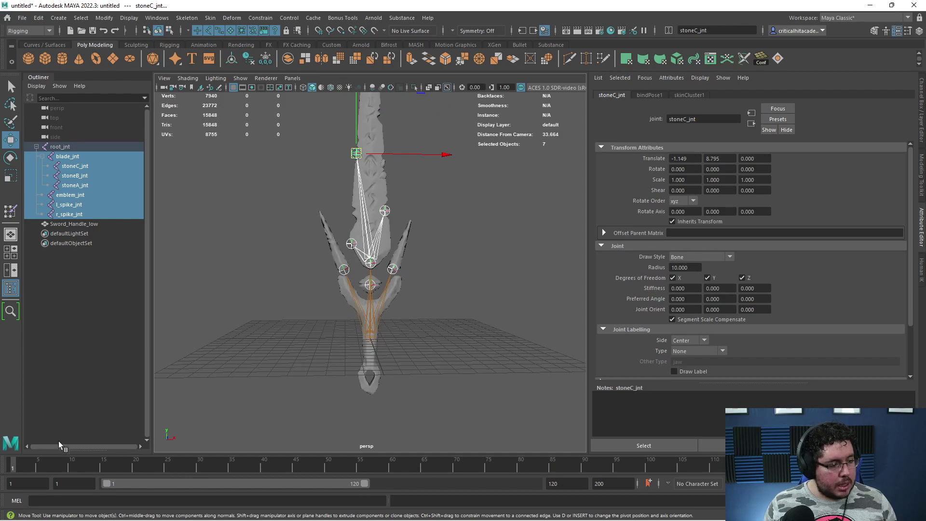
# Set keyframes on the selected joints in their rest pose at frame 1 and frame 120.
pyautogui.press('s')
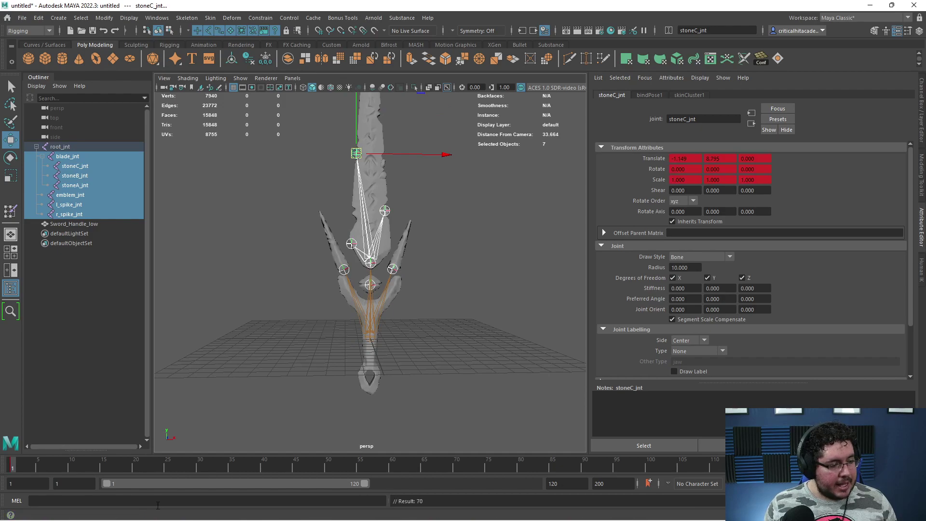
pyautogui.moveTo(21, 470); pyautogui.dragTo(604, 468)
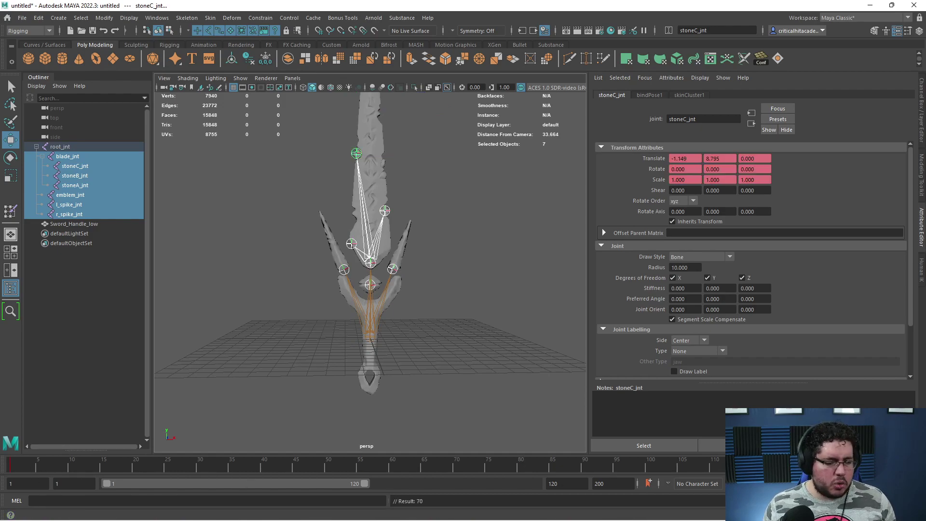
pyautogui.scroll(2, 481, 299)
pyautogui.keyDown('alt'); pyautogui.moveTo(478, 301); pyautogui.dragTo(476, 349, button='middle'); pyautogui.keyUp('alt')
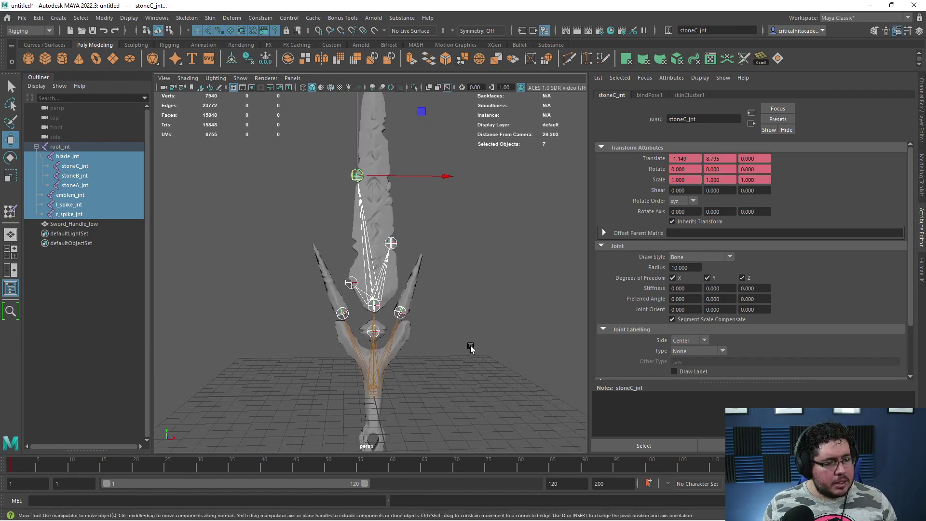
pyautogui.press('s')
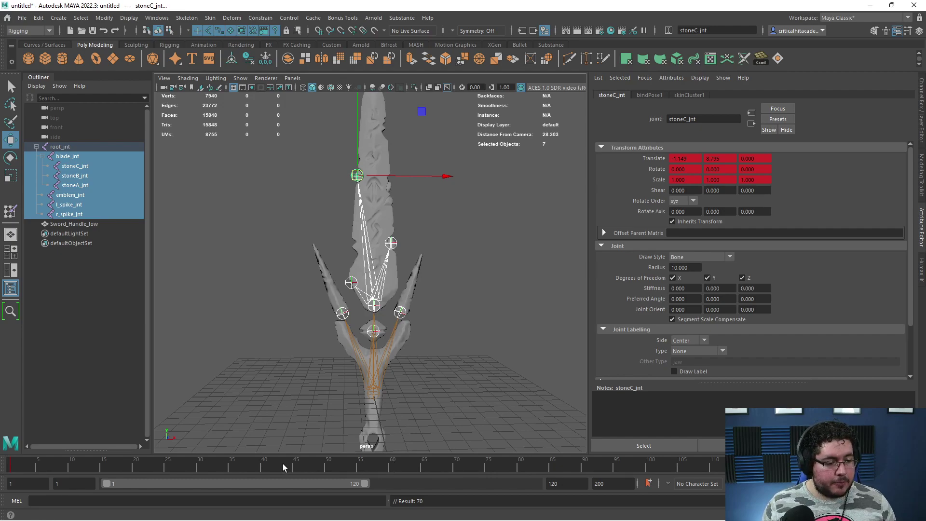
# At frame 60, slide r_spike_jnt to about X -2.44, Y 6.26 and l_spike_jnt outward, each along its own spike.
pyautogui.click(392, 468)
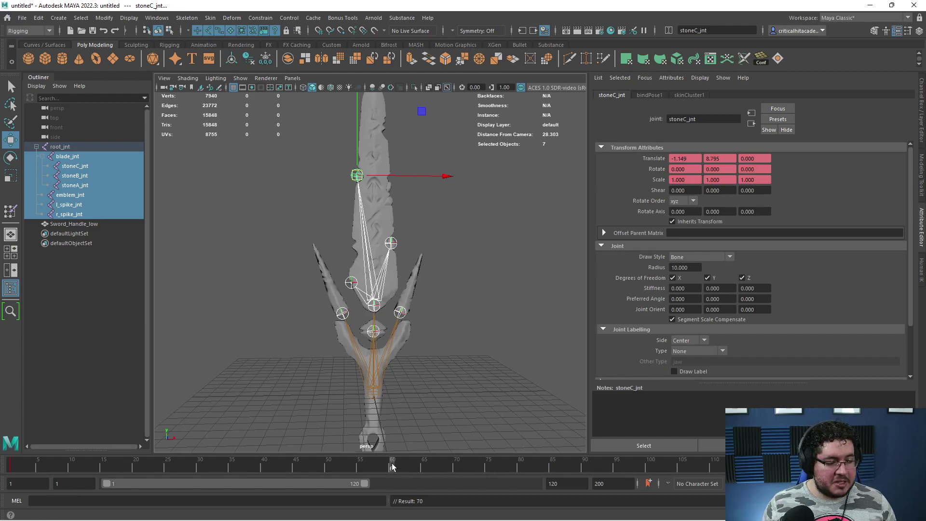
pyautogui.scroll(5, 461, 386)
pyautogui.moveTo(471, 352)
pyautogui.keyDown('alt'); pyautogui.mouseDown(button='middle')
pyautogui.moveTo(496, 334)
pyautogui.moveTo(475, 356)
pyautogui.mouseUp(button='middle'); pyautogui.keyUp('alt')
pyautogui.scroll(-5, 483, 339)
pyautogui.scroll(3, 463, 358)
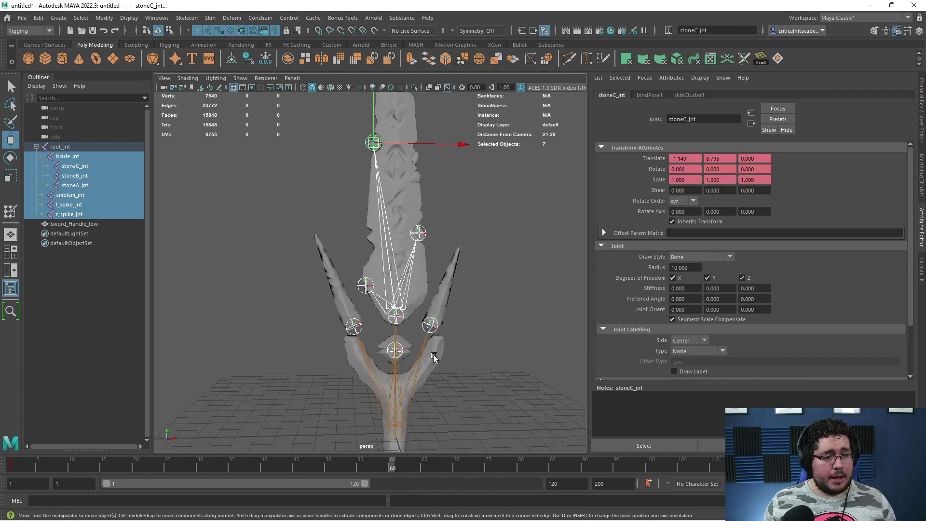
pyautogui.click(355, 328)
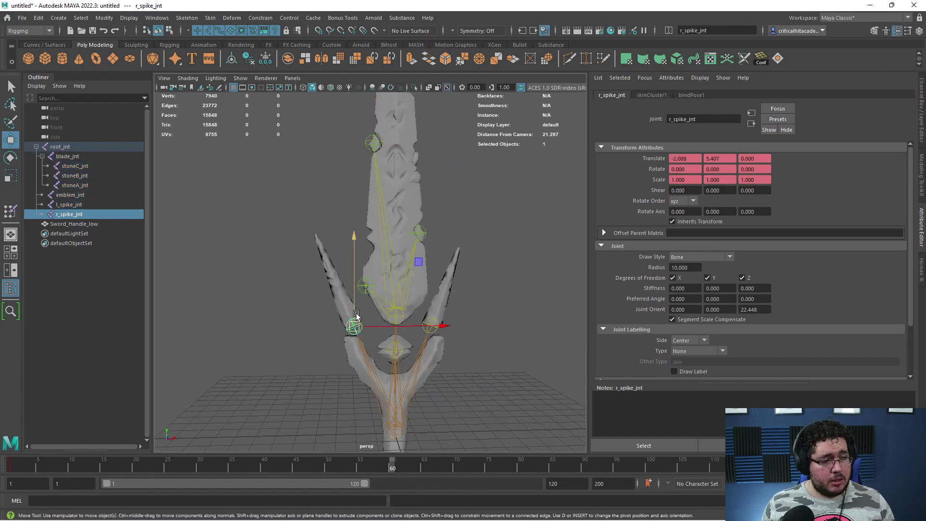
pyautogui.moveTo(356, 324); pyautogui.dragTo(321, 282)
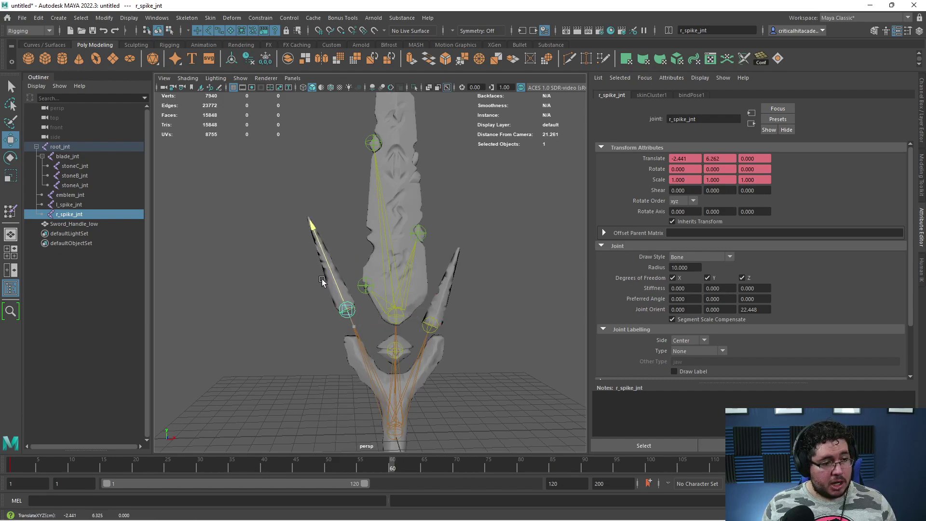
pyautogui.click(433, 324)
pyautogui.moveTo(438, 309); pyautogui.dragTo(442, 302)
pyautogui.moveTo(13, 467)
pyautogui.mouseDown()
pyautogui.moveTo(516, 449)
pyautogui.moveTo(29, 456)
pyautogui.moveTo(379, 453)
pyautogui.moveTo(318, 457)
pyautogui.moveTo(494, 494)
pyautogui.moveTo(637, 482)
pyautogui.moveTo(11, 459)
pyautogui.mouseUp()
# Set emblem_jnt's Rotate Y to 720 at frame 120 and play the animation to check the spin.
pyautogui.scroll(3, 407, 343)
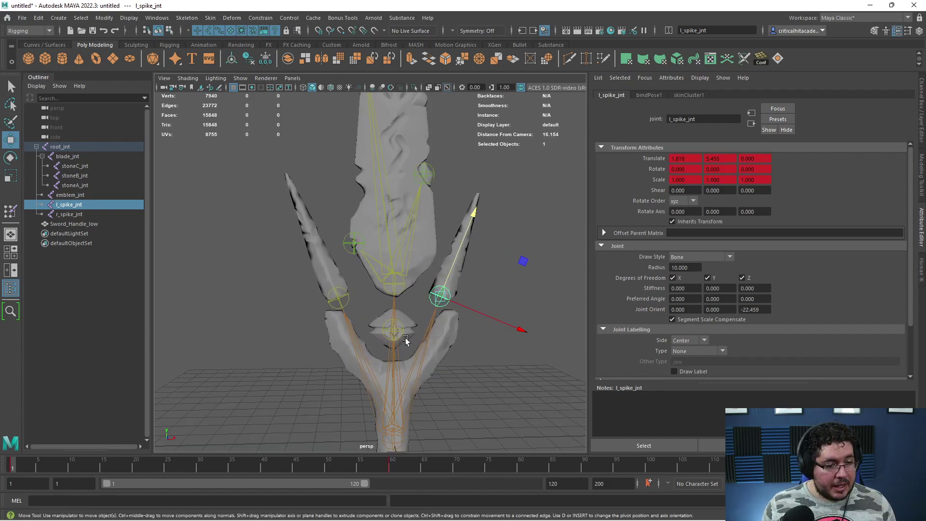
pyautogui.click(402, 332)
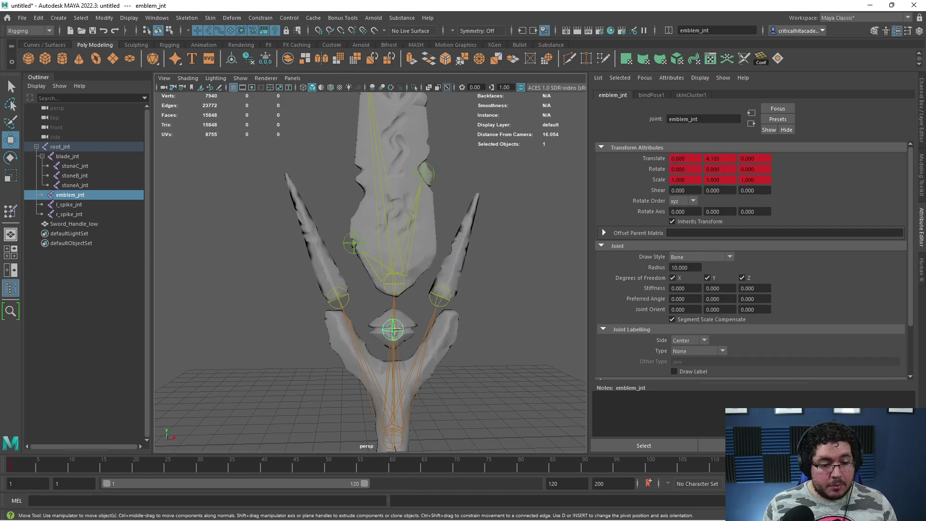
pyautogui.press('e')
pyautogui.hotkey('ctrl', 'a')
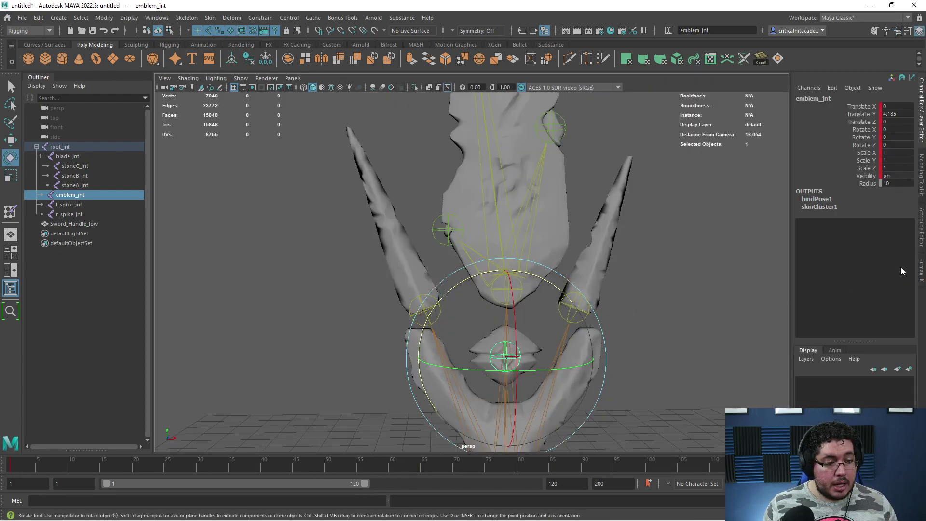
pyautogui.doubleClick(895, 137)
pyautogui.write('720')
pyautogui.press('Return')
pyautogui.click(706, 341)
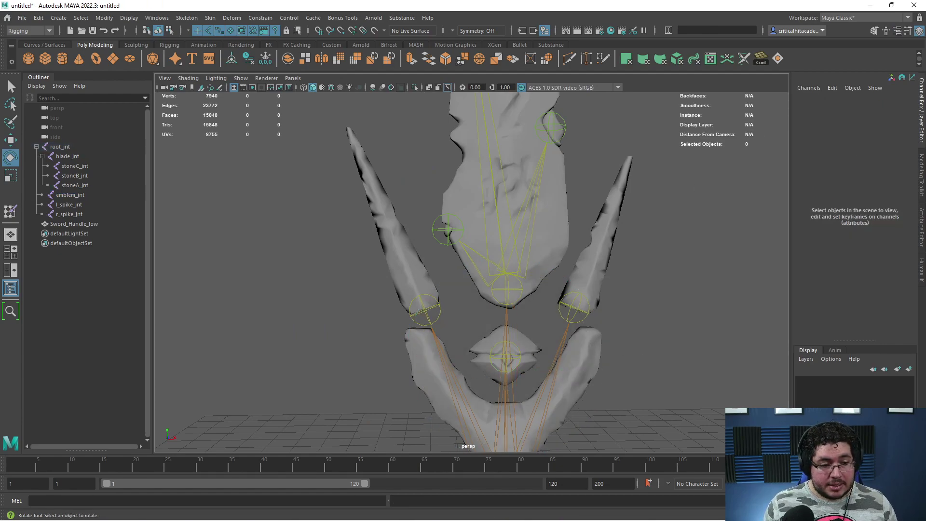
pyautogui.hotkey('alt', 'v')
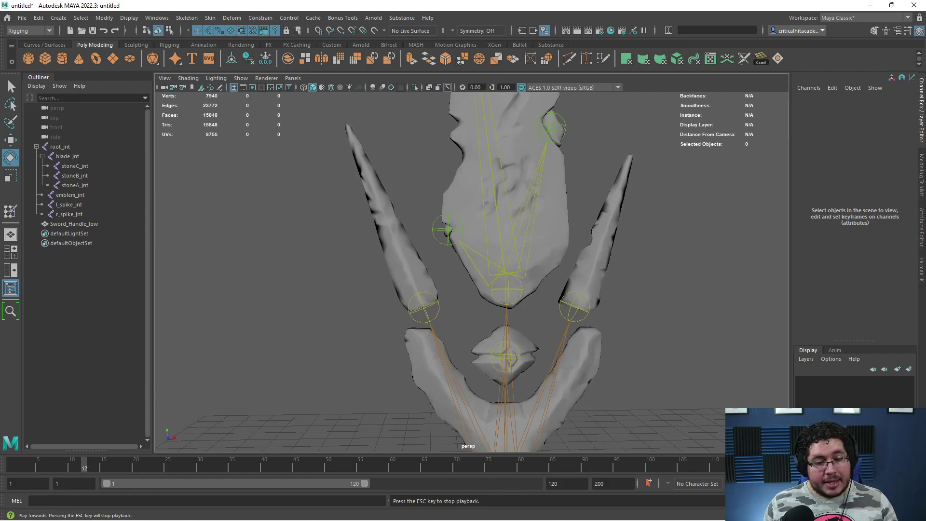
pyautogui.press('Escape')
# Make emblem_jnt's Rotate Y curve linear in the Graph Editor and play the animation again.
pyautogui.click(494, 360)
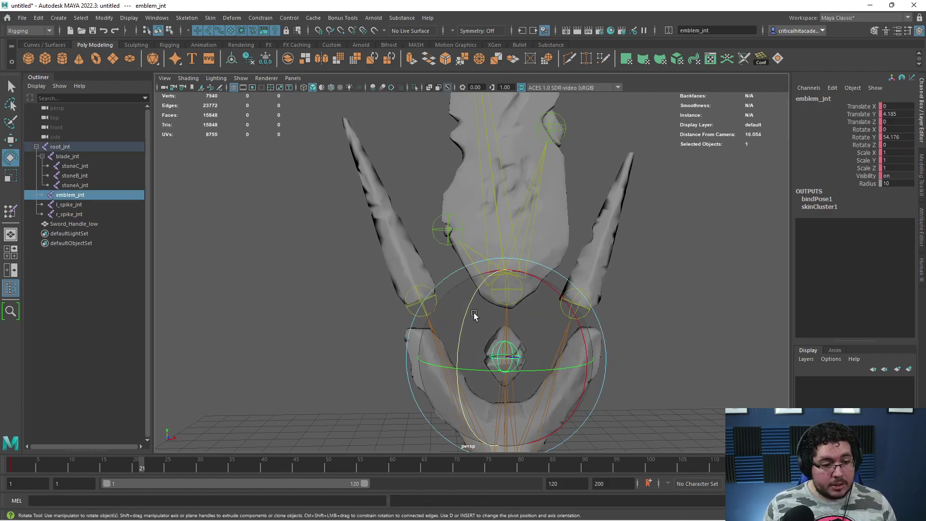
pyautogui.click(157, 18)
pyautogui.moveTo(186, 87)
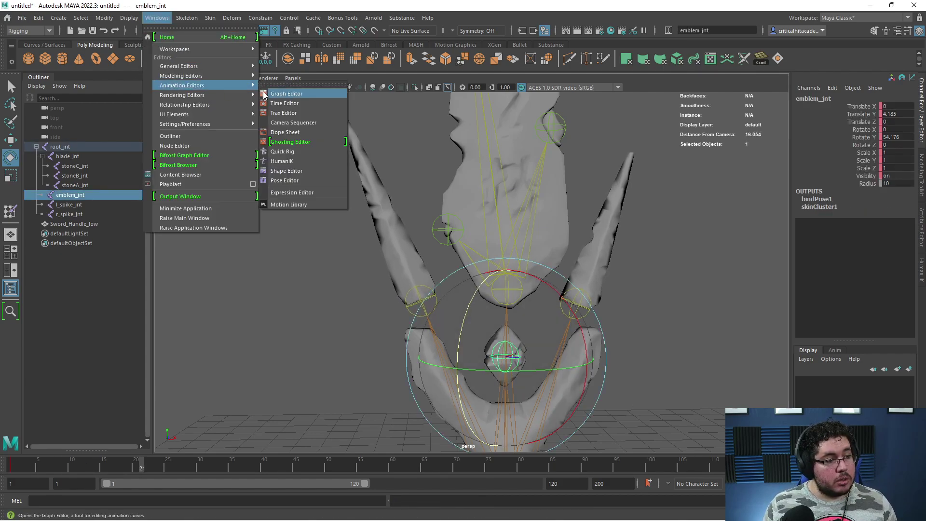
pyautogui.click(290, 95)
pyautogui.moveTo(716, 187); pyautogui.dragTo(514, 139)
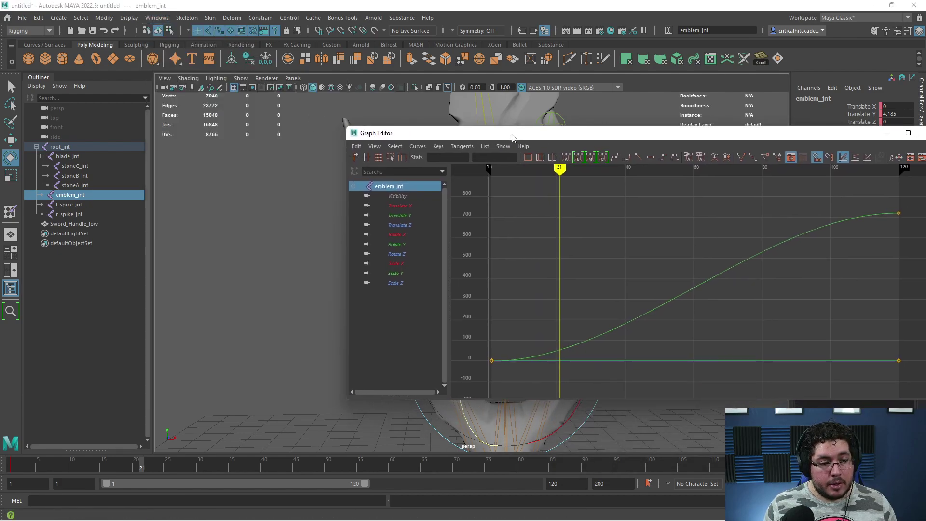
pyautogui.click(403, 245)
pyautogui.click(639, 158)
pyautogui.click(886, 132)
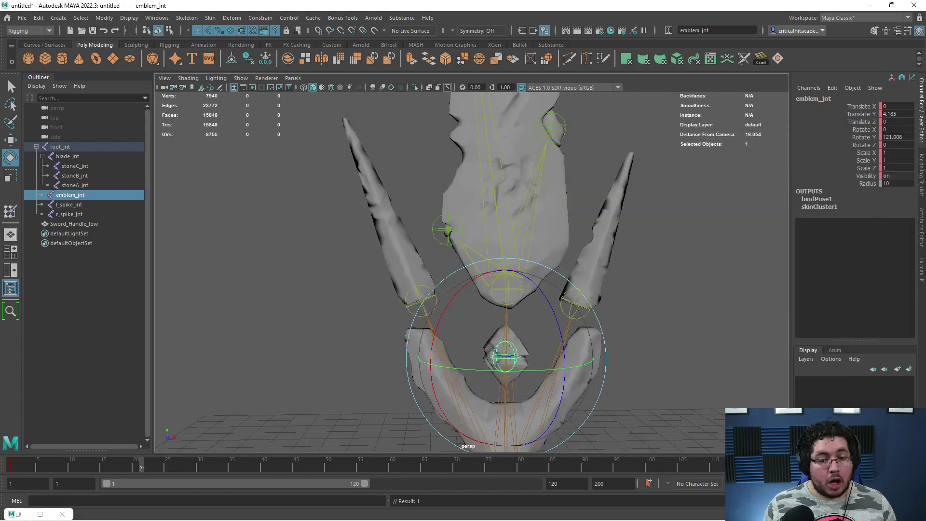
pyautogui.hotkey('alt', 'v')
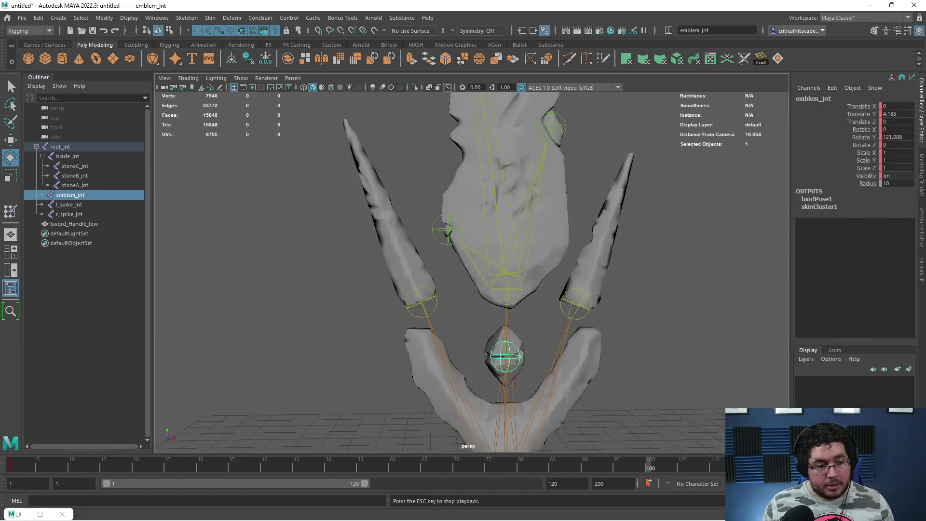
pyautogui.press('Escape')
# At frame 60, raise blade_jnt to about Translate Y 6.07 and key it.
pyautogui.scroll(-2, 665, 322)
pyautogui.keyDown('alt'); pyautogui.moveTo(629, 318); pyautogui.dragTo(641, 368, button='middle'); pyautogui.keyUp('alt')
pyautogui.scroll(1, 632, 282)
pyautogui.click(631, 273)
pyautogui.keyDown('alt'); pyautogui.moveTo(585, 228); pyautogui.dragTo(594, 283, button='middle'); pyautogui.keyUp('alt')
pyautogui.scroll(1, 593, 281)
pyautogui.keyDown('alt'); pyautogui.moveTo(591, 280); pyautogui.dragTo(539, 275); pyautogui.keyUp('alt')
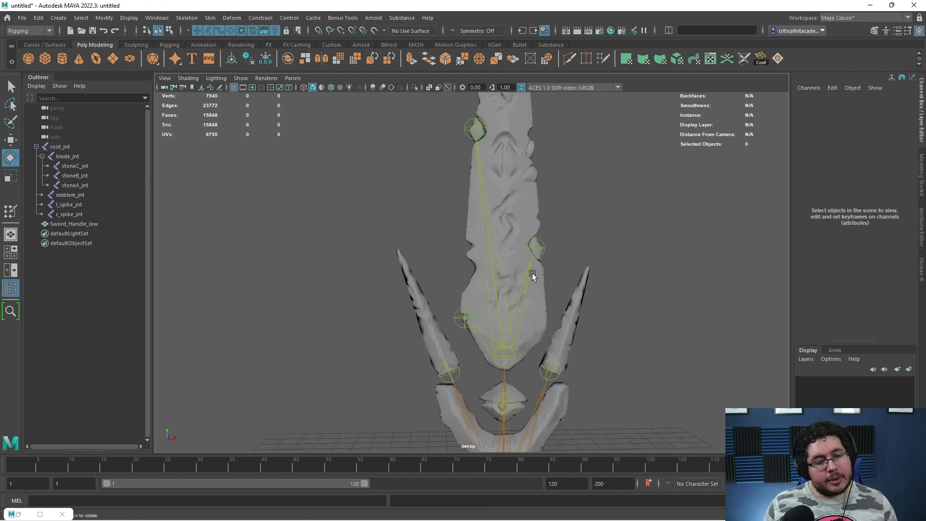
pyautogui.click(500, 354)
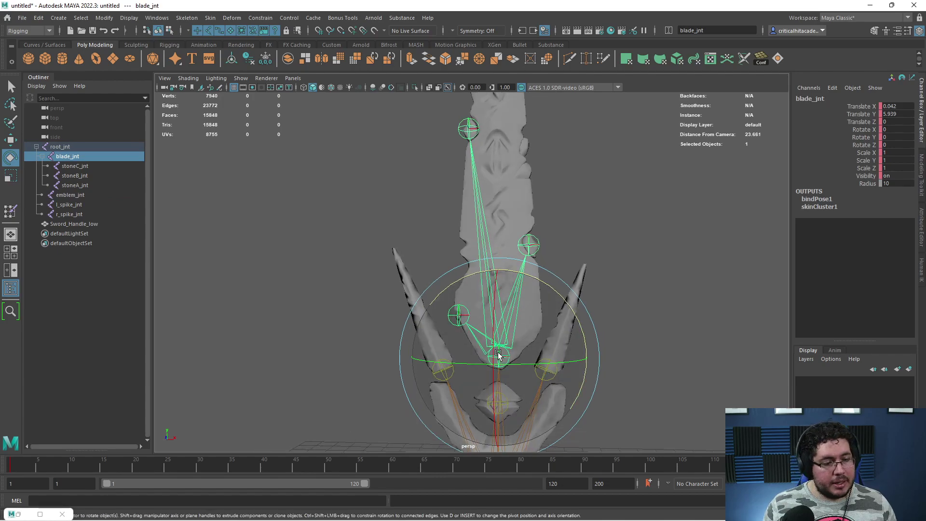
pyautogui.press('w')
pyautogui.moveTo(371, 465); pyautogui.dragTo(392, 465)
pyautogui.moveTo(498, 268); pyautogui.dragTo(499, 264)
pyautogui.press('s')
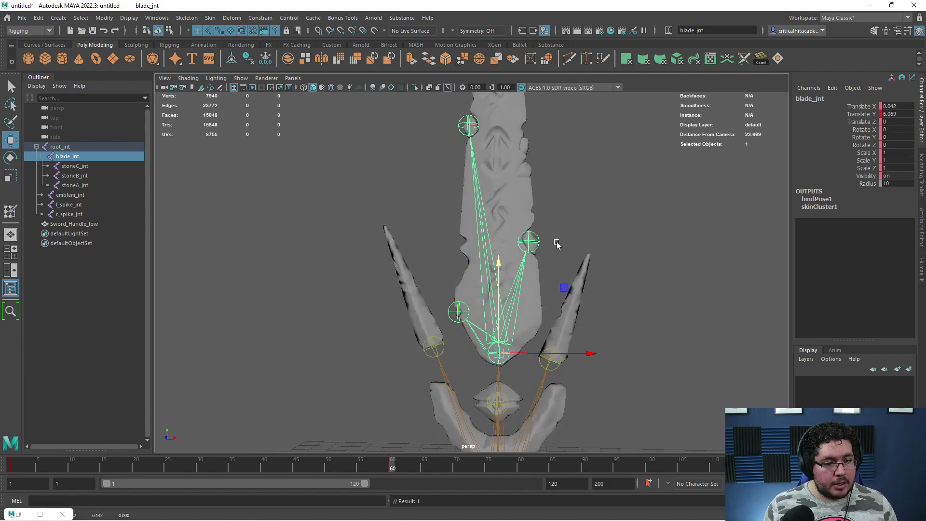
# At frame 60, move the stones away from the blade: stoneC_jnt to about X -1.67, stoneB_jnt to X 1.75, stoneA_jnt to X -2.
pyautogui.keyDown('alt'); pyautogui.moveTo(556, 244); pyautogui.dragTo(566, 282, button='middle'); pyautogui.keyUp('alt')
pyautogui.click(477, 167)
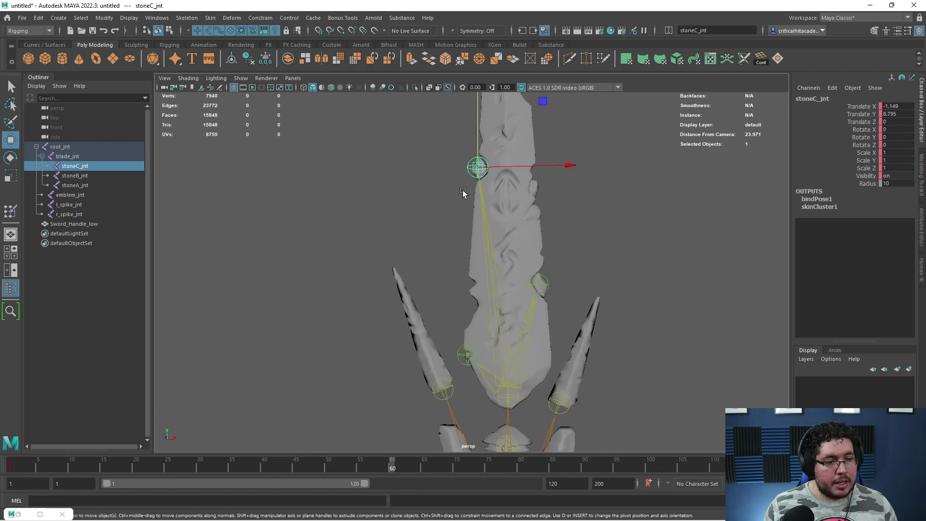
pyautogui.moveTo(483, 171); pyautogui.dragTo(469, 161)
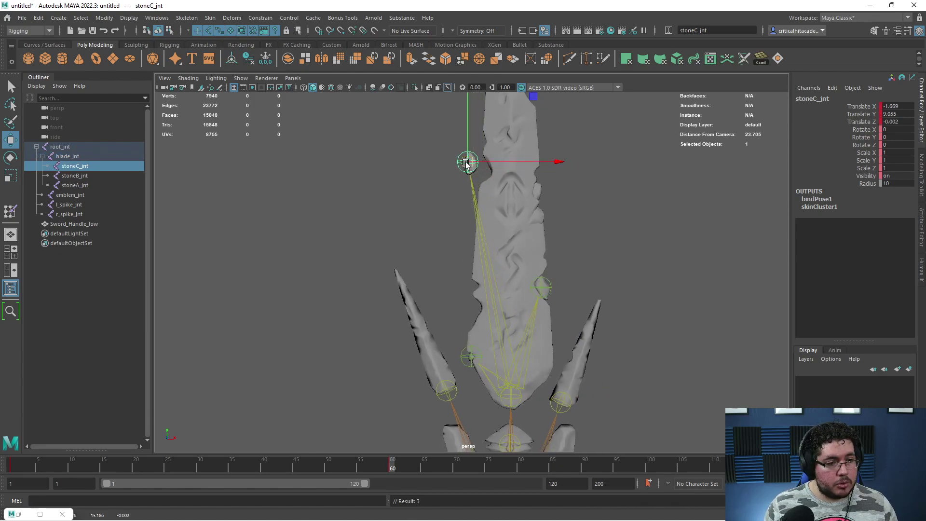
pyautogui.click(542, 288)
pyautogui.moveTo(543, 291); pyautogui.dragTo(556, 284)
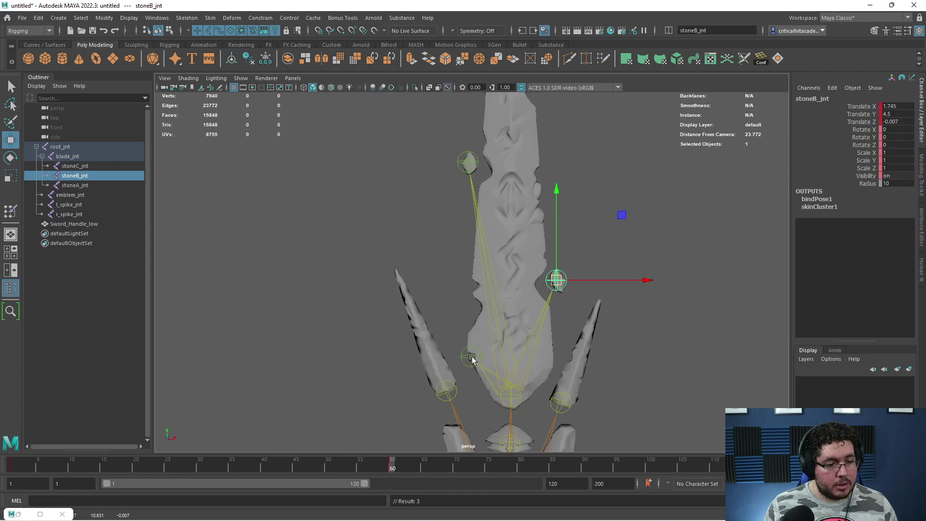
pyautogui.click(472, 358)
pyautogui.moveTo(473, 366); pyautogui.dragTo(523, 414)
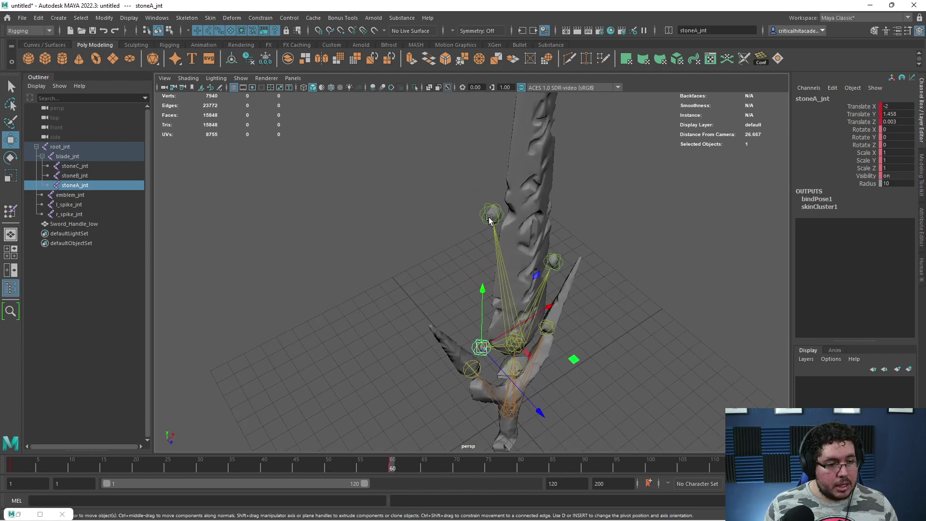
# Offset the three stone joints in depth at frame 60, with stoneC_jnt at about Z -0.37 and stoneA_jnt at about Z 0.23.
pyautogui.click(488, 218)
pyautogui.keyDown('alt'); pyautogui.moveTo(557, 333); pyautogui.dragTo(587, 351); pyautogui.keyUp('alt')
pyautogui.click(505, 225)
pyautogui.moveTo(506, 223); pyautogui.dragTo(490, 220)
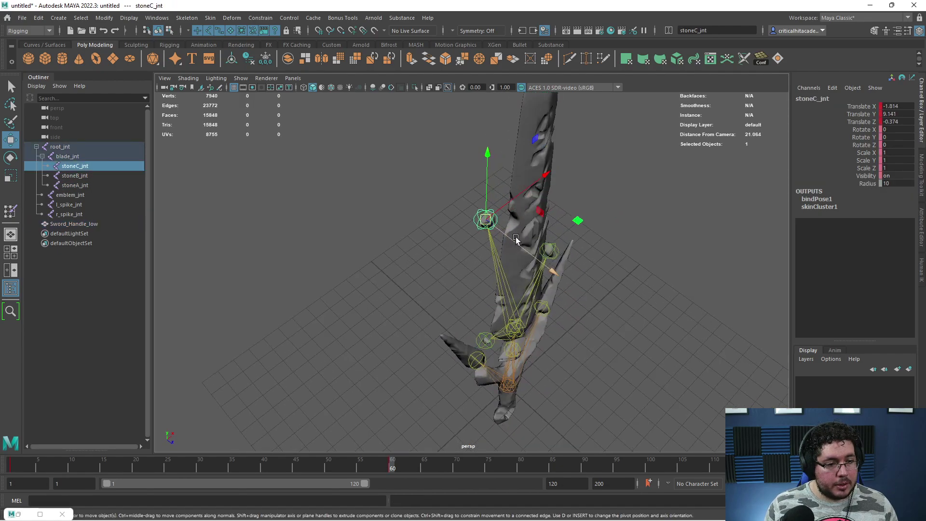
pyautogui.click(552, 251)
pyautogui.moveTo(555, 253); pyautogui.dragTo(567, 257)
pyautogui.moveTo(568, 287)
pyautogui.keyDown('alt'); pyautogui.mouseDown()
pyautogui.moveTo(552, 261)
pyautogui.moveTo(568, 285)
pyautogui.mouseUp(); pyautogui.keyUp('alt')
pyautogui.click(488, 346)
pyautogui.keyDown('alt'); pyautogui.moveTo(495, 356); pyautogui.dragTo(517, 346); pyautogui.keyUp('alt')
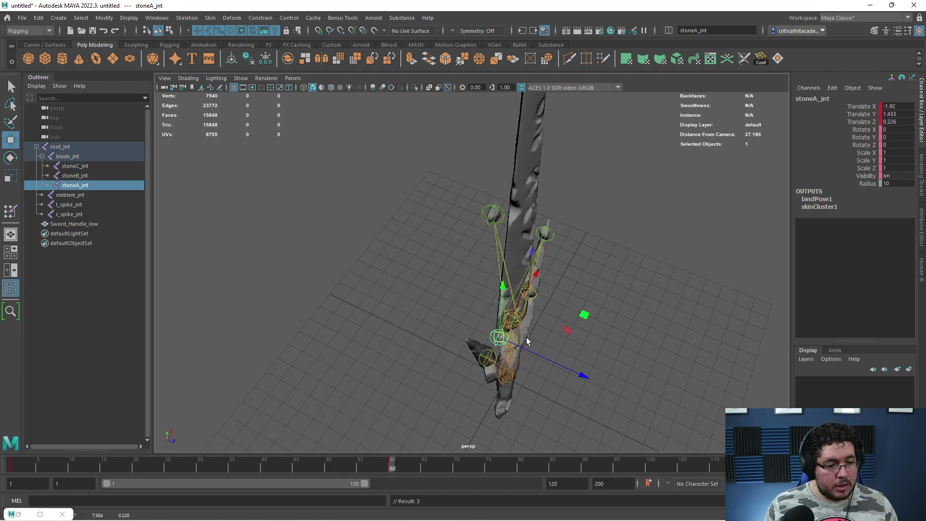
# Deselect the joints and play the animation to check the floating stones from an angled view.
pyautogui.click(682, 333)
pyautogui.keyDown('alt'); pyautogui.moveTo(682, 333); pyautogui.dragTo(662, 309); pyautogui.keyUp('alt')
pyautogui.hotkey('alt', 'v')
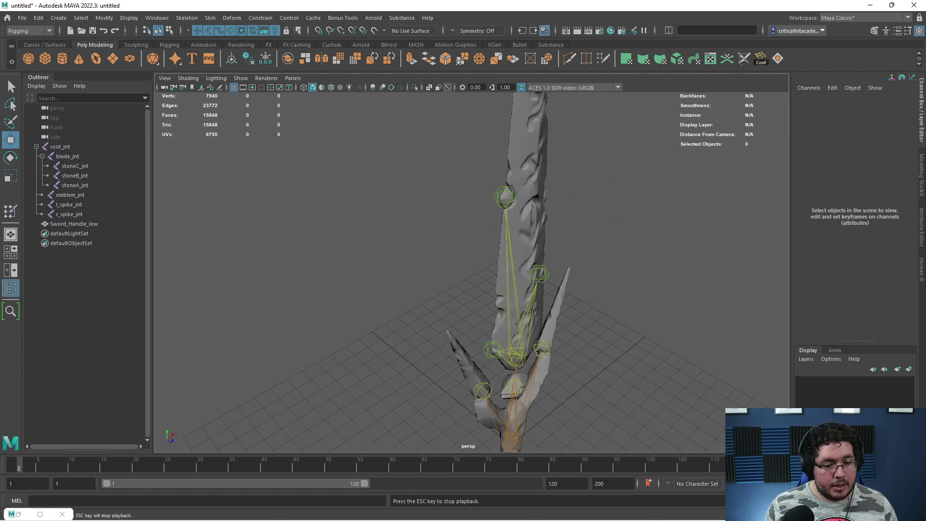
# Review the looping sword animation from the front, stop playback and return to frame 1.
pyautogui.keyDown('alt'); pyautogui.moveTo(678, 366); pyautogui.dragTo(627, 338); pyautogui.keyUp('alt')
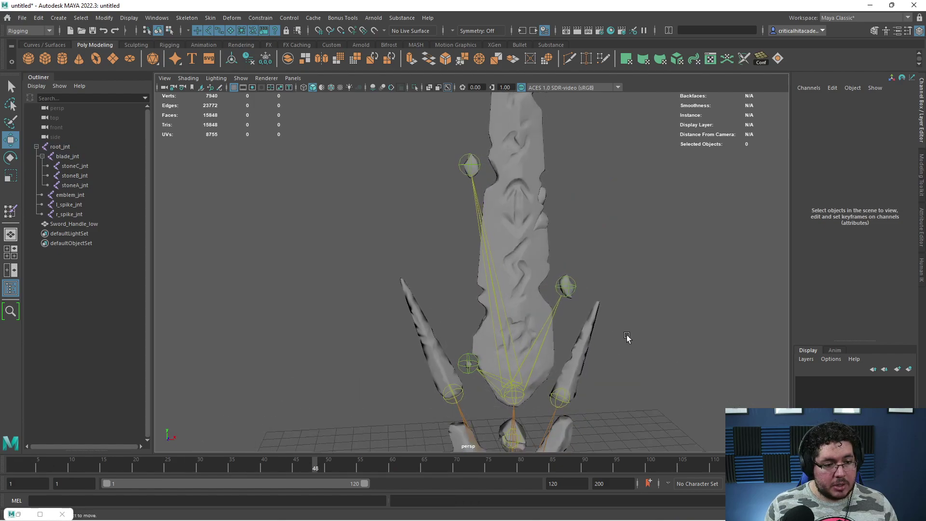
pyautogui.scroll(-4, 627, 338)
pyautogui.keyDown('alt'); pyautogui.moveTo(627, 337); pyautogui.dragTo(581, 315); pyautogui.keyUp('alt')
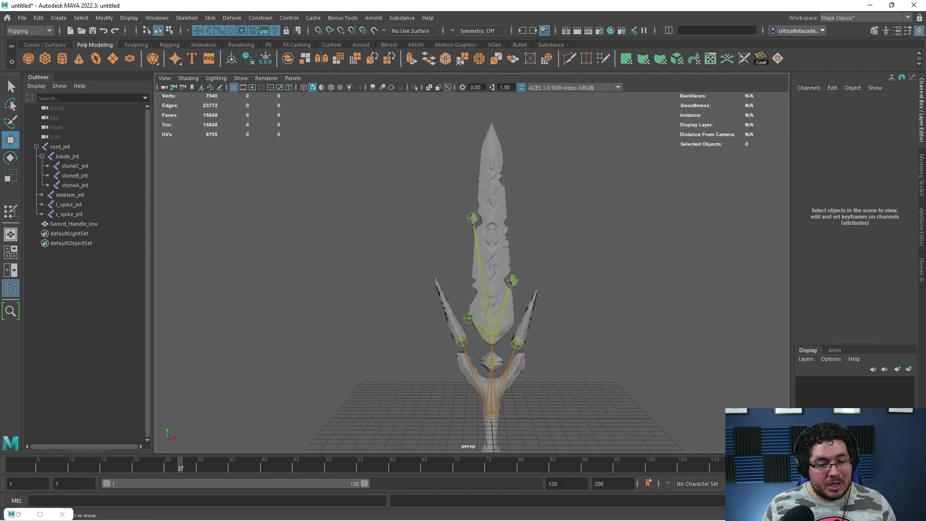
pyautogui.click(872, 465)
pyautogui.click(823, 464)
pyautogui.scroll(-2, 564, 379)
pyautogui.keyDown('alt'); pyautogui.moveTo(568, 380); pyautogui.dragTo(556, 333, button='middle'); pyautogui.keyUp('alt')
pyautogui.keyDown('alt'); pyautogui.moveTo(556, 333); pyautogui.dragTo(590, 347, button='right'); pyautogui.keyUp('alt')
pyautogui.keyDown('alt'); pyautogui.moveTo(589, 347); pyautogui.dragTo(568, 331); pyautogui.keyUp('alt')
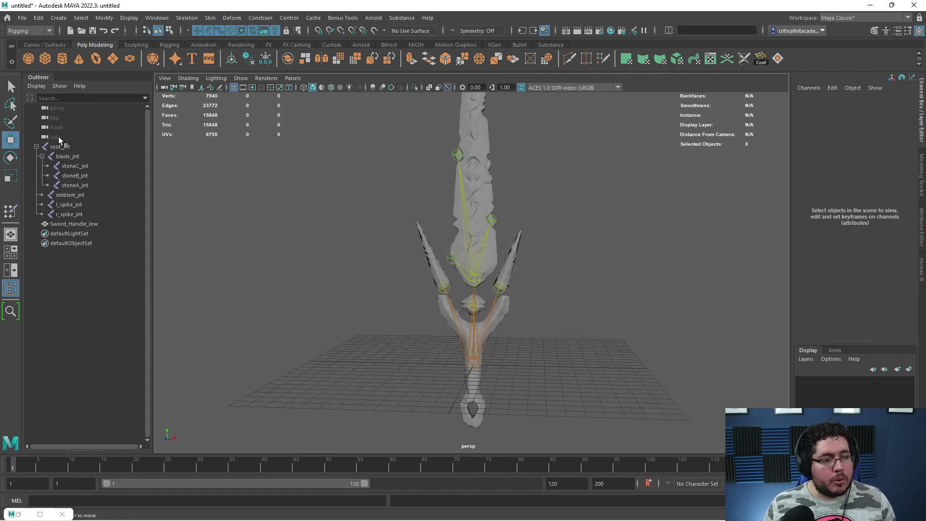
# Select all joints from root_jnt to r_spike_jnt and set up an FBX selection export named Momentum_Idle in the Momentum folder.
pyautogui.moveTo(71, 147); pyautogui.dragTo(97, 218)
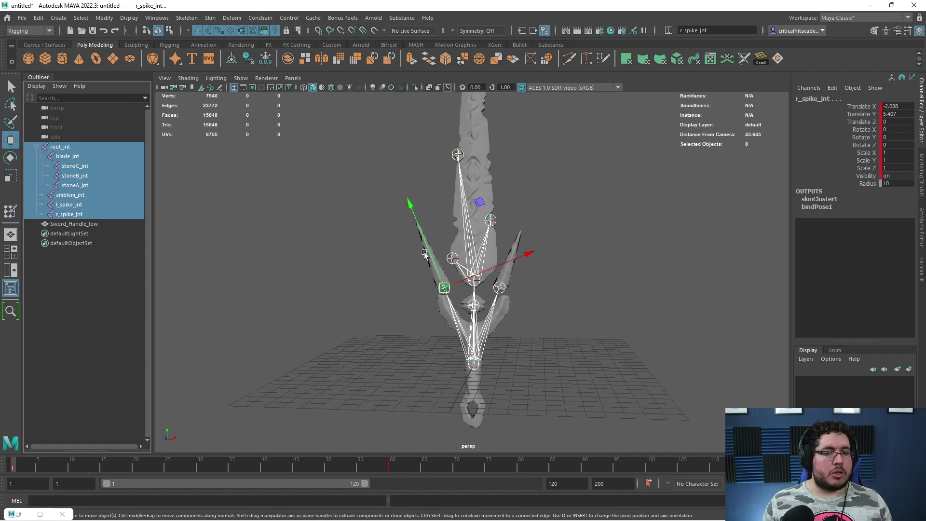
pyautogui.click(23, 18)
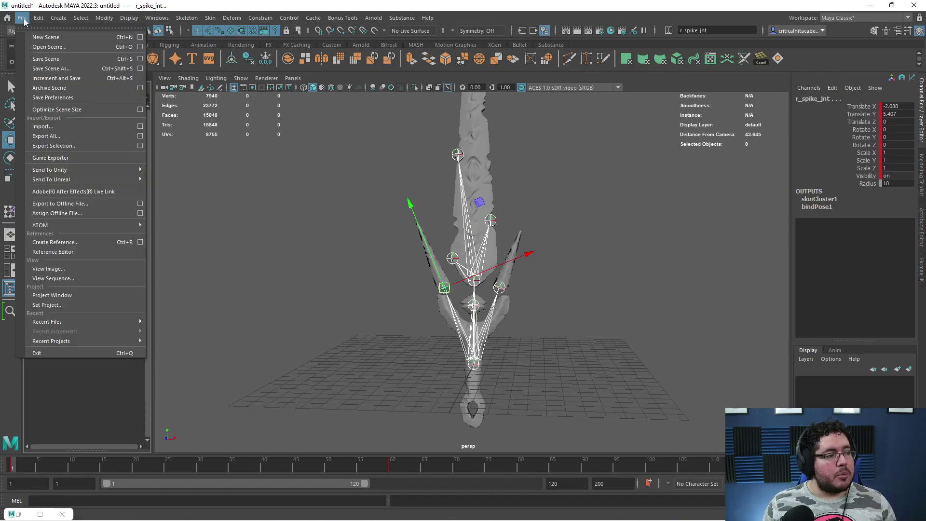
pyautogui.click(67, 146)
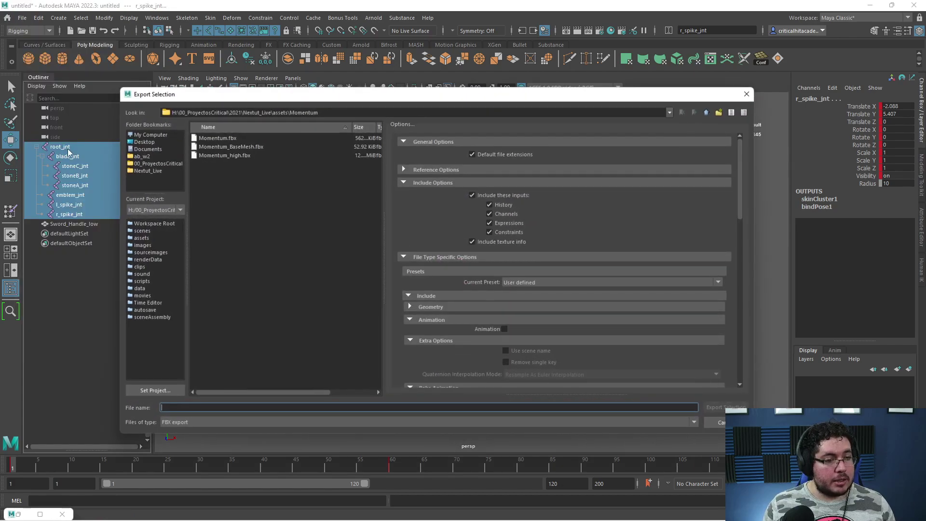
pyautogui.click(215, 138)
pyautogui.click(233, 413)
pyautogui.press('BackSpace')
pyautogui.press('BackSpace')
pyautogui.press('BackSpace')
pyautogui.press('BackSpace')
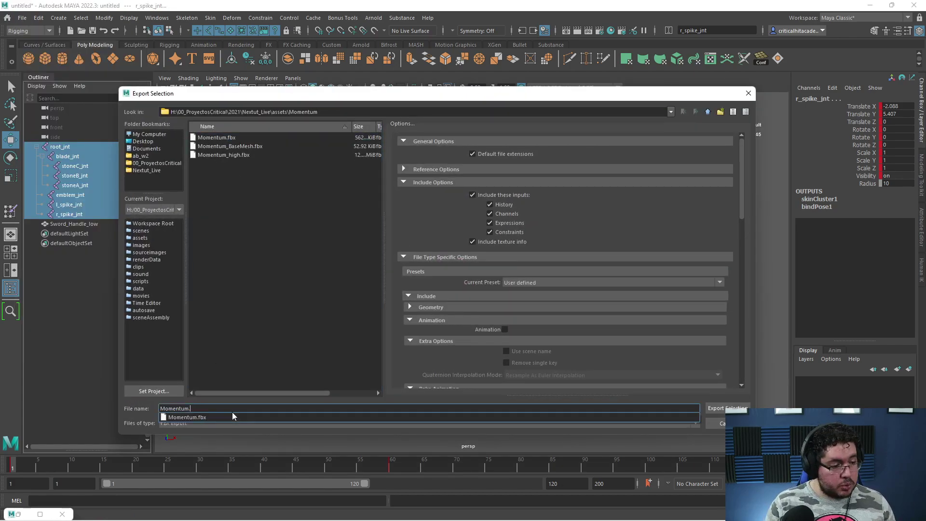
pyautogui.write('_Idle')
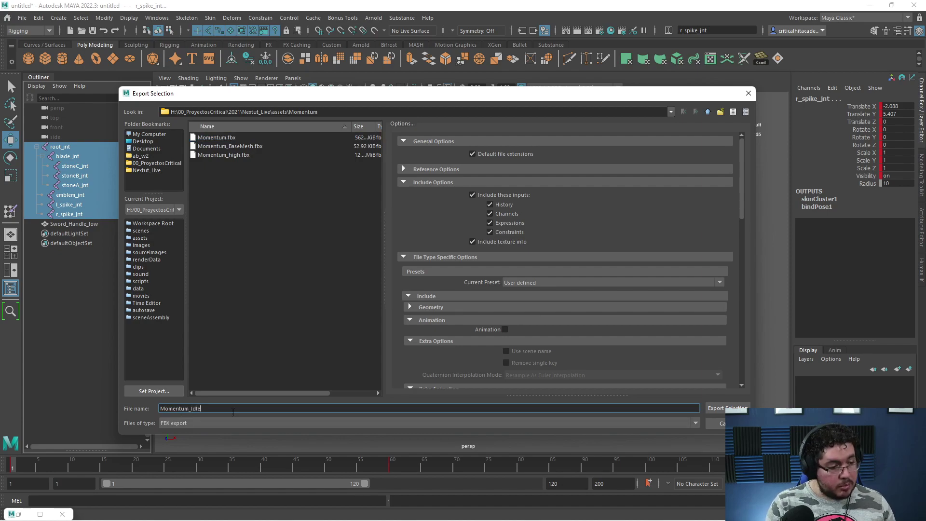
# Include animation in the FBX export, set the bake end frame to 119 and export the selection.
pyautogui.scroll(-1, 511, 288)
pyautogui.click(506, 300)
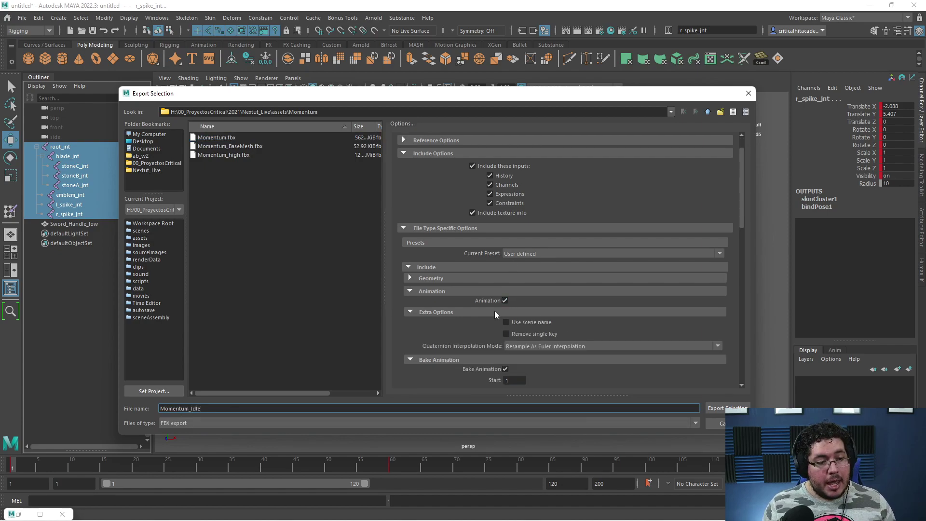
pyautogui.scroll(-3, 501, 304)
pyautogui.doubleClick(514, 306)
pyautogui.write('119')
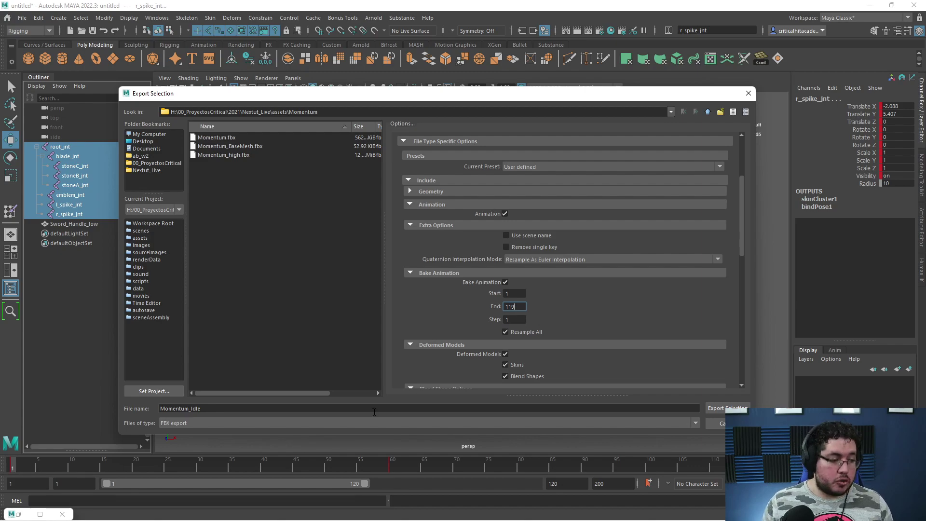
pyautogui.click(710, 409)
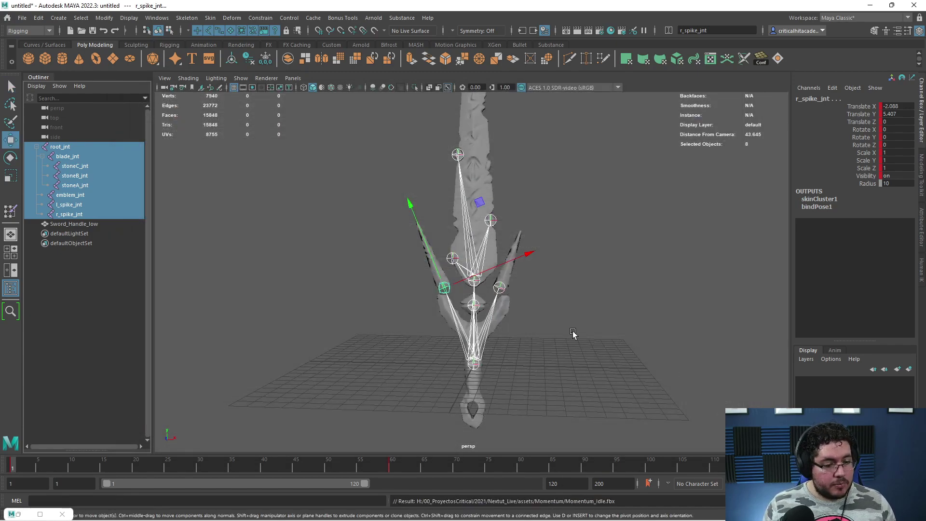
# Switch to the Unreal Editor and import Momentum_Idle.fbx into the MomentumSword folder using Momentum_Skeleton and Exported Time.
pyautogui.moveTo(270, 509)
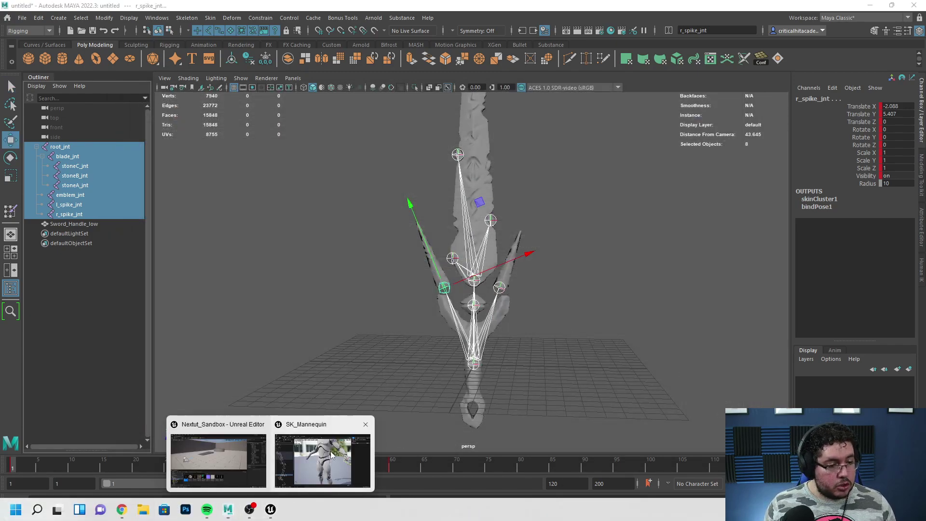
pyautogui.click(222, 459)
pyautogui.rightClick(573, 449)
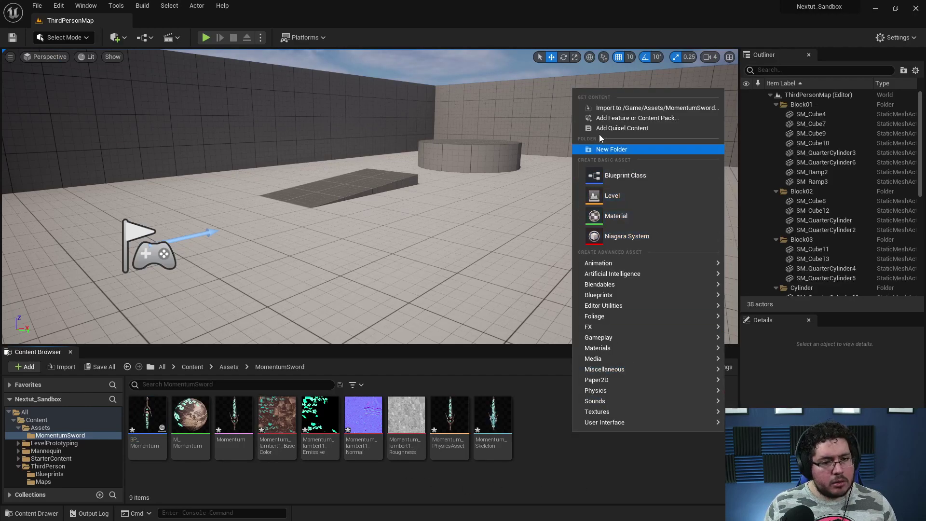
pyautogui.click(623, 108)
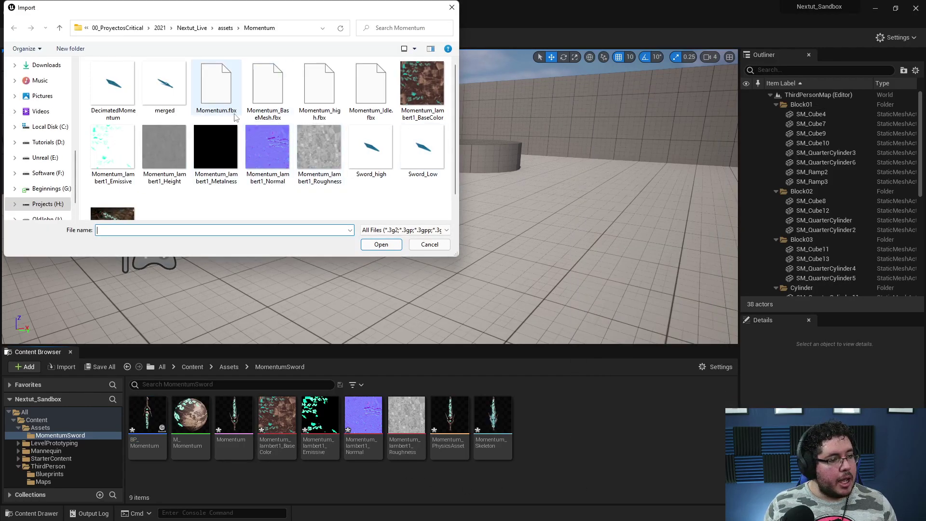
pyautogui.click(371, 91)
pyautogui.click(381, 244)
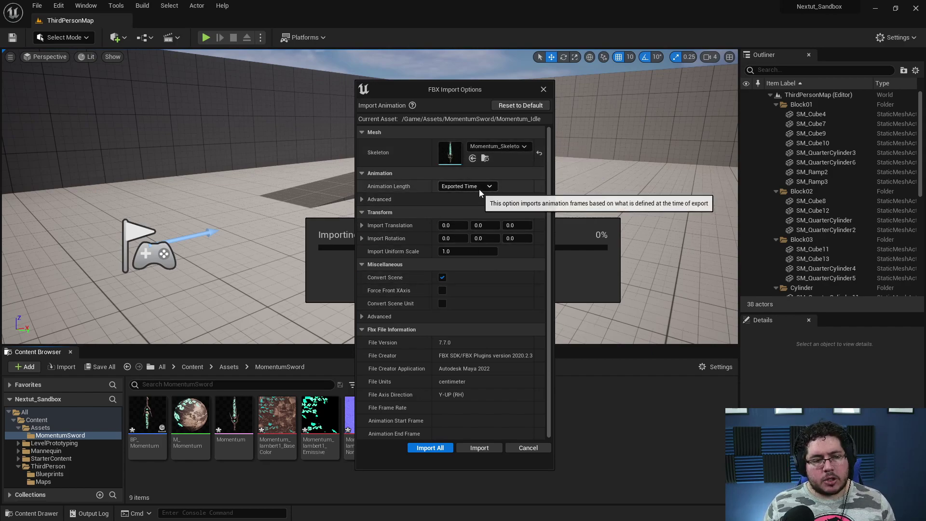
pyautogui.click(429, 448)
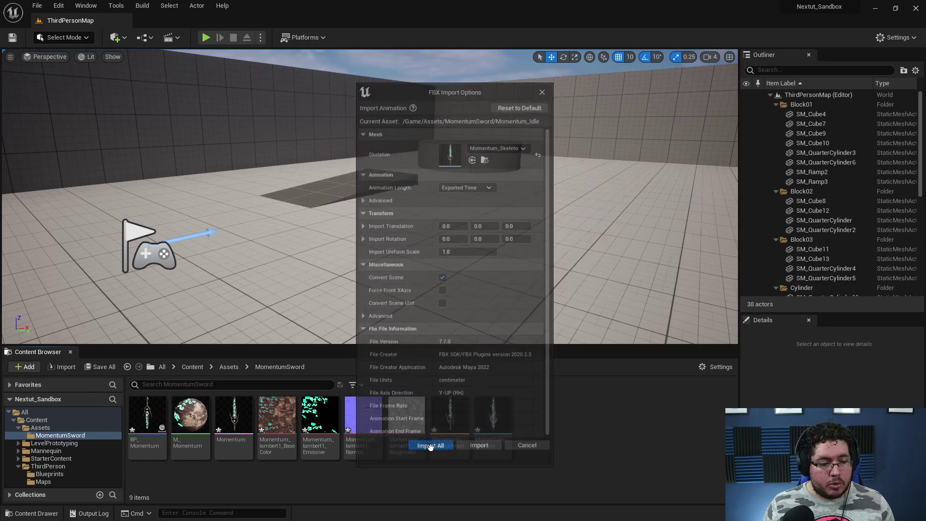
# Preview the imported Momentum_Idle animation sequence in its editor and close it.
pyautogui.moveTo(540, 429)
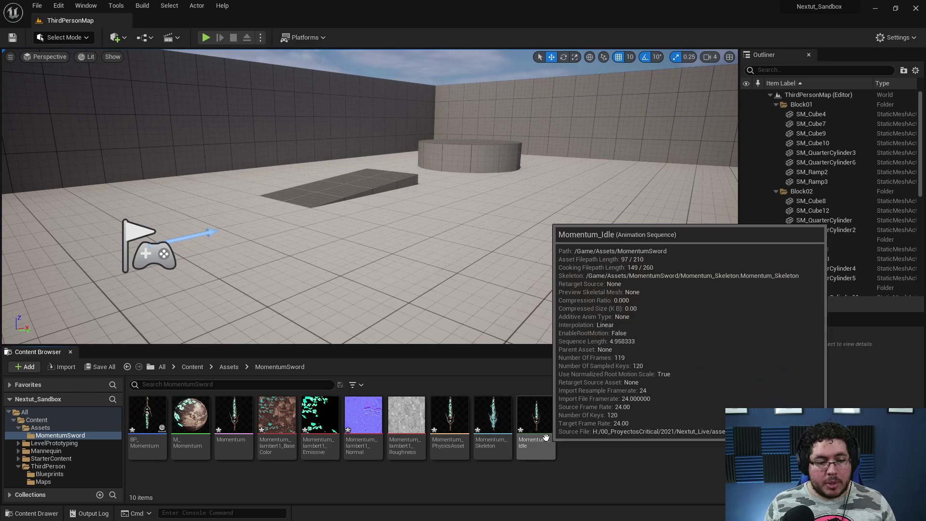
pyautogui.doubleClick(546, 438)
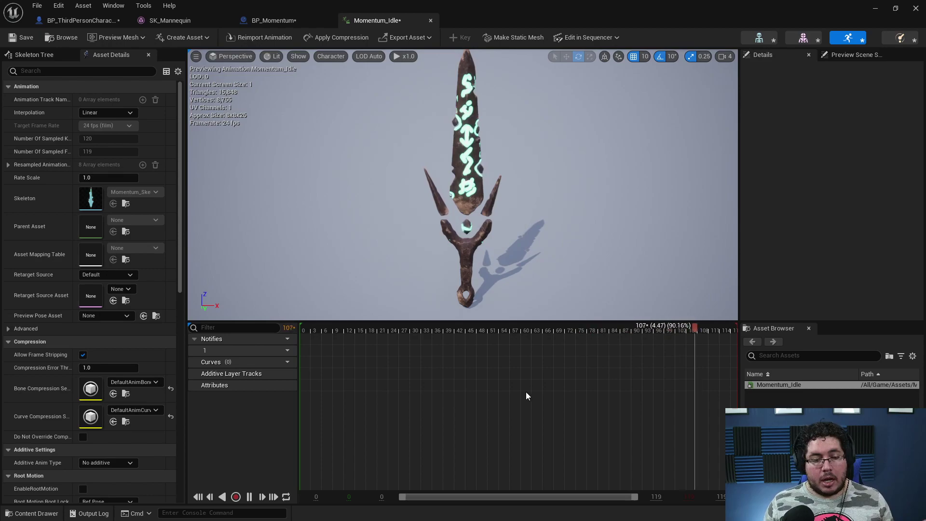
pyautogui.click(917, 8)
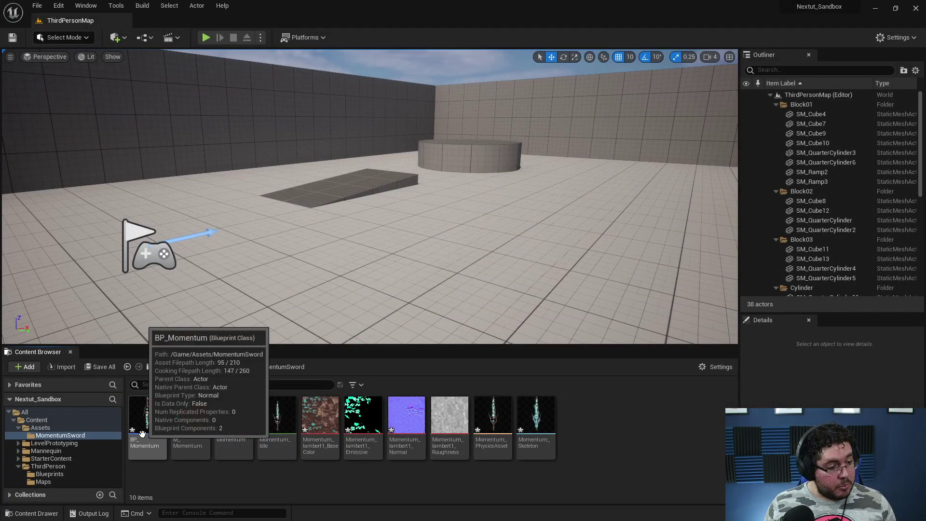
# In BP_Momentum, set the Momentum component's animation mode to Use Animation Asset and assign Momentum_Idle as the animation to play.
pyautogui.doubleClick(141, 433)
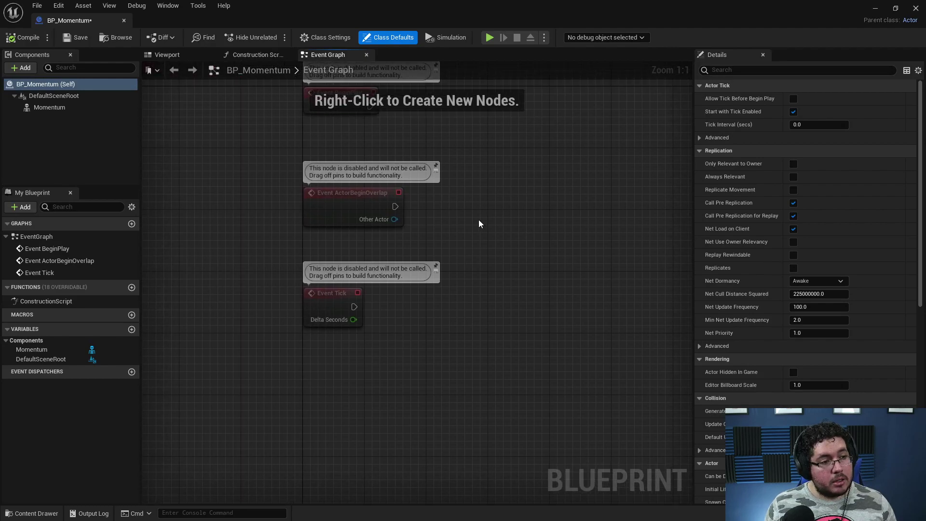
pyautogui.click(58, 110)
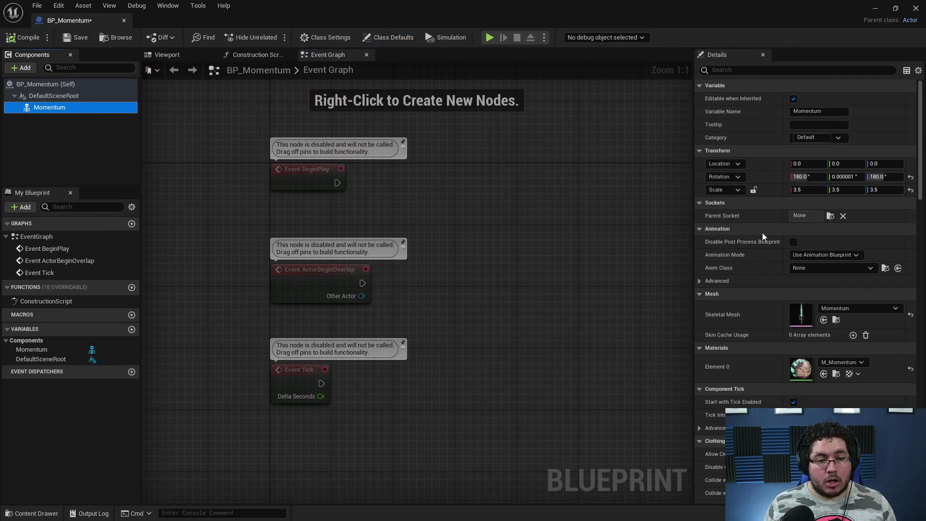
pyautogui.click(815, 268)
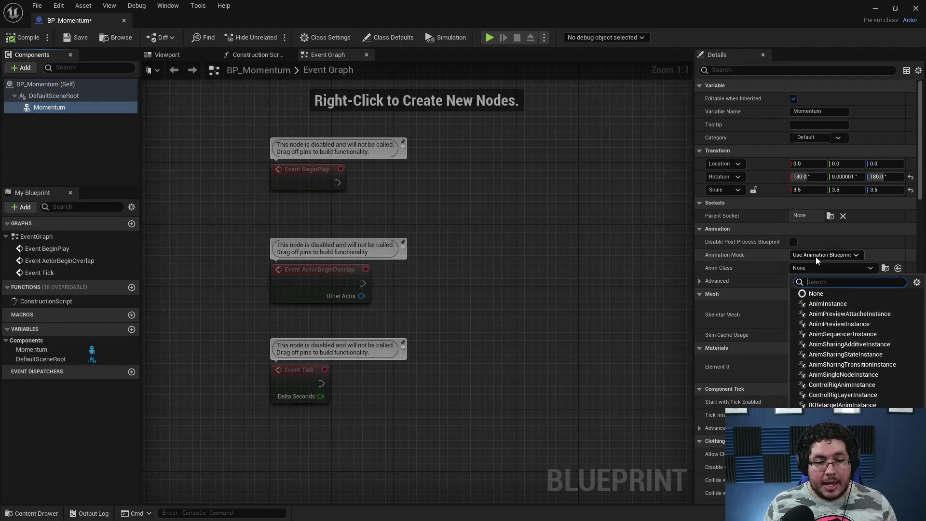
pyautogui.click(816, 255)
pyautogui.click(824, 274)
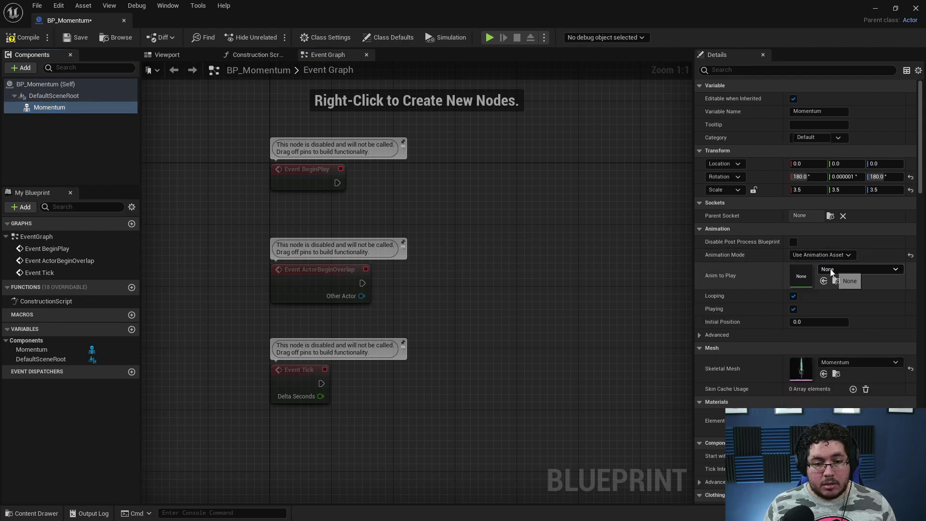
pyautogui.click(829, 270)
pyautogui.click(725, 401)
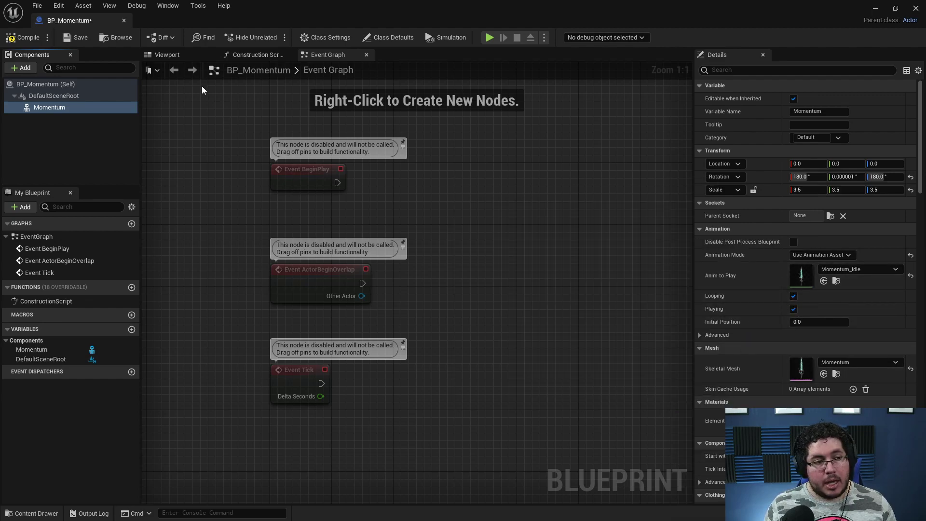
# Check the animated sword in the blueprint's viewport, compile BP_Momentum and return to the level editor.
pyautogui.click(178, 58)
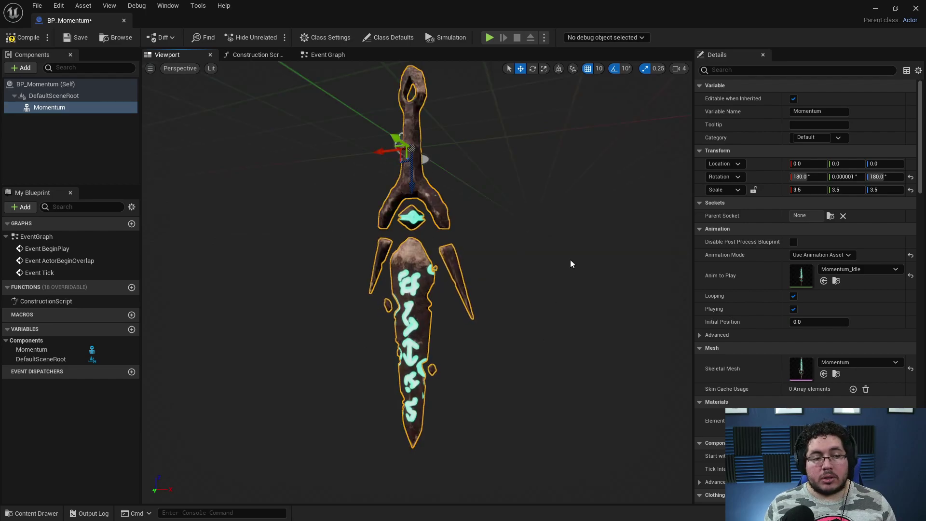
pyautogui.click(22, 38)
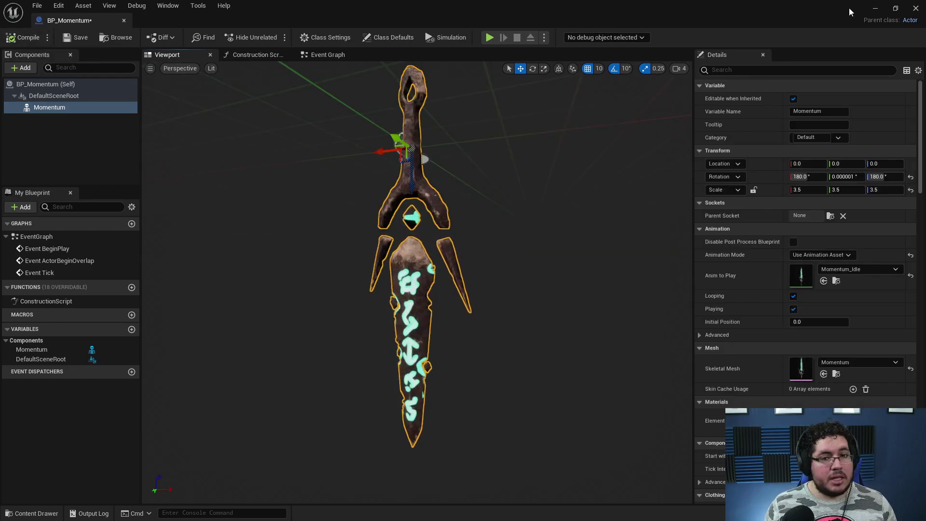
pyautogui.click(876, 9)
pyautogui.click(760, 42)
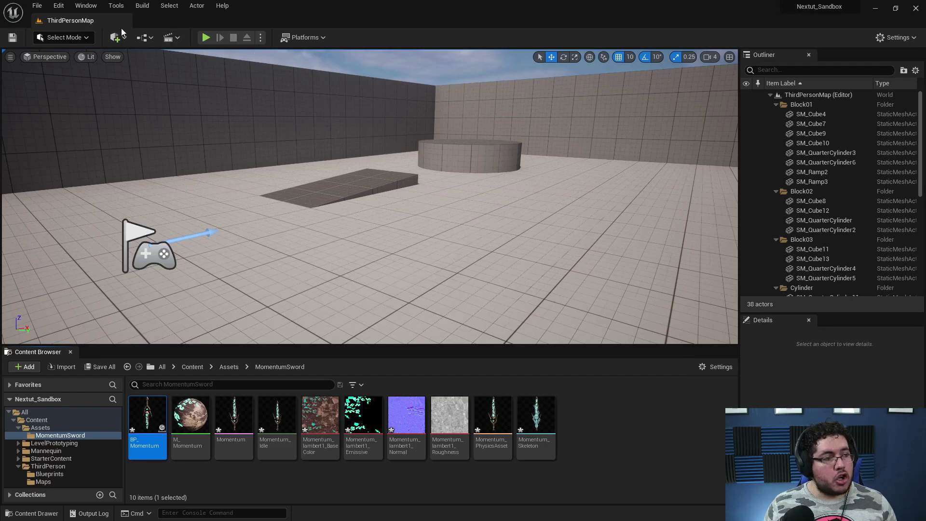
# Play the level, release control of the character to inspect the animated sword up close at camera speed 2, and stop the session.
pyautogui.click(206, 37)
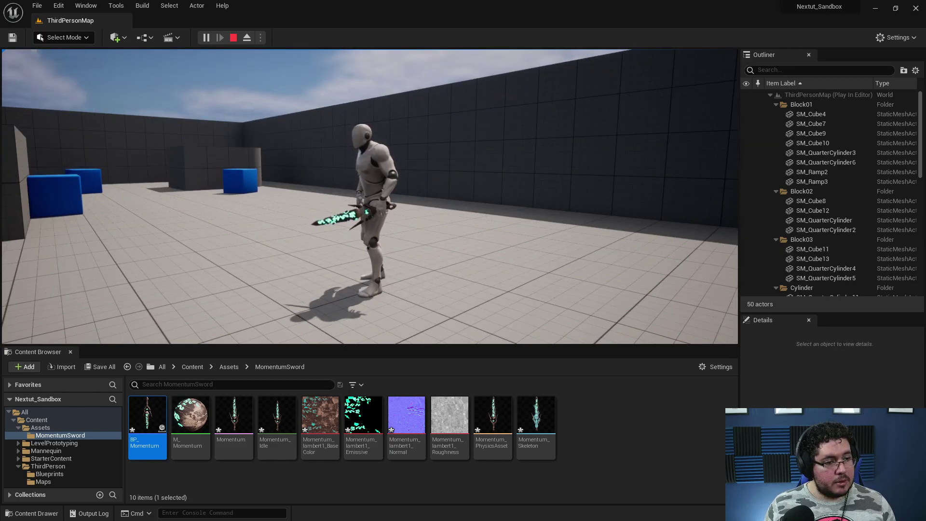
pyautogui.hotkey('shift', 'F1')
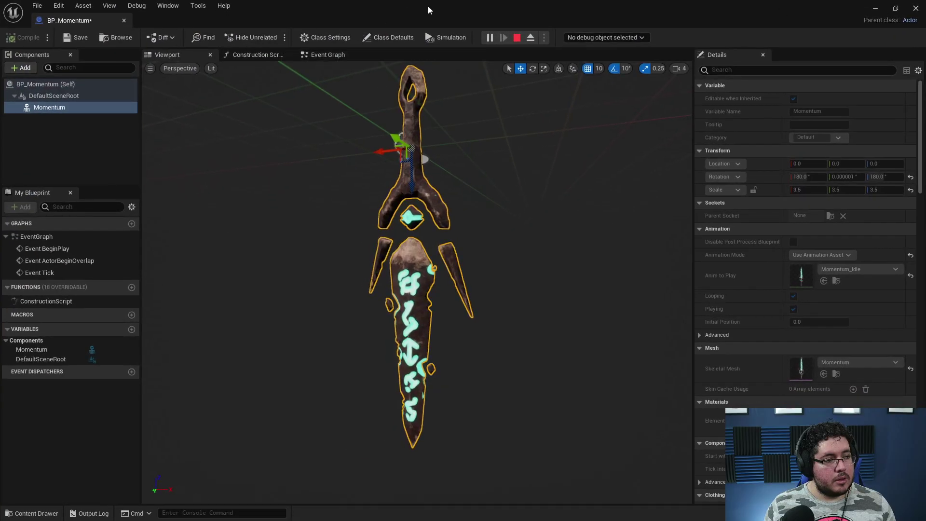
pyautogui.click(875, 8)
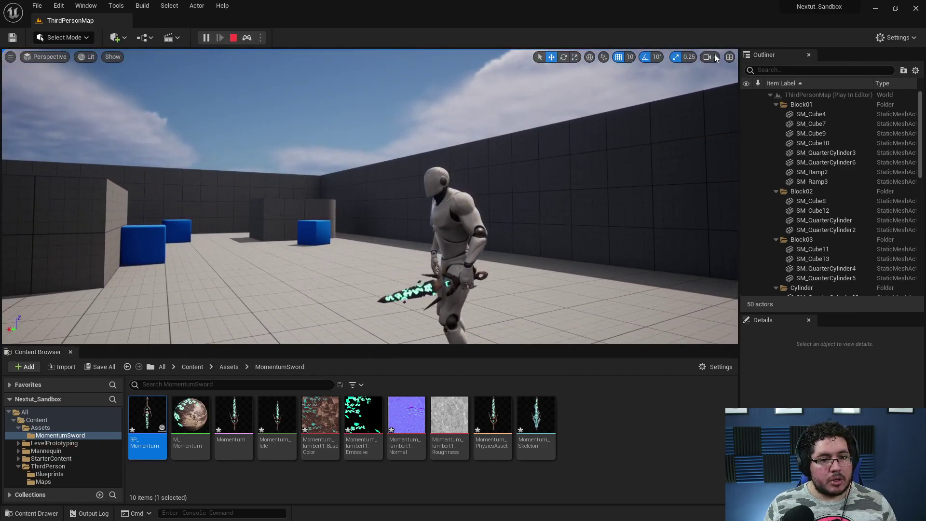
pyautogui.click(710, 57)
pyautogui.moveTo(575, 180); pyautogui.dragTo(576, 212, button='right')
pyautogui.press('w')
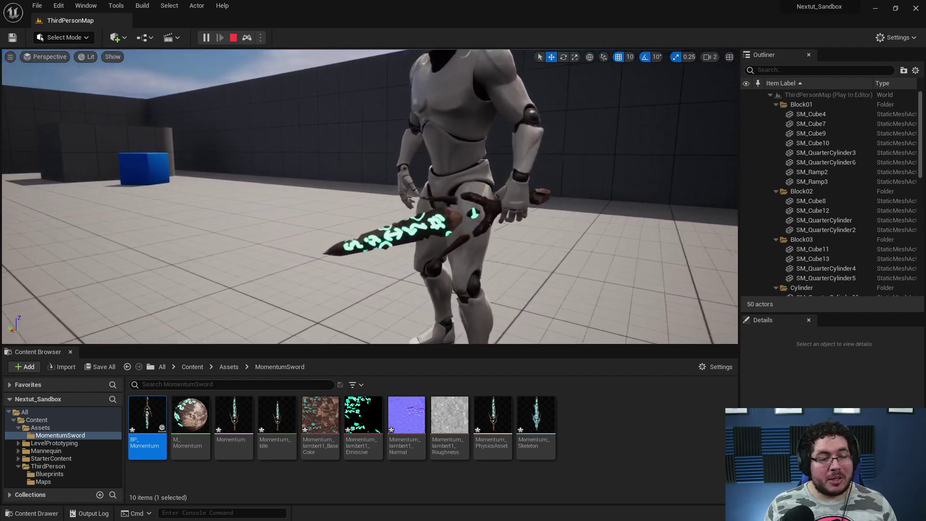
pyautogui.press('s')
pyautogui.moveTo(519, 231); pyautogui.dragTo(422, 232, button='right')
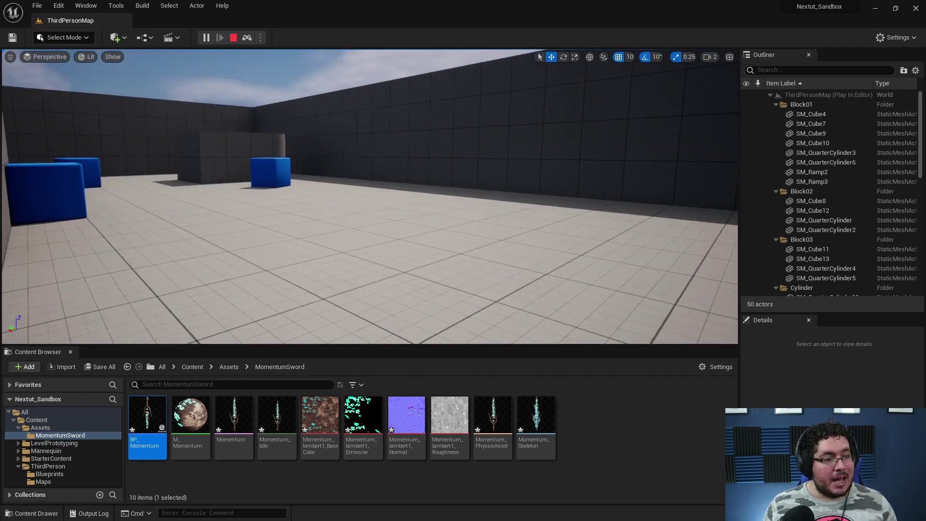
pyautogui.click(233, 37)
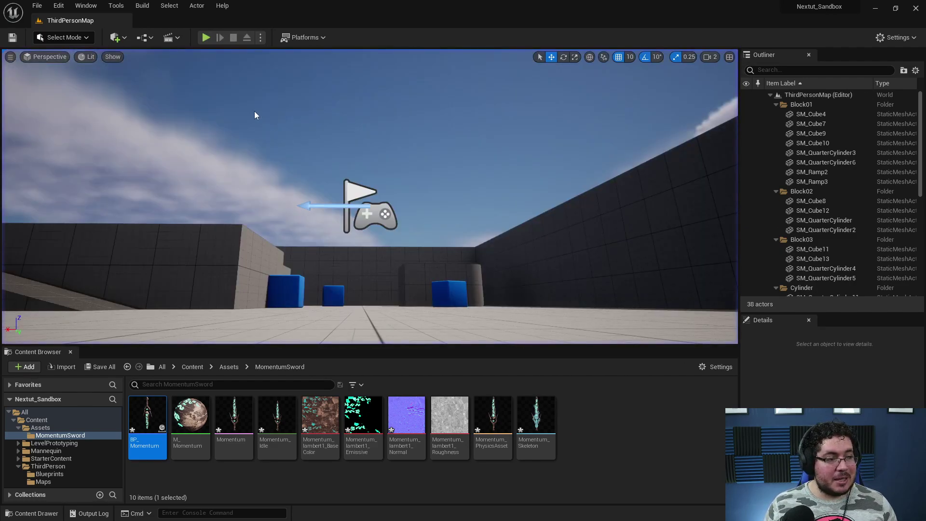
# Play the level again and move the character around to test the animated sword in motion.
pyautogui.click(205, 40)
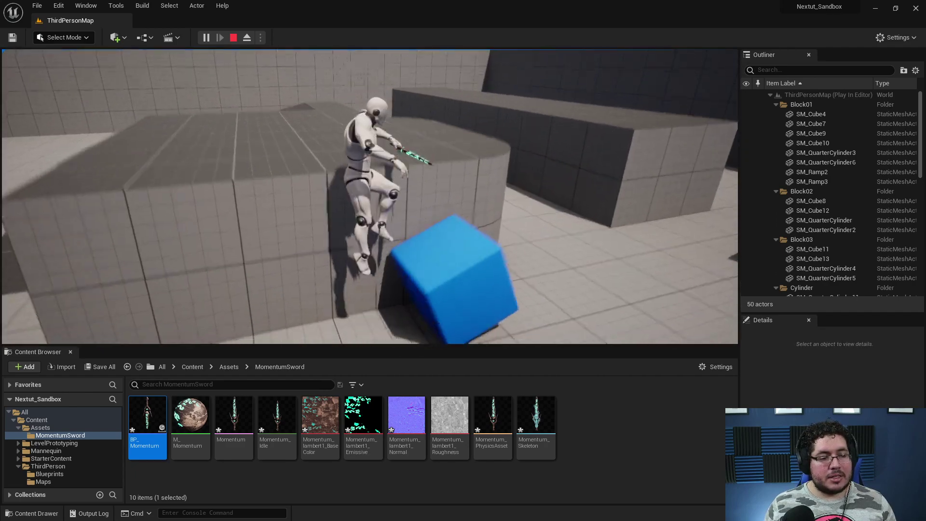
pyautogui.press('a')
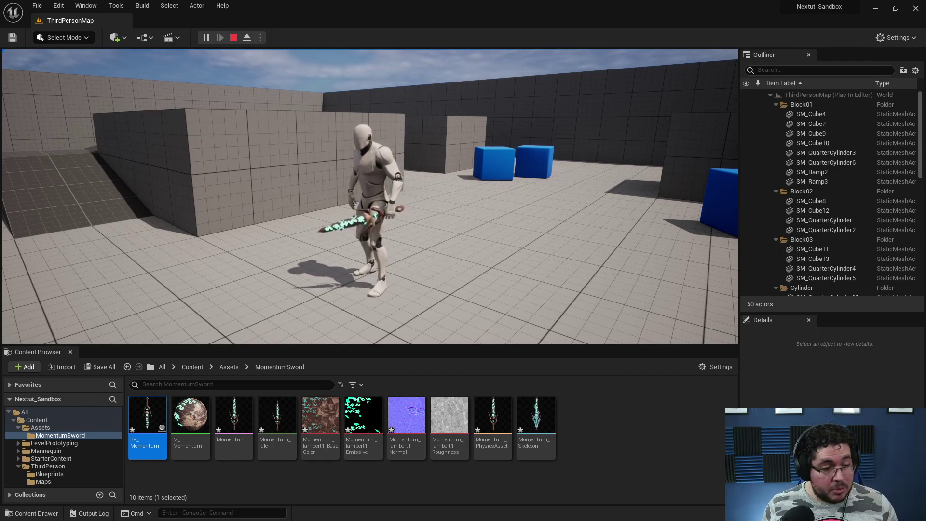
# Move the character sideways and toward the camera on the open floor to view the animated sword from the front.
pyautogui.press('a')
pyautogui.press('a')
pyautogui.press('s')
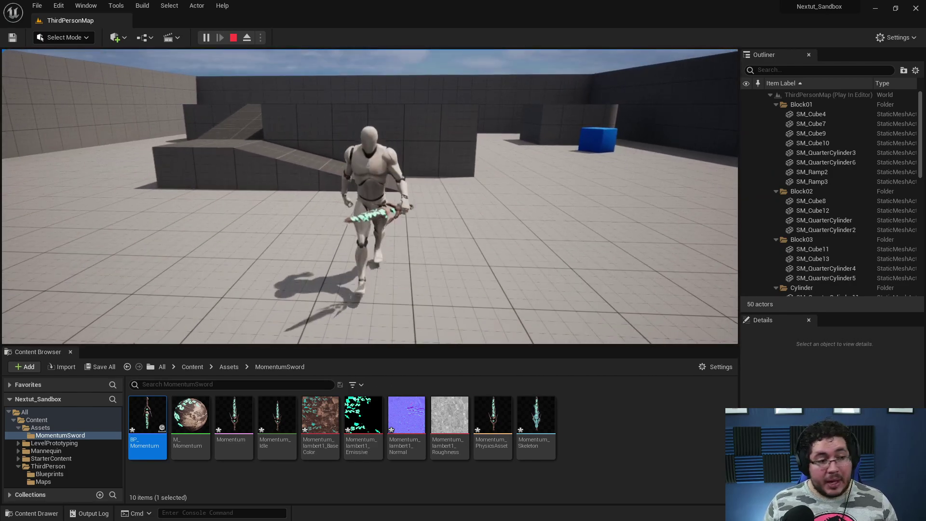
pyautogui.press('d')
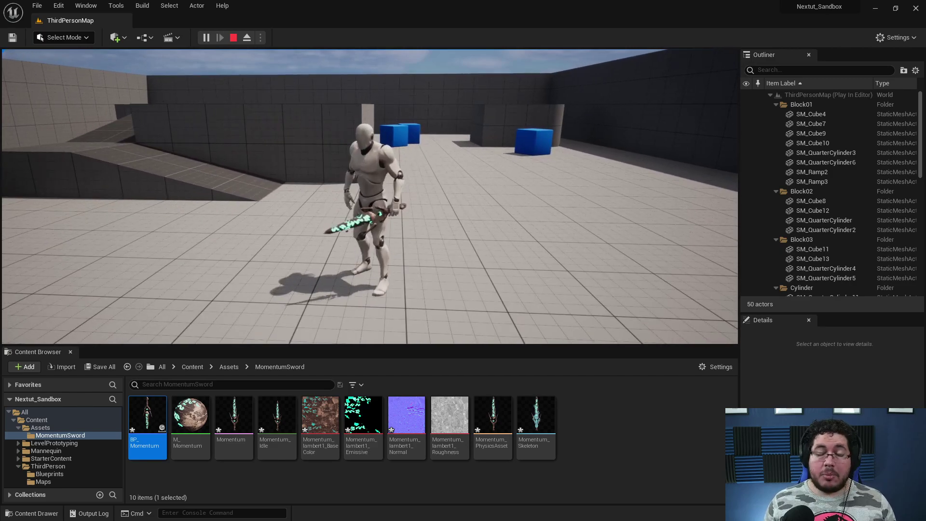
# Run and jump the character onto the raised platform, and turn it toward the camera to check the sword in its hand.
pyautogui.press('w')
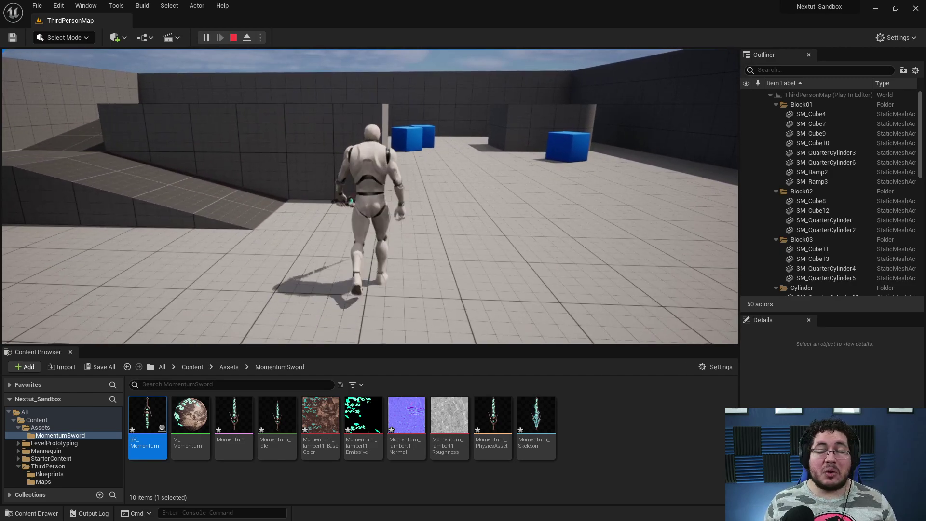
pyautogui.press('w')
pyautogui.press('space')
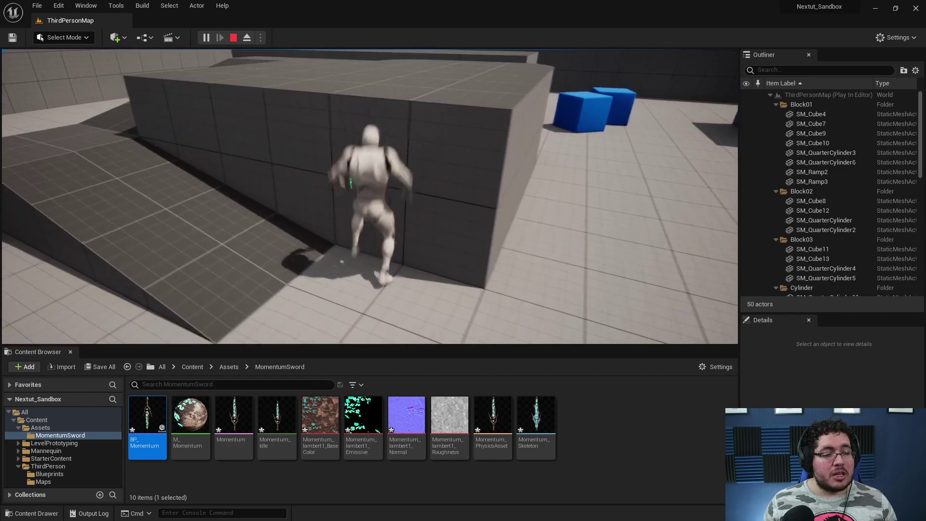
pyautogui.press('space')
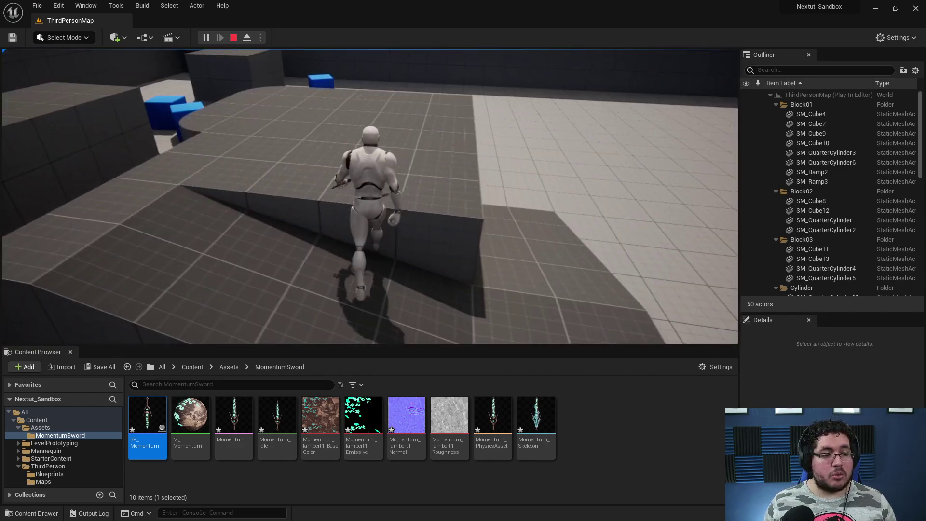
pyautogui.press('space')
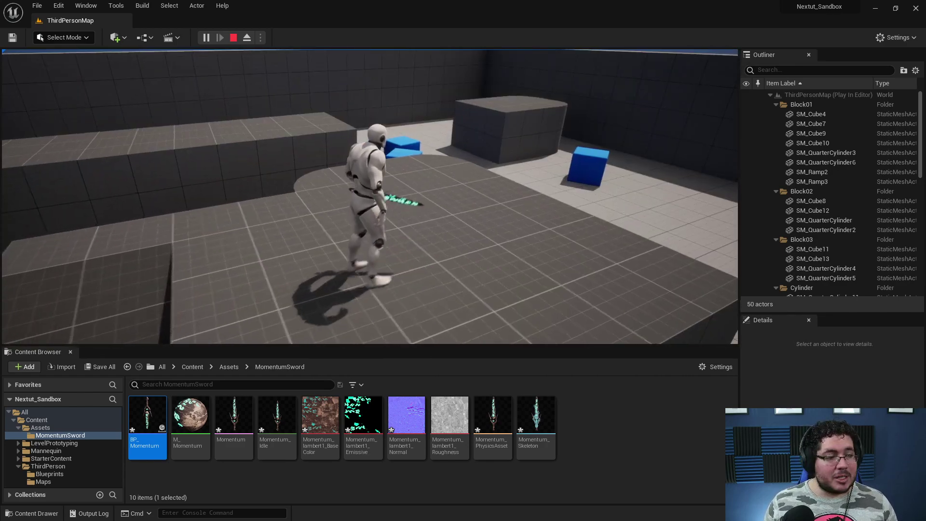
pyautogui.press('d')
pyautogui.press('s')
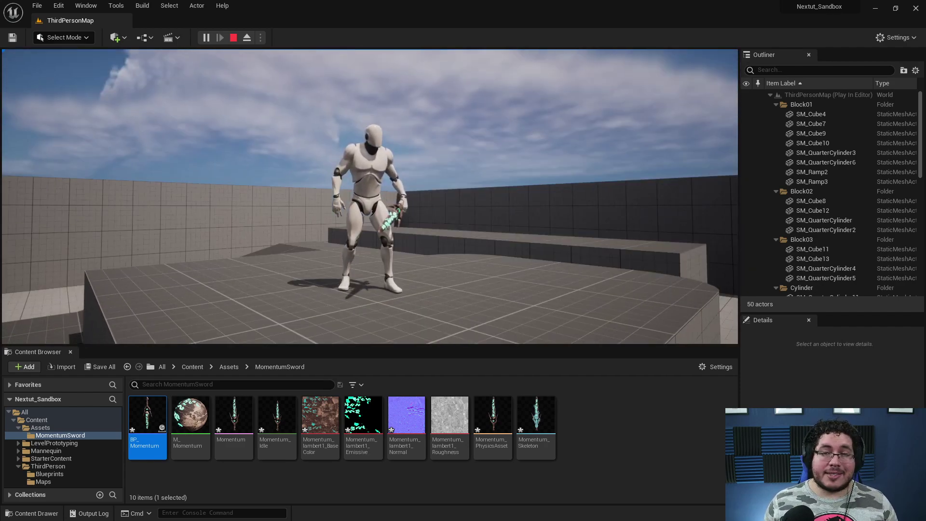